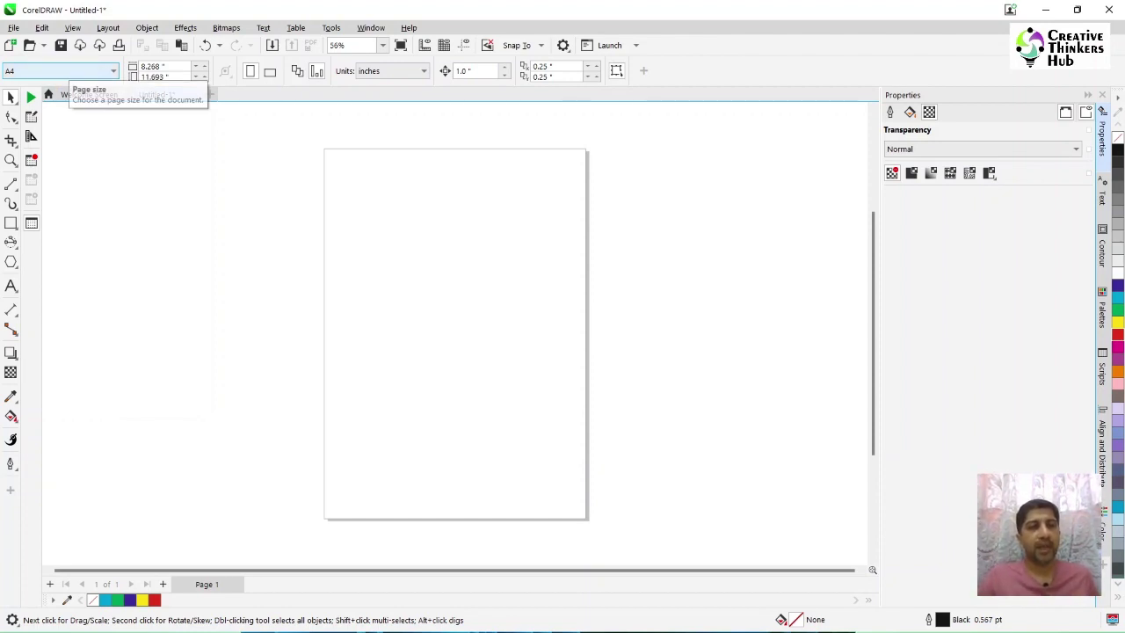
Set the current page's size to A3 and add a second page to the document
click(60, 70)
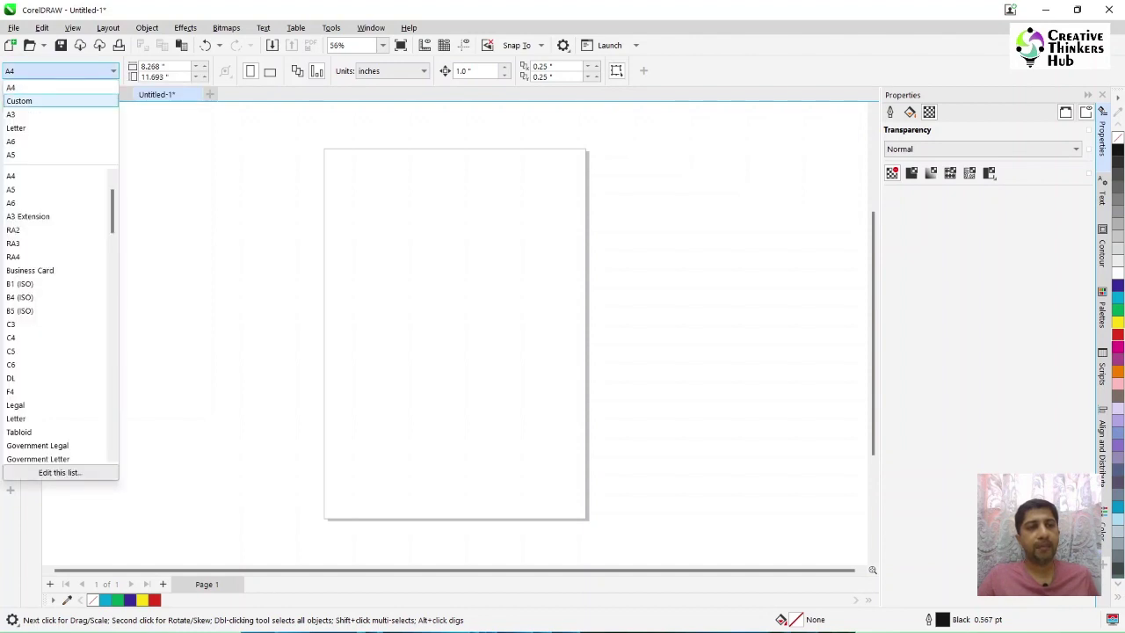
click(17, 115)
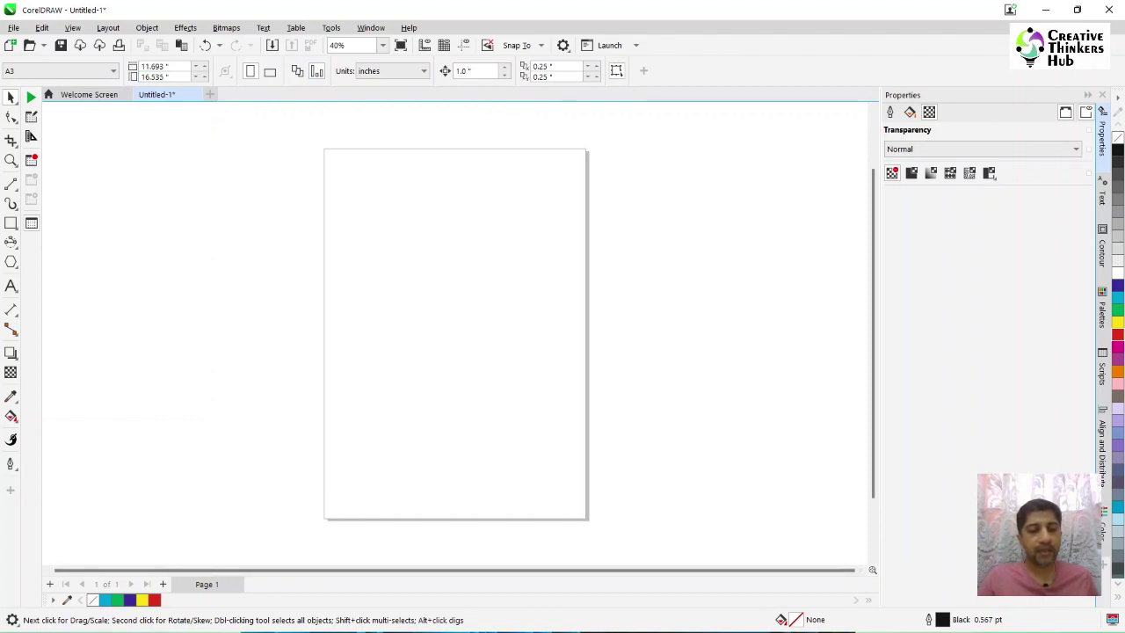
key(Page_Down)
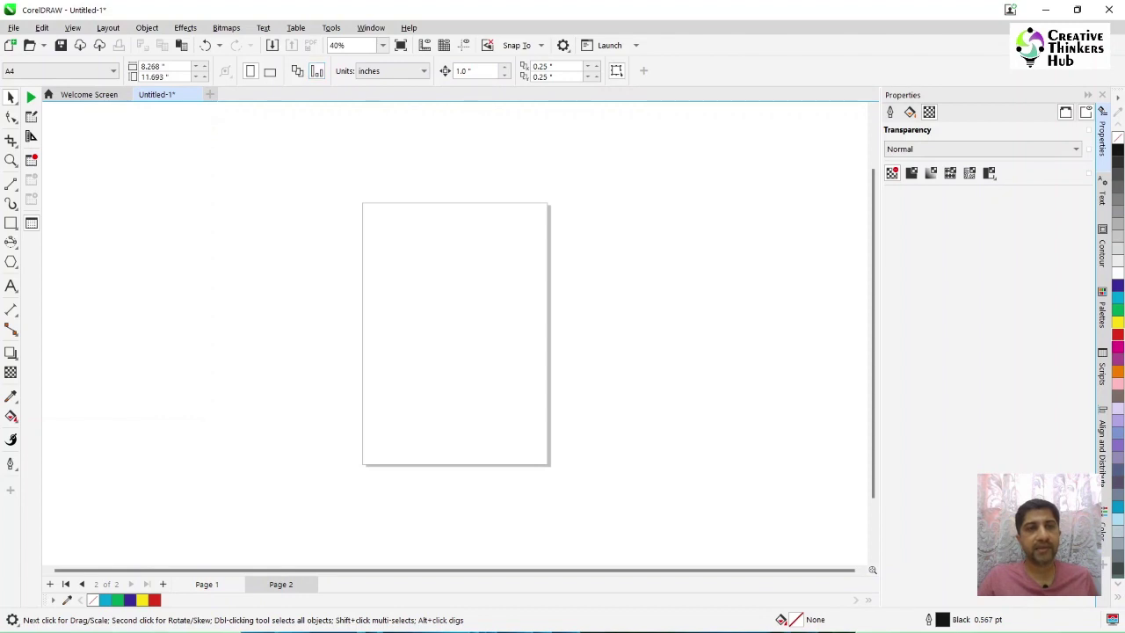
Set page 2 to A4, then return to page 1 and fit the whole page in view
click(60, 70)
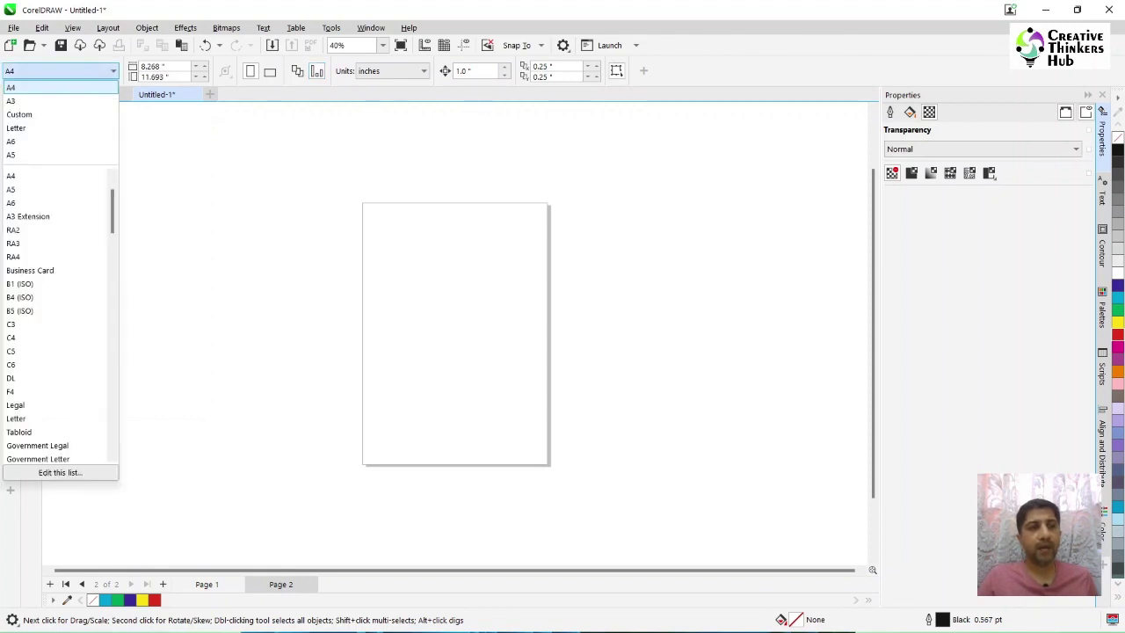
click(60, 100)
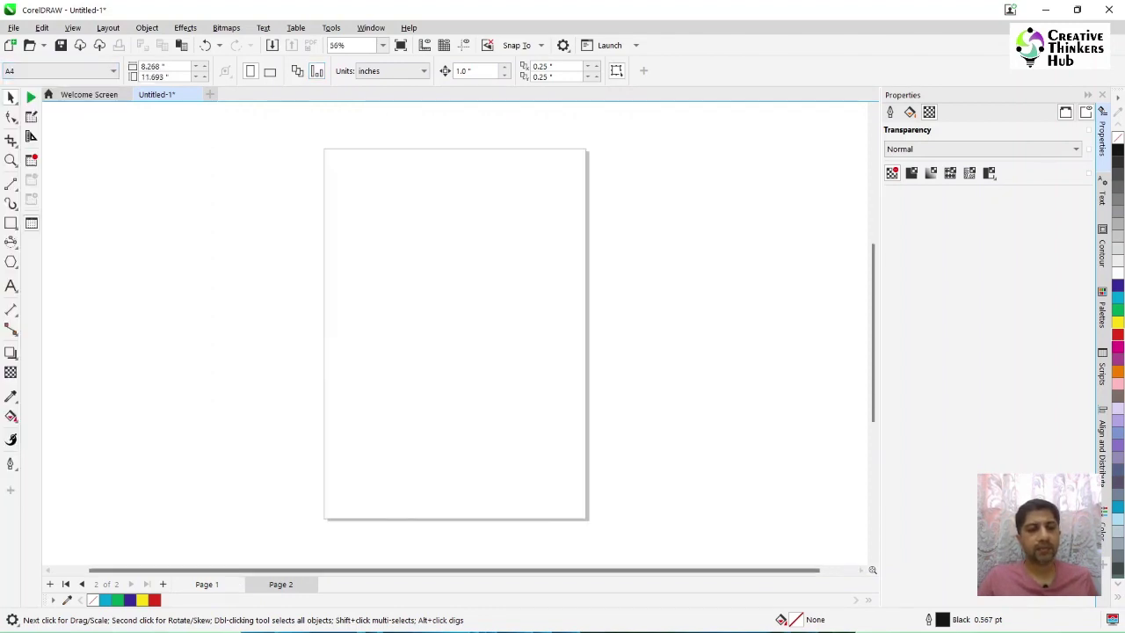
click(207, 584)
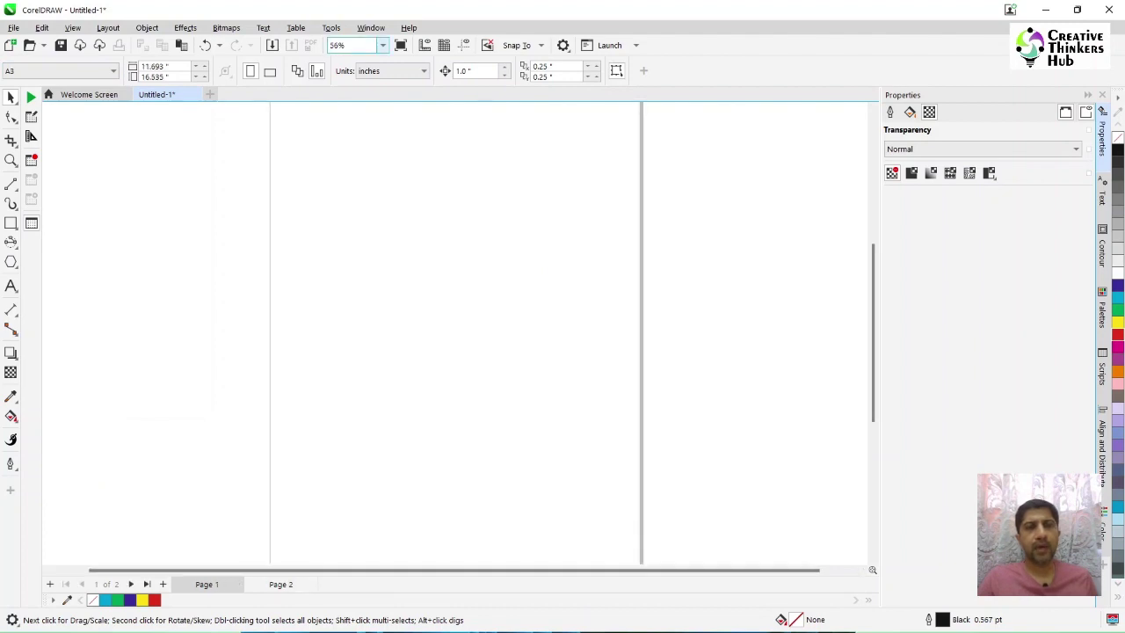
click(383, 45)
click(347, 59)
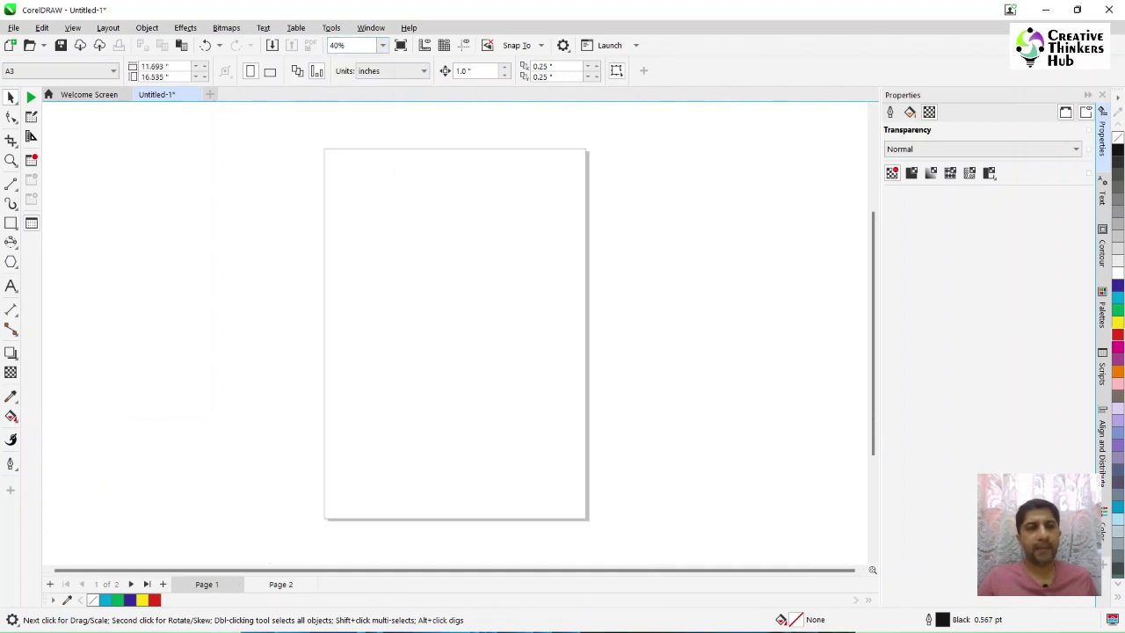
Apply the A3 page size to all pages of the document at once
key(Page_Down)
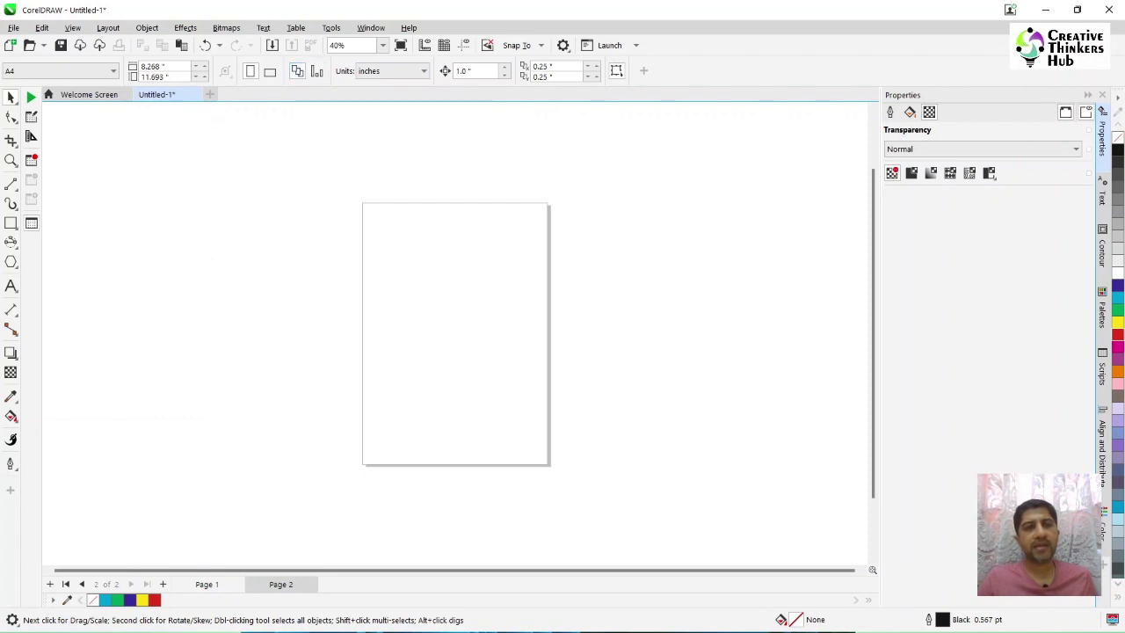
click(60, 70)
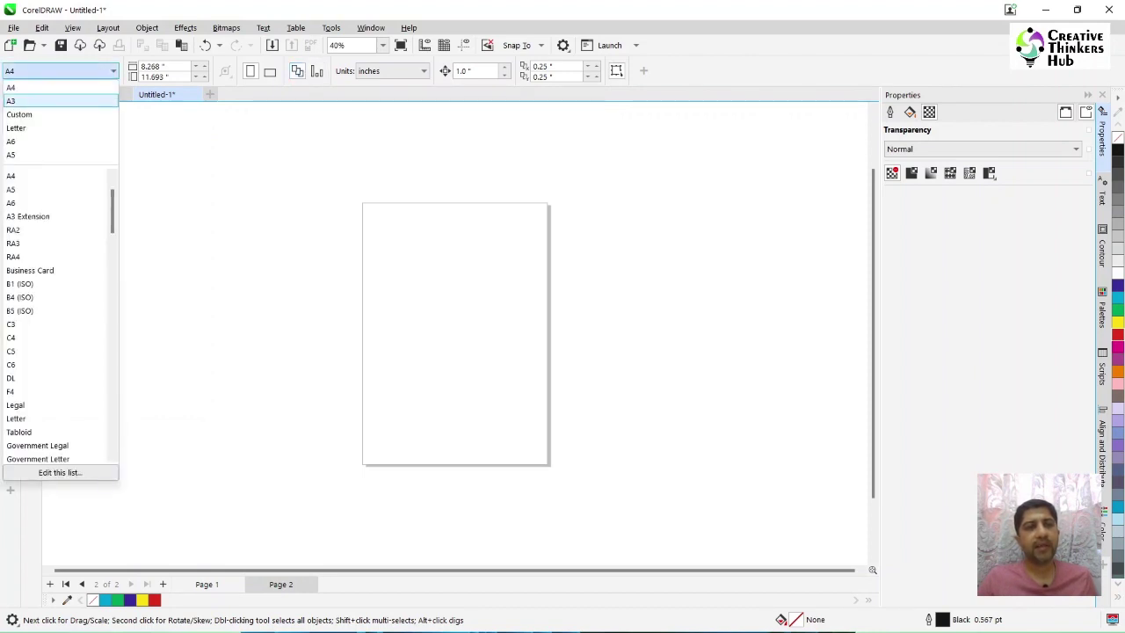
click(27, 101)
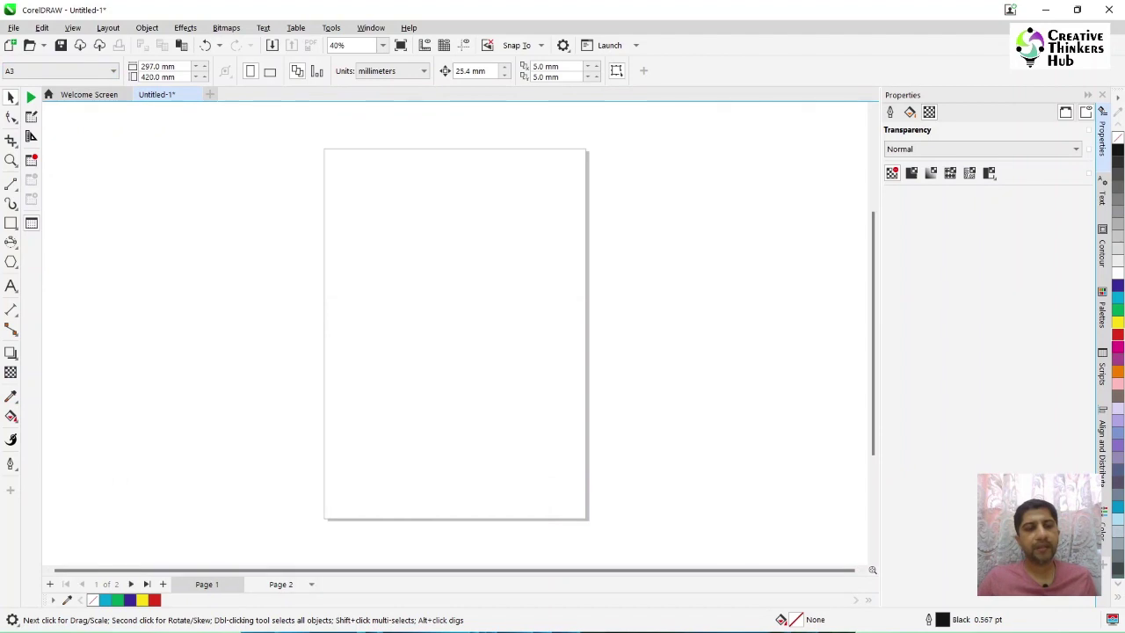
Change all pages to A6 from page 2 and flip between the two pages to compare their sizes
click(282, 583)
click(60, 70)
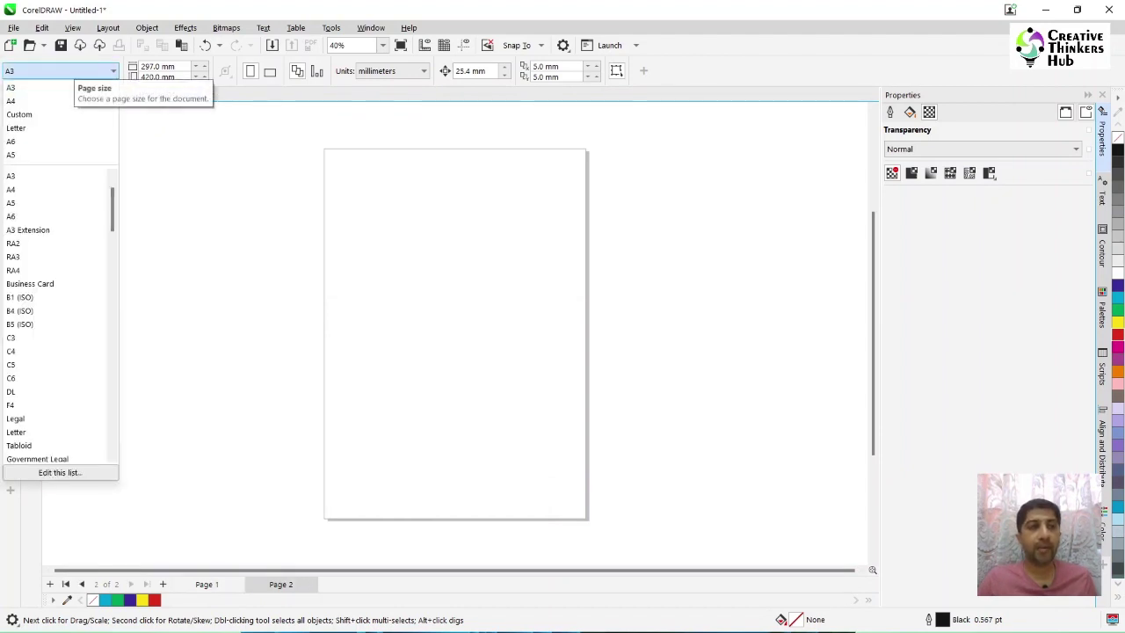
click(26, 140)
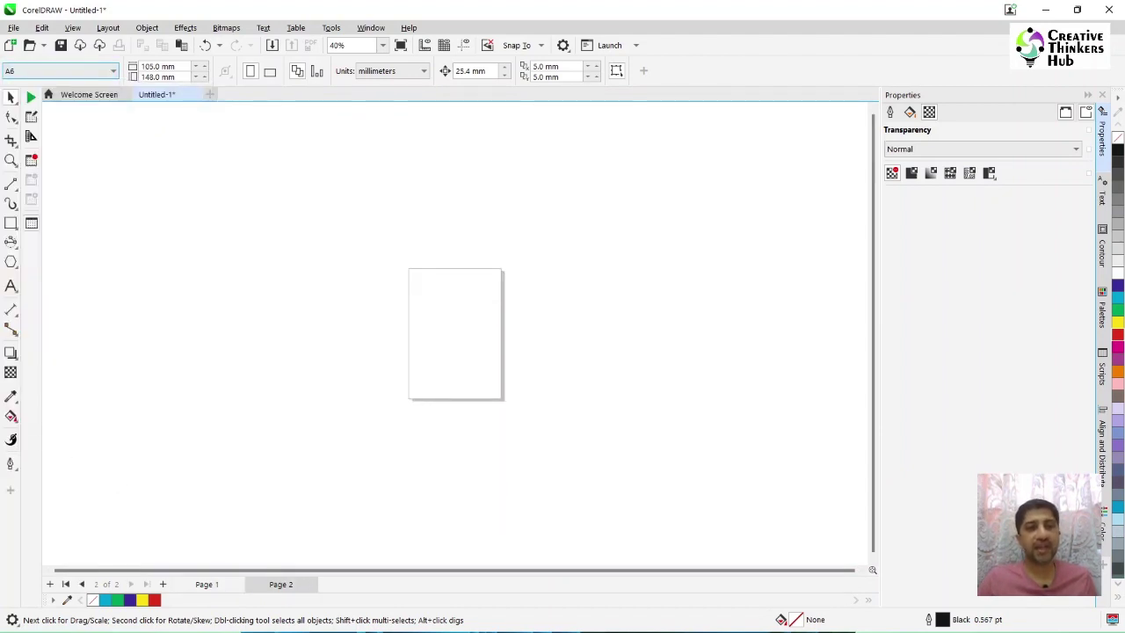
click(207, 583)
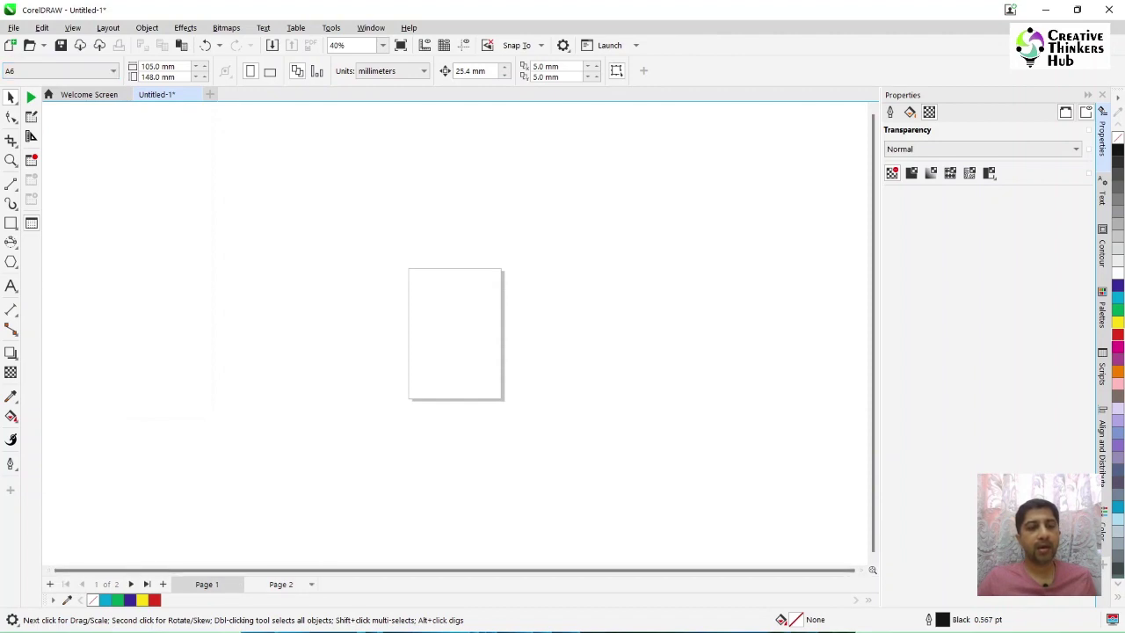
key(Page_Down)
key(Page_Up)
key(Page_Down)
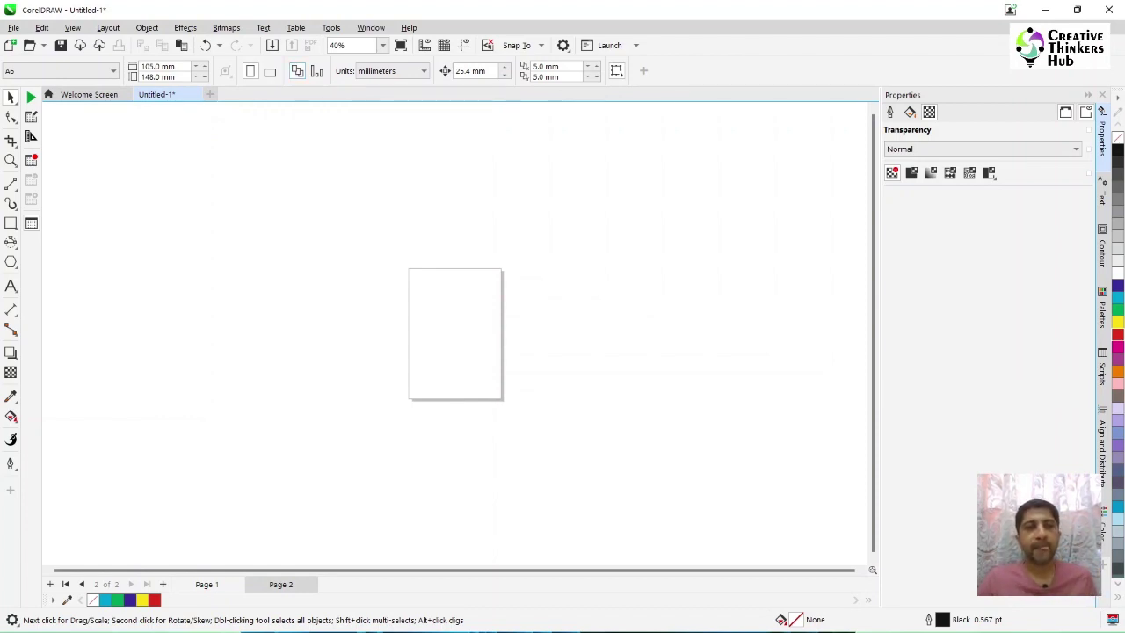
Switch both A6 pages to landscape orientation and flip between them to check the change
click(270, 71)
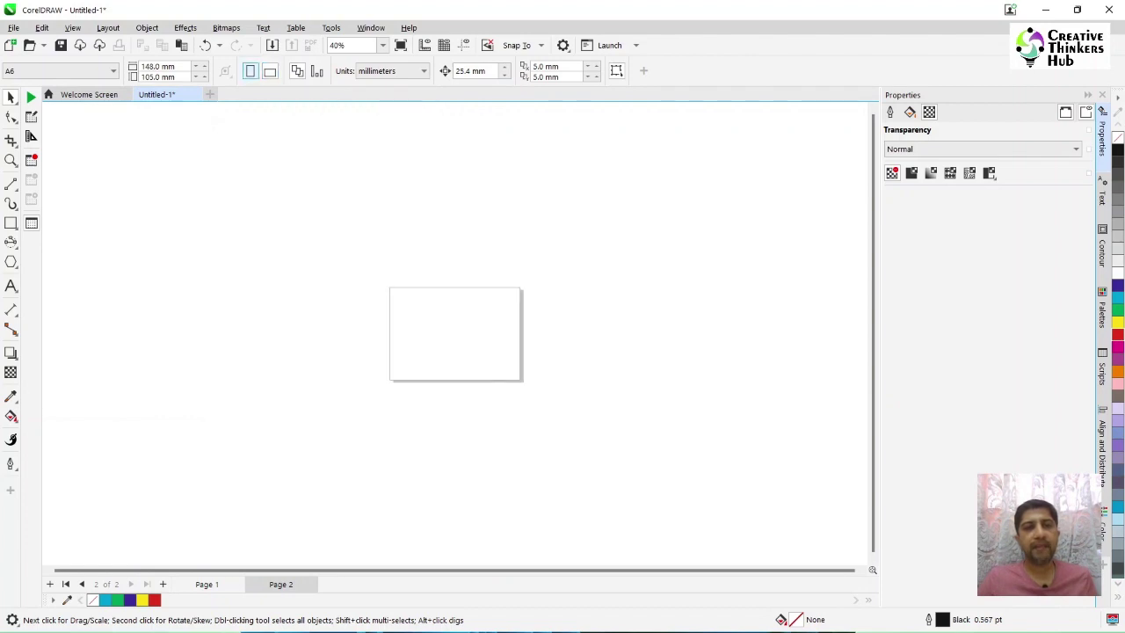
click(249, 72)
click(270, 71)
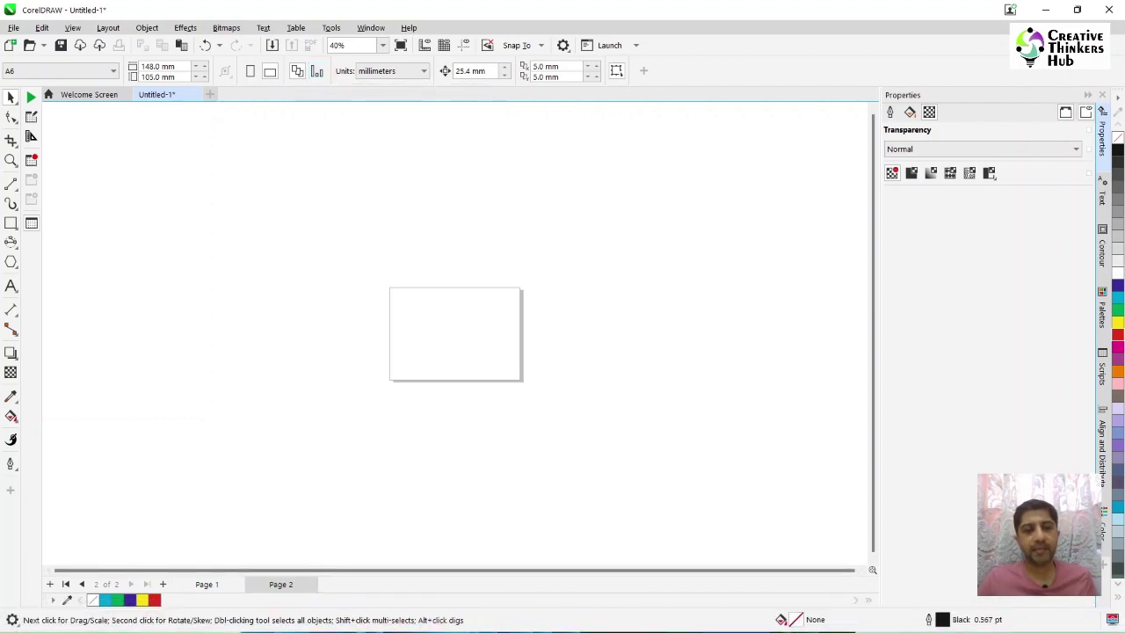
key(Page_Up)
key(Page_Down)
key(Page_Up)
key(Page_Down)
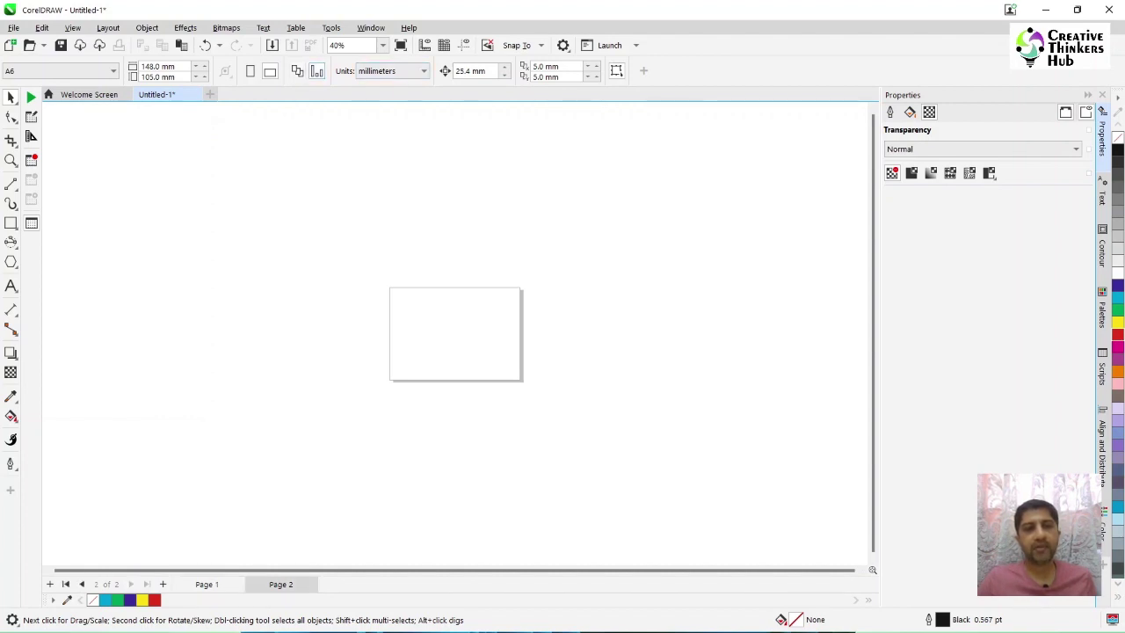
Set only page 1 back to portrait orientation and compare it with page 2
key(Page_Up)
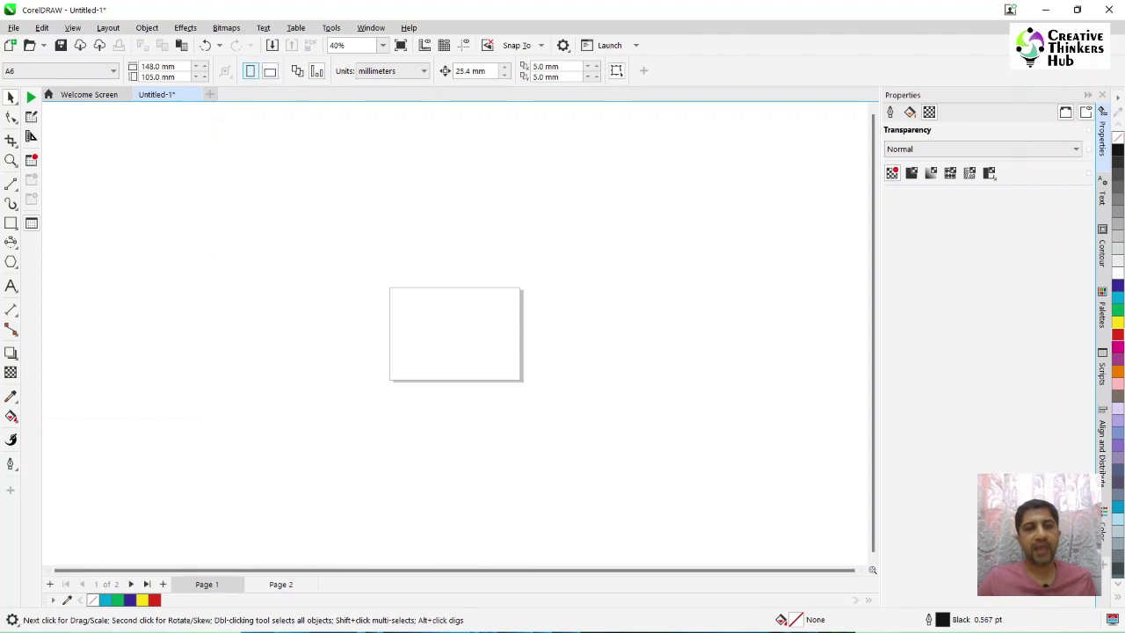
click(251, 71)
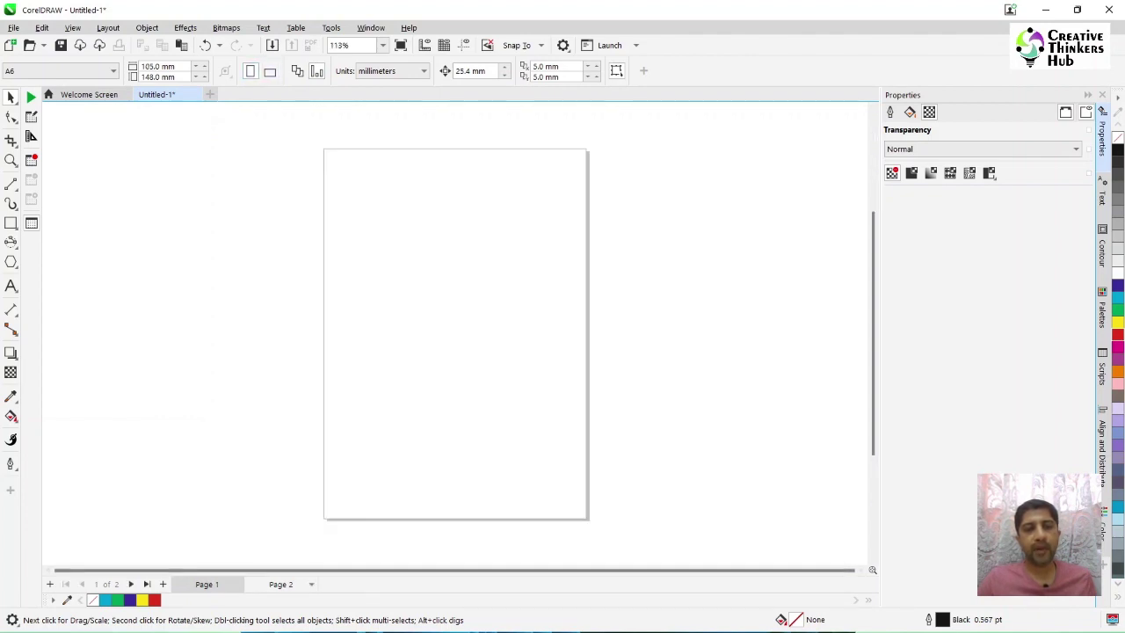
key(Page_Down)
key(Page_Up)
key(Page_Down)
key(Page_Up)
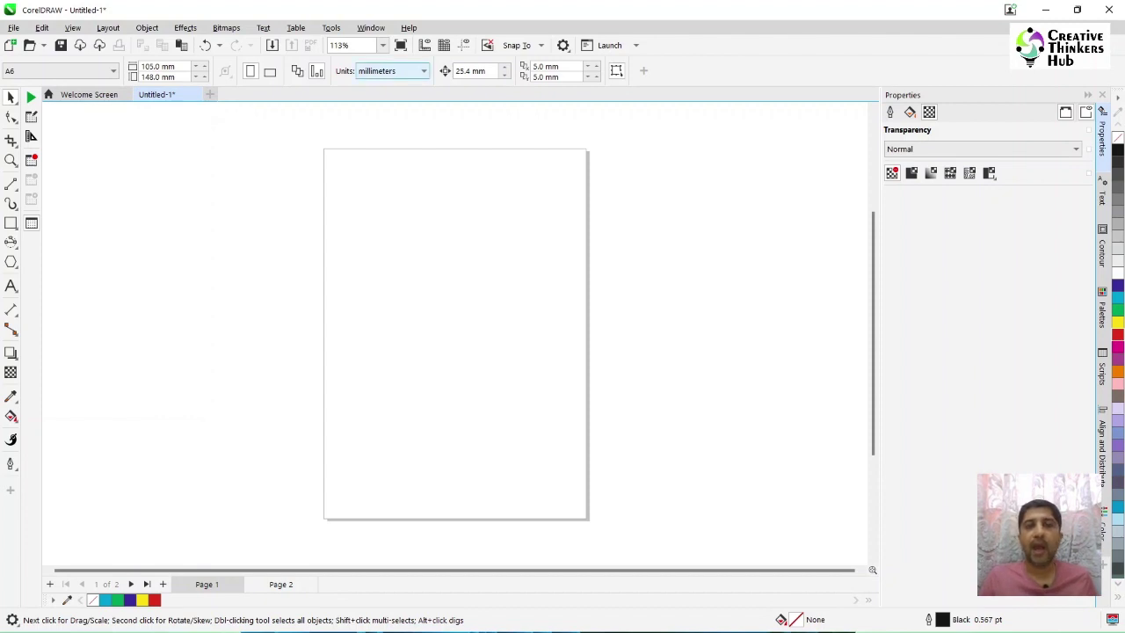
Set the drawing units to inches and draw a rectangle about 2.94 × 3.53 inches on page 1
click(392, 70)
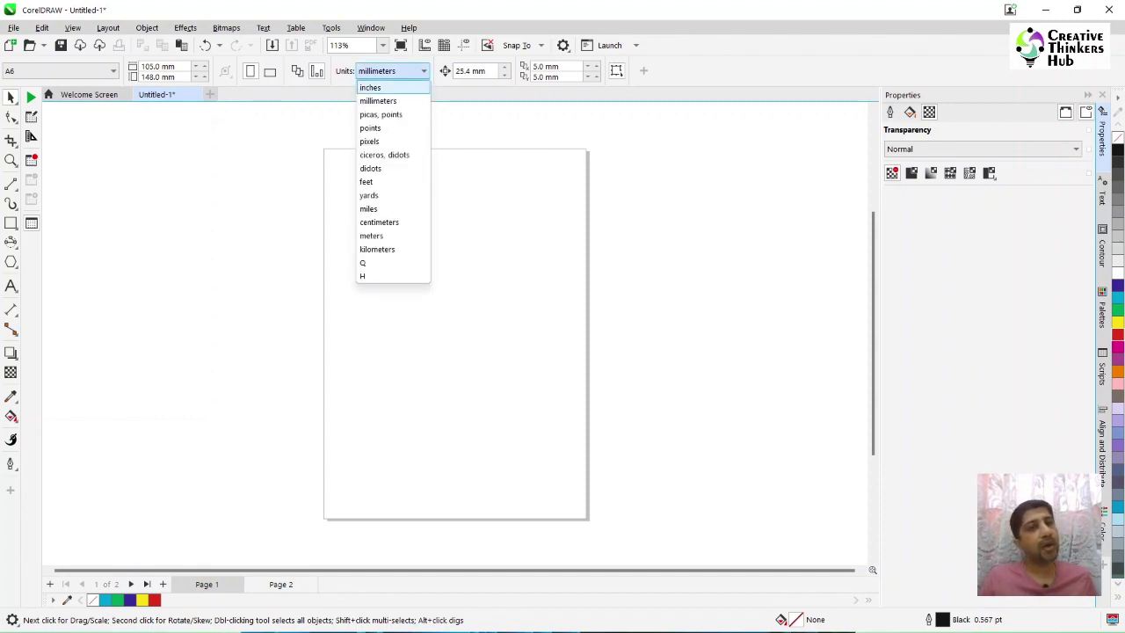
click(392, 87)
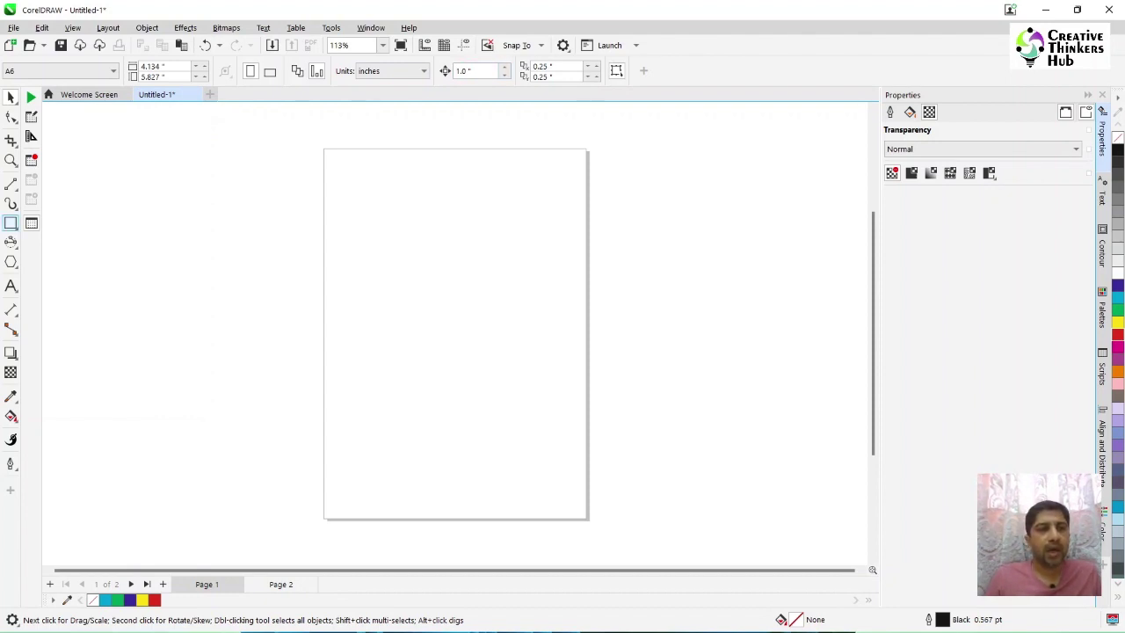
click(11, 224)
drag(350, 173, 537, 396)
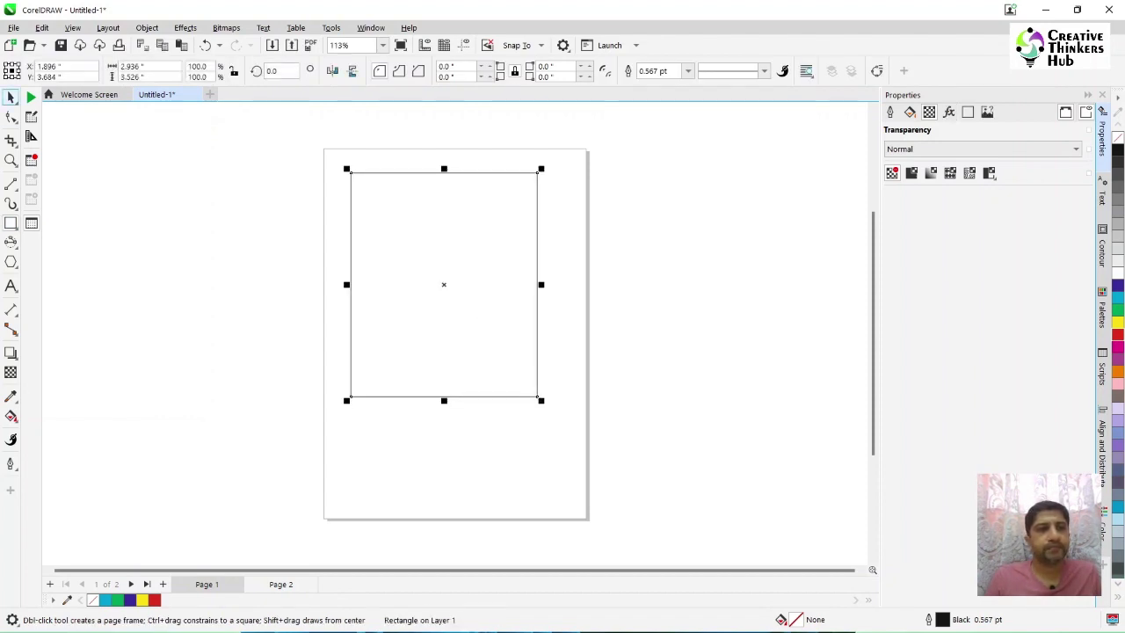
key(space)
Resize the rectangle to 2 inches wide and 3 inches high, then deselect it
drag(160, 66, 117, 66)
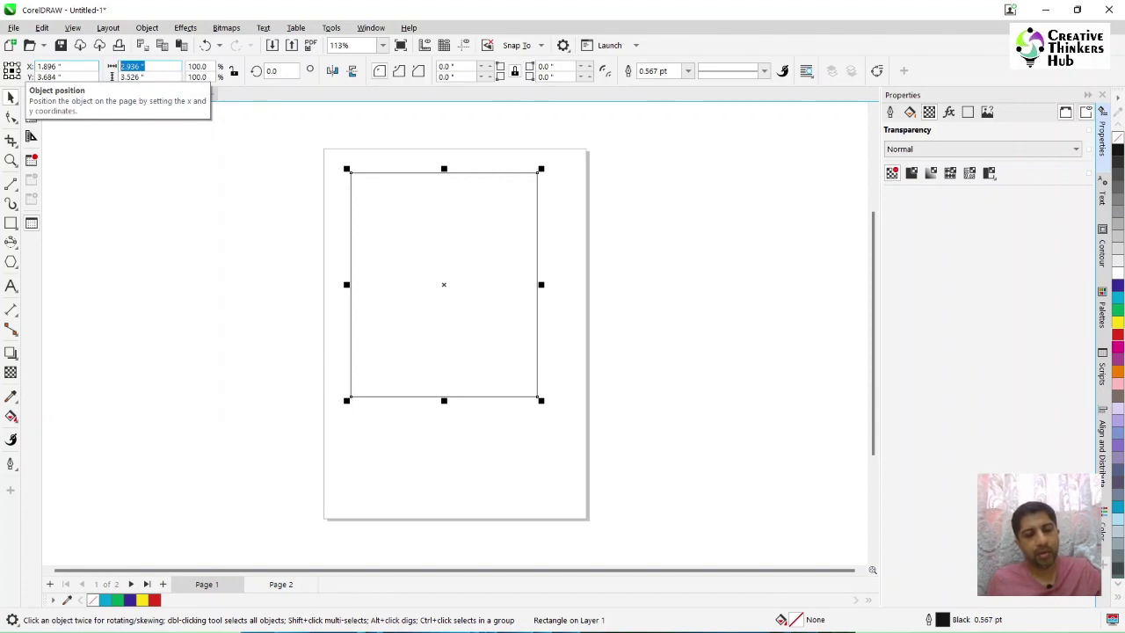
text(2)
key(Tab)
text(3)
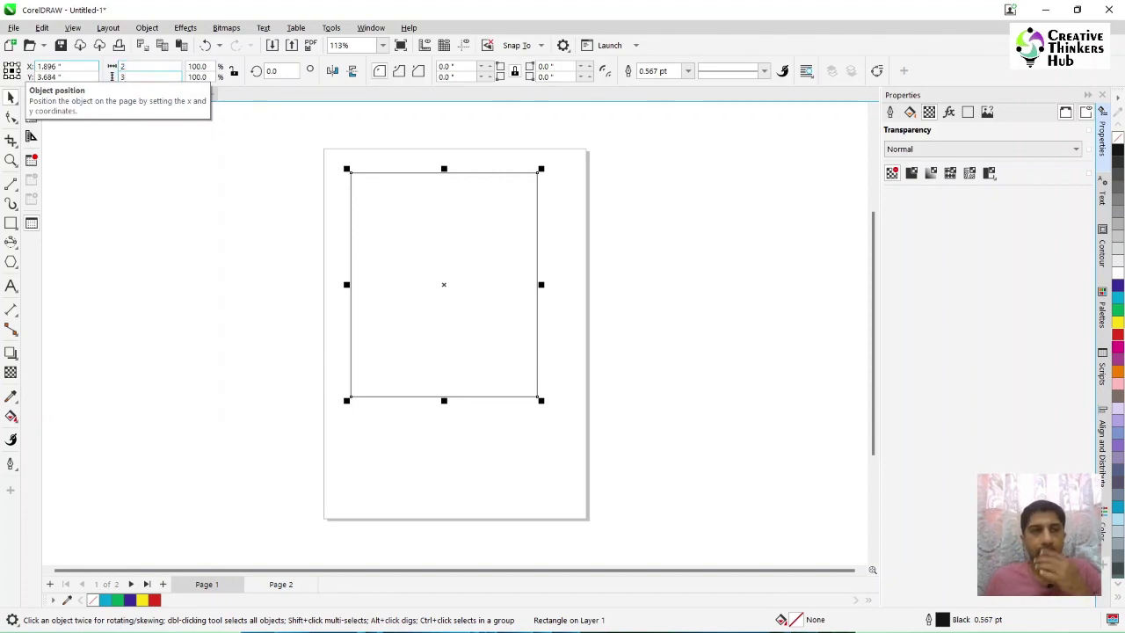
key(Return)
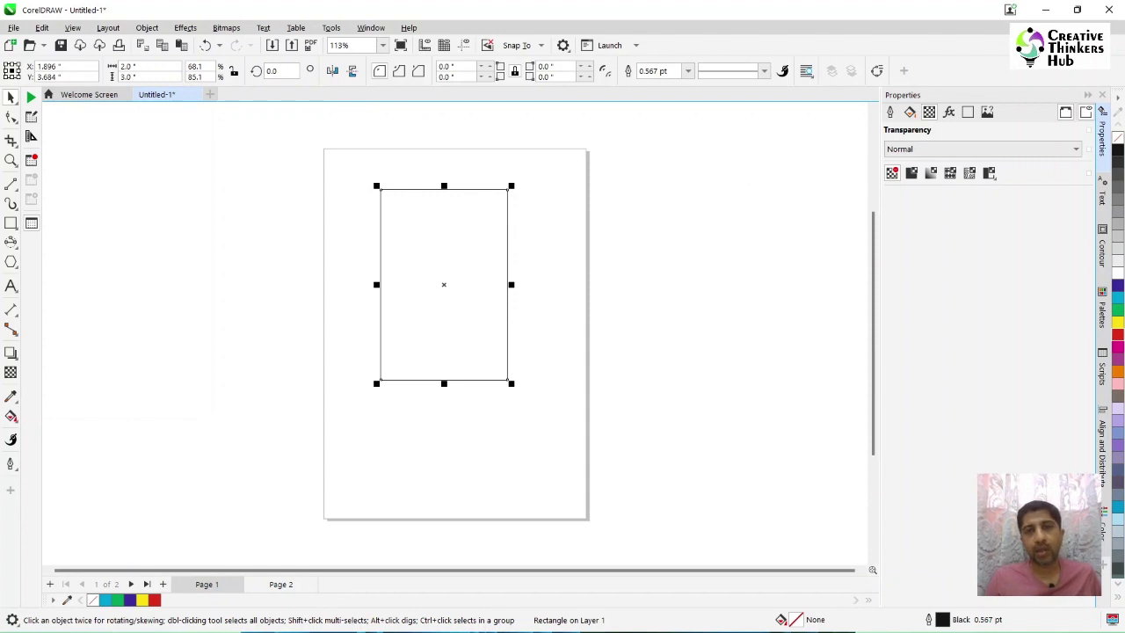
key(Escape)
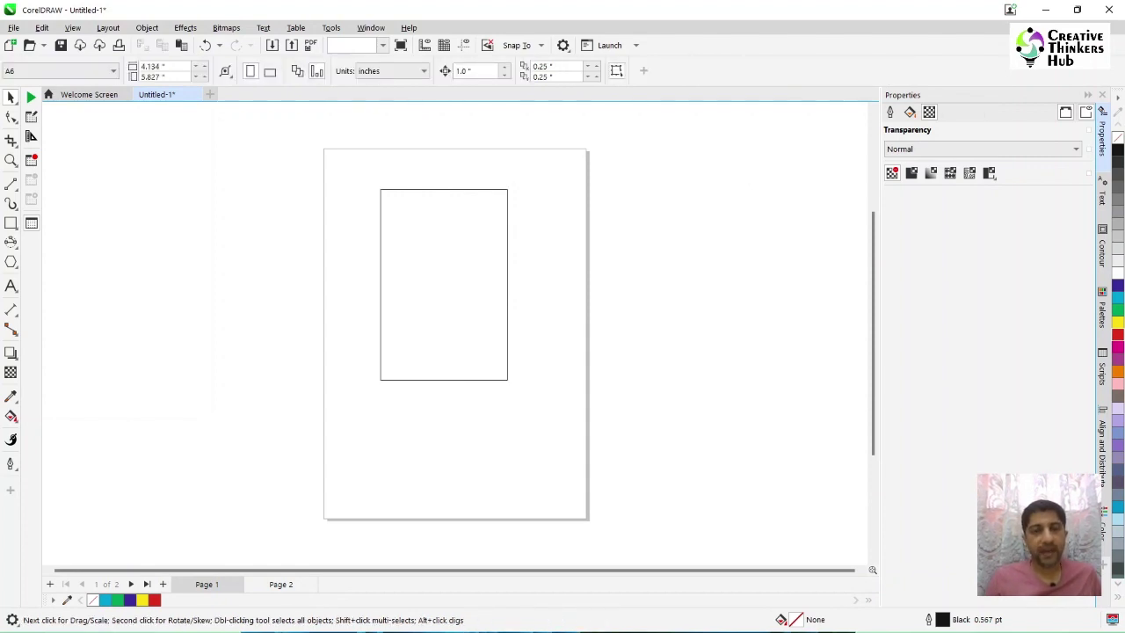
Duplicate the rectangle in place and leave the copy's width-to-height ratio unlocked
click(444, 283)
key(Escape)
key(Escape)
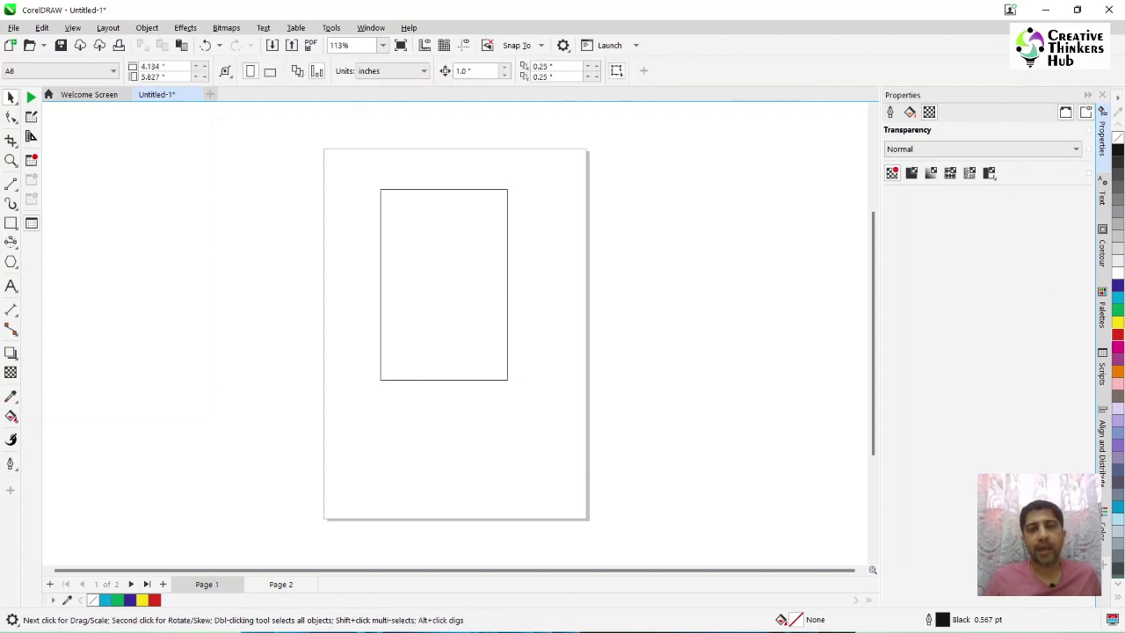
key(Tab)
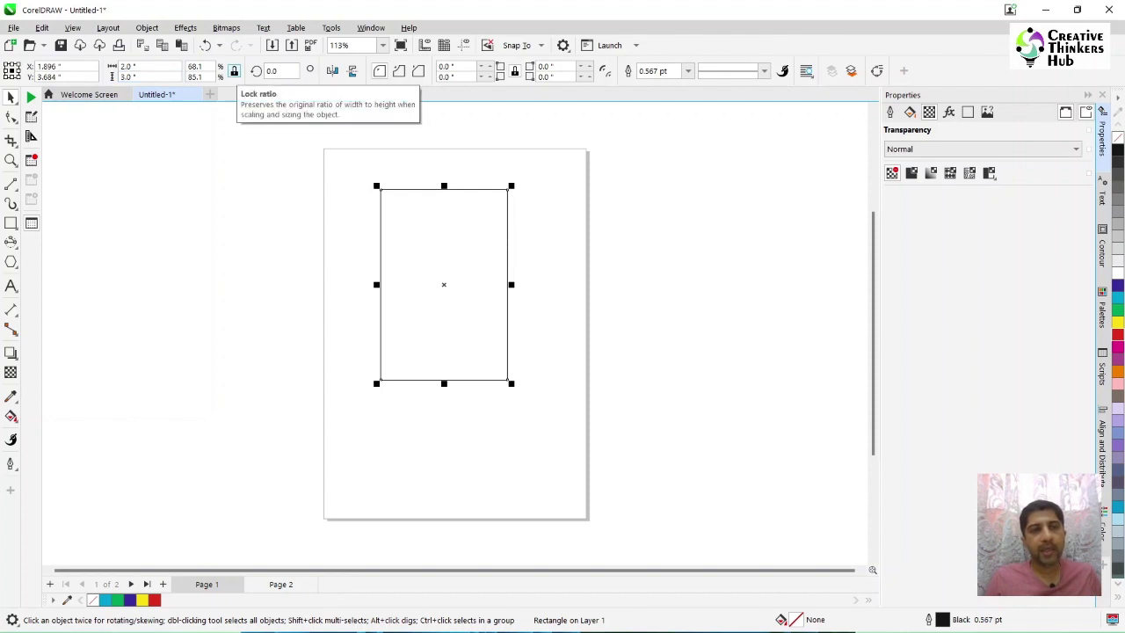
click(234, 71)
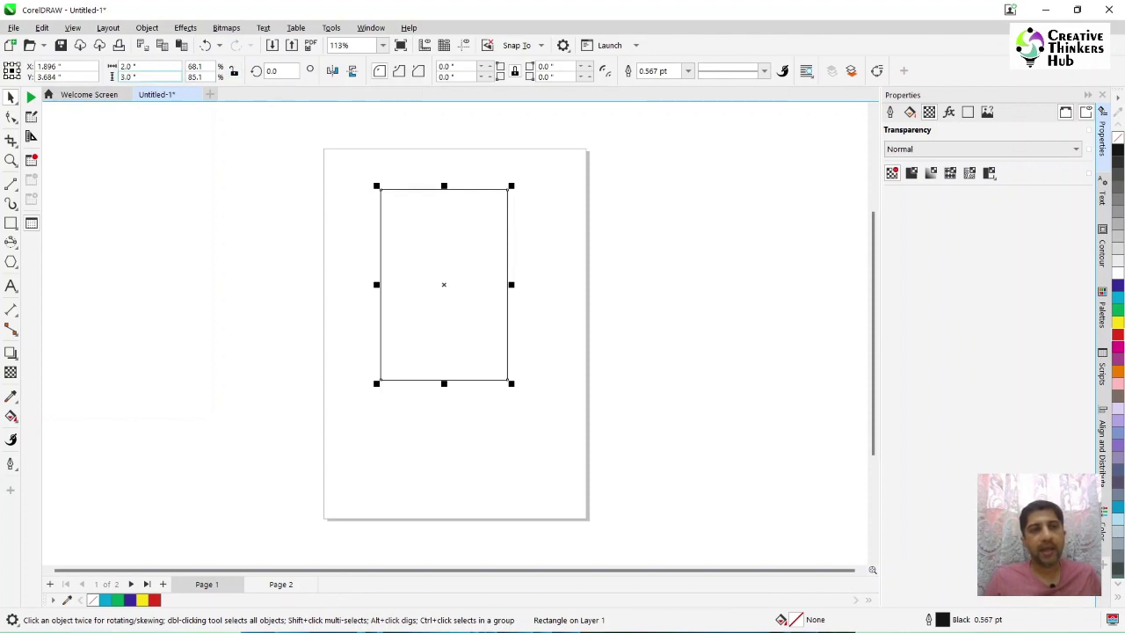
Resize the duplicated rectangle to 2 × 2 inches and deselect it
drag(139, 66, 95, 74)
text(1)
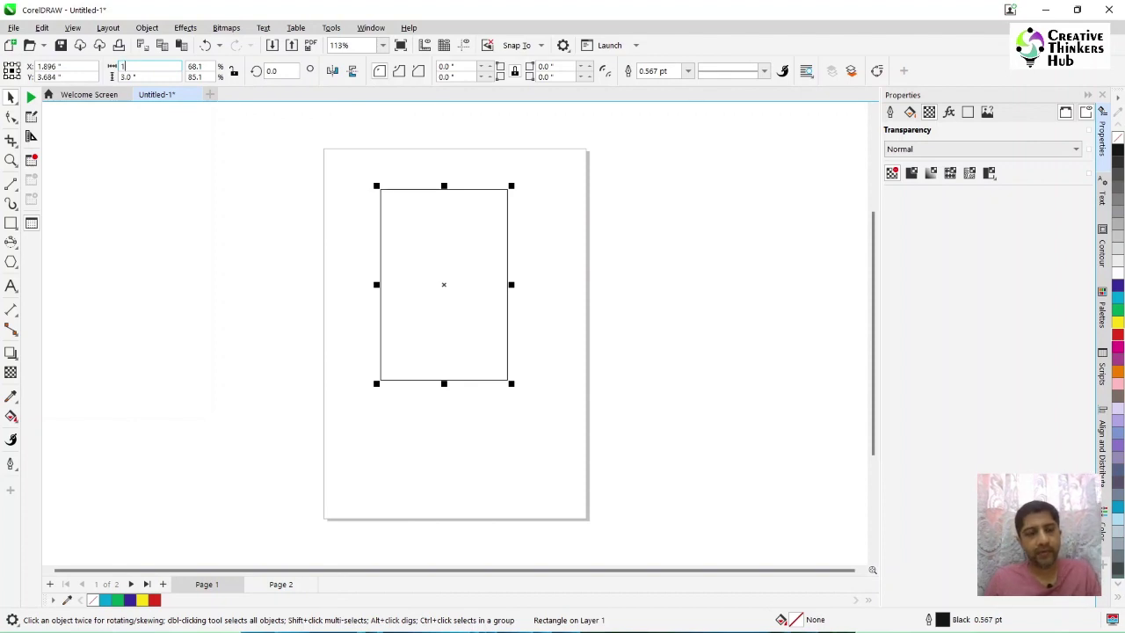
text(2)
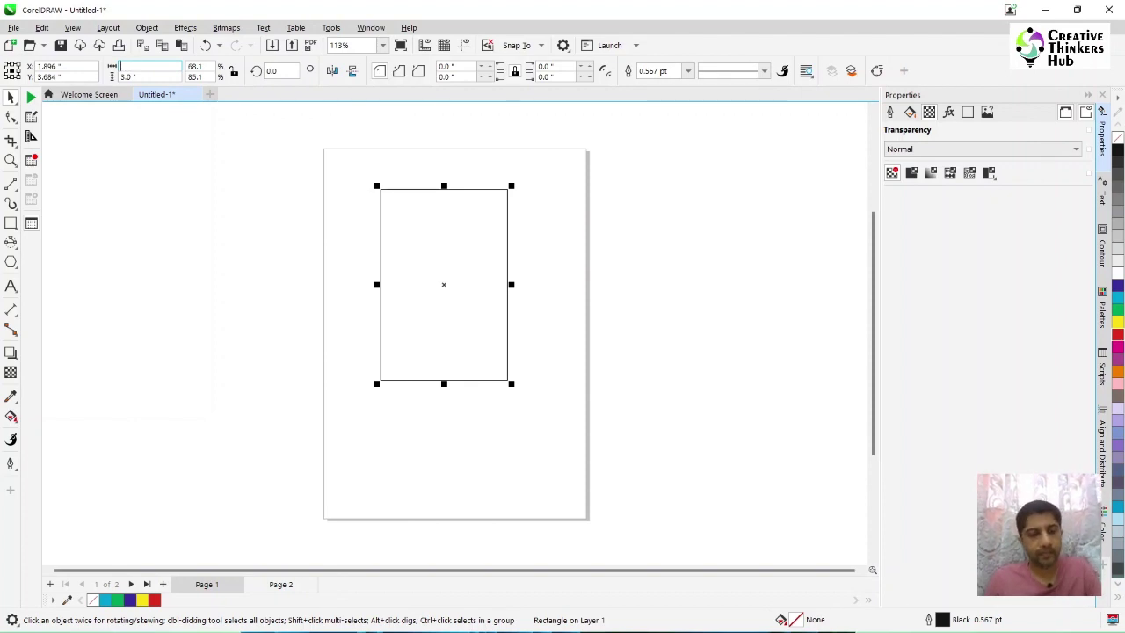
key(Tab)
text(2)
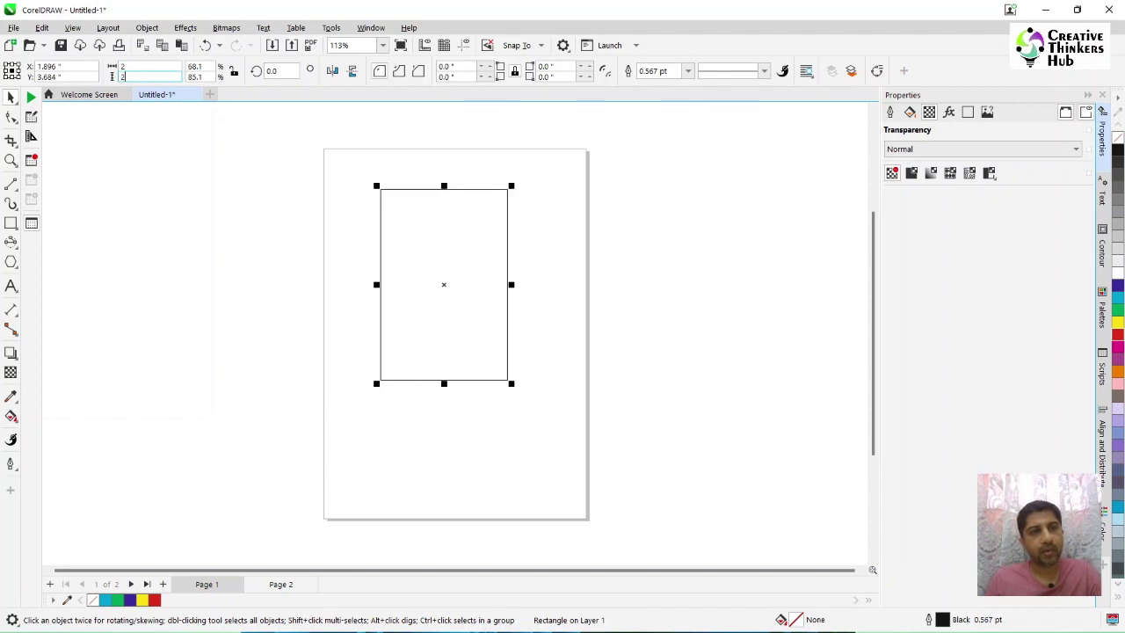
key(Return)
key(Escape)
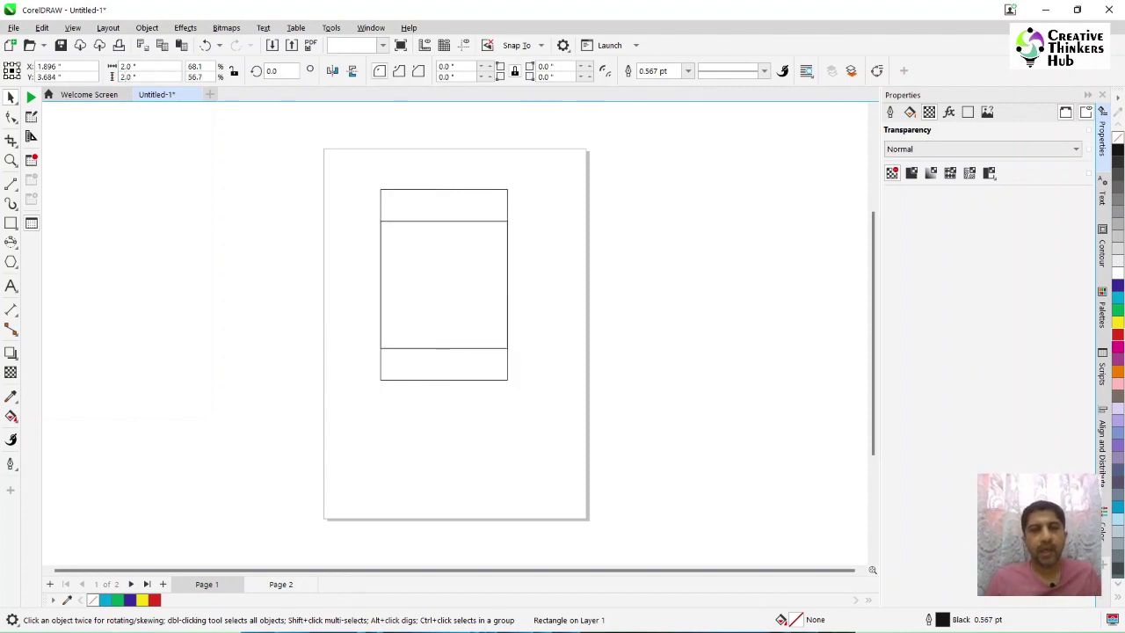
Set the nudge distance to 0.5 inch
double_click(475, 71)
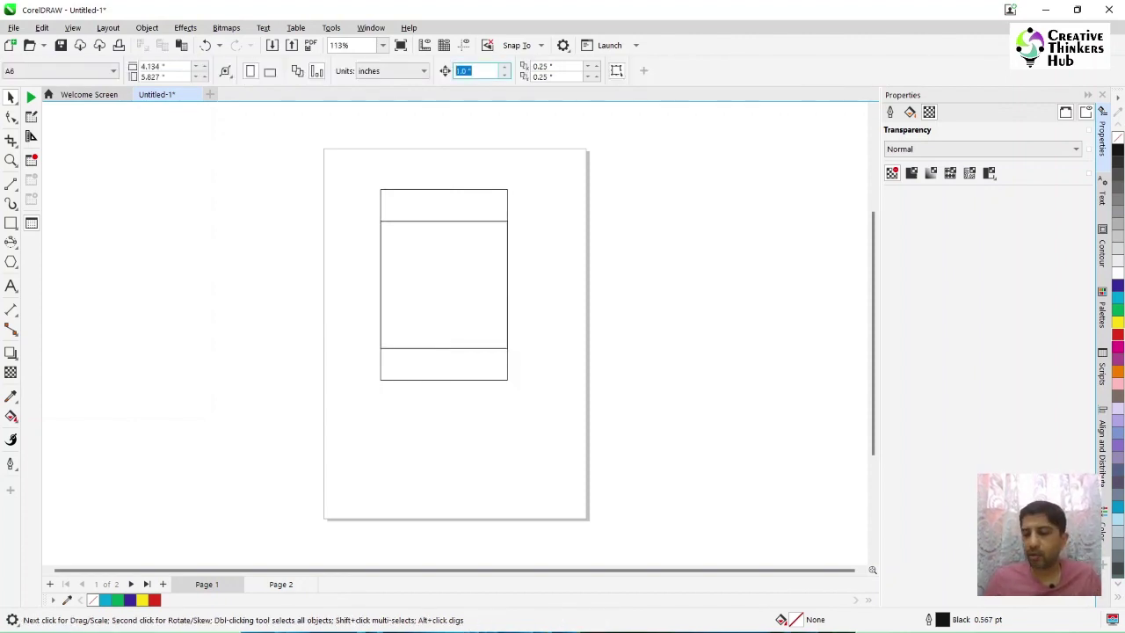
text(05)
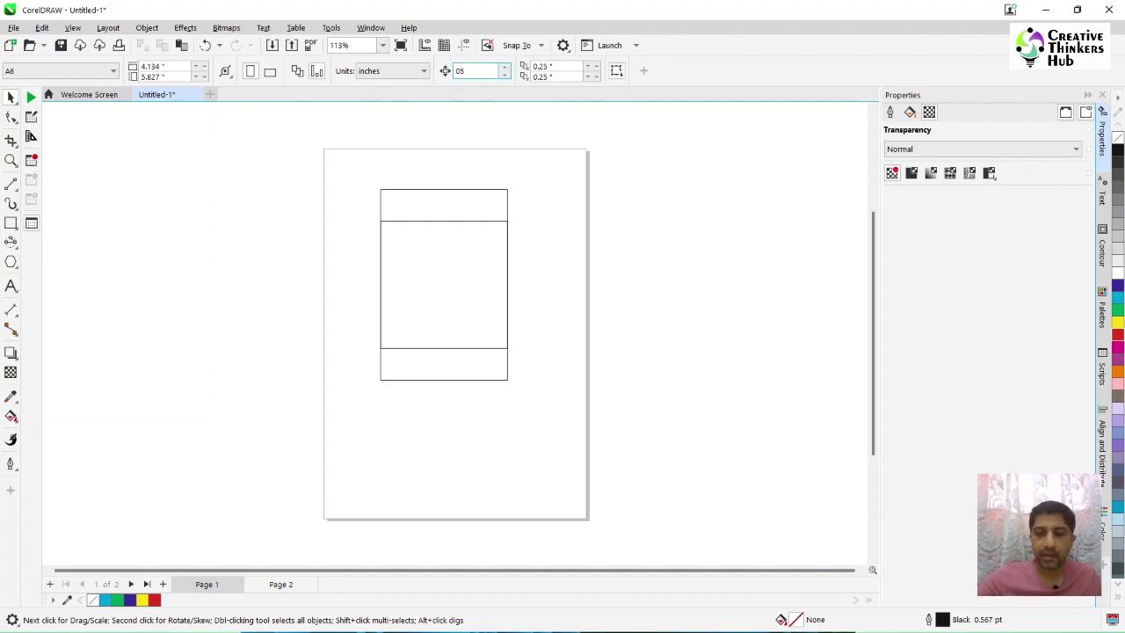
text(.5)
key(Return)
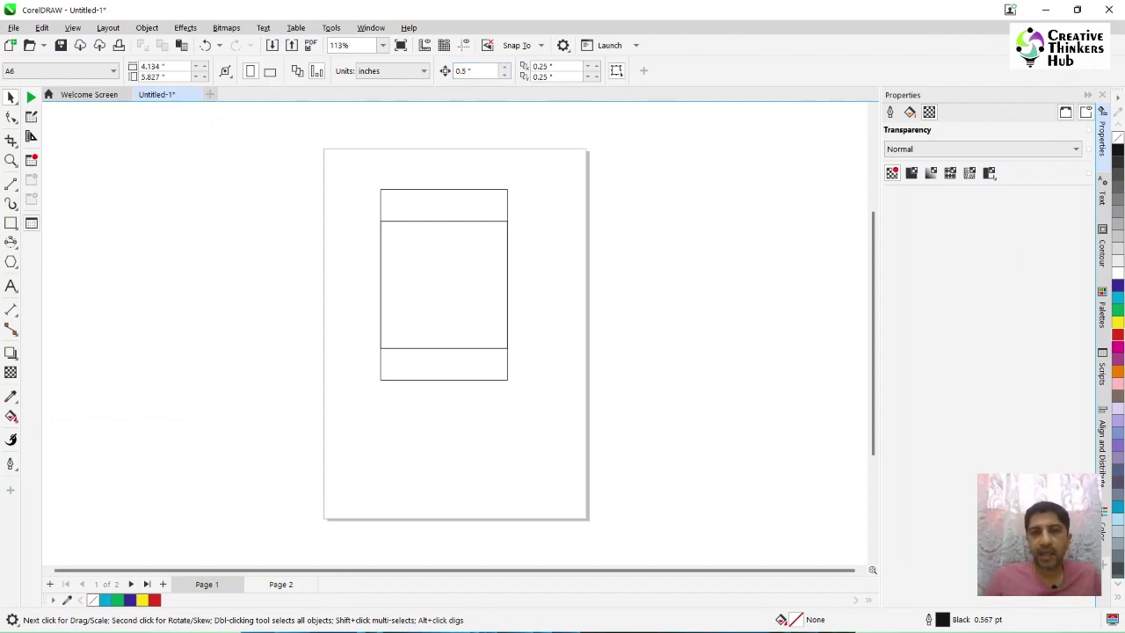
Fill the 2 × 3 inch rectangle with blue and the 2 × 2 inch square with yellow, and leave both deselected
click(444, 204)
click(1118, 285)
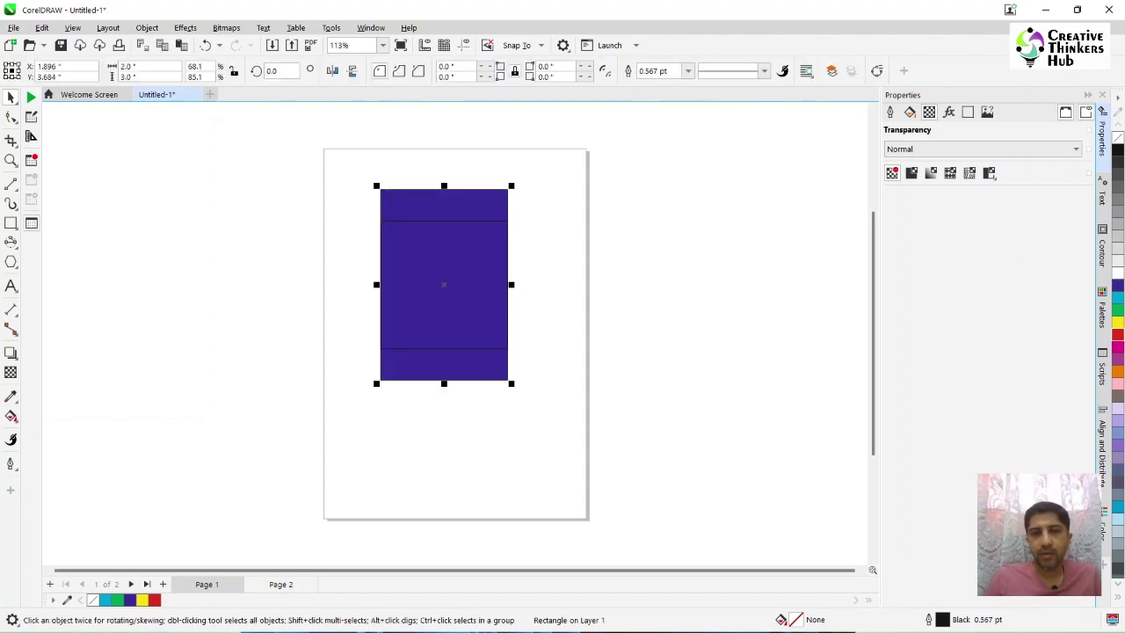
key(Escape)
click(444, 220)
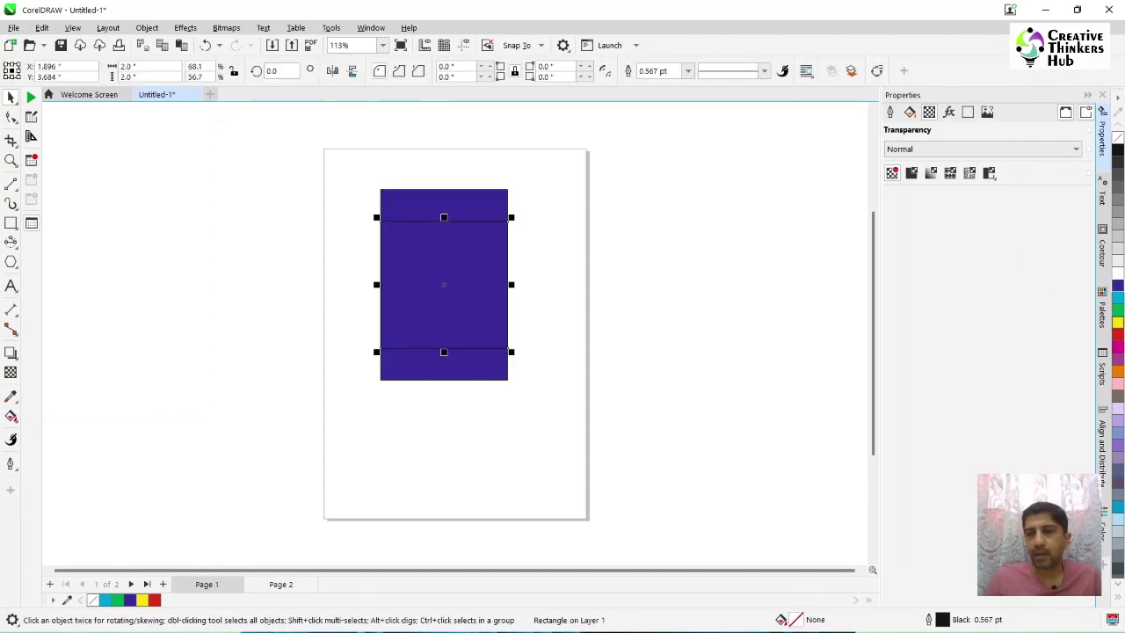
click(1117, 323)
key(Escape)
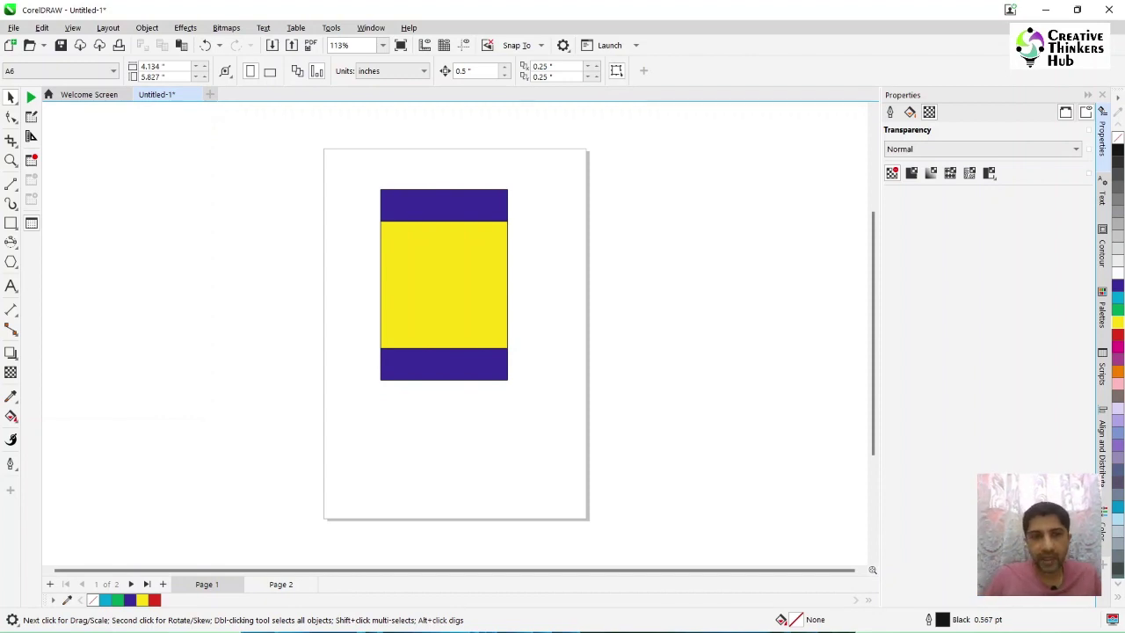
Move the blue rectangle about 0.66 inch to the right behind the yellow square and deselect it
drag(444, 204, 486, 205)
drag(486, 364, 486, 364)
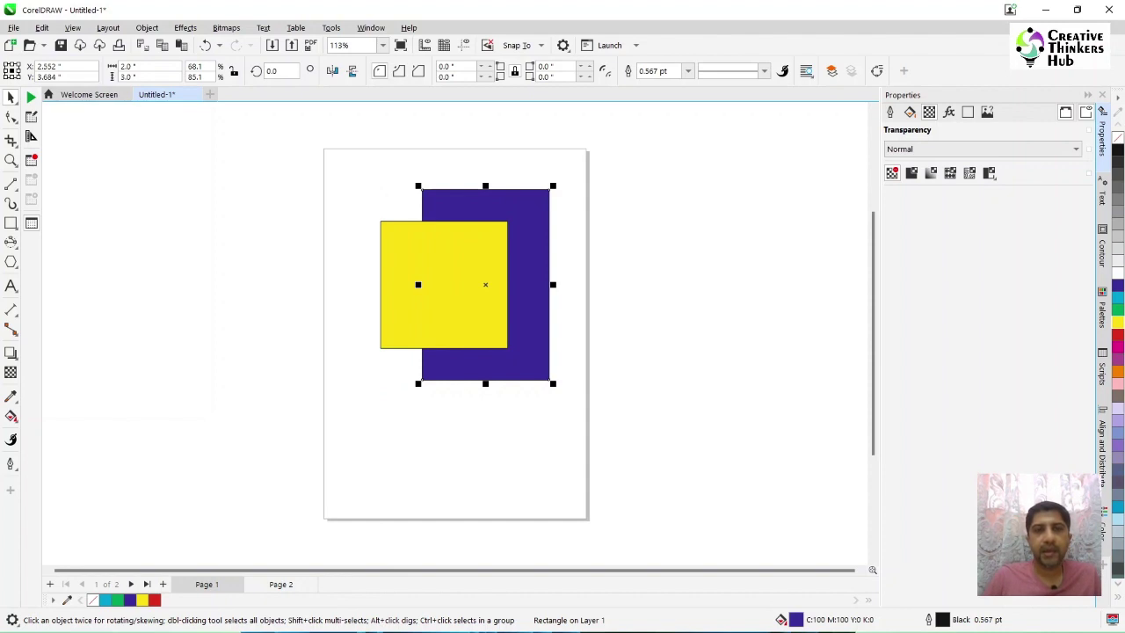
key(Escape)
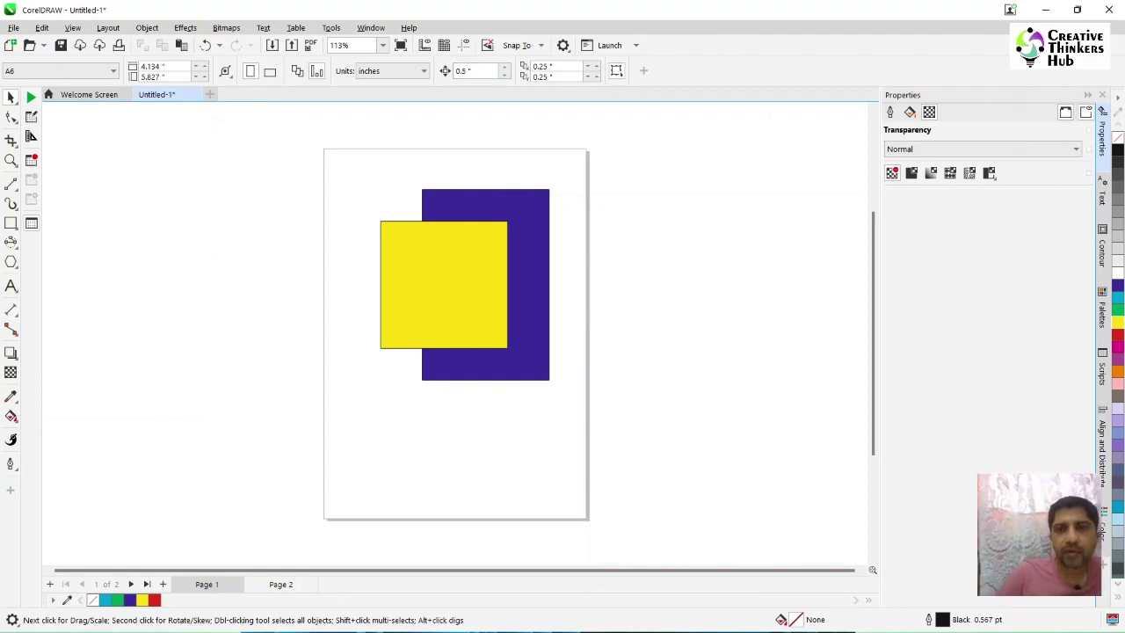
click(527, 284)
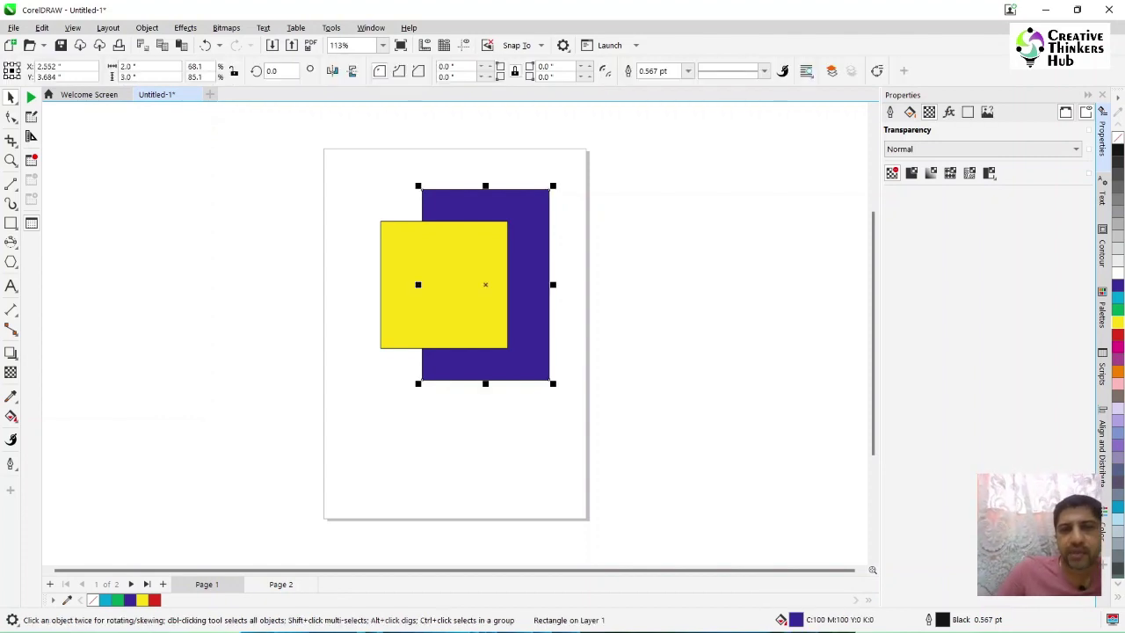
key(Escape)
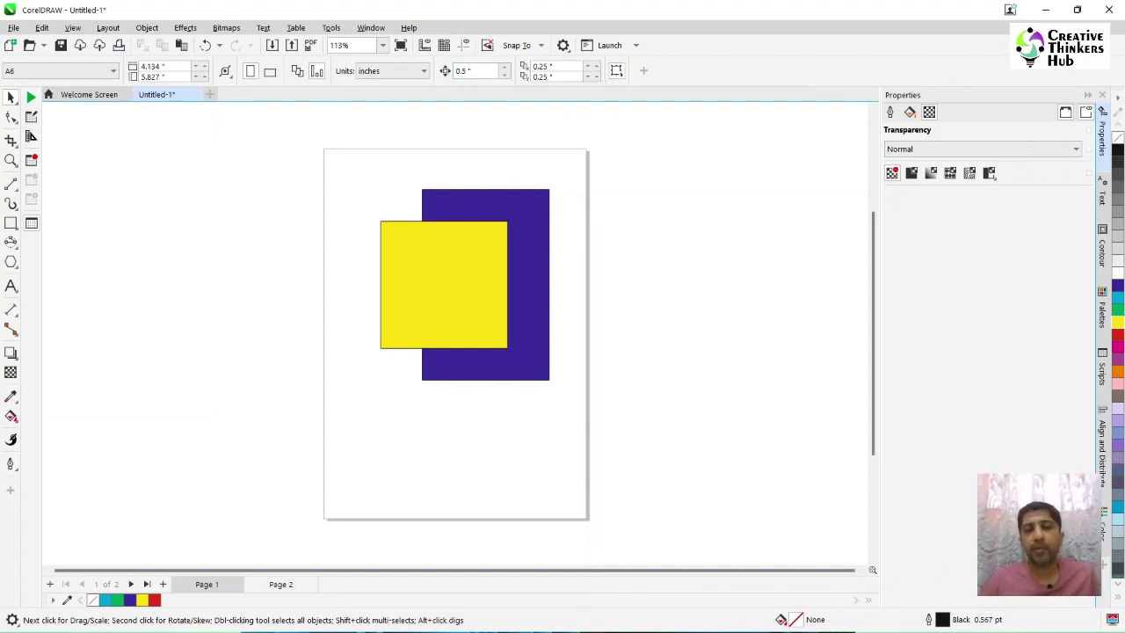
Nudge the blue rectangle left, right, down and up in 0.5-inch steps, leaving it 0.5 inch left of its starting position, and deselect it
click(528, 284)
key(Left)
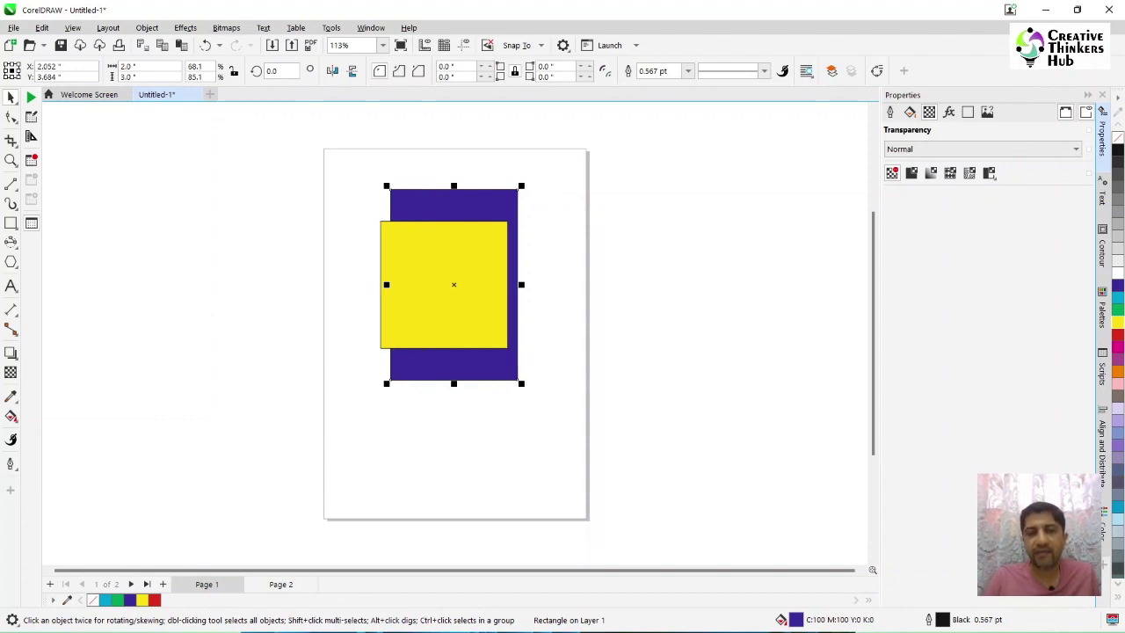
key(Left)
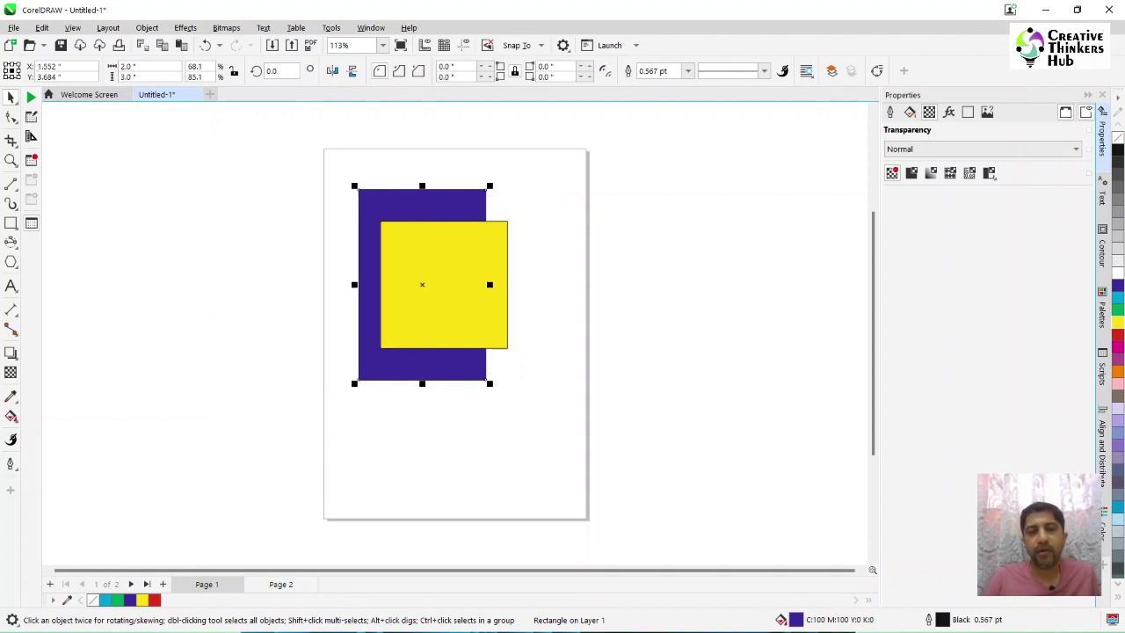
key(Right)
key(Right)
key(Down)
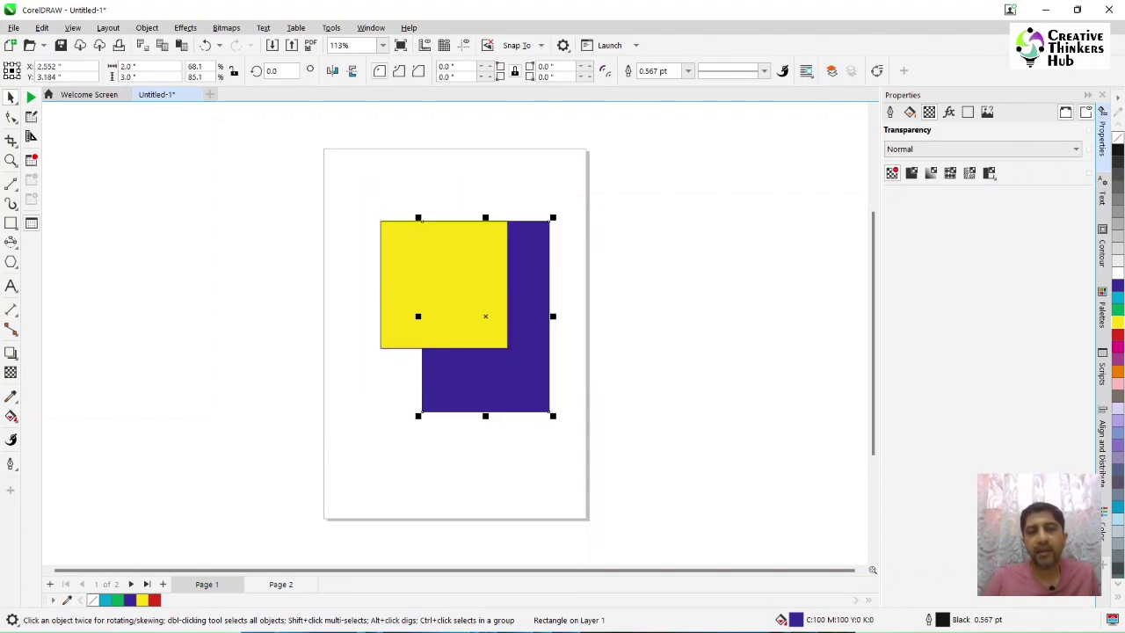
key(Down)
key(Up)
key(Up)
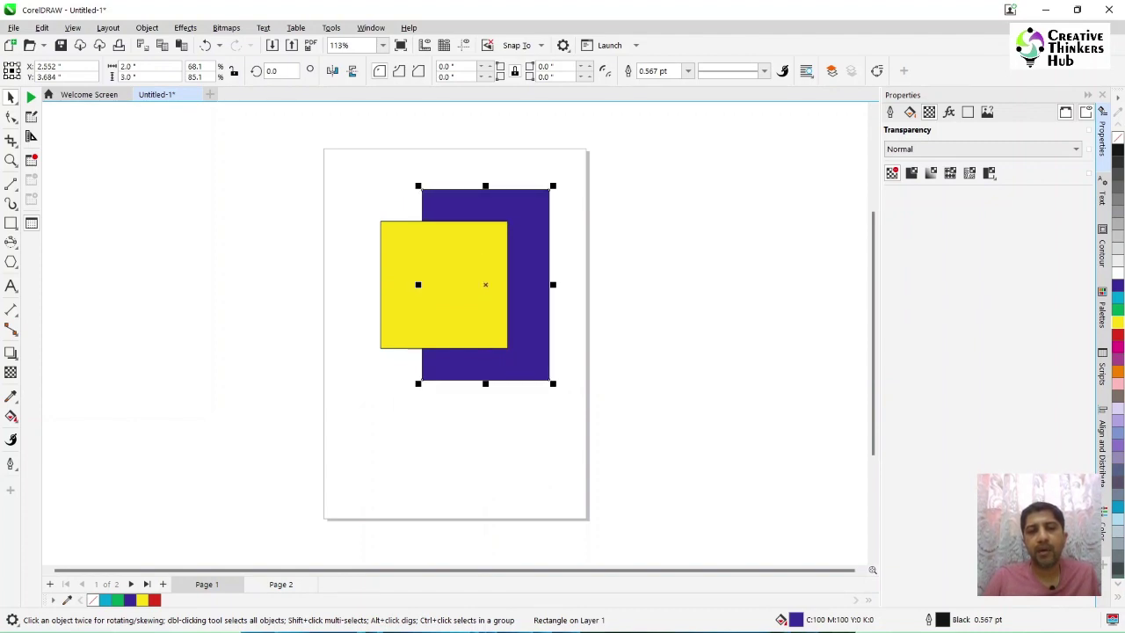
key(Left)
key(Left)
key(Right)
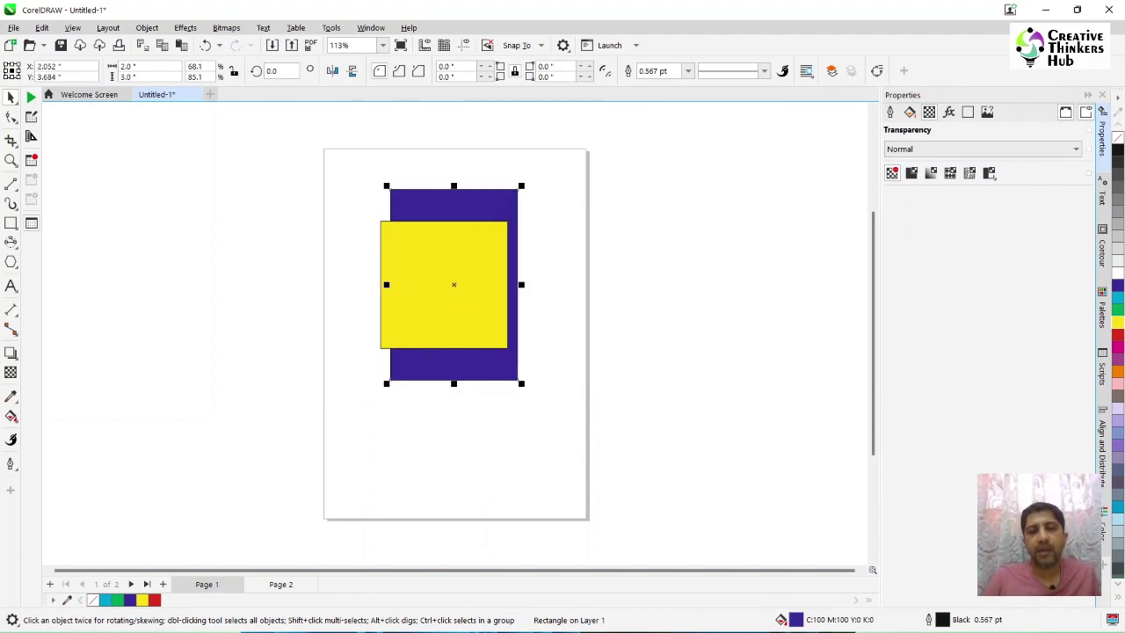
key(Down)
key(Up)
key(Down)
key(Up)
key(Down)
key(Up)
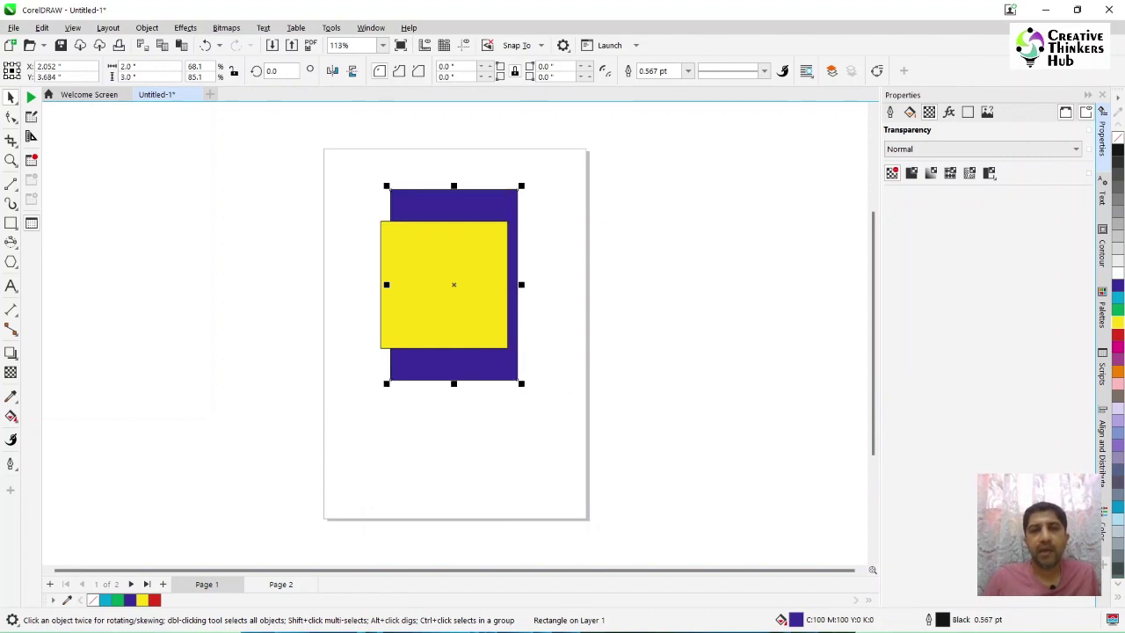
key(Escape)
Set the nudge distance to 1 inch
double_click(475, 70)
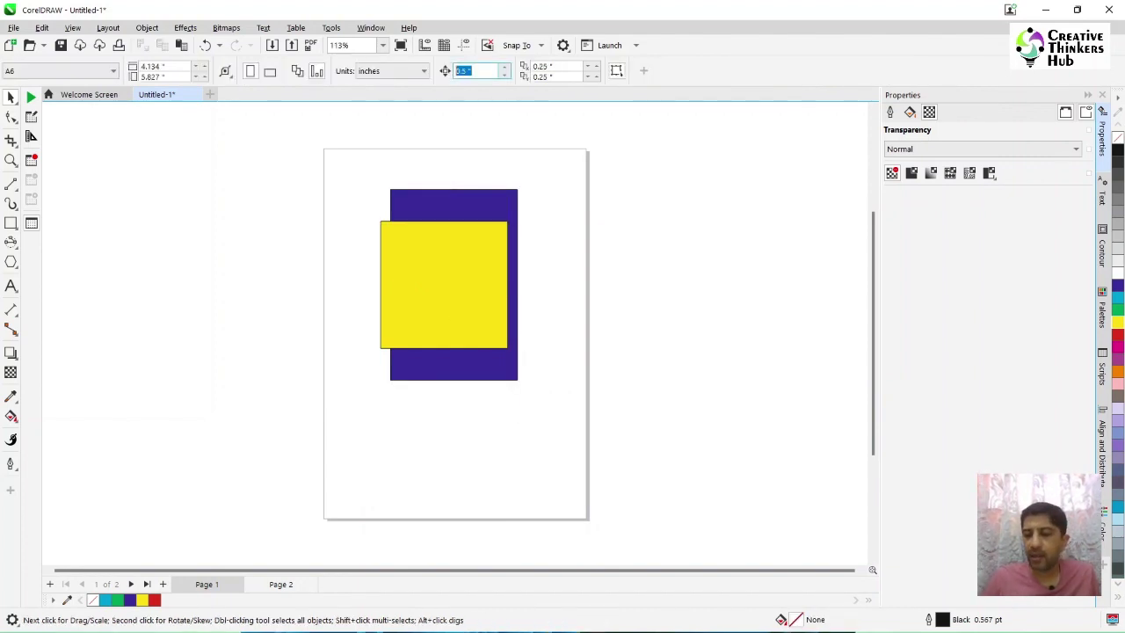
text(1)
key(Return)
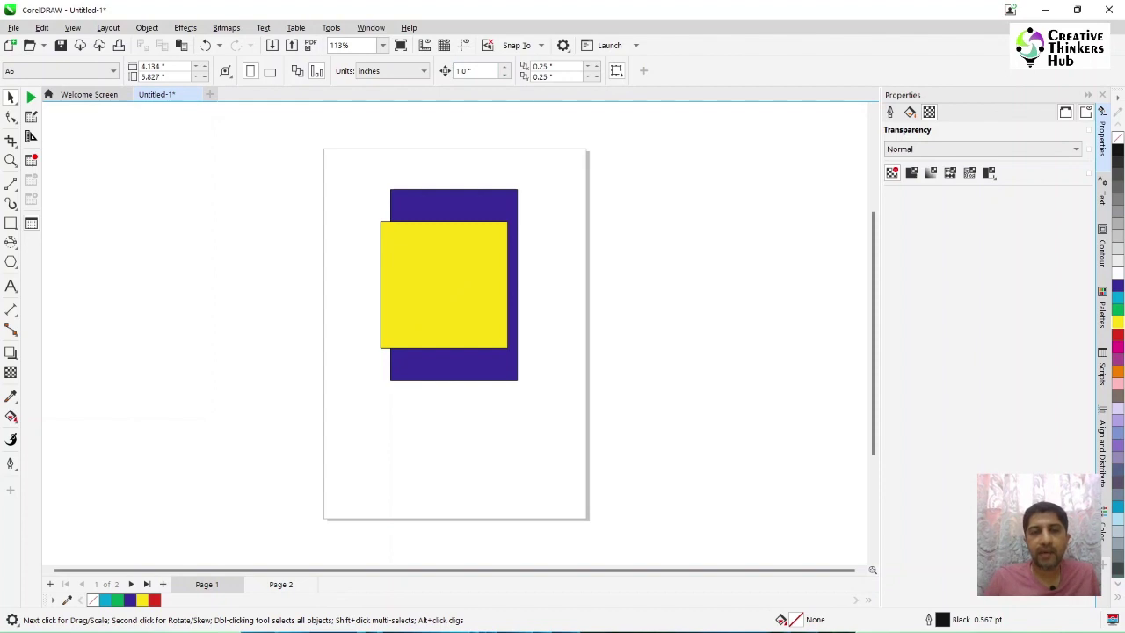
Nudge the blue rectangle two 1-inch steps right and back, then two steps down and back up, and deselect it
click(453, 205)
key(Right)
key(Right)
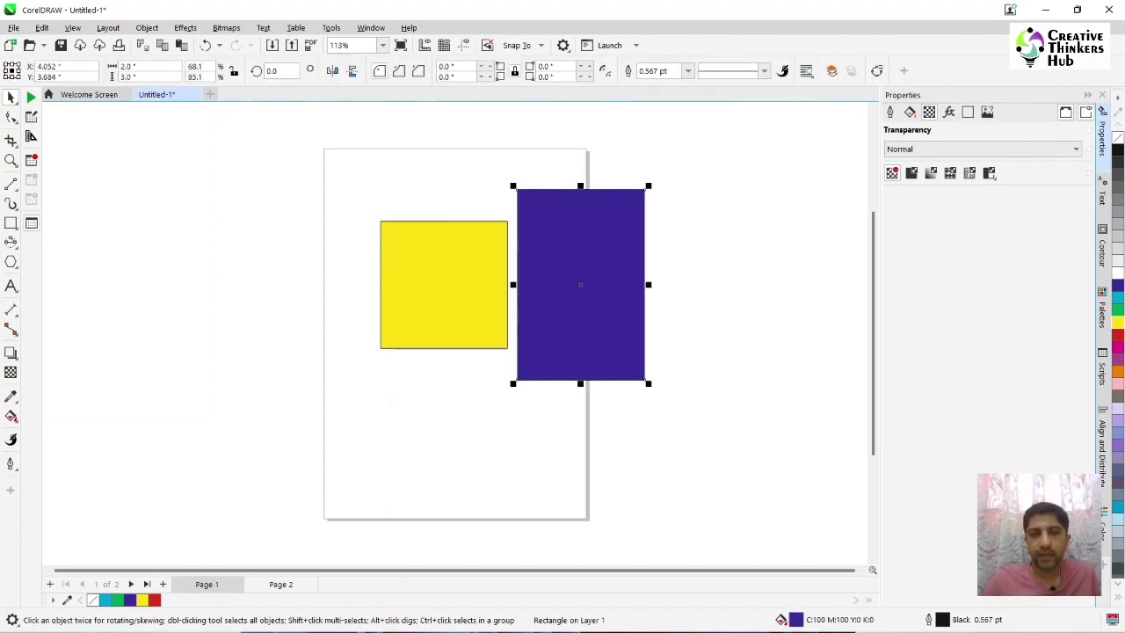
key(Left)
key(Left)
key(Down)
key(Down)
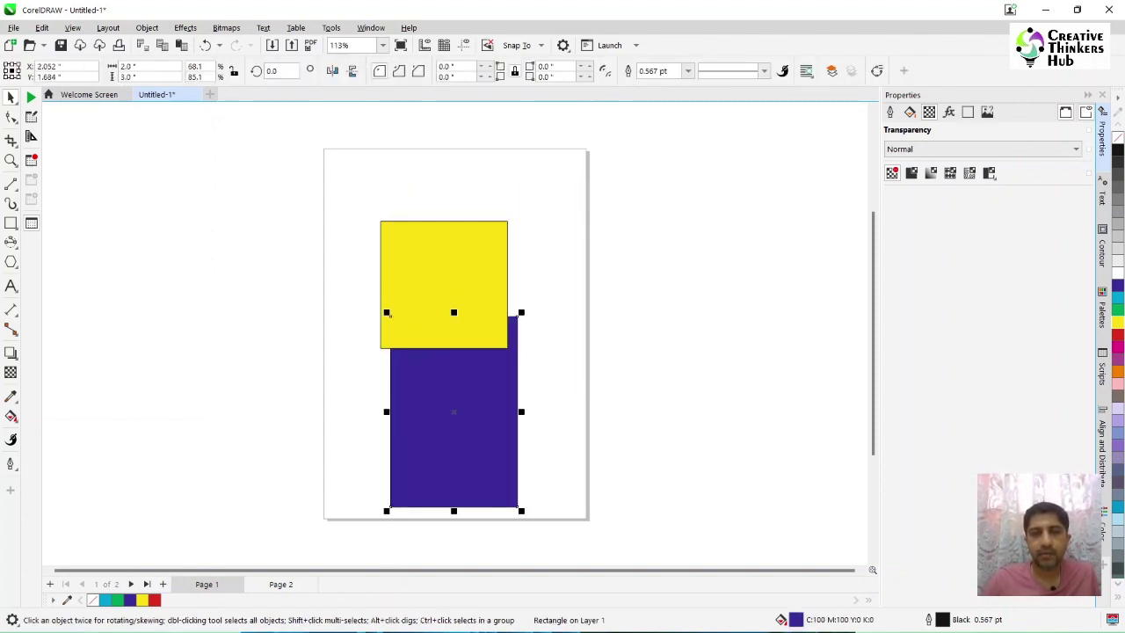
key(Up)
key(Up)
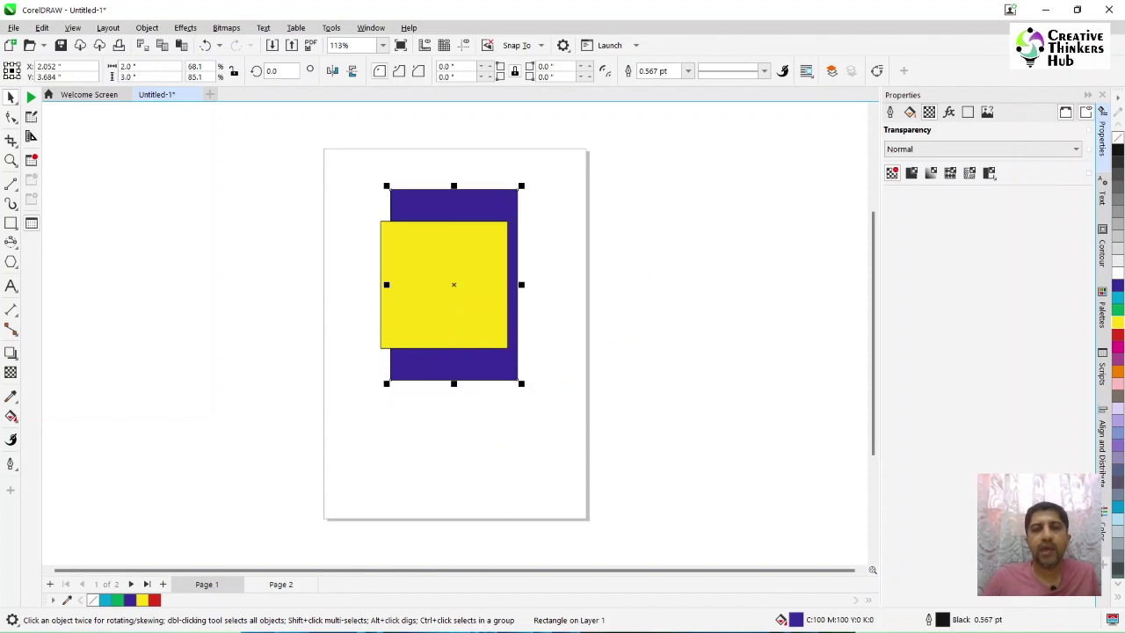
key(Escape)
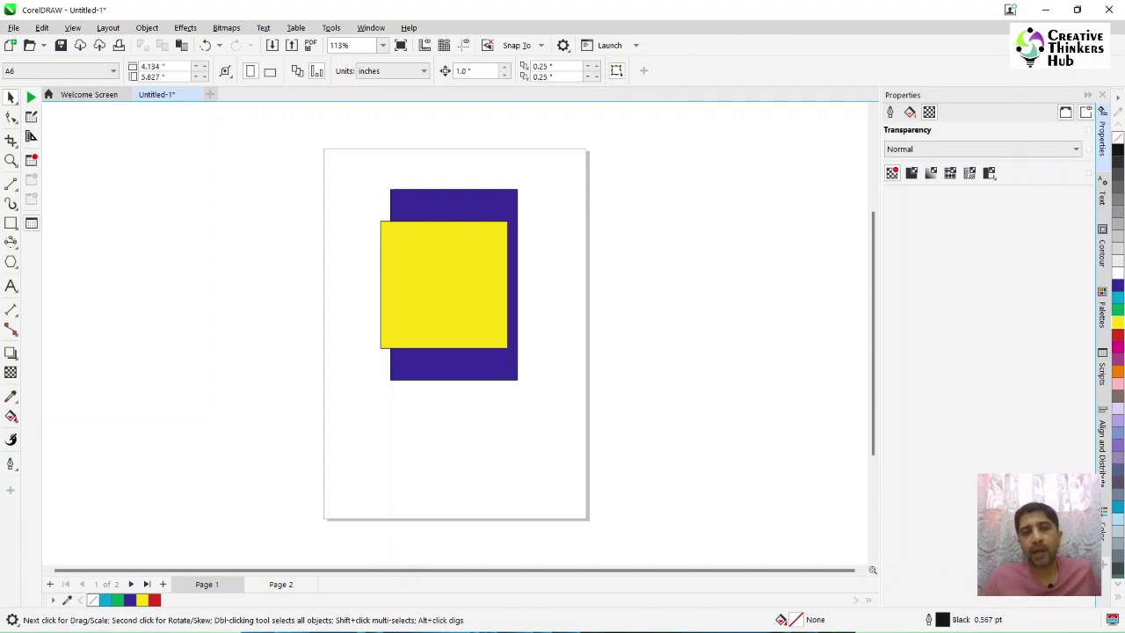
Duplicate the blue rectangle using the 0.25-inch horizontal and vertical duplicate distances, then deselect the copy
click(454, 204)
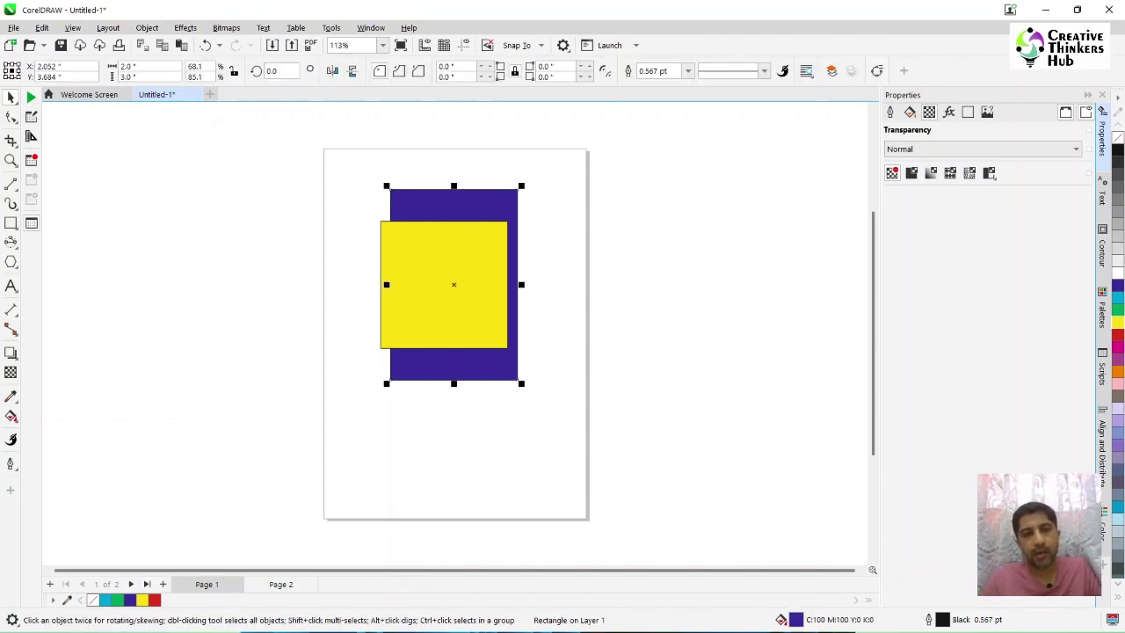
key(ctrl+d)
key(Escape)
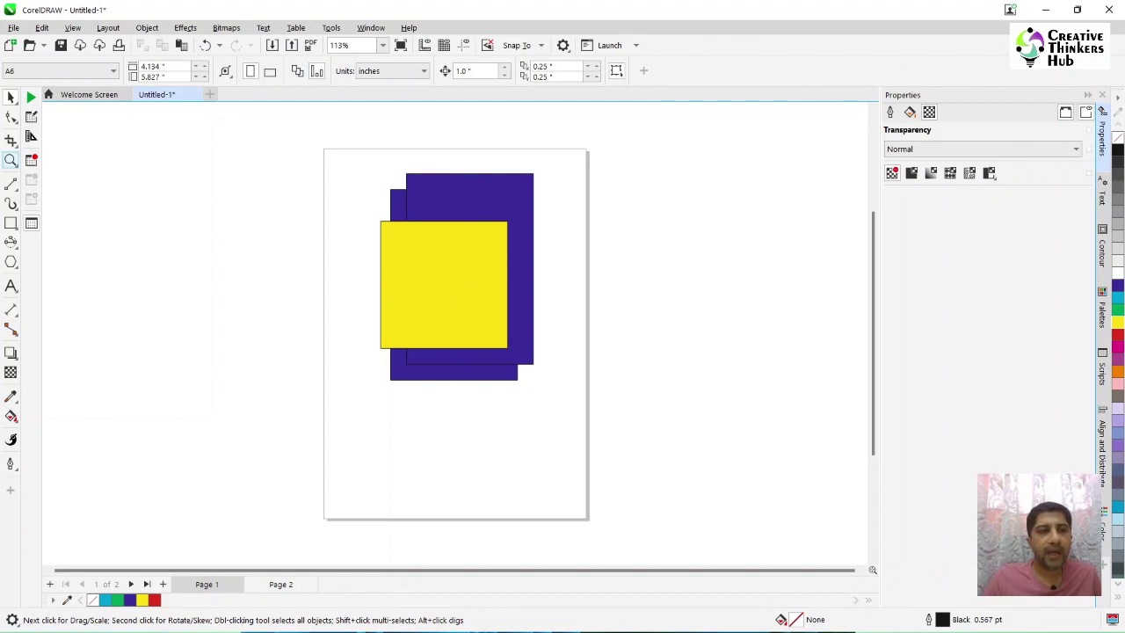
Draw a 0.25 × 0.25 inch square in the gap between the upper-left corners of the two blue rectangles and deselect it
click(11, 160)
drag(389, 172, 431, 204)
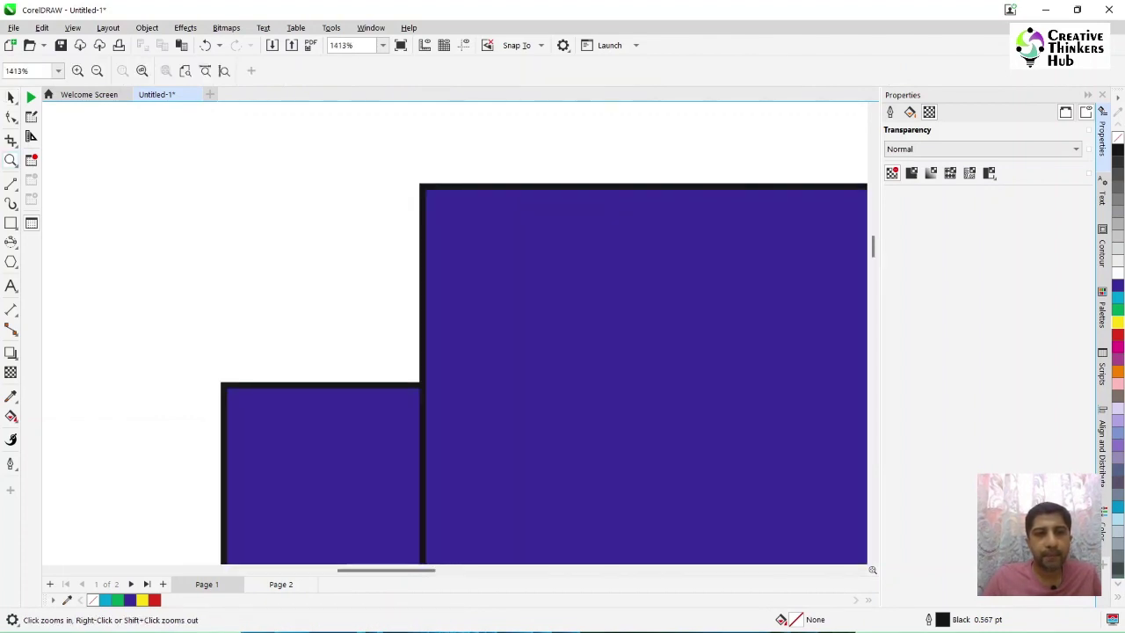
click(10, 224)
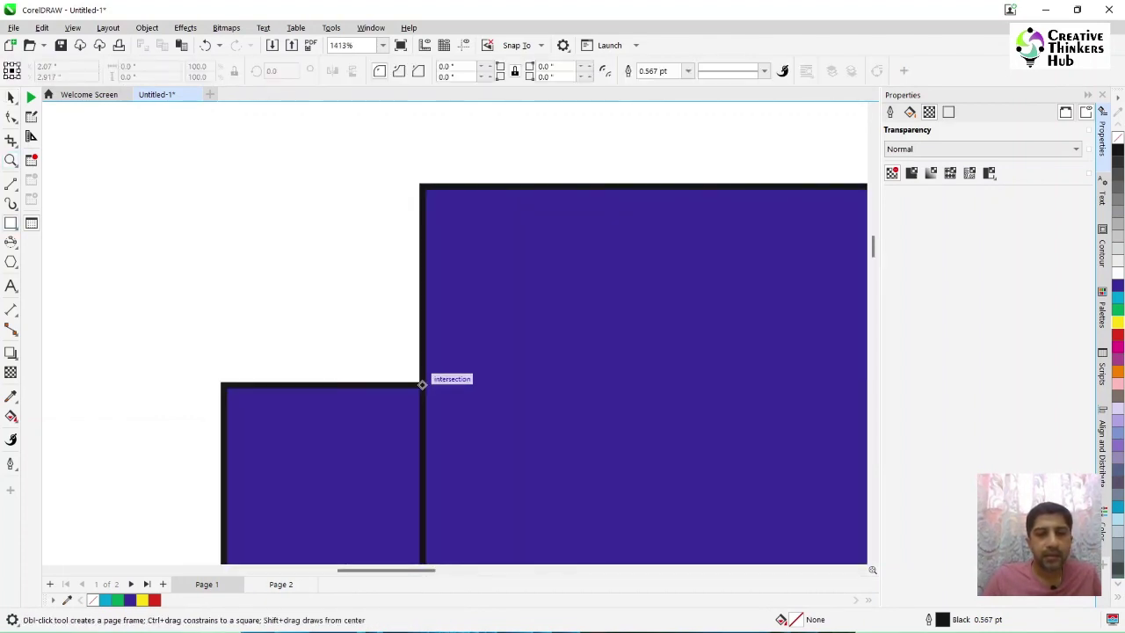
mouse_move(404, 343)
mouse_down()
mouse_move(329, 237)
mouse_move(261, 184)
mouse_move(224, 186)
mouse_up()
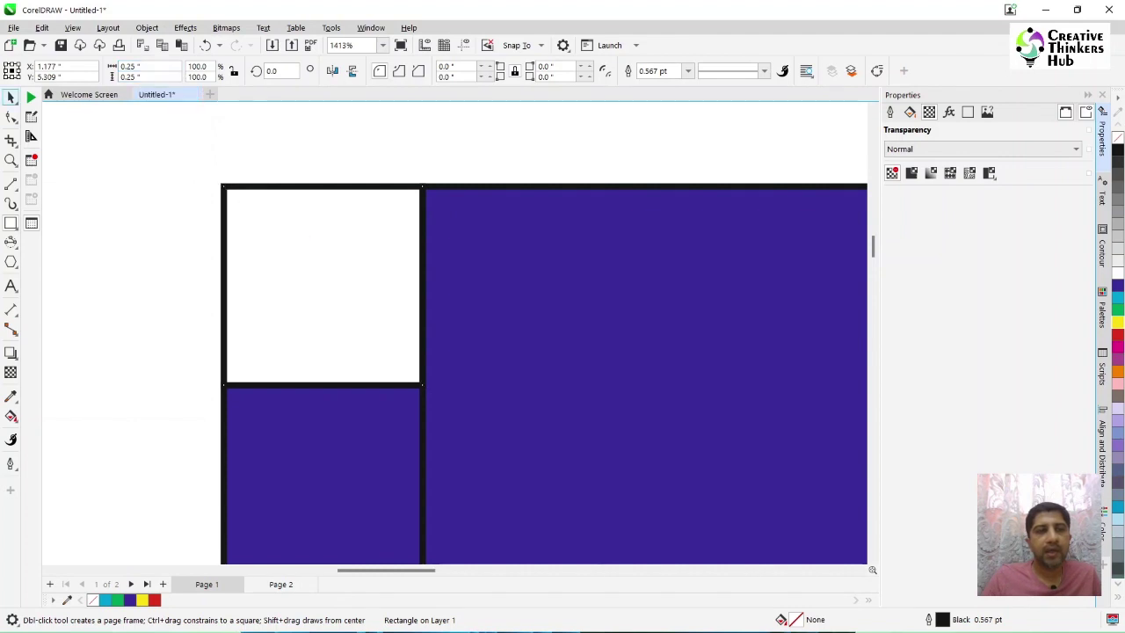
click(10, 97)
key(Escape)
key(F4)
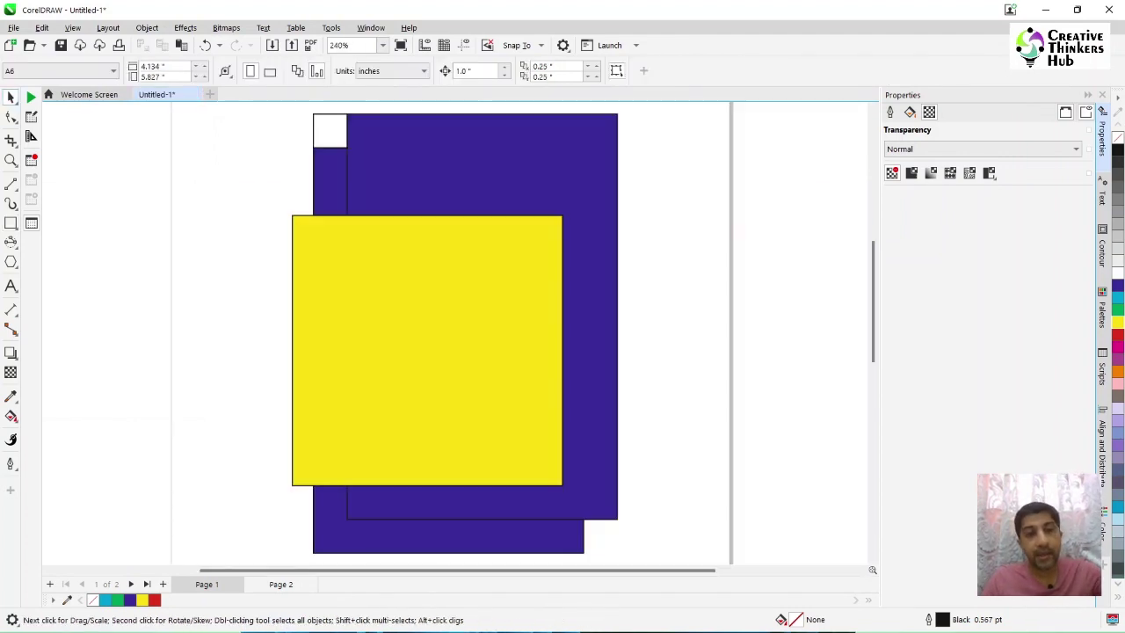
Set both the horizontal and vertical duplicate distances to 0 inches with nothing selected
click(482, 165)
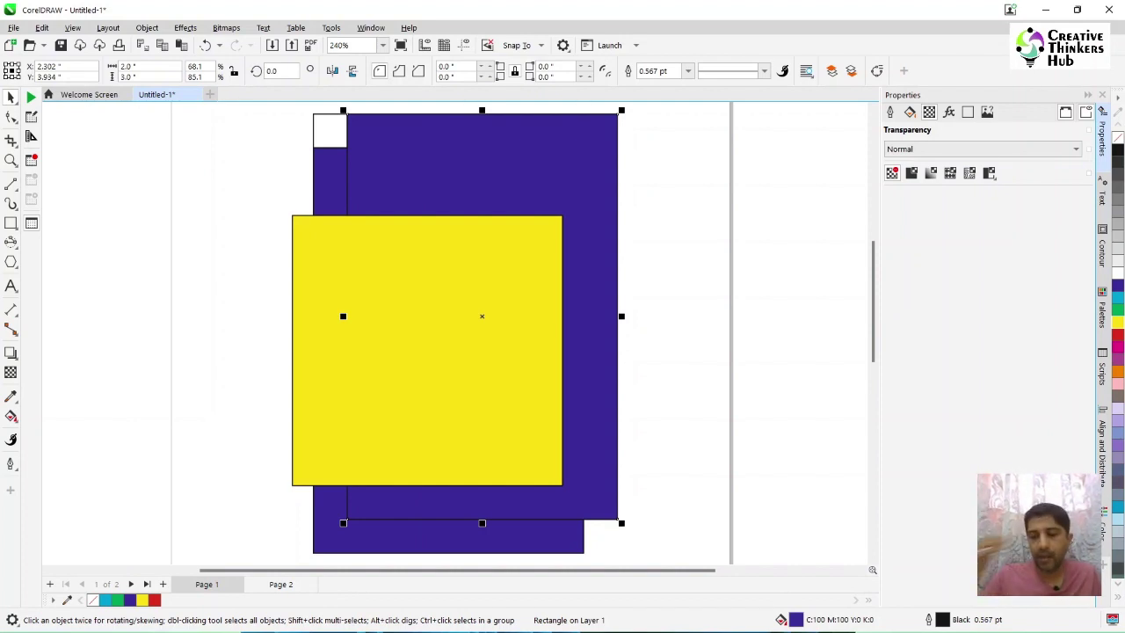
key(Escape)
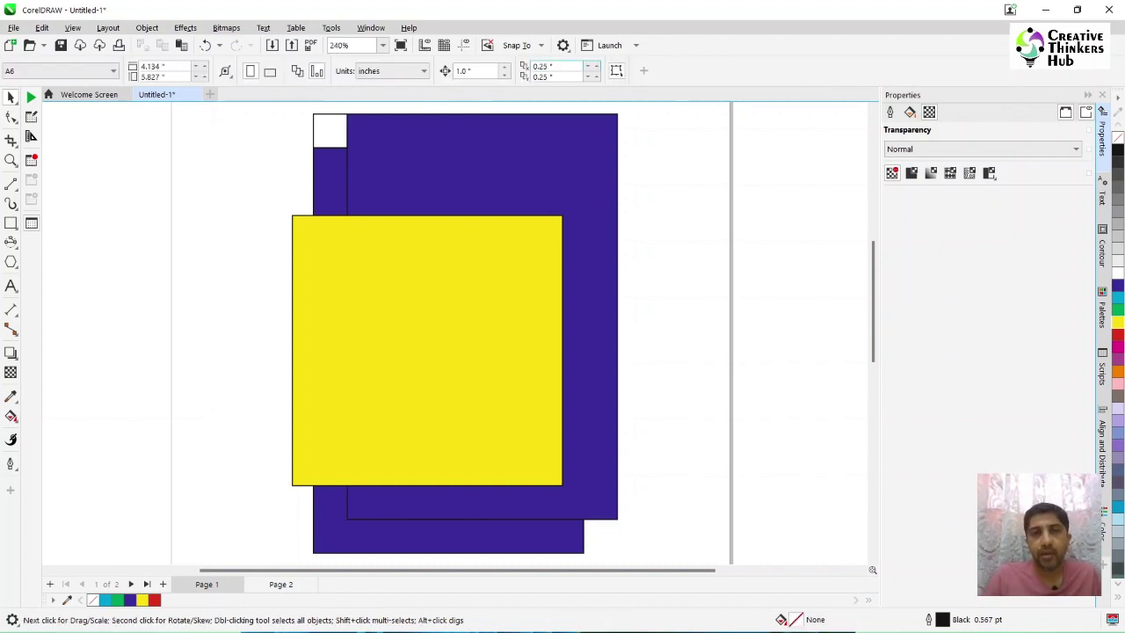
double_click(543, 66)
text(0)
key(Tab)
text(0)
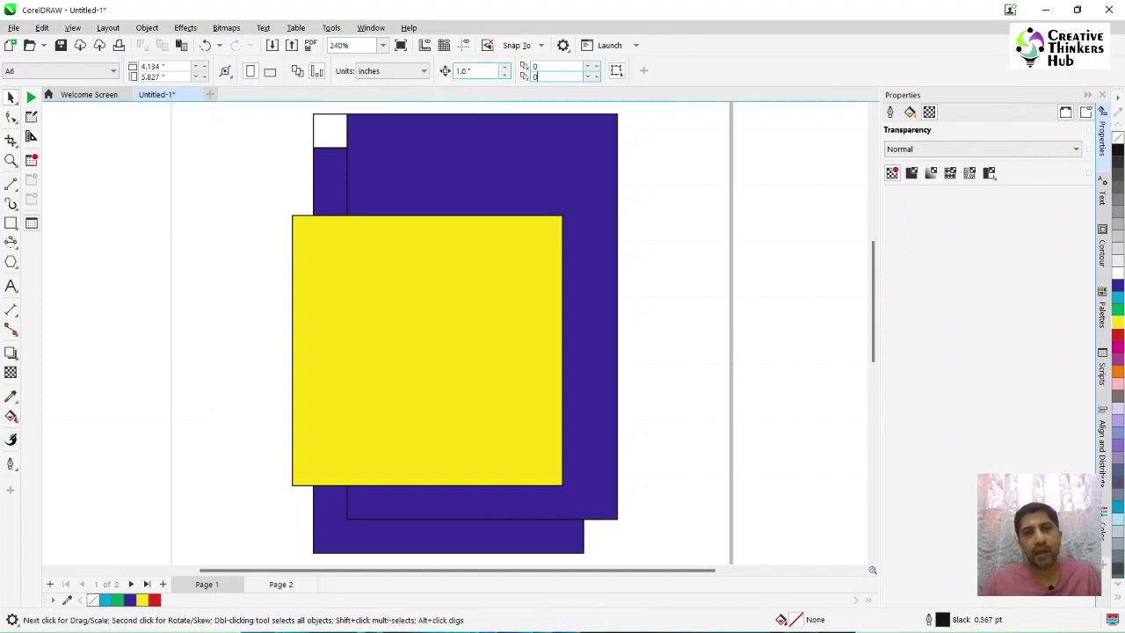
key(Return)
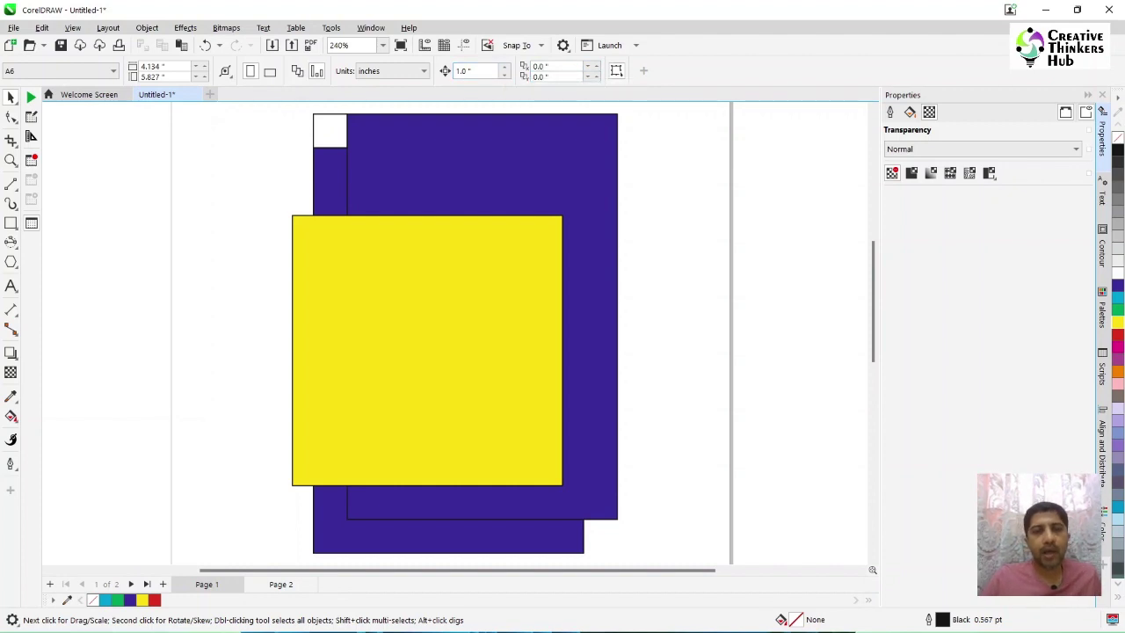
Duplicate the yellow square in place, fill the copy with green and move it about 0.29 inch to the right
click(427, 350)
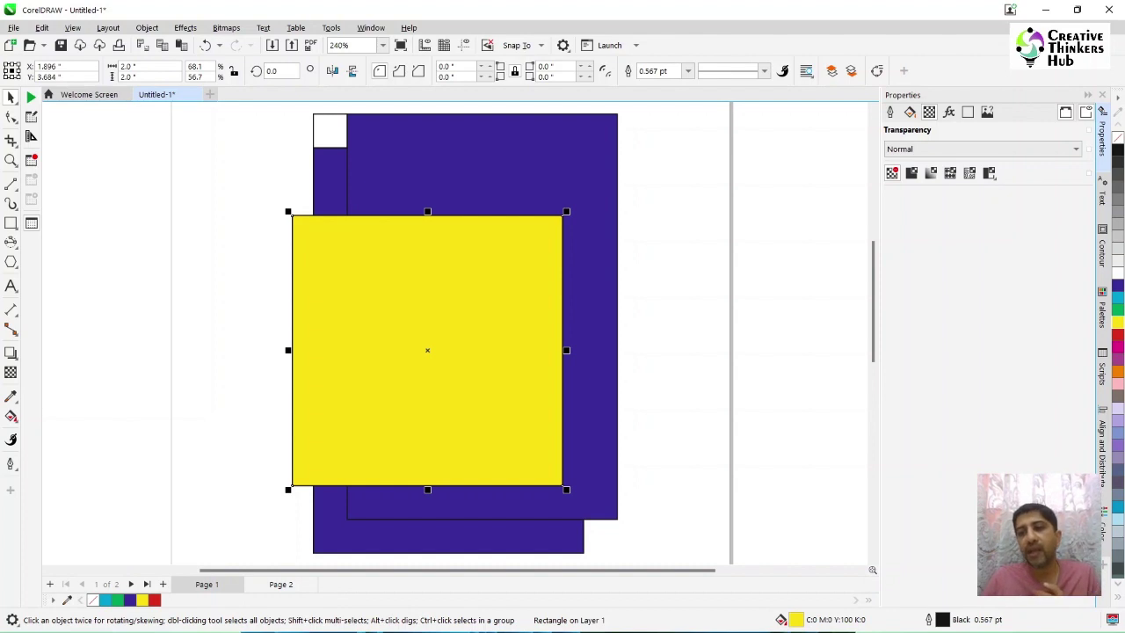
click(1117, 299)
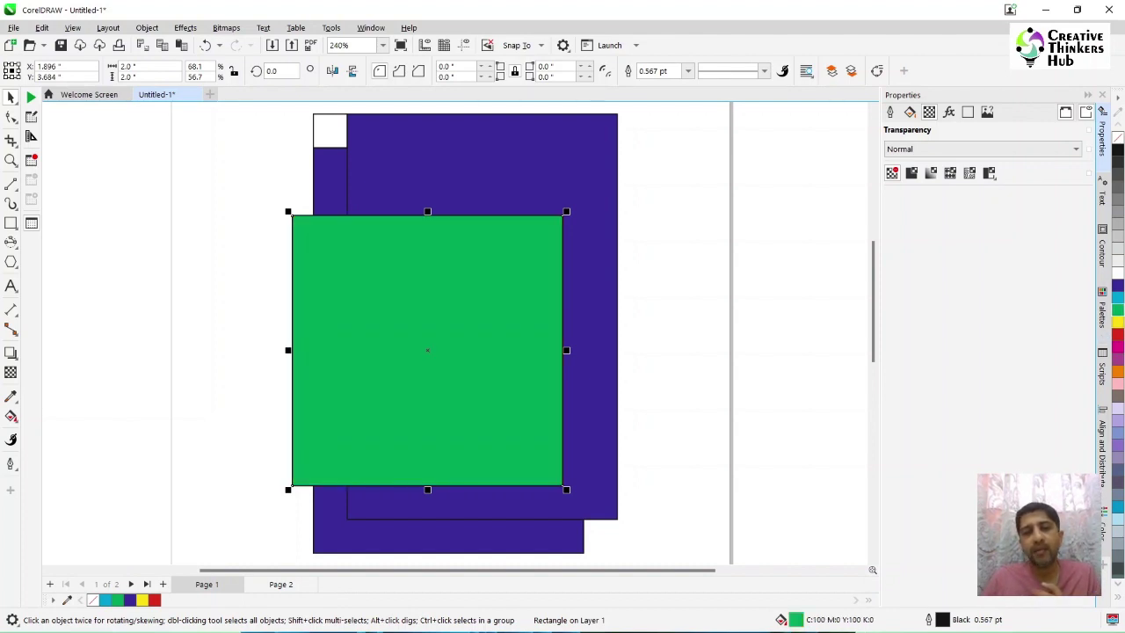
drag(427, 349, 466, 350)
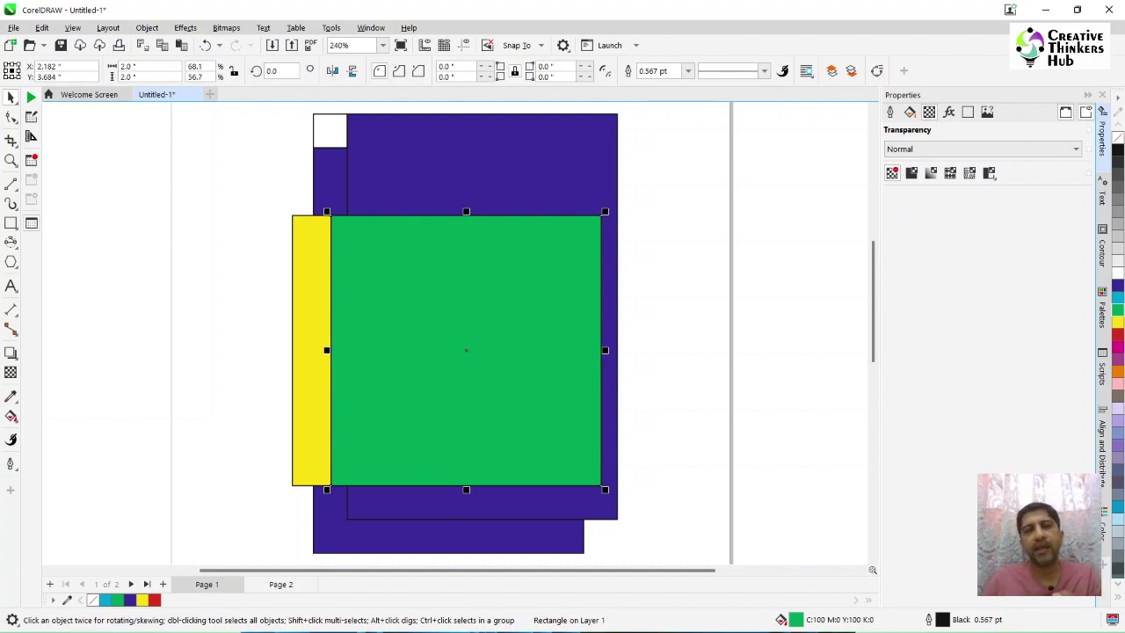
Select the green square and one of the blue rectangles in turn, clearing the selection after each
key(Escape)
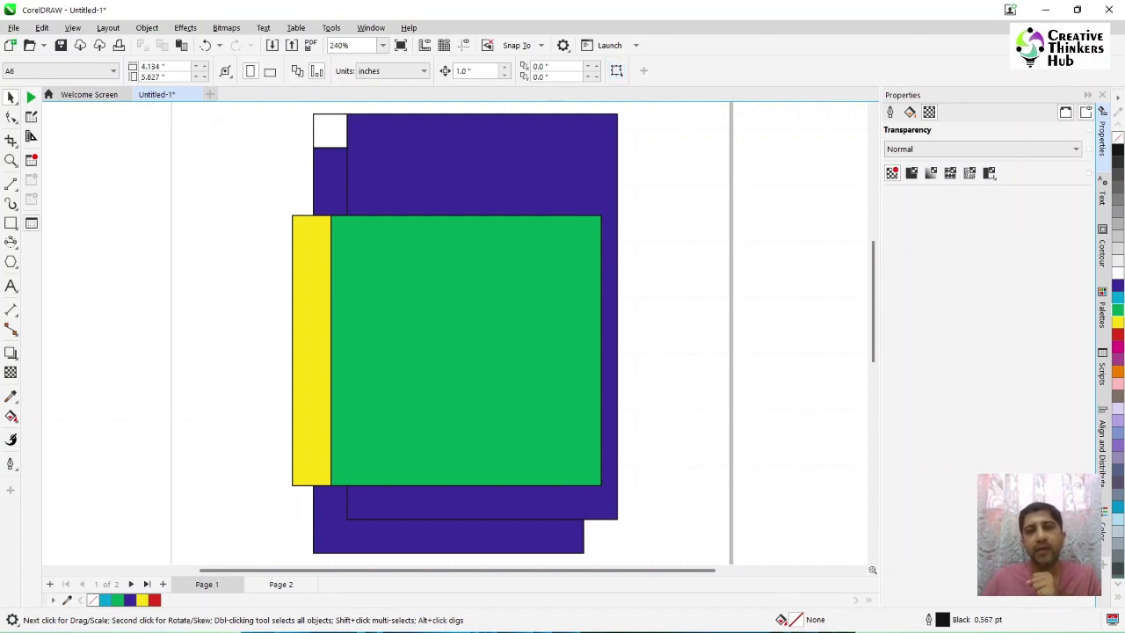
key(Tab)
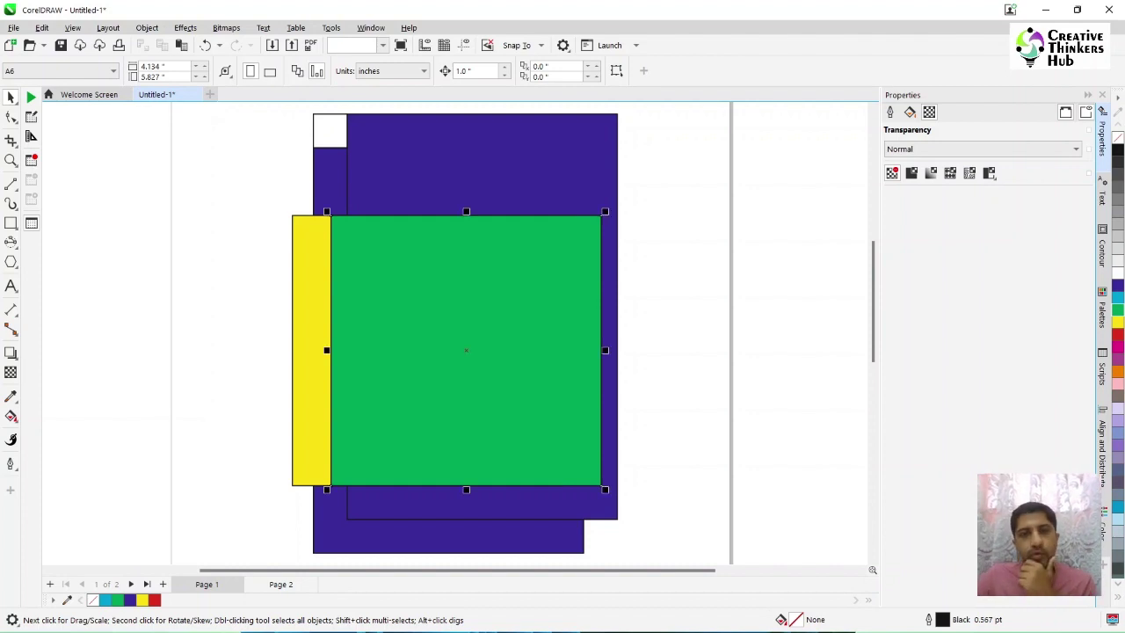
key(Escape)
key(Tab)
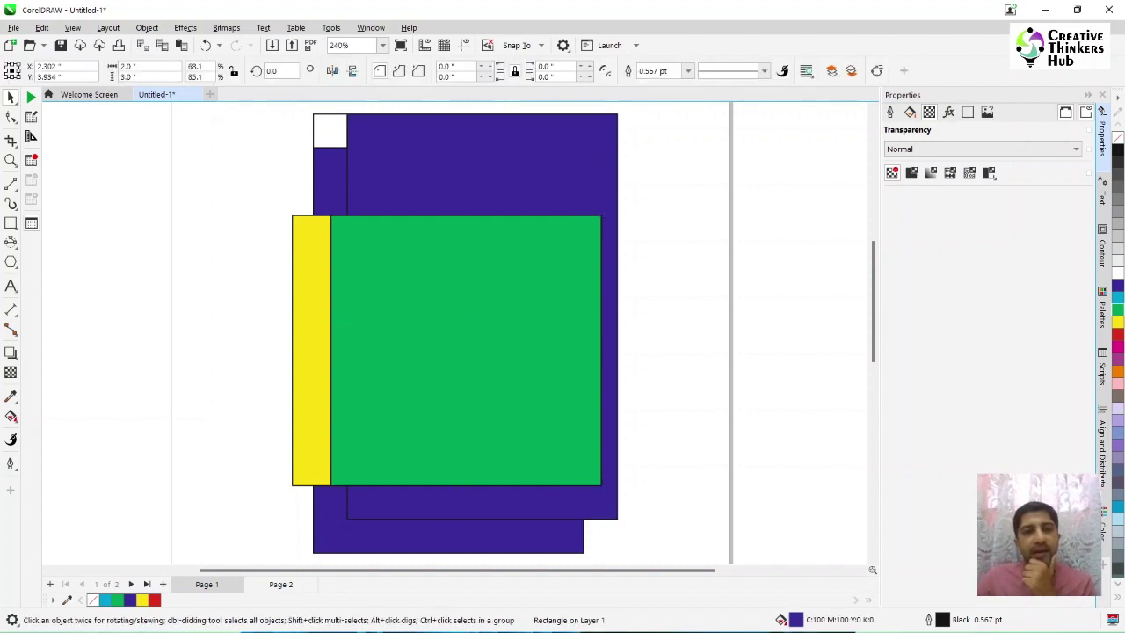
key(Escape)
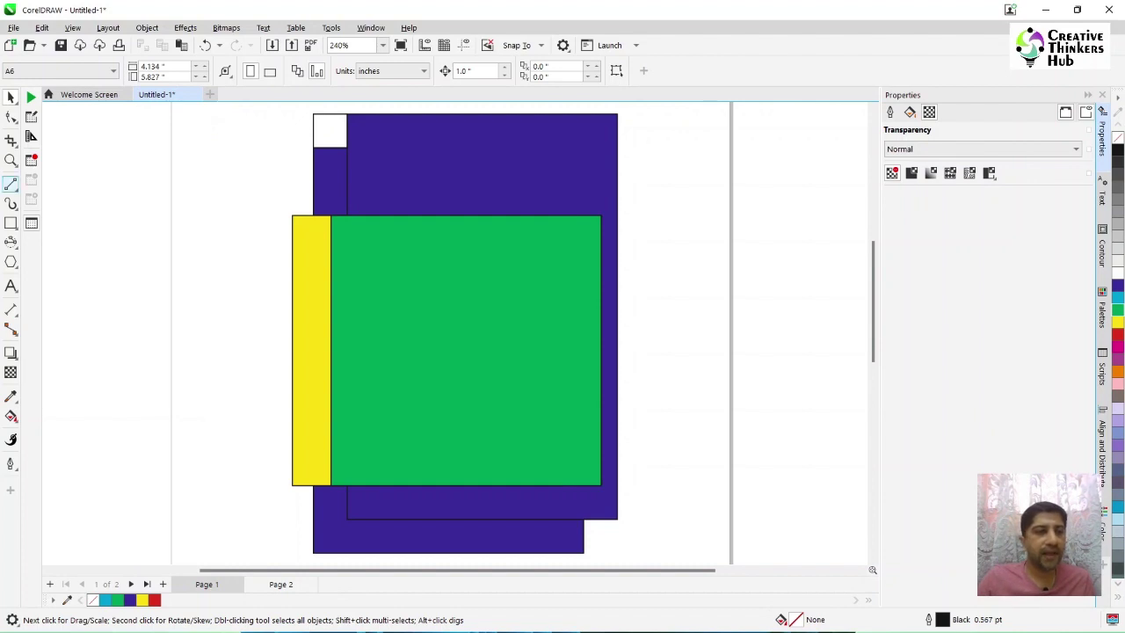
Draw a closed freehand curve about 1.02 × 1.70 inches across the page's right edge, beside the blue rectangles
click(11, 183)
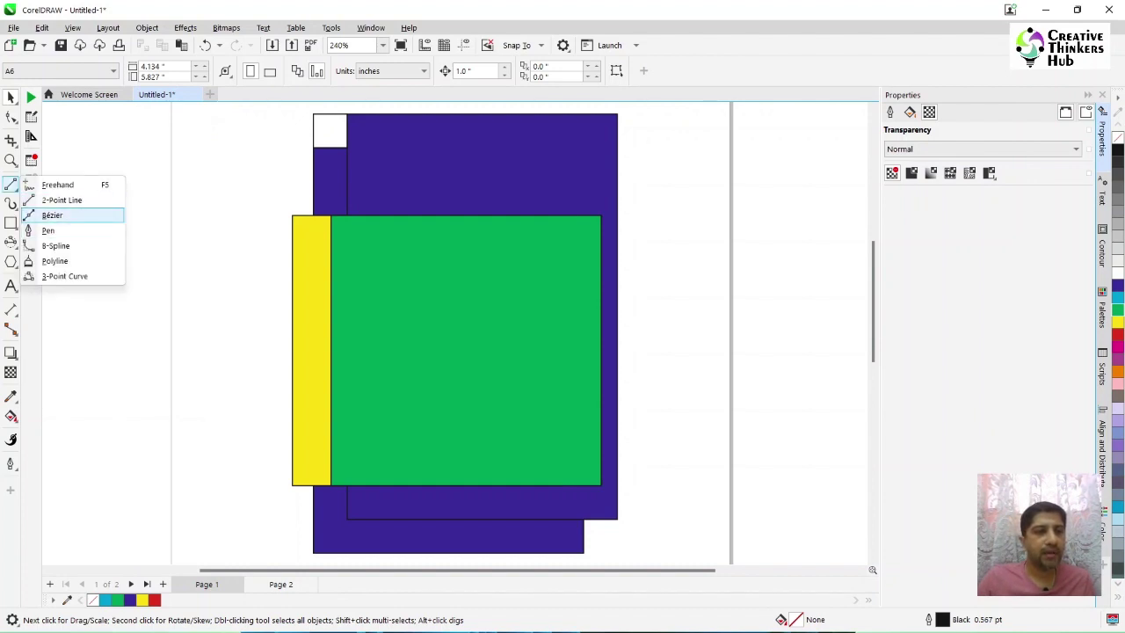
click(51, 215)
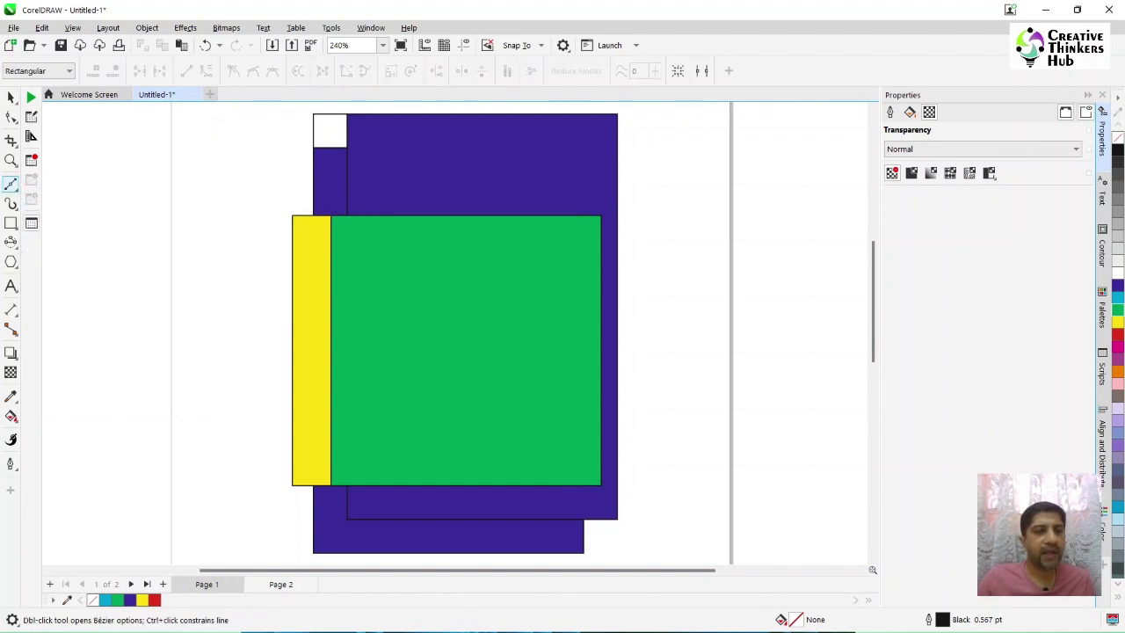
click(10, 184)
click(52, 215)
key(F5)
mouse_move(750, 214)
mouse_down()
mouse_move(826, 341)
mouse_move(747, 442)
mouse_move(702, 282)
mouse_move(717, 242)
mouse_move(750, 213)
mouse_up()
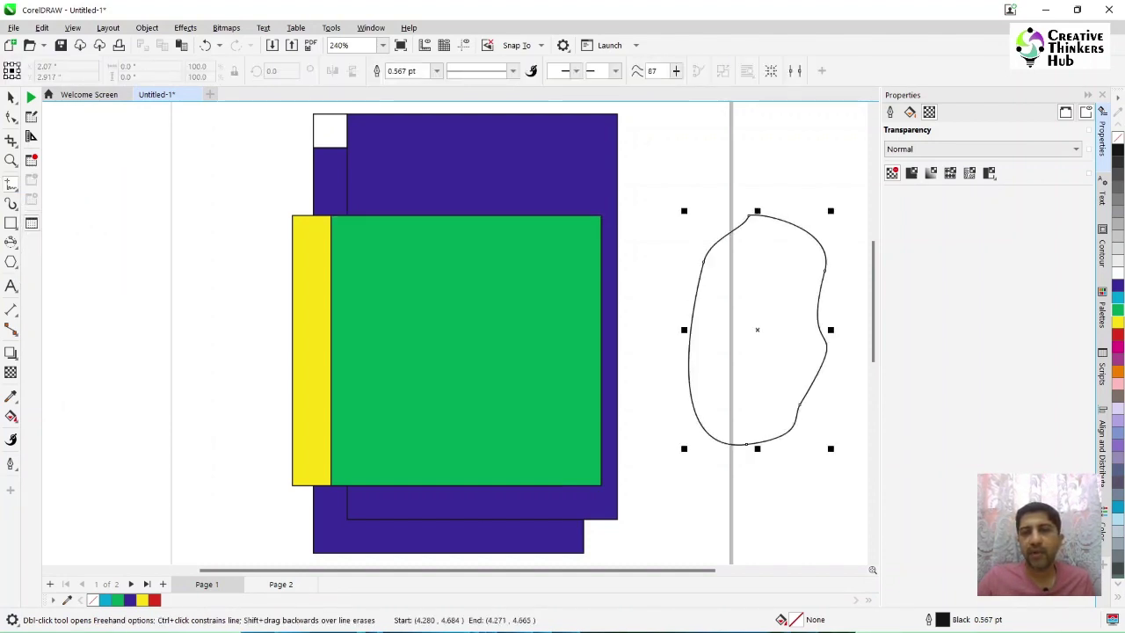
key(space)
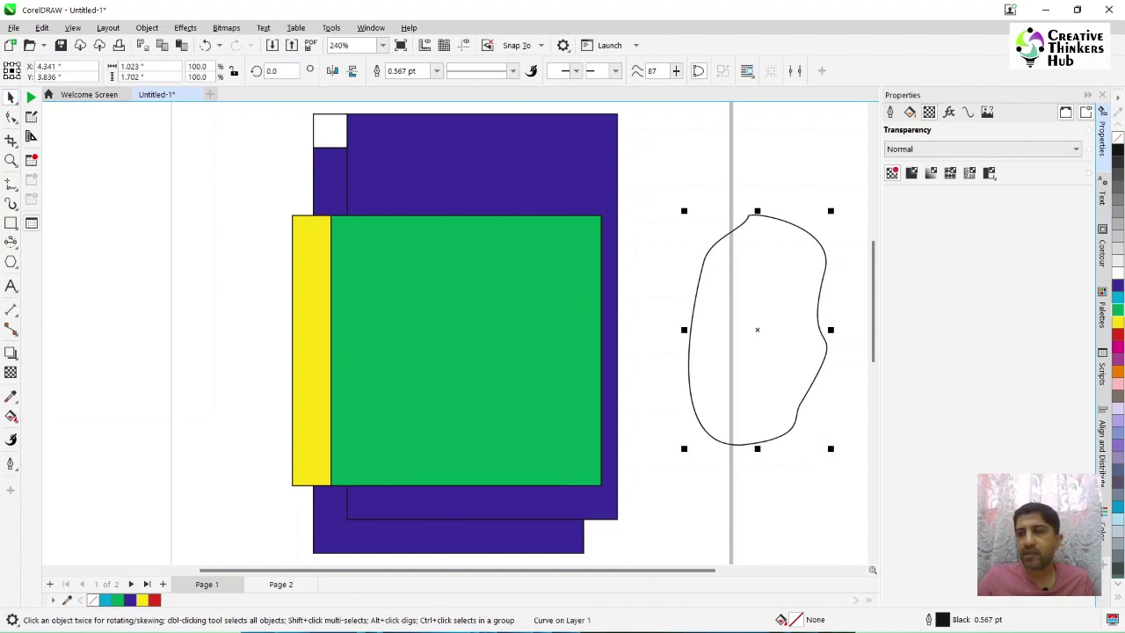
Fill the freehand shape with blue to test selecting it by its interior, and undo the fill
click(1117, 285)
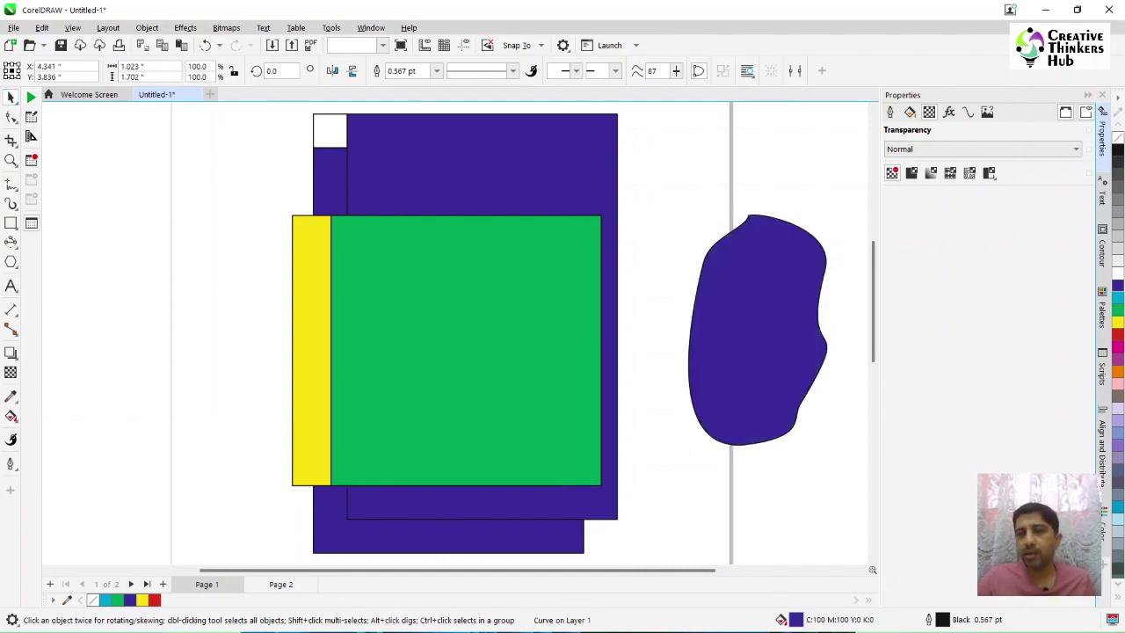
key(Escape)
click(757, 329)
key(Escape)
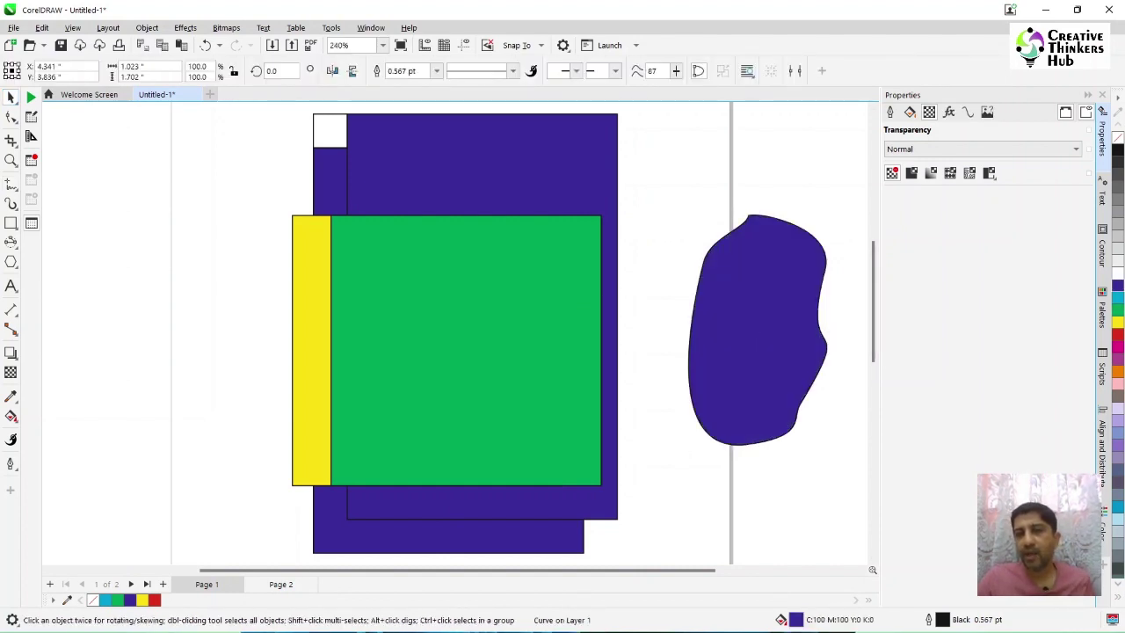
key(ctrl+z)
key(Escape)
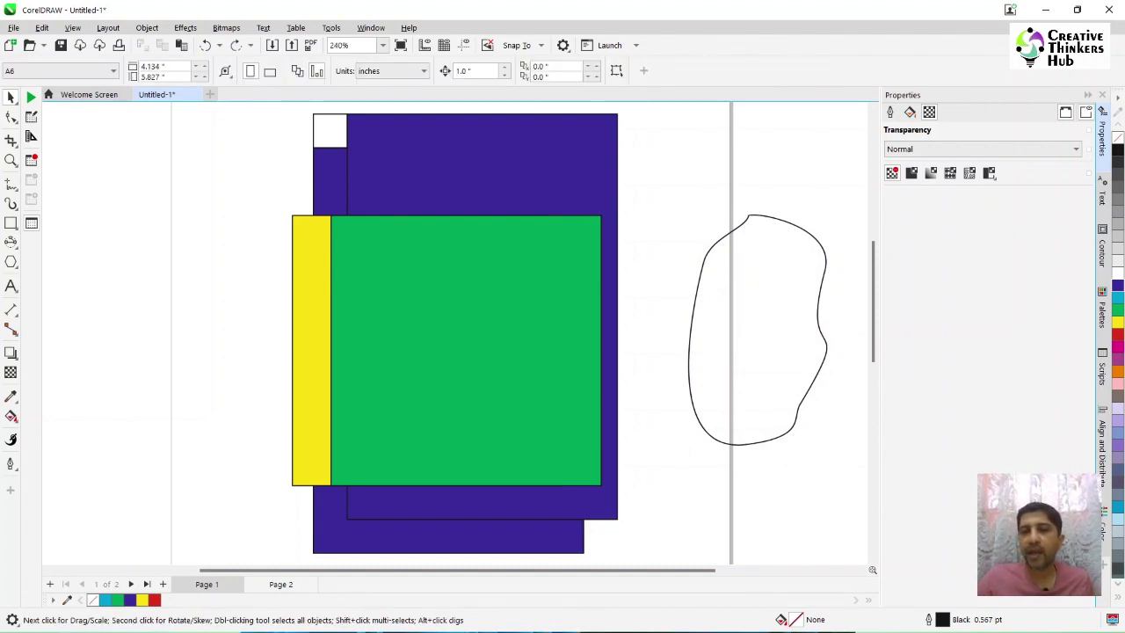
Select the unfilled freehand shape and the small white square in turn, and clear the selection
key(Tab)
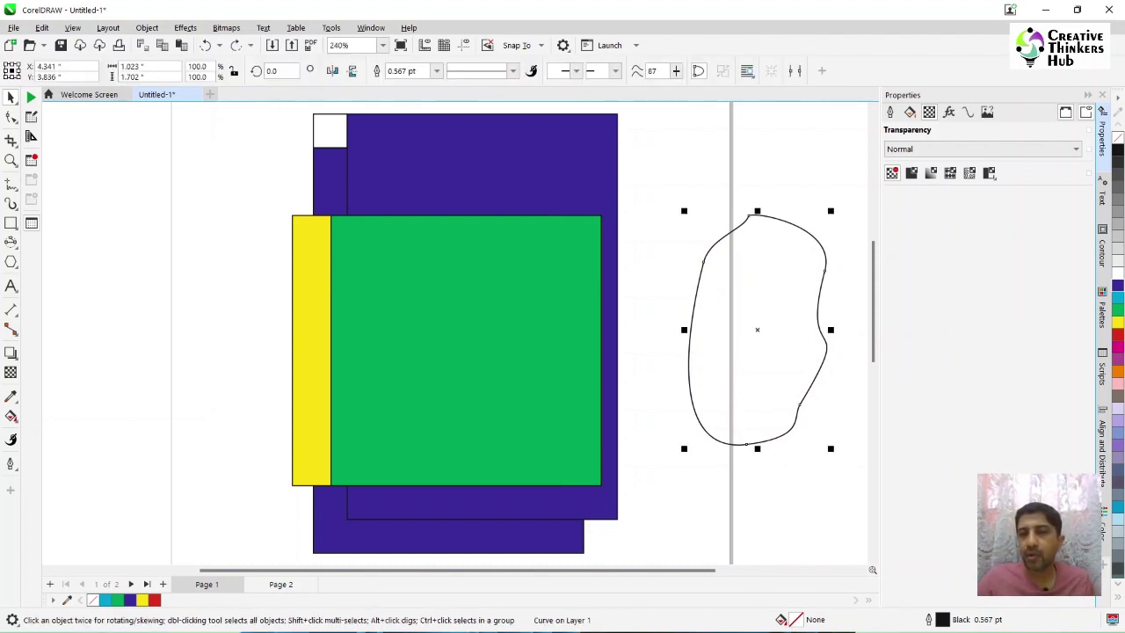
key(Escape)
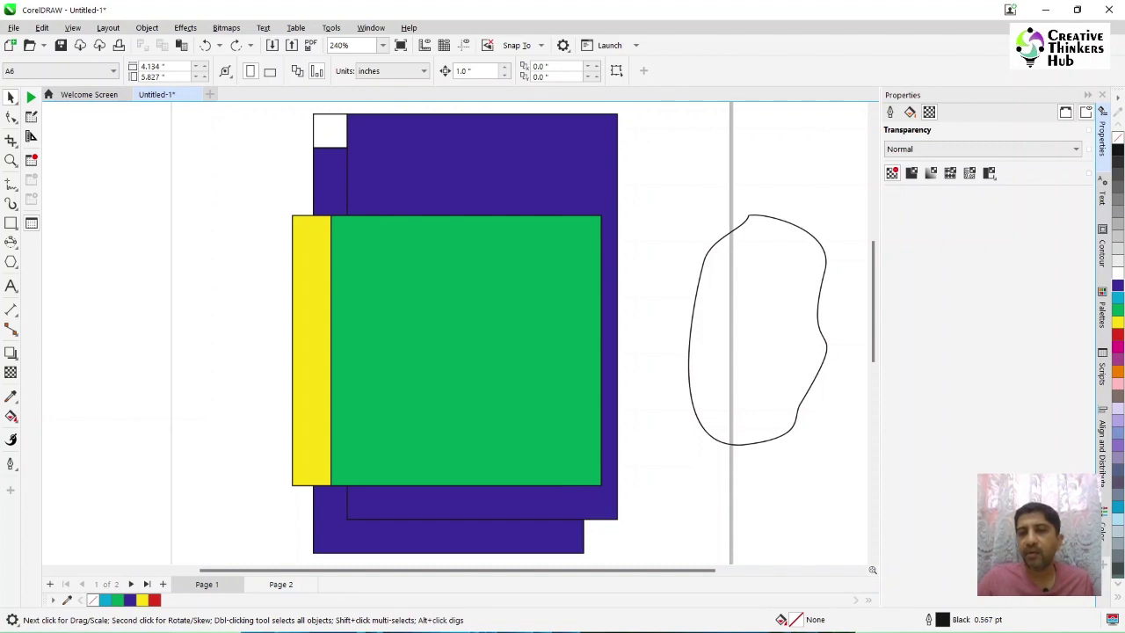
key(Tab)
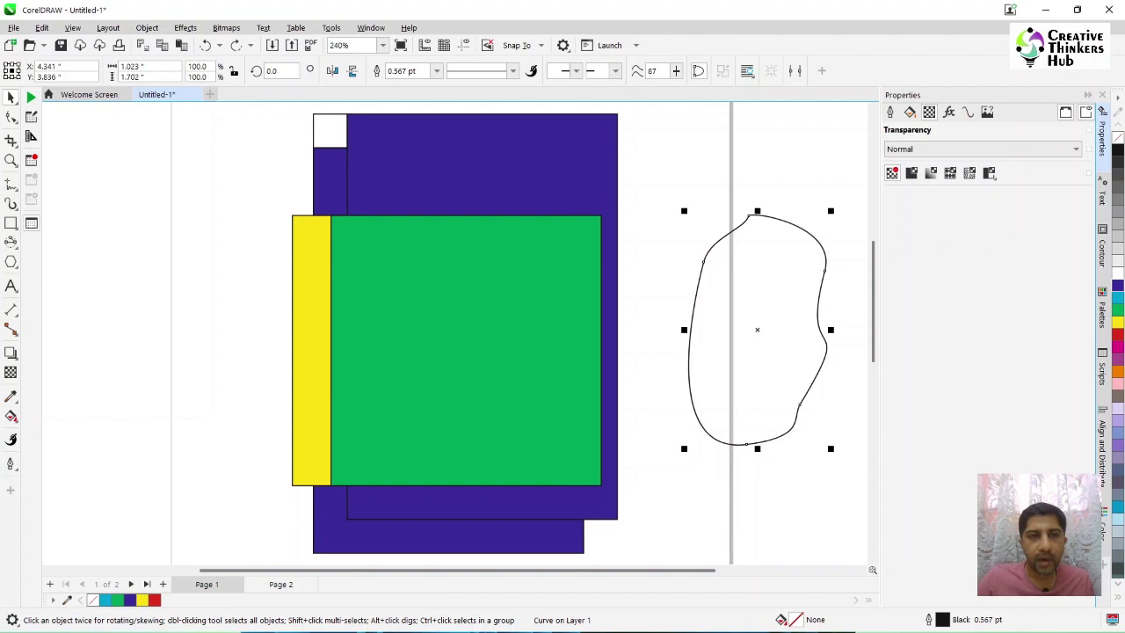
key(Tab)
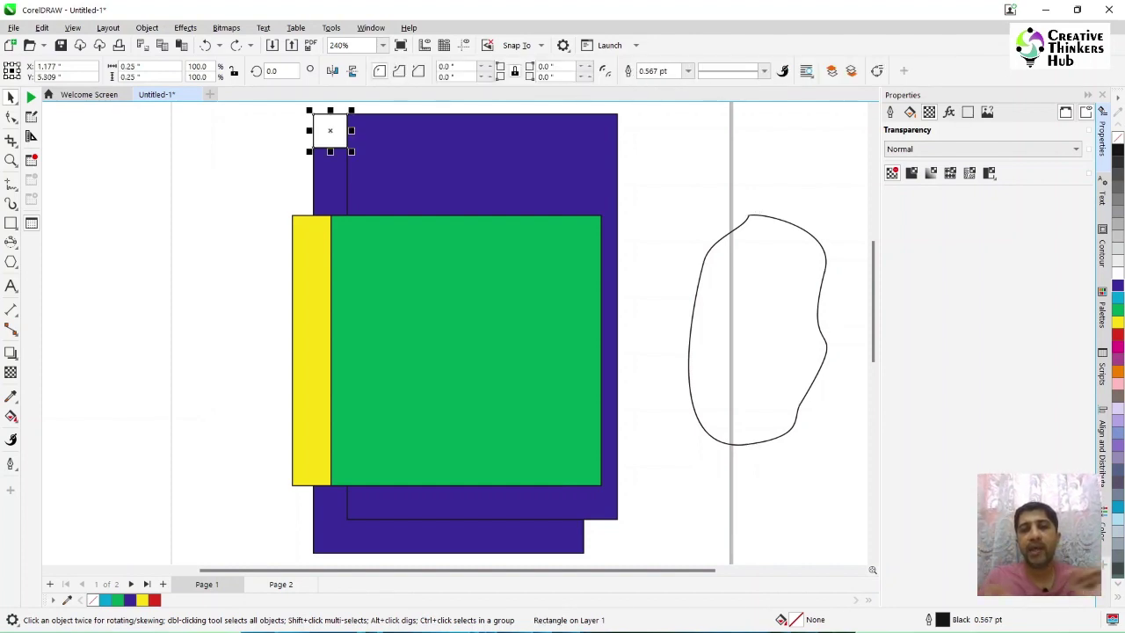
key(Escape)
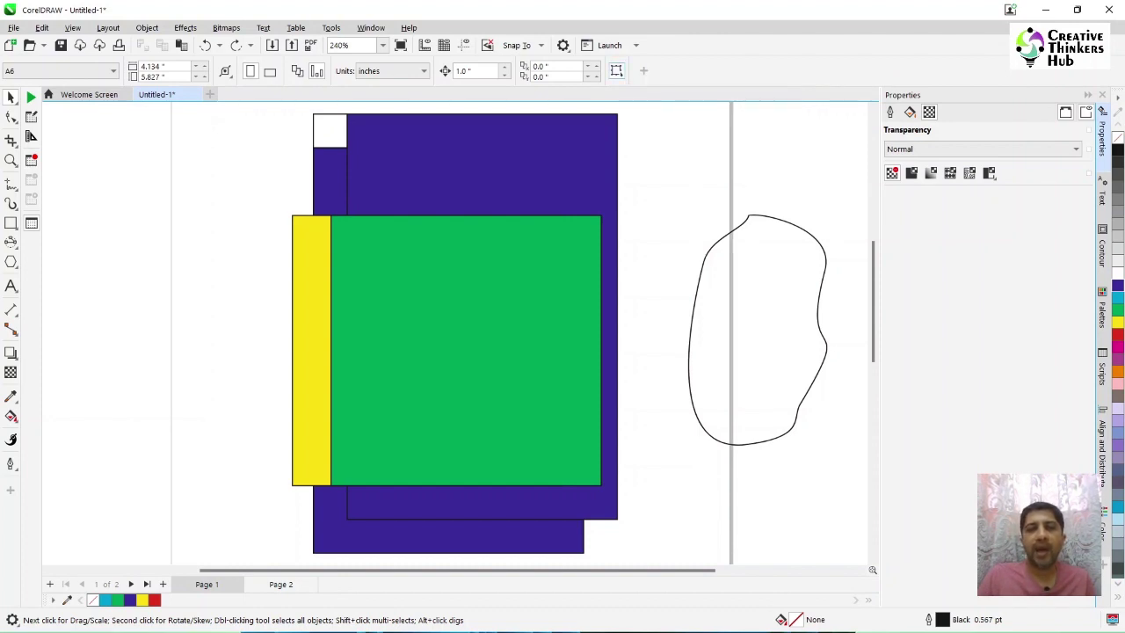
Delete all objects on Page 1 and draw a rectangle about 3.79 × 3.14 inches inside the page edges
key(ctrl+a)
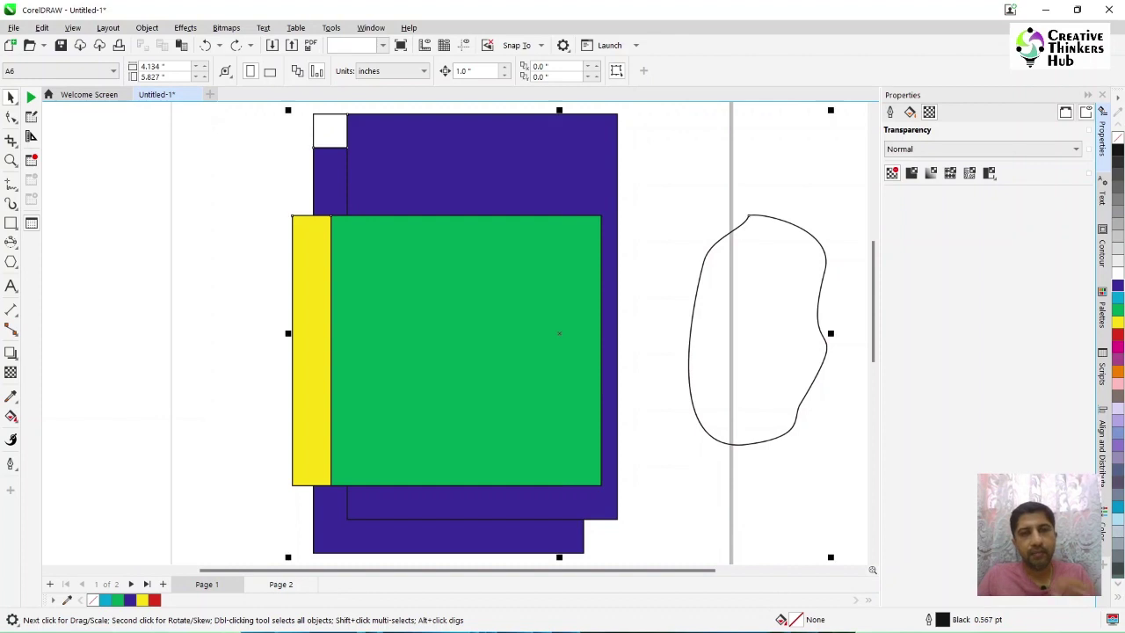
key(Delete)
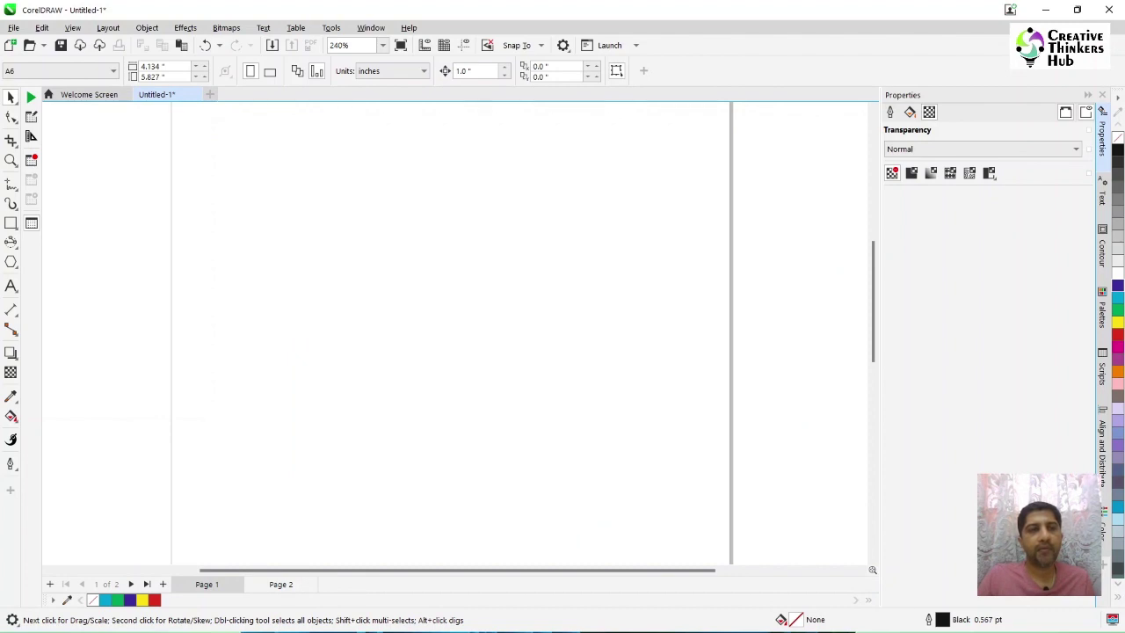
key(F6)
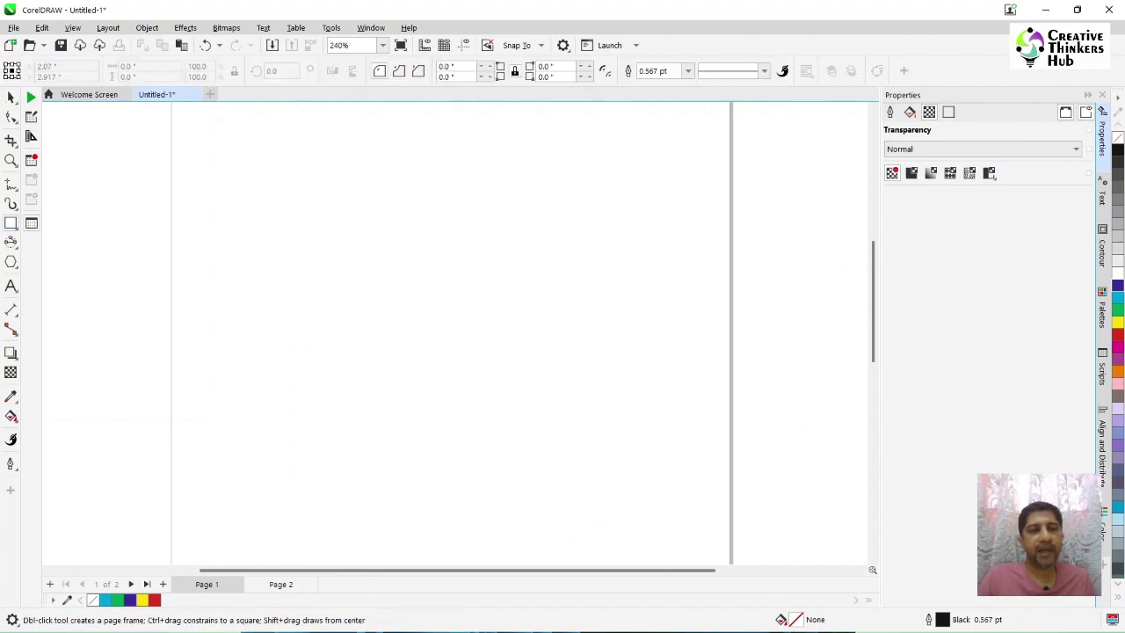
drag(192, 118, 704, 543)
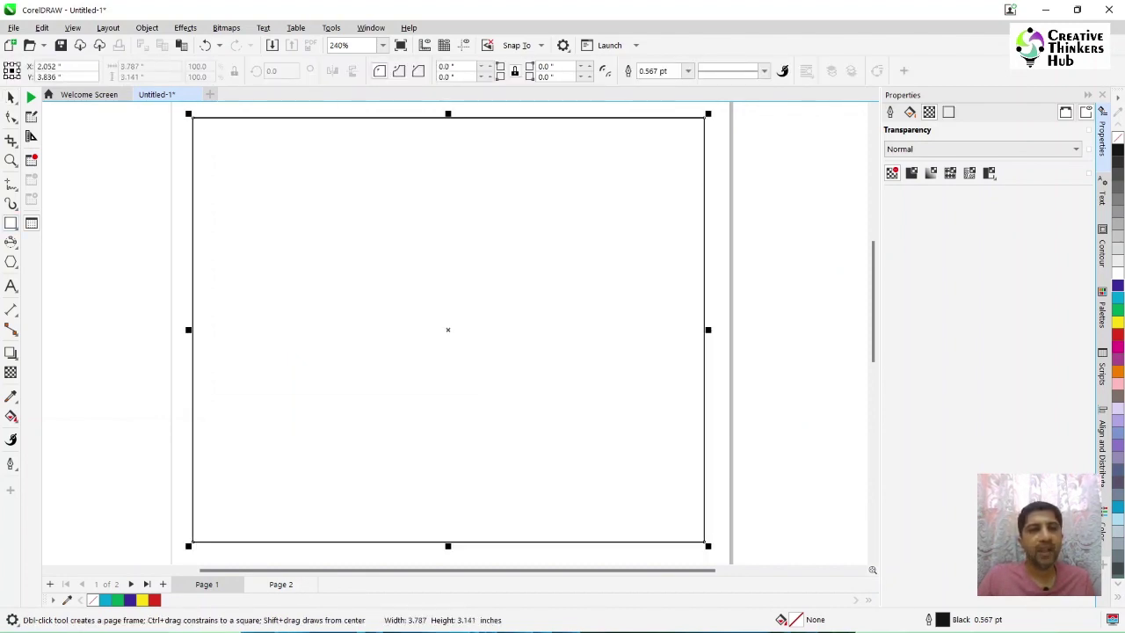
key(space)
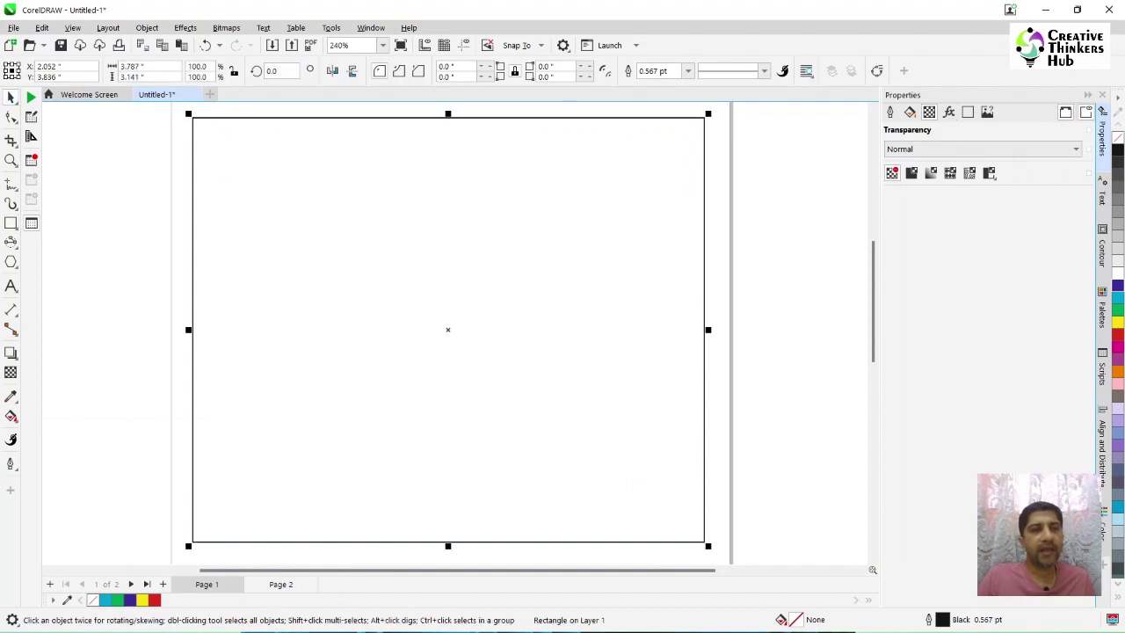
key(Escape)
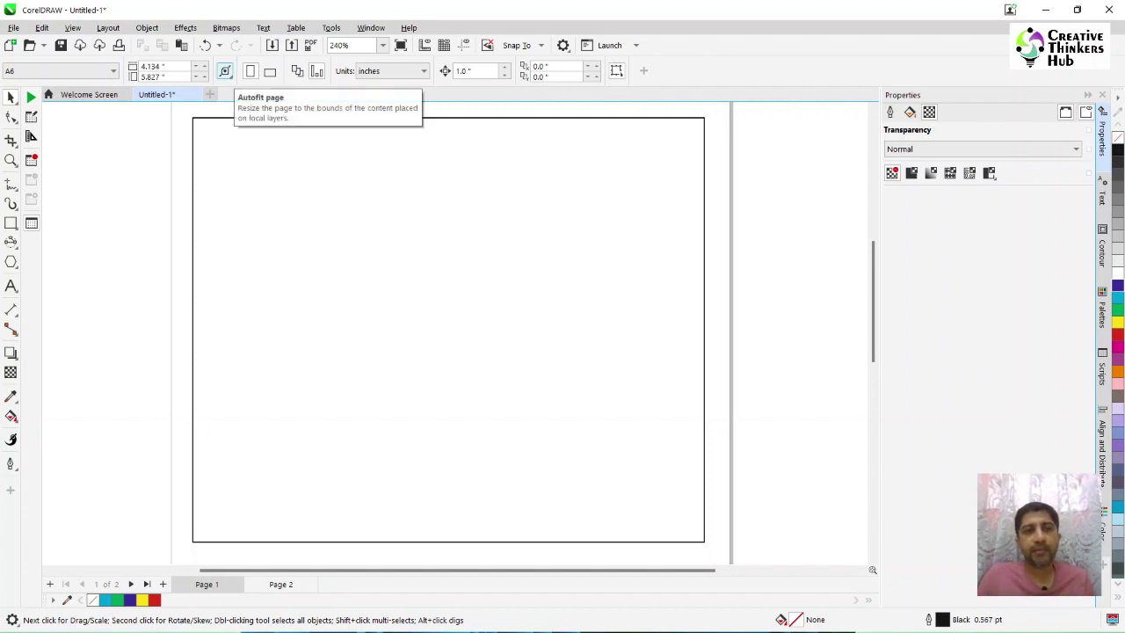
Resize the rectangle to 3.5 inches wide and 3 inches high
click(400, 118)
drag(162, 66, 98, 66)
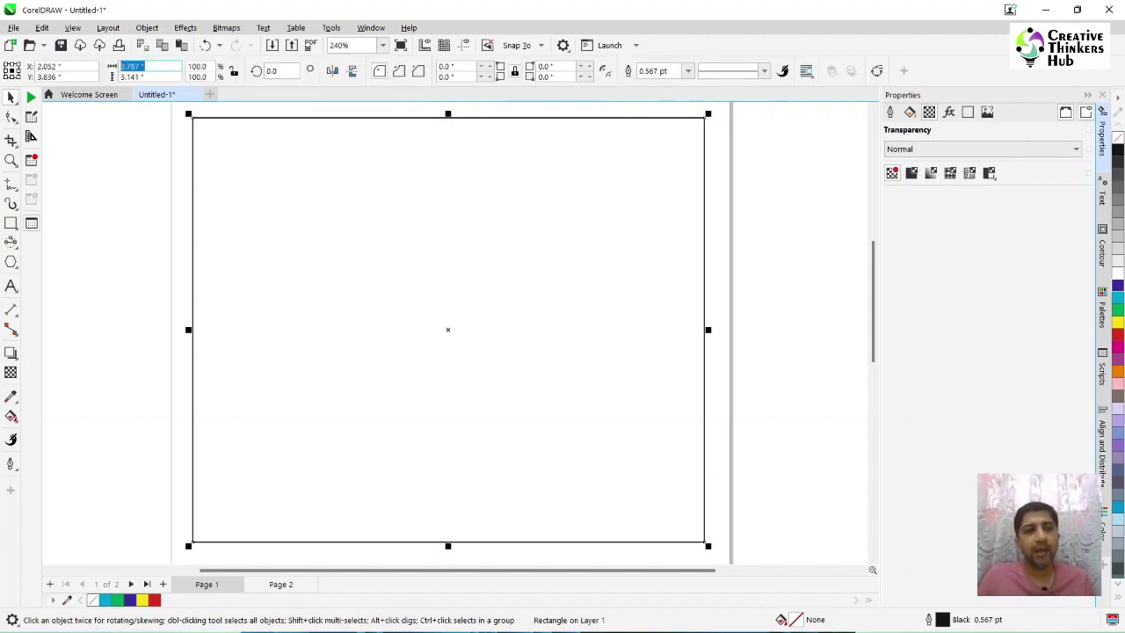
text(3.5)
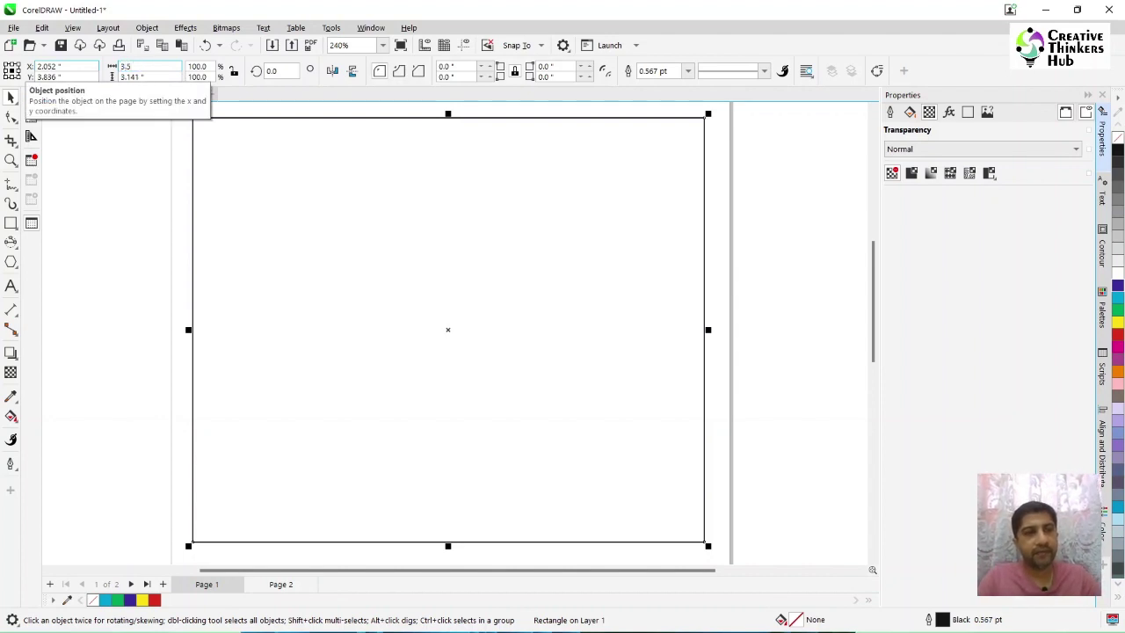
key(Tab)
text(3)
key(Return)
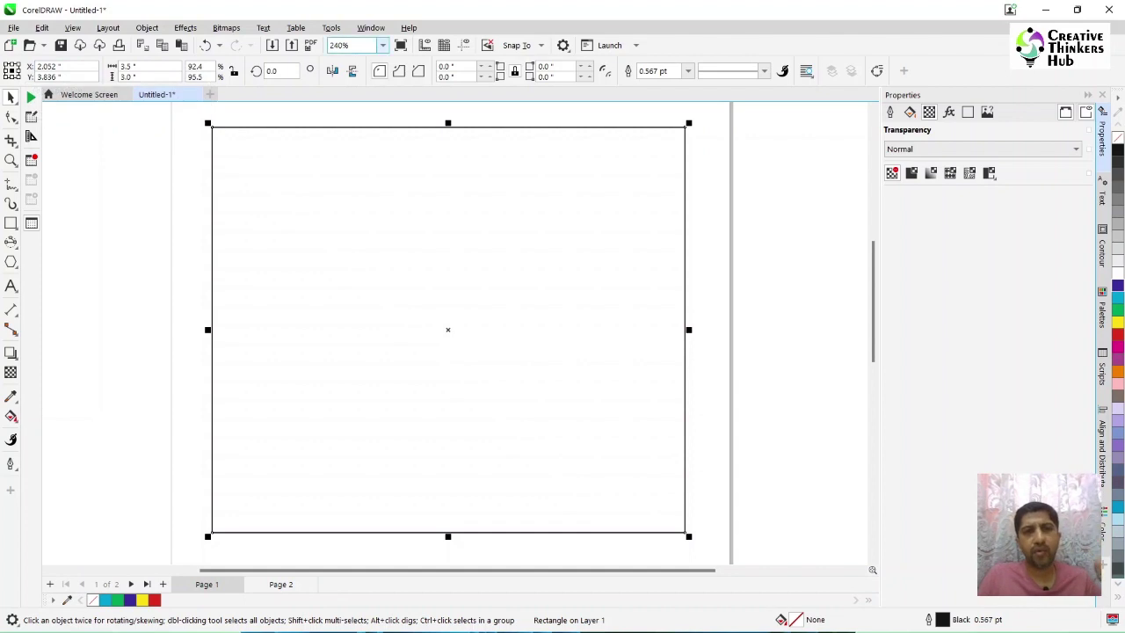
Autofit the page to the rectangle with a 0.5-inch margin, with nothing selected
click(383, 45)
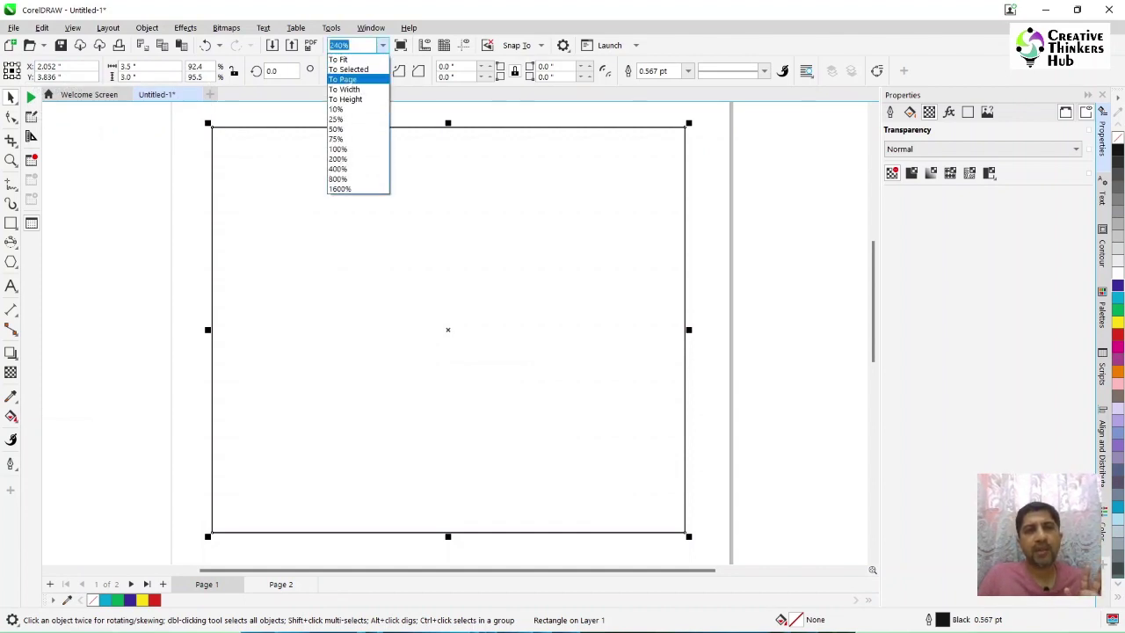
click(343, 79)
key(Escape)
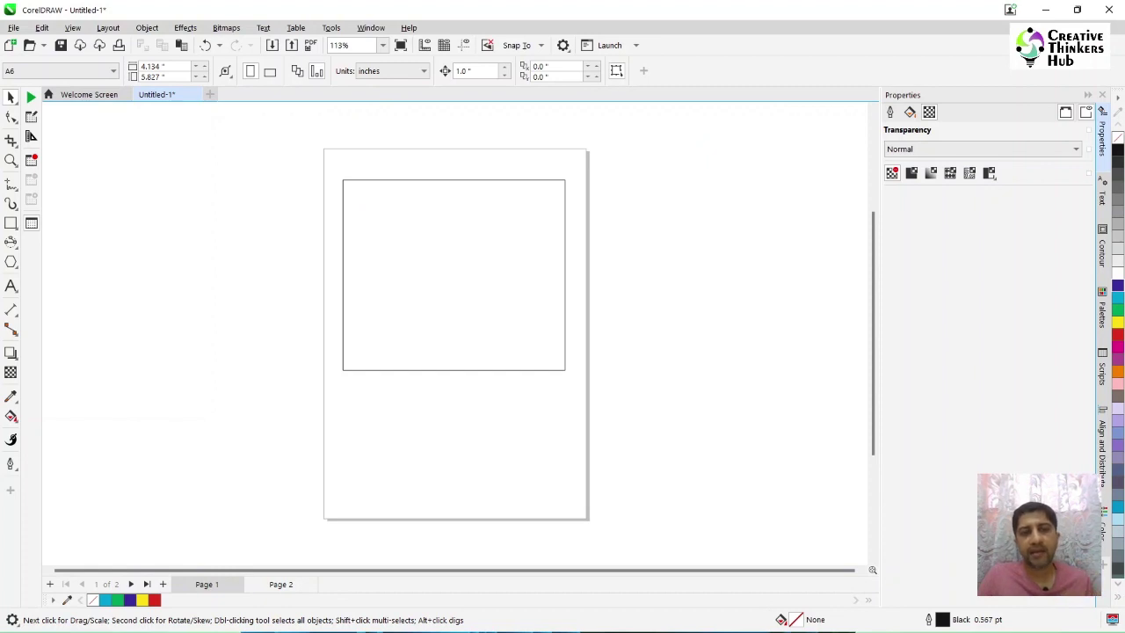
click(225, 71)
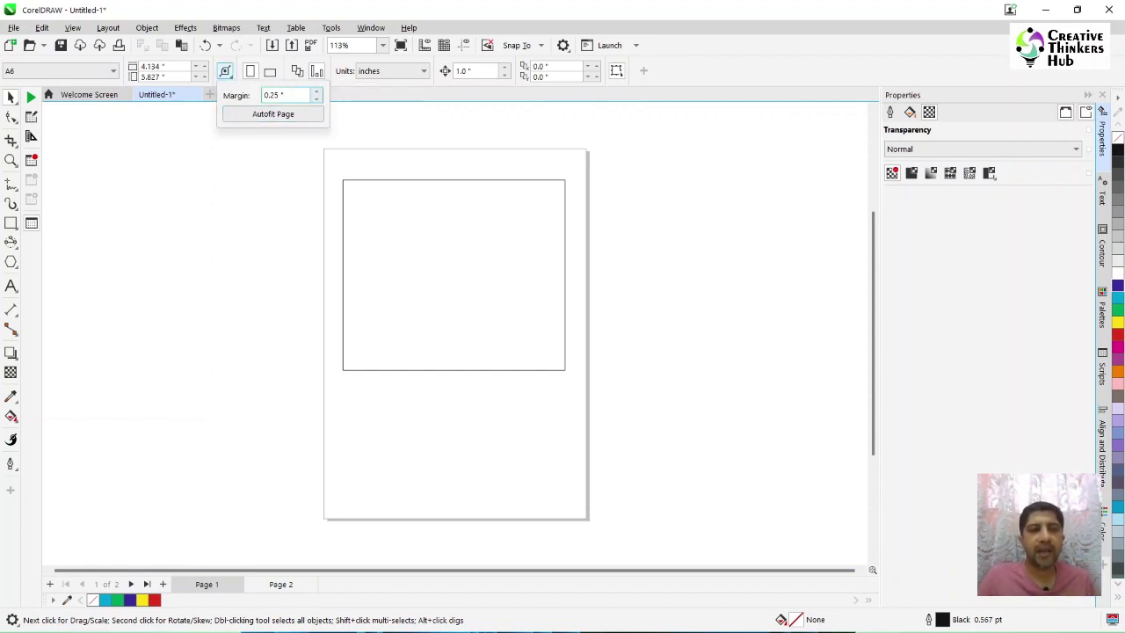
click(286, 95)
text(0)
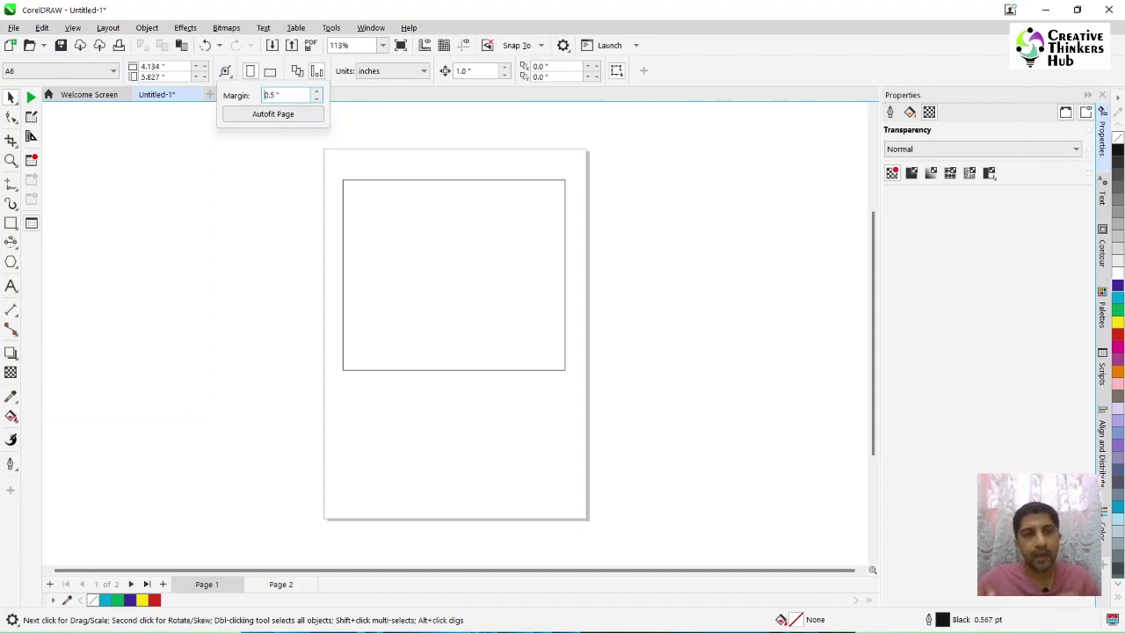
key(Tab)
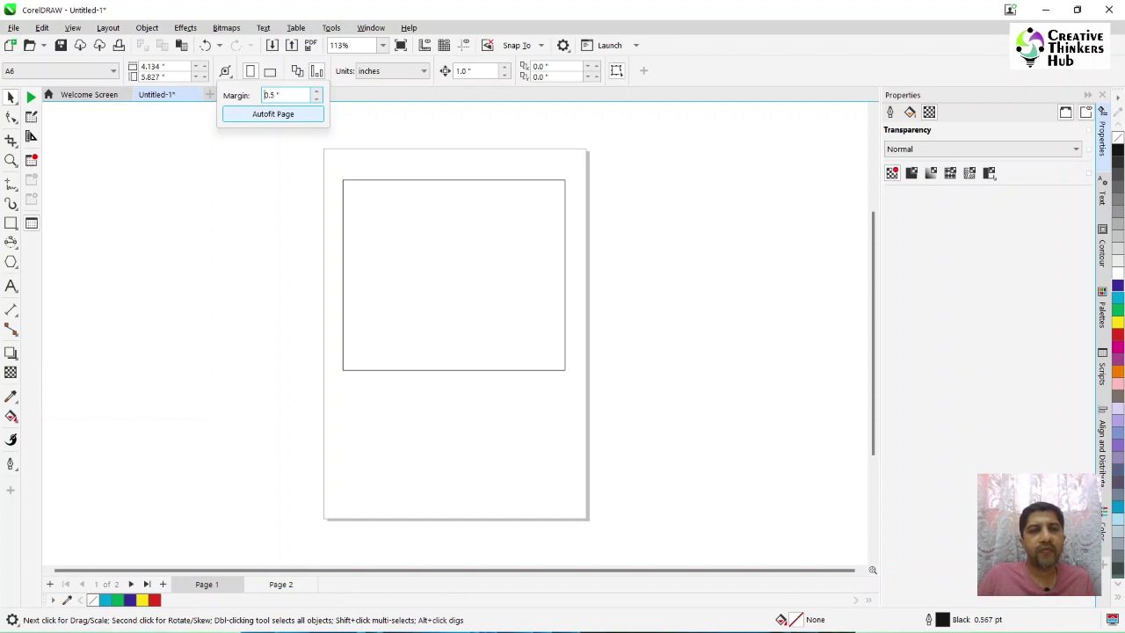
key(Return)
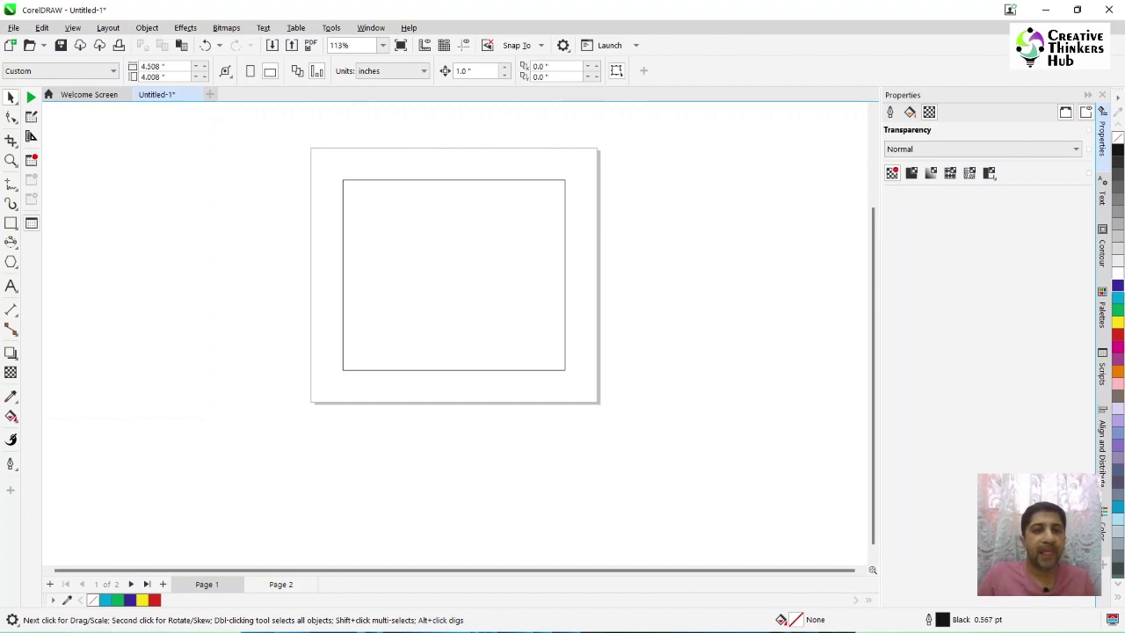
Switch to the Freehand Pick tool and trace a selection path through the empty area beside the page
click(12, 98)
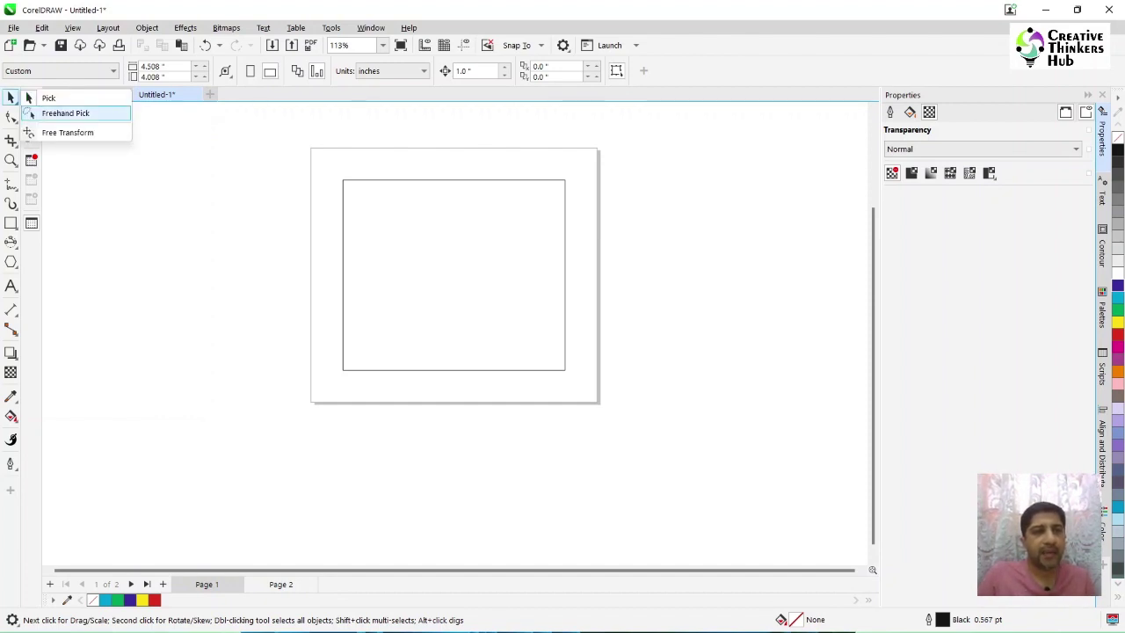
click(30, 115)
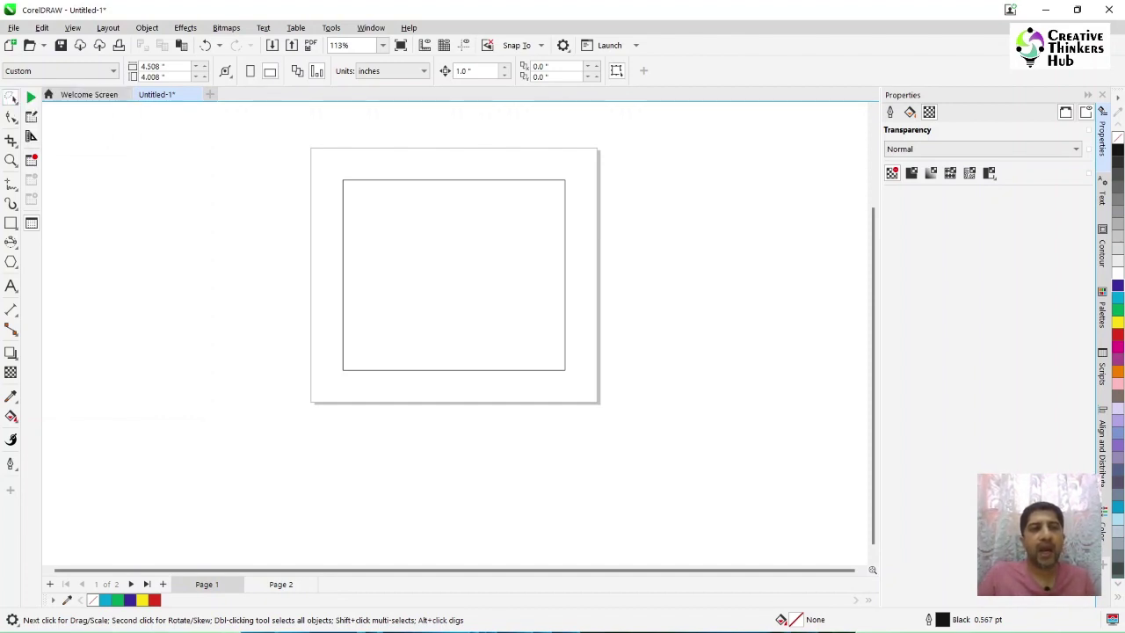
mouse_move(145, 110)
mouse_down()
mouse_move(610, 207)
mouse_move(623, 502)
mouse_move(279, 459)
mouse_up()
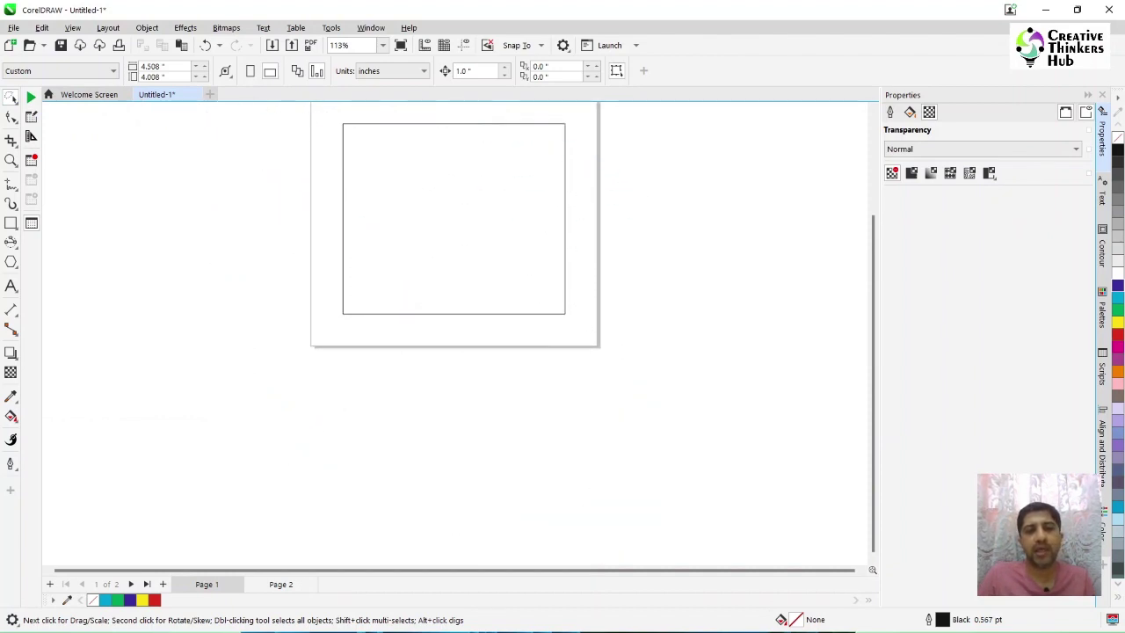
drag(872, 384, 873, 332)
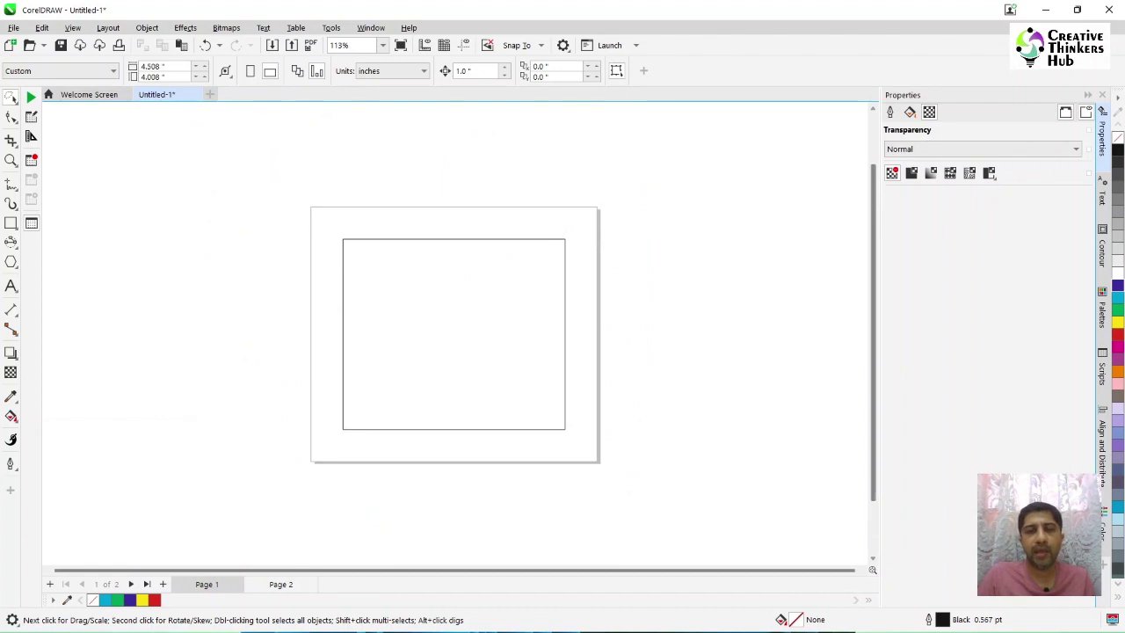
Select the rectangle with the Freehand Pick tool by tracing a loop completely around it
mouse_move(200, 154)
mouse_down()
mouse_move(726, 182)
mouse_move(540, 525)
mouse_move(226, 479)
mouse_move(202, 195)
mouse_up()
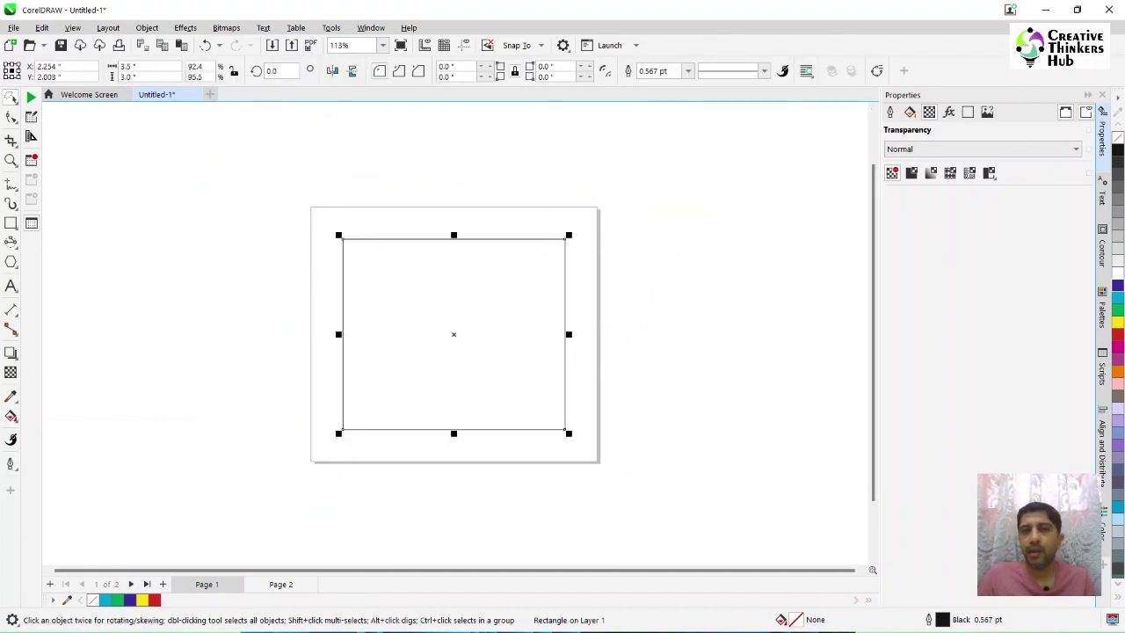
key(Escape)
mouse_move(201, 131)
mouse_down()
mouse_move(761, 246)
mouse_move(369, 517)
mouse_up()
drag(202, 134, 203, 134)
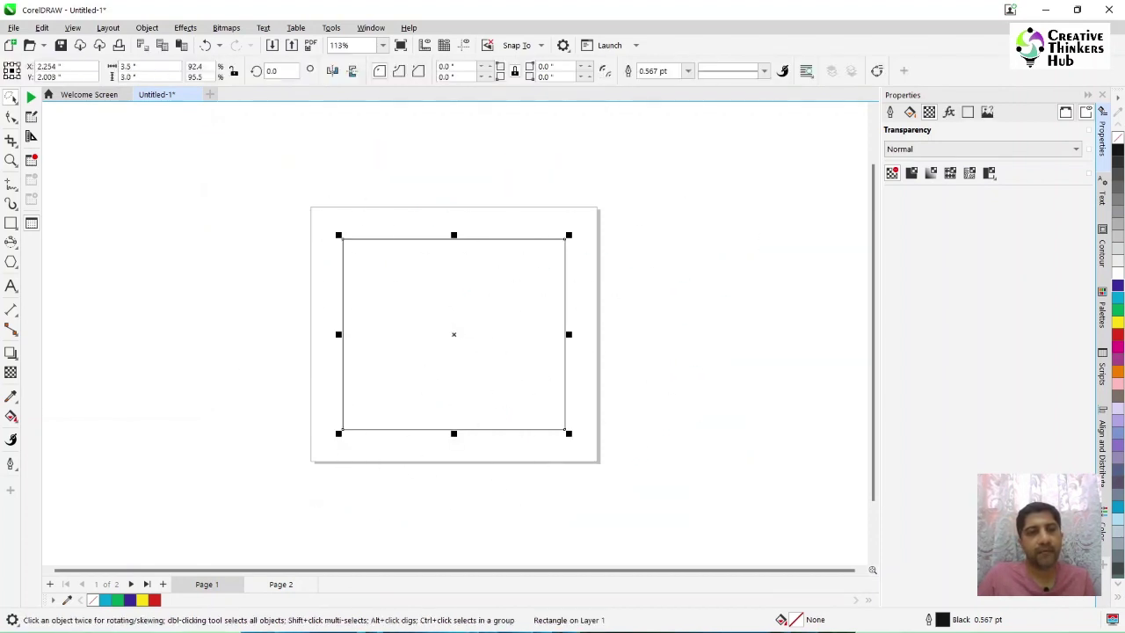
Switch to the Pick tool, select the rectangle from its interior and clear the selection
click(11, 97)
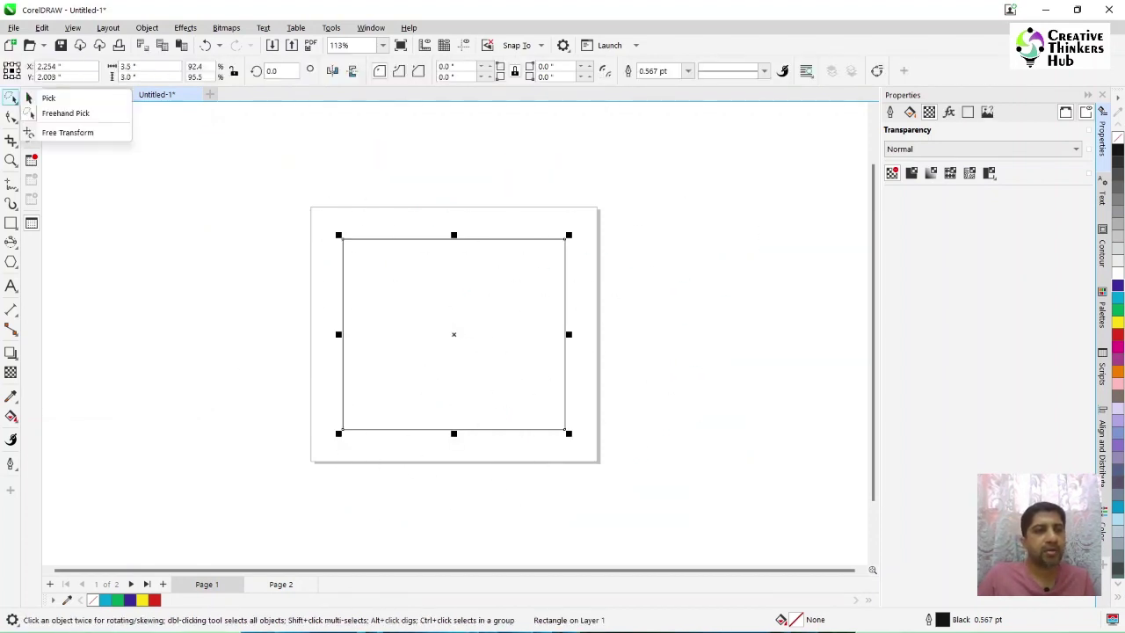
click(44, 97)
click(454, 334)
key(Escape)
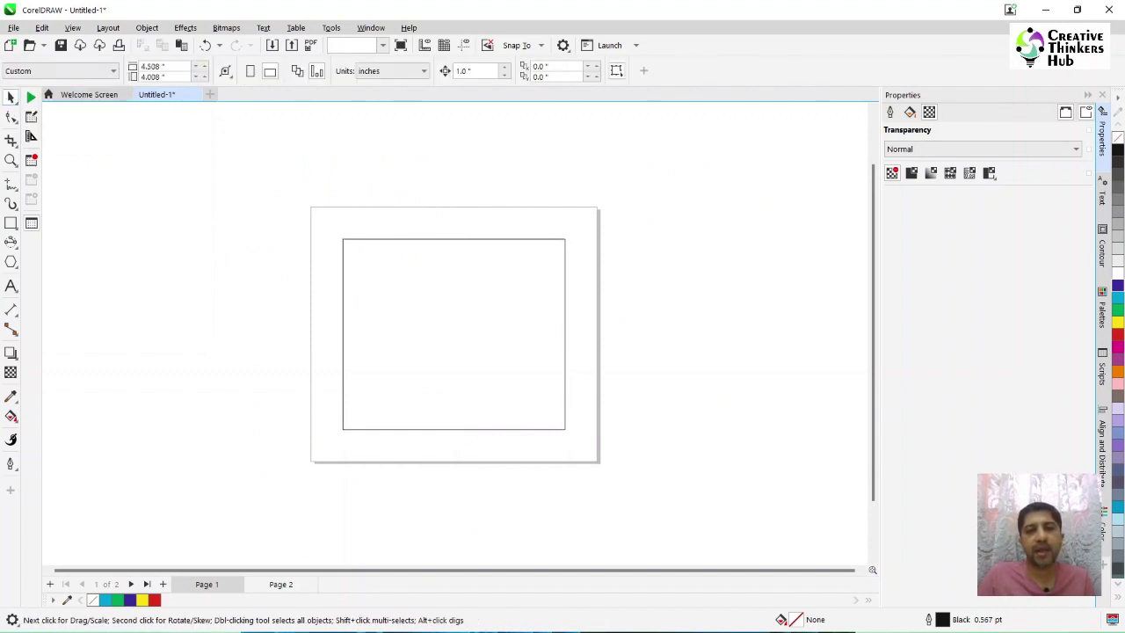
click(453, 334)
key(Escape)
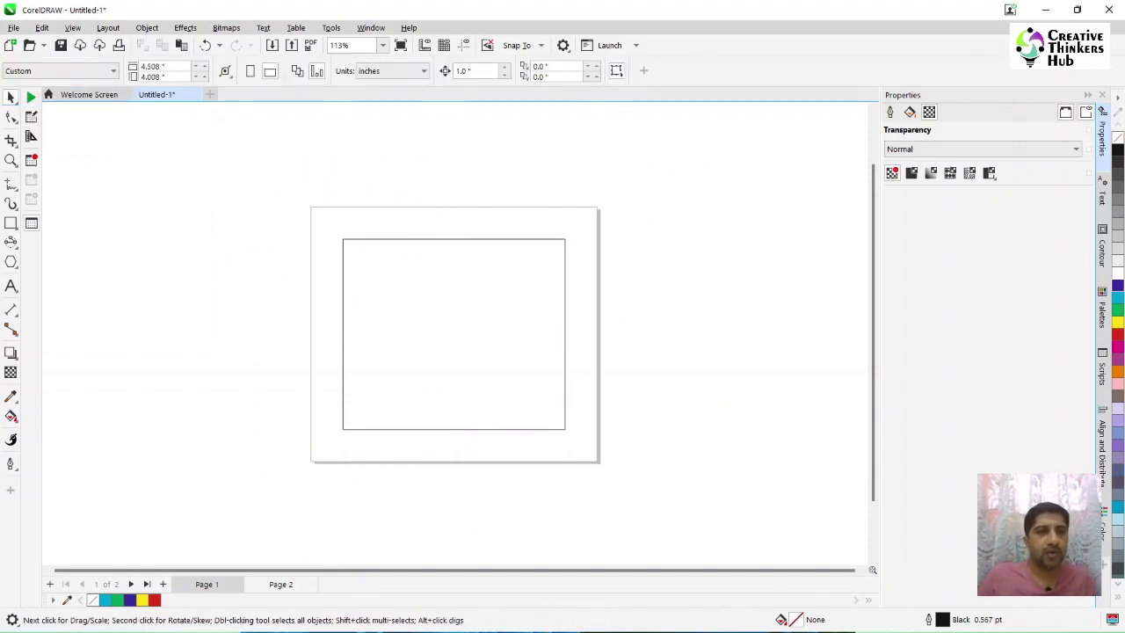
Try rotating the rectangle about 5° clockwise from its interior with the Free Transform tool's Free Rotation mode, and undo it
click(14, 101)
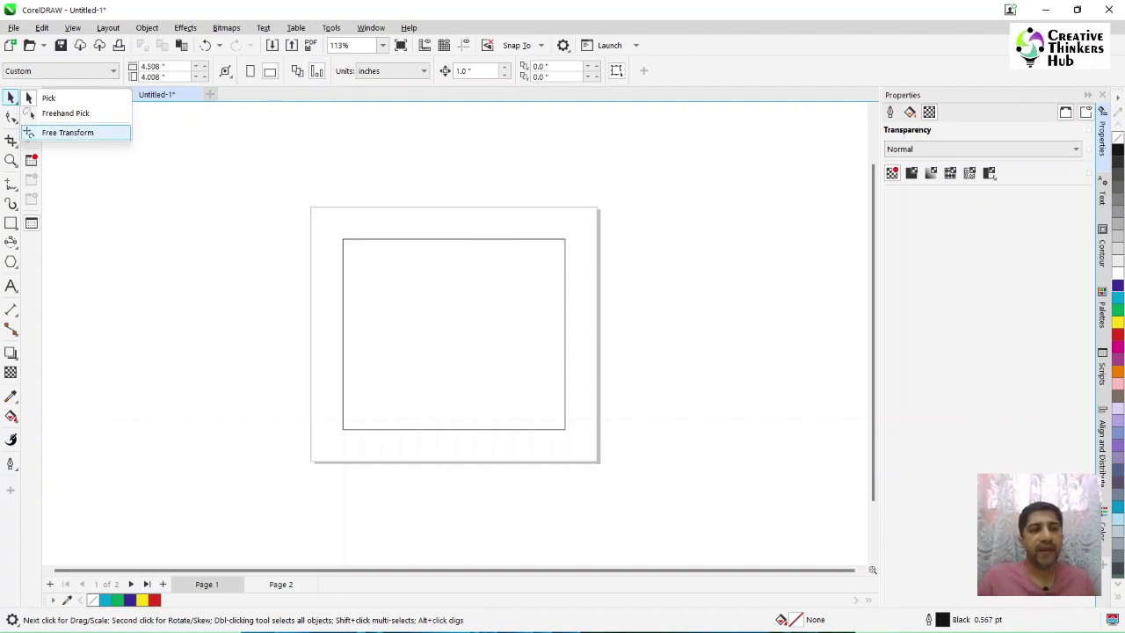
click(67, 132)
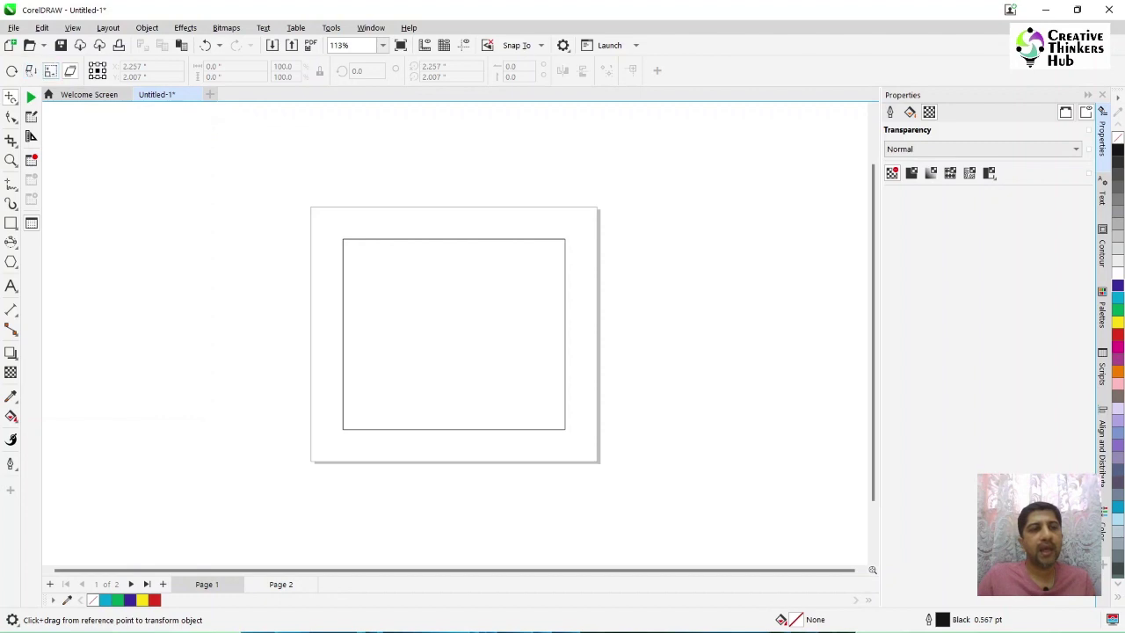
click(12, 70)
drag(437, 314, 551, 323)
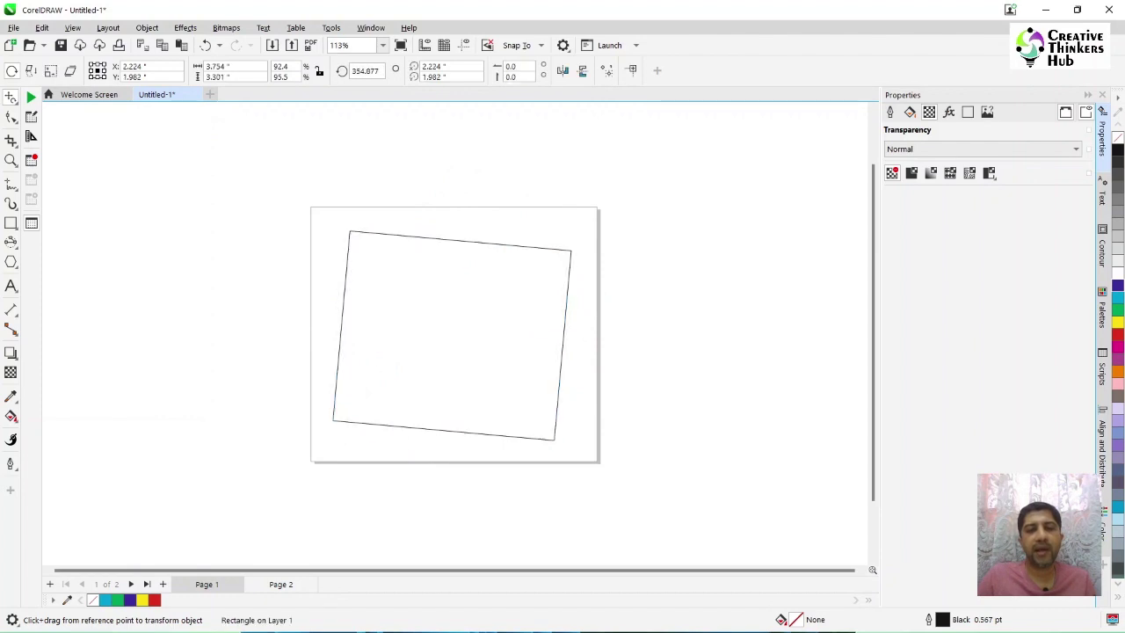
key(ctrl+z)
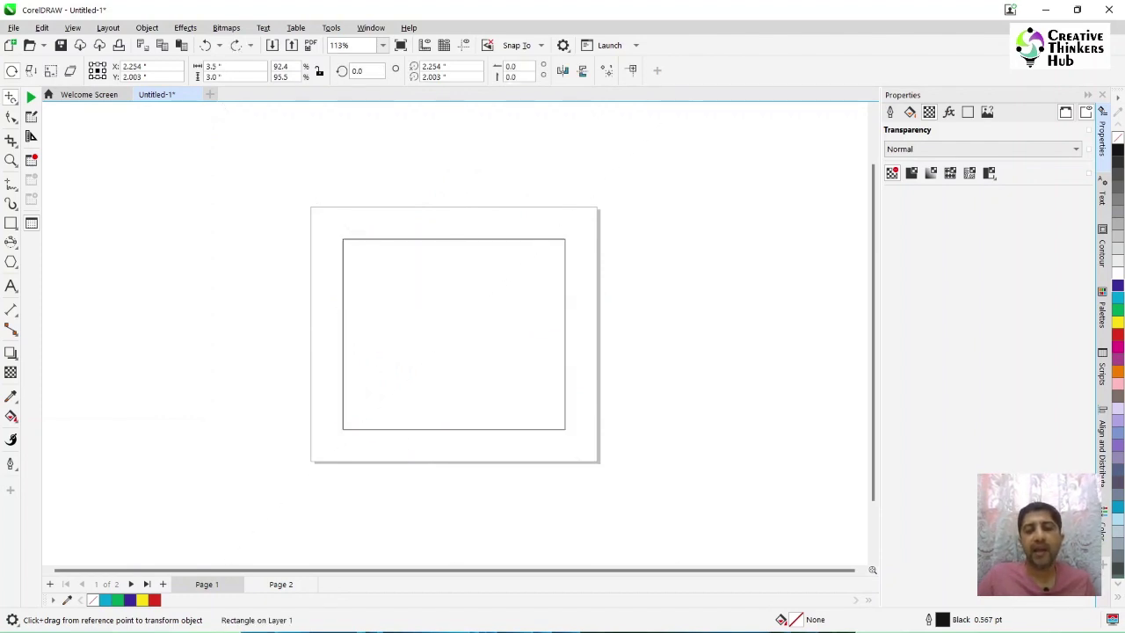
Try reflecting the rectangle in Free Angle Reflection mode about slanted axes set from different reference points around the page
drag(565, 239, 460, 224)
drag(695, 220, 693, 259)
drag(454, 186, 635, 239)
drag(437, 275, 437, 276)
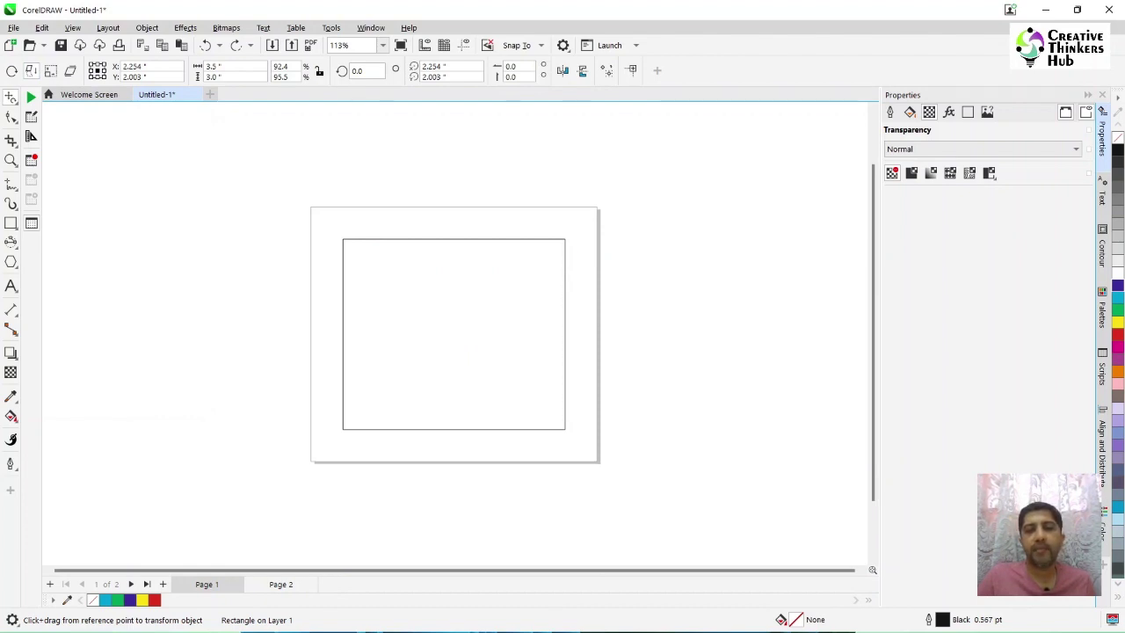
drag(639, 256, 612, 341)
drag(782, 562, 606, 158)
drag(490, 222, 749, 156)
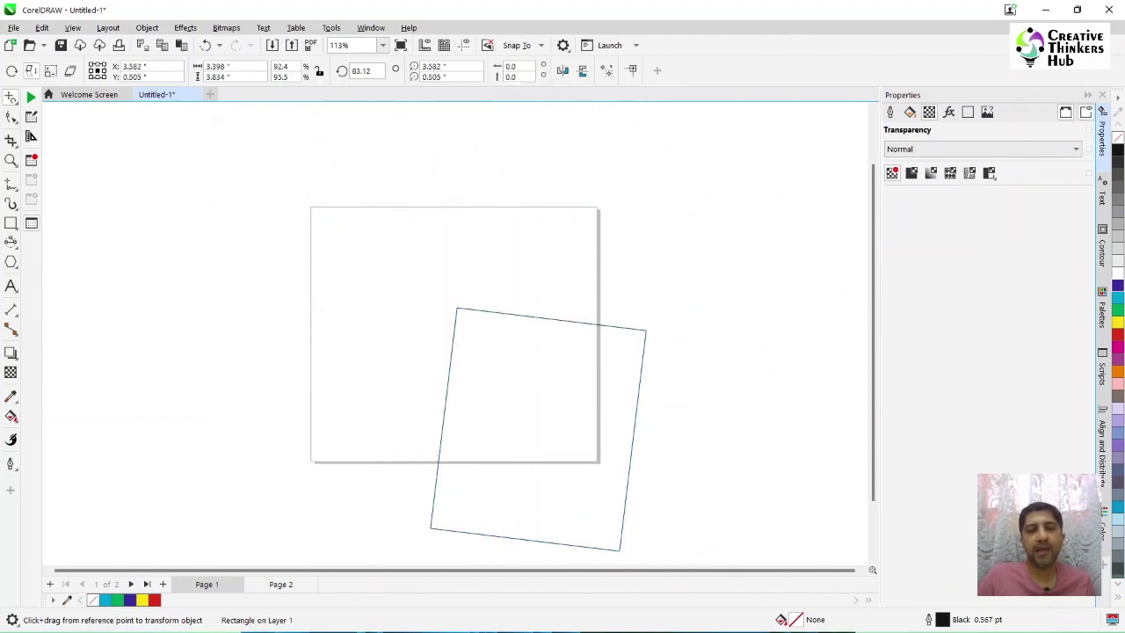
Try a free rotation about a point beside the page, and undo the rotation and reflection of the rectangle
click(11, 70)
drag(617, 241, 671, 292)
key(ctrl+z)
key(ctrl+z)
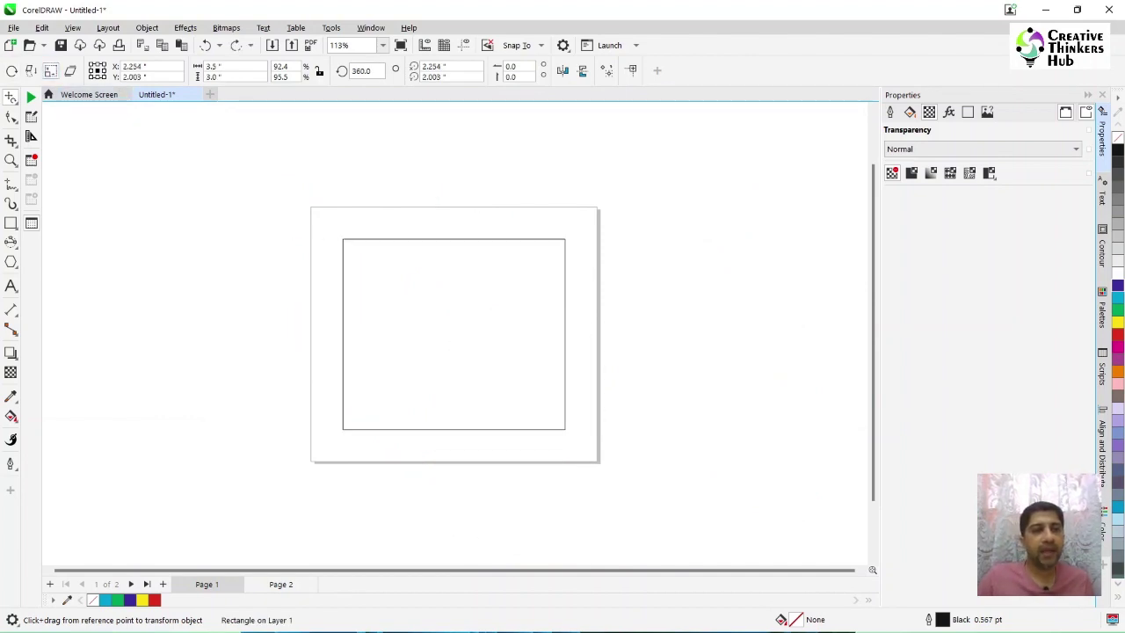
Try stretching the rectangle with Free Scale from different reference points, and undo back past the page autofit
drag(558, 295, 593, 351)
drag(257, 343, 181, 423)
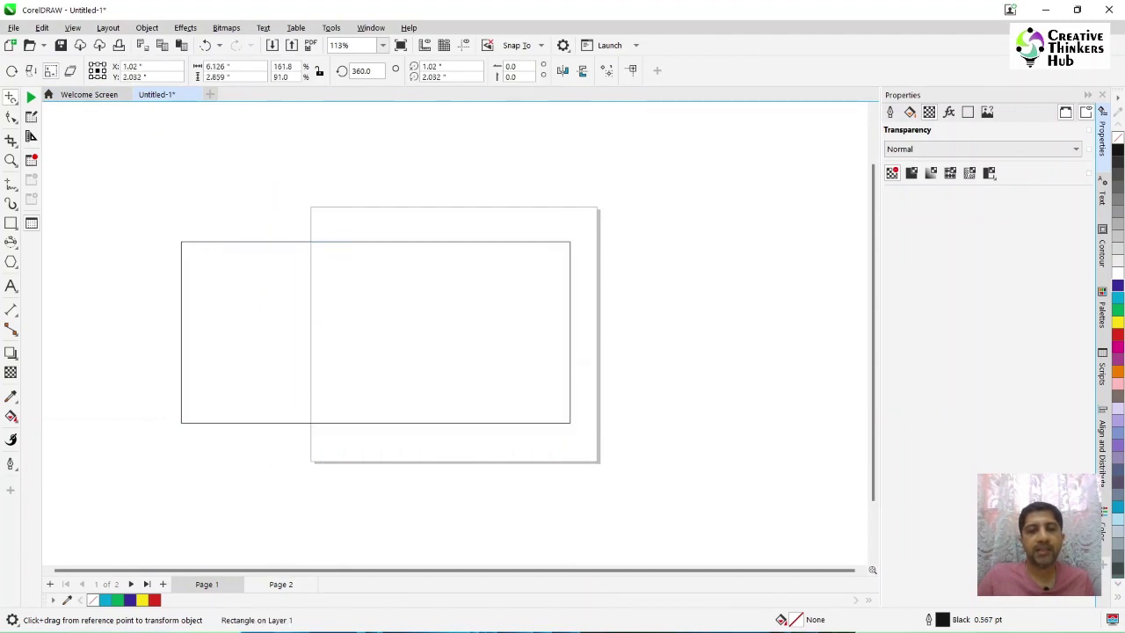
drag(324, 308, 295, 322)
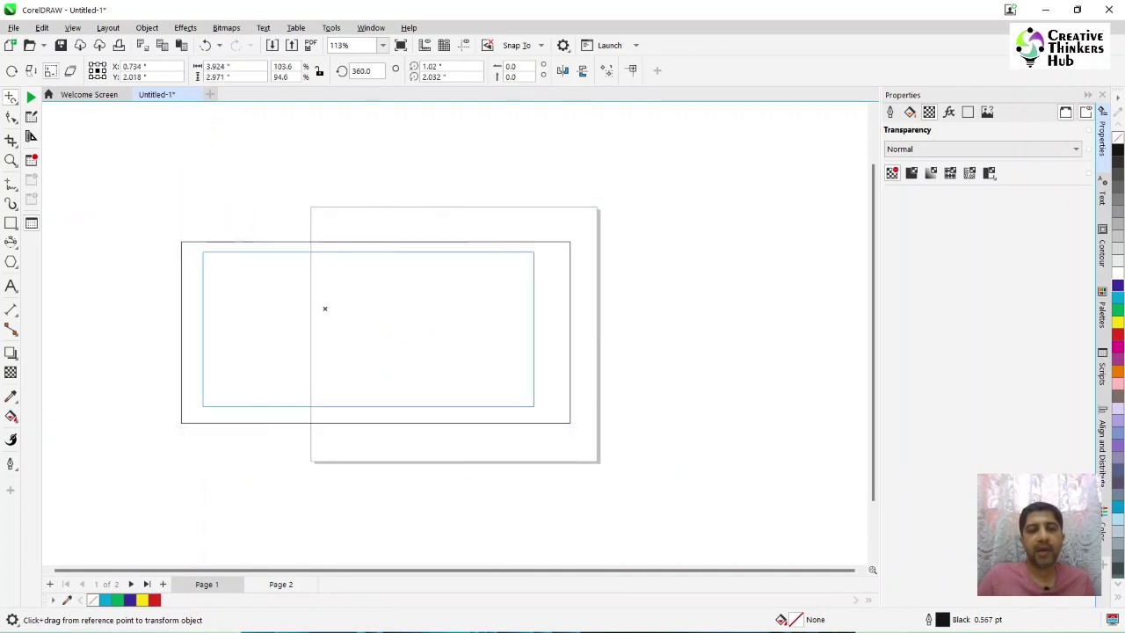
drag(533, 406, 347, 299)
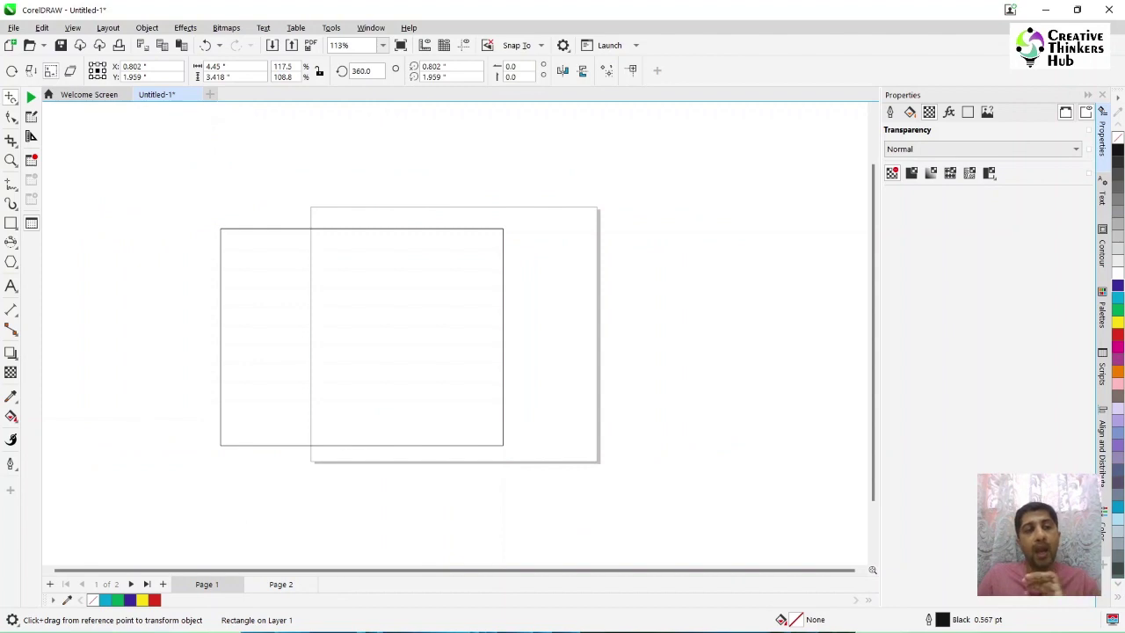
key(ctrl+z)
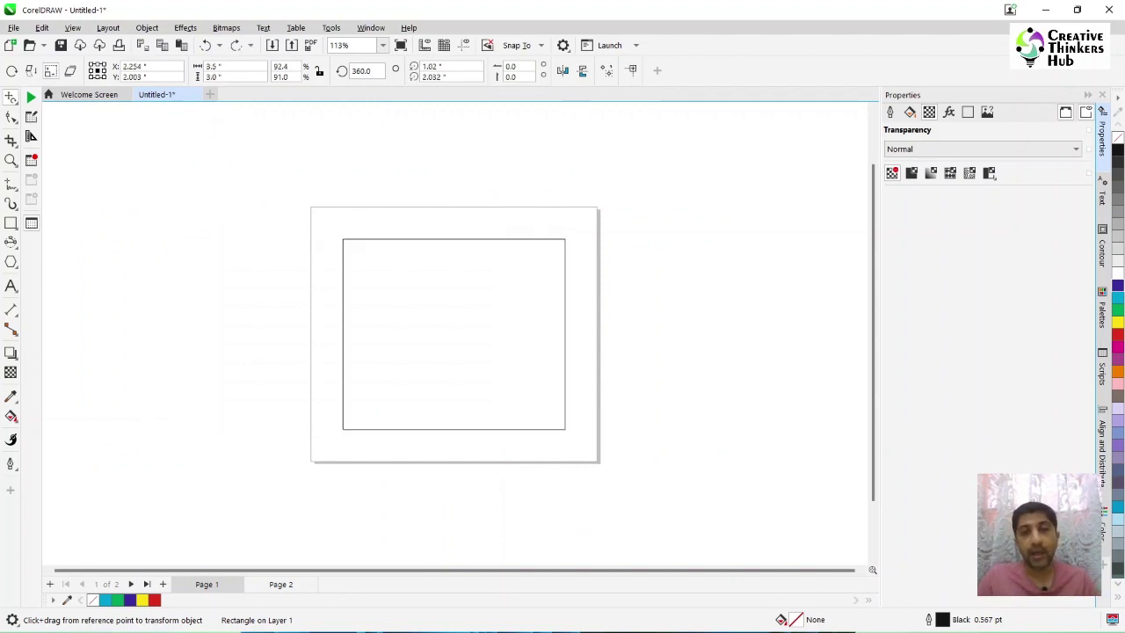
key(ctrl+z)
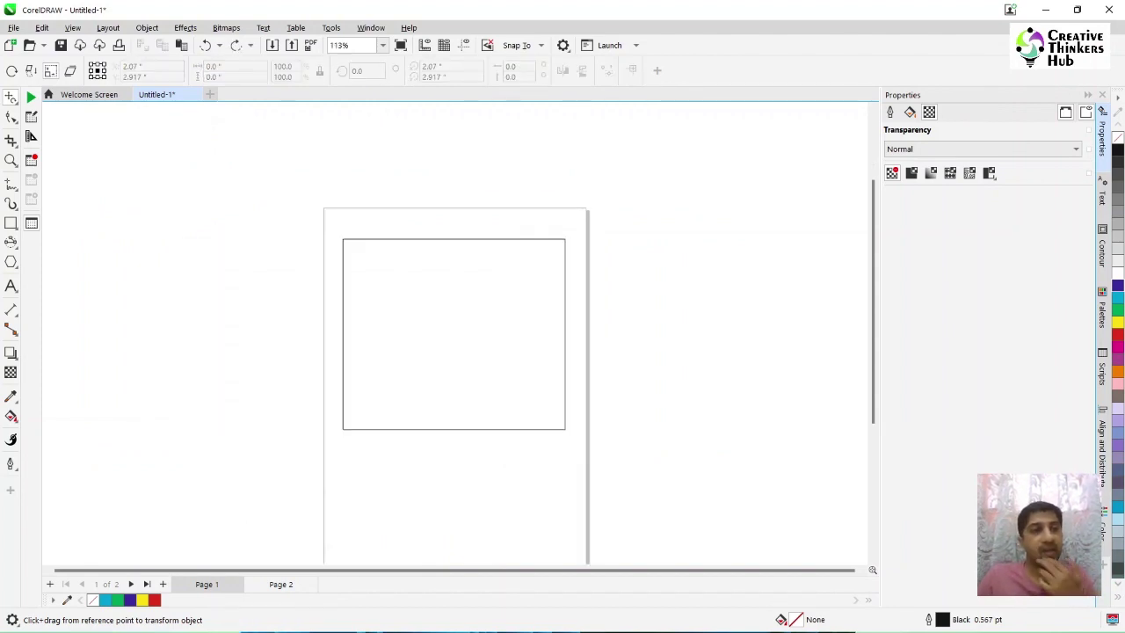
Return to the Pick tool and autofit the page around the rectangle with a 0.5-inch margin
click(12, 98)
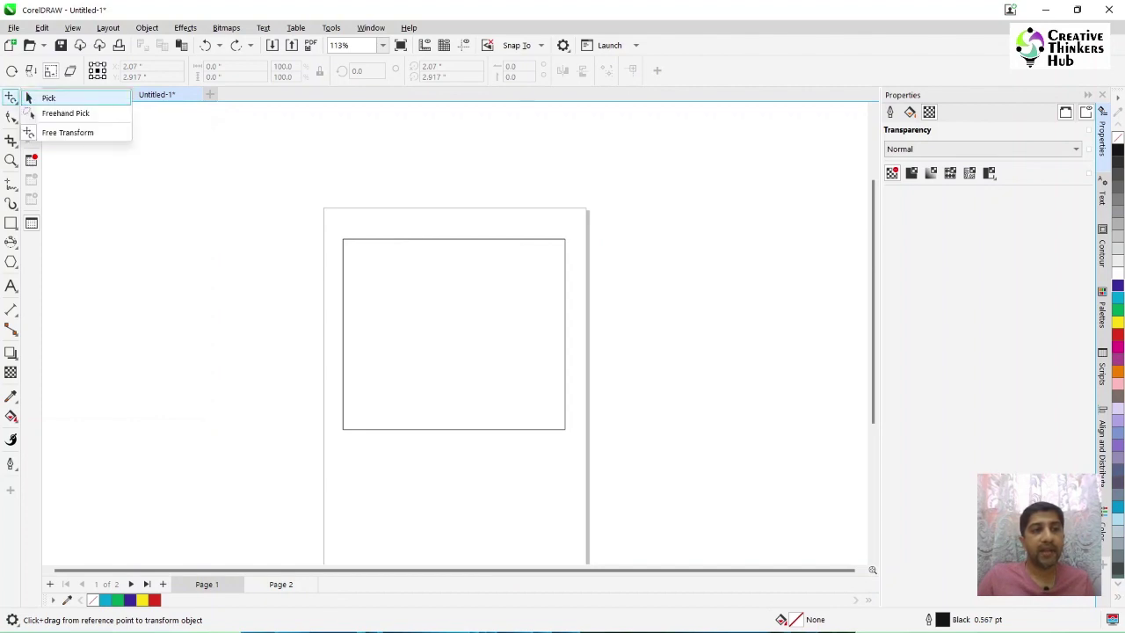
click(27, 98)
click(225, 71)
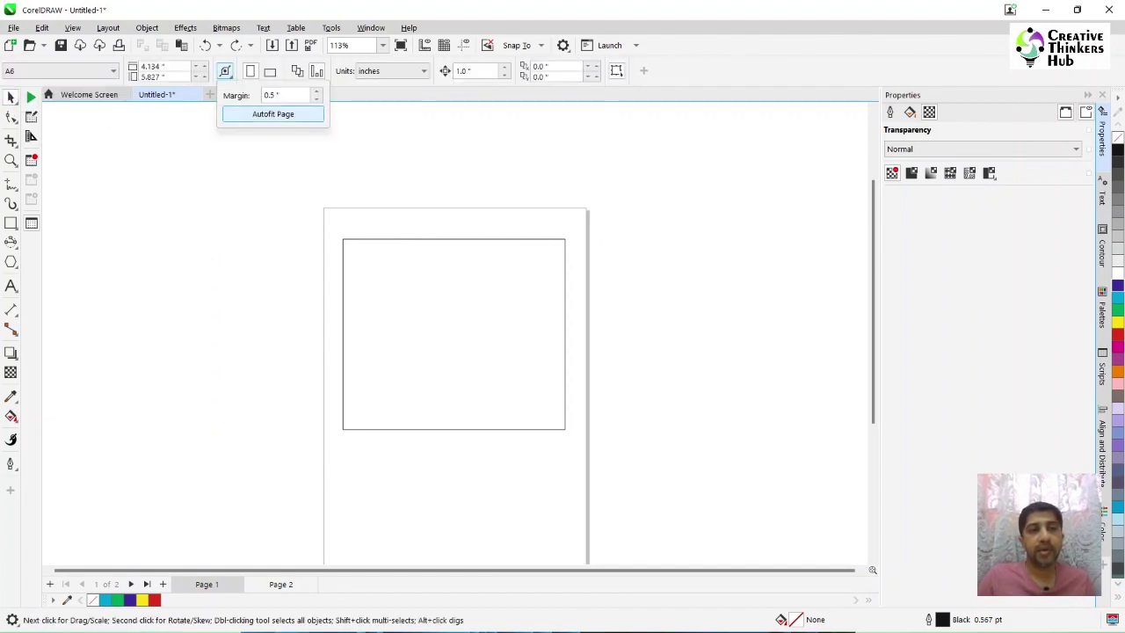
click(272, 114)
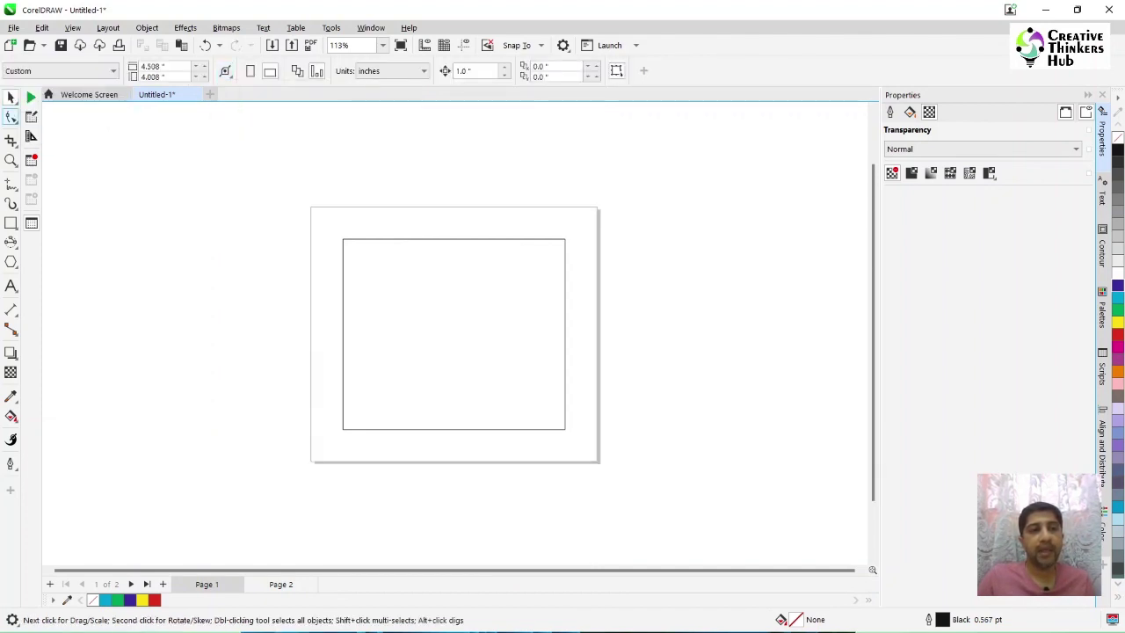
Try skewing the rectangle with Free Transform's Free Skew mode, once from its interior and once from beside the page, undoing each
click(11, 97)
click(62, 131)
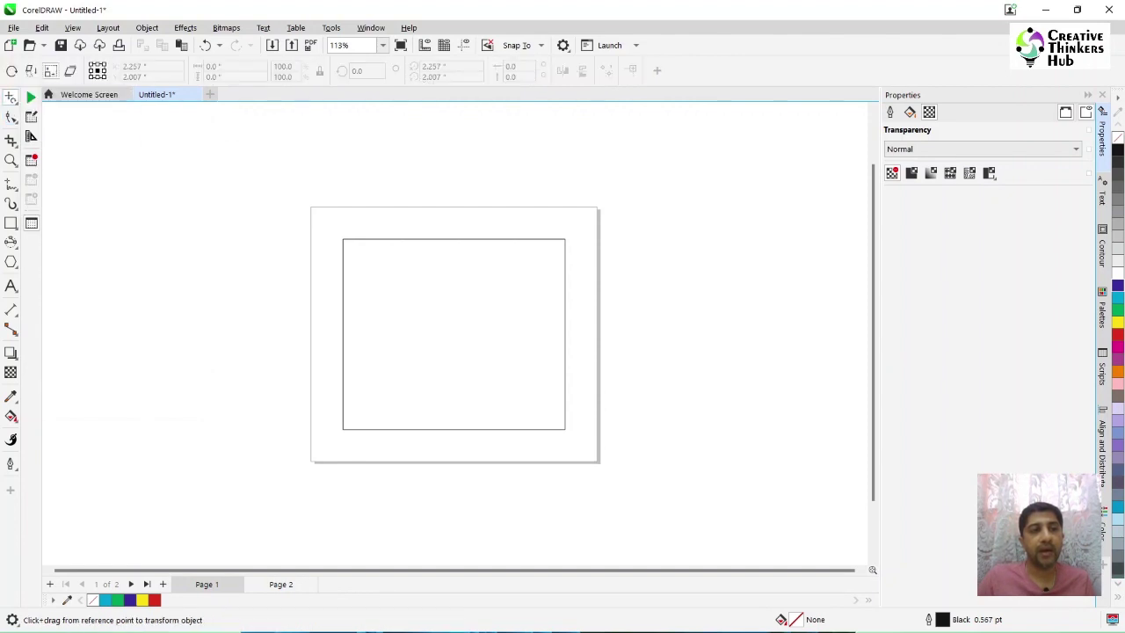
click(70, 72)
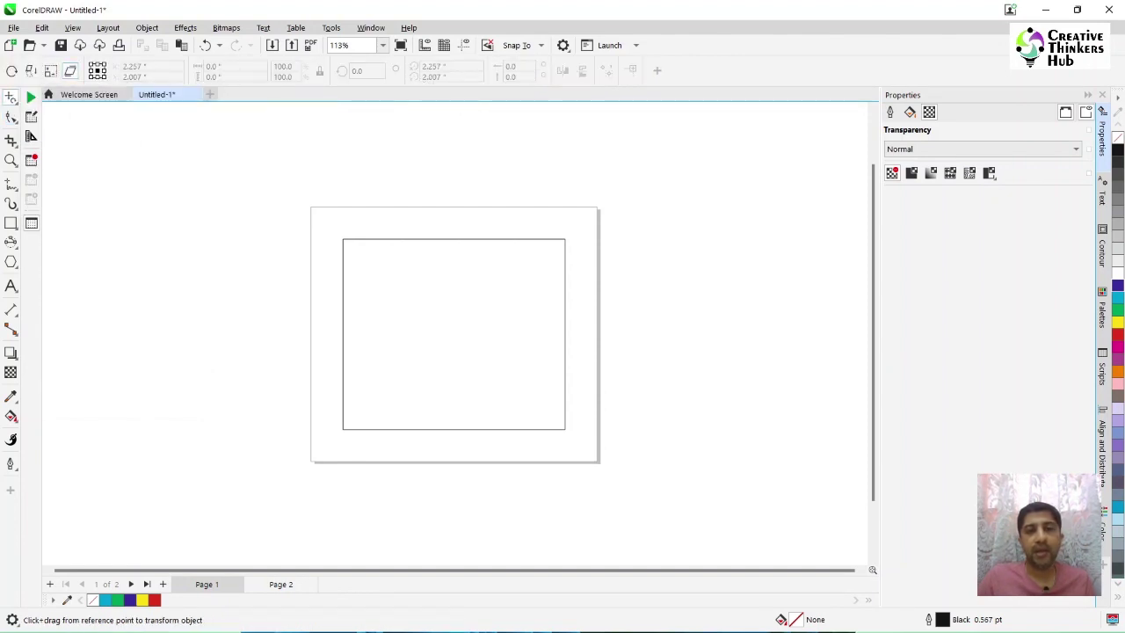
drag(392, 307, 465, 262)
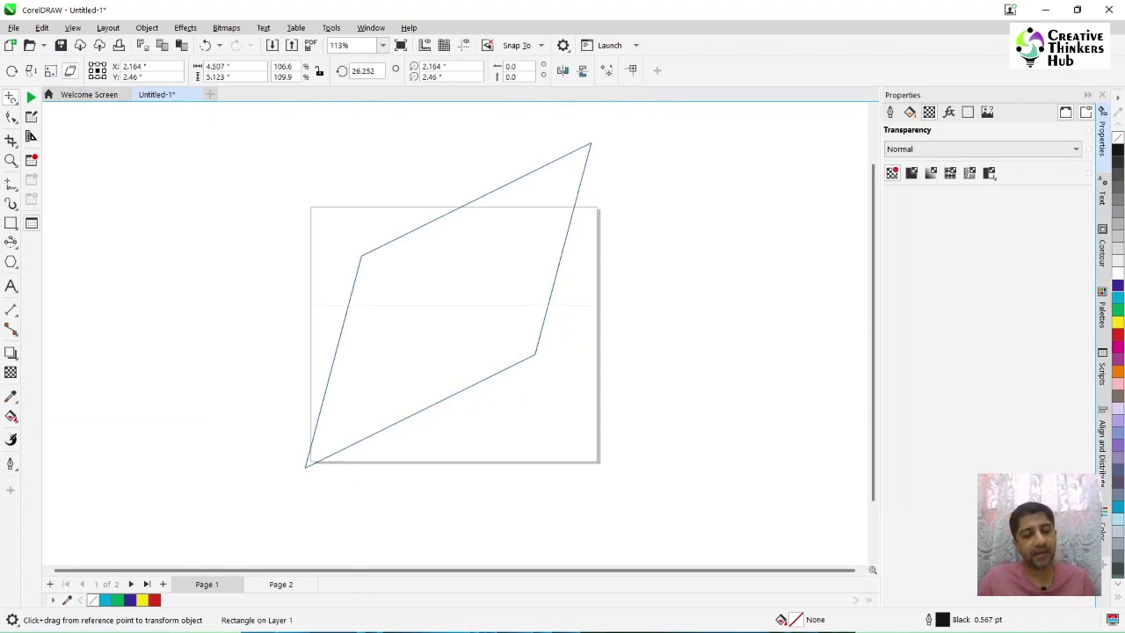
key(ctrl+z)
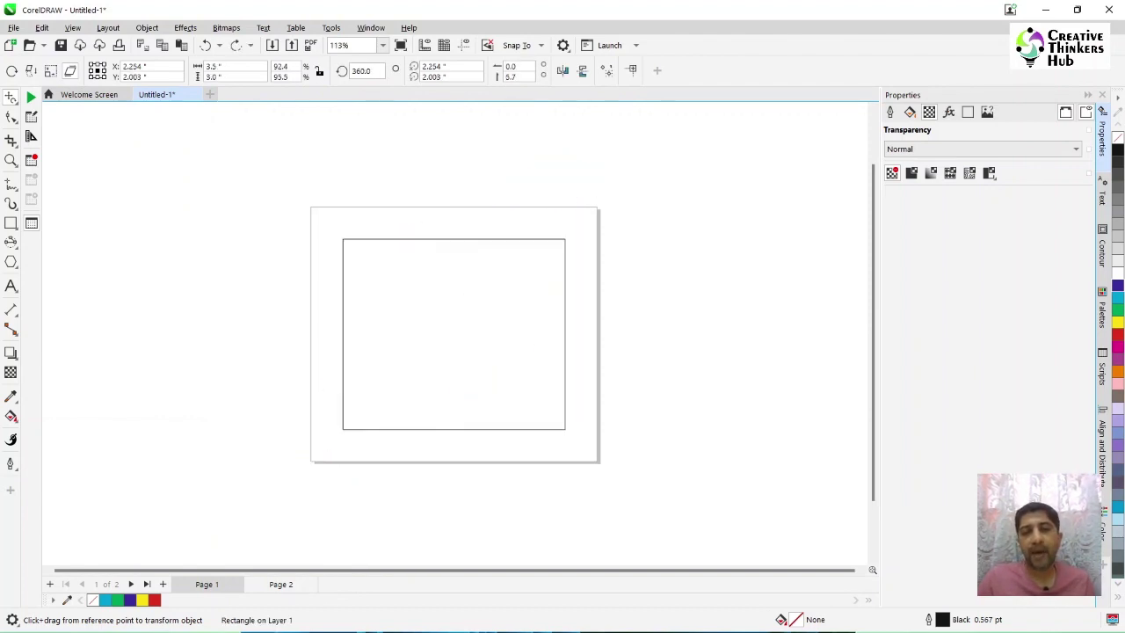
drag(630, 274, 643, 146)
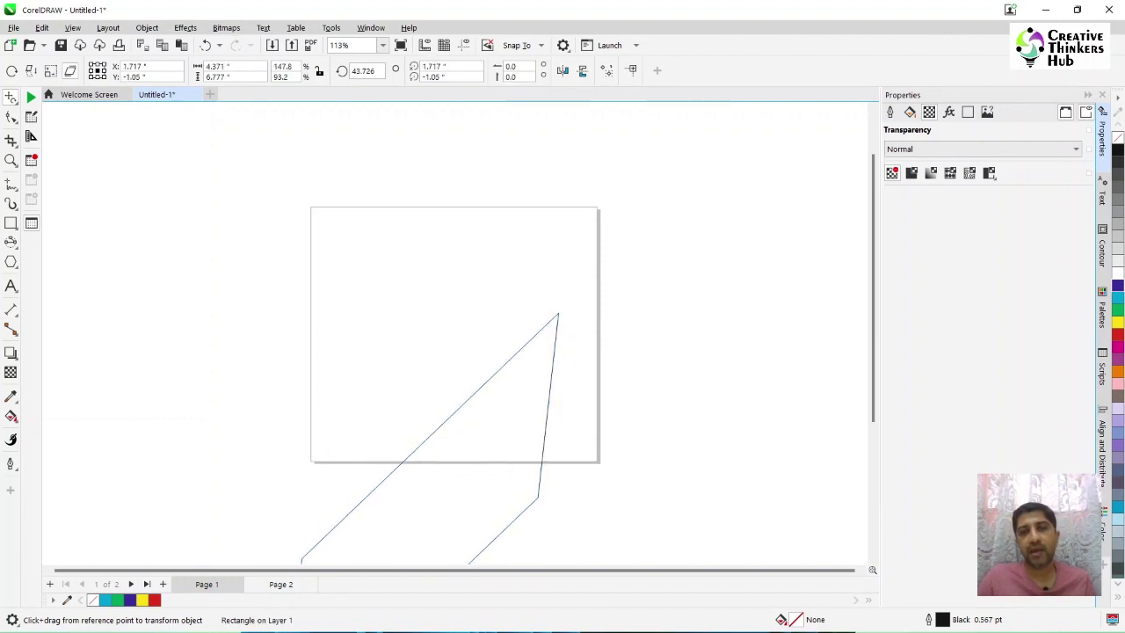
key(ctrl+z)
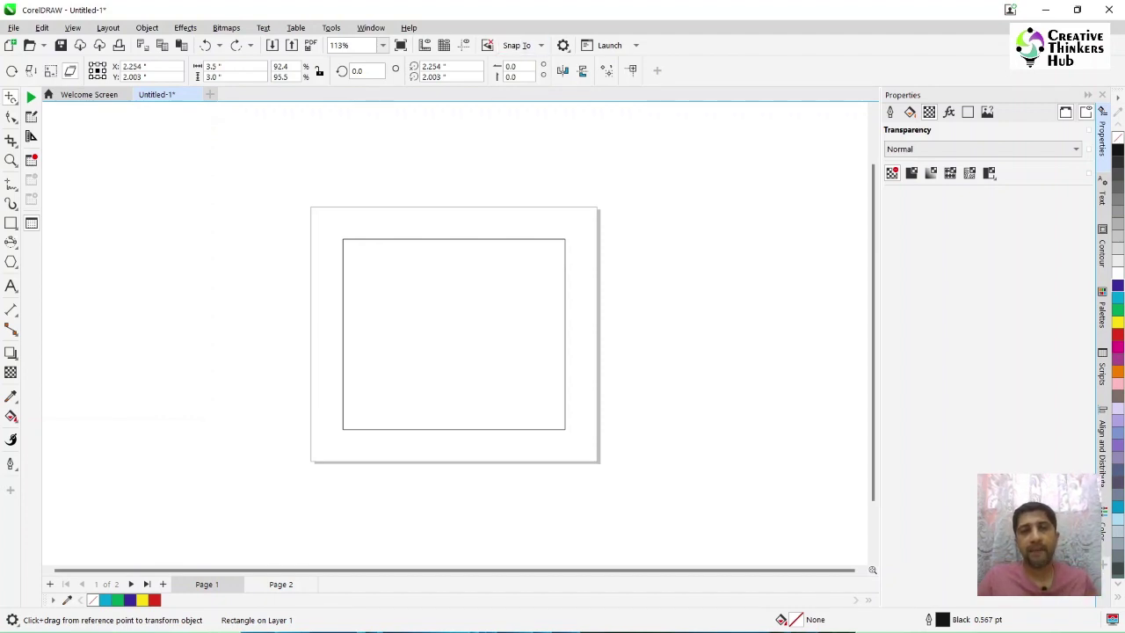
Try a free skew of the rectangle with its rotation angle set to 0, and undo both changes
drag(434, 321, 477, 120)
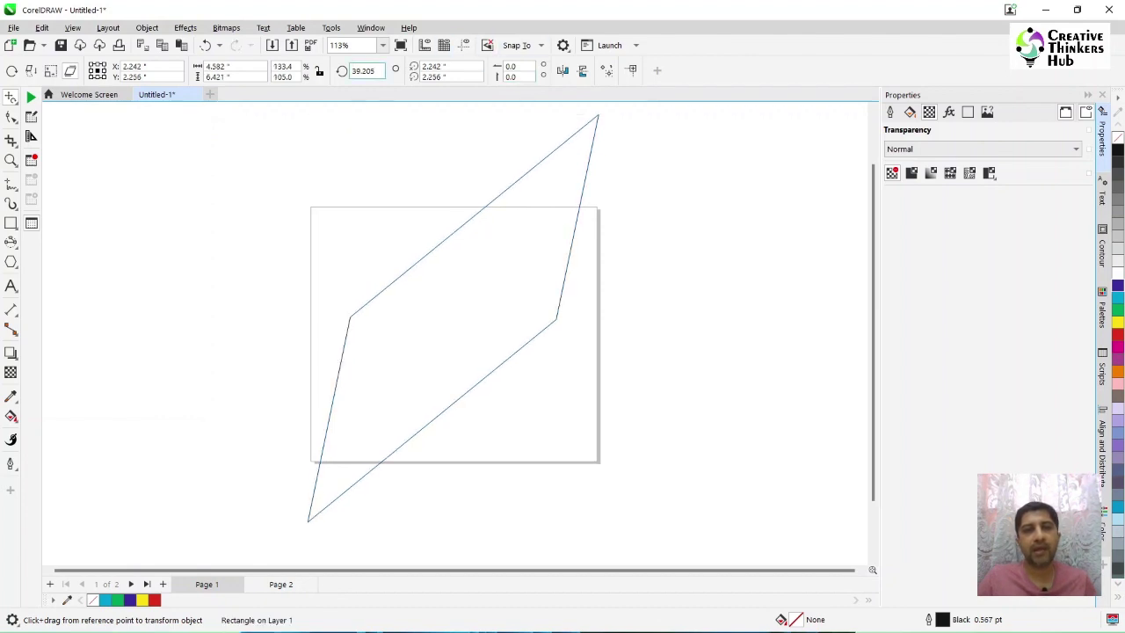
double_click(364, 70)
text(0)
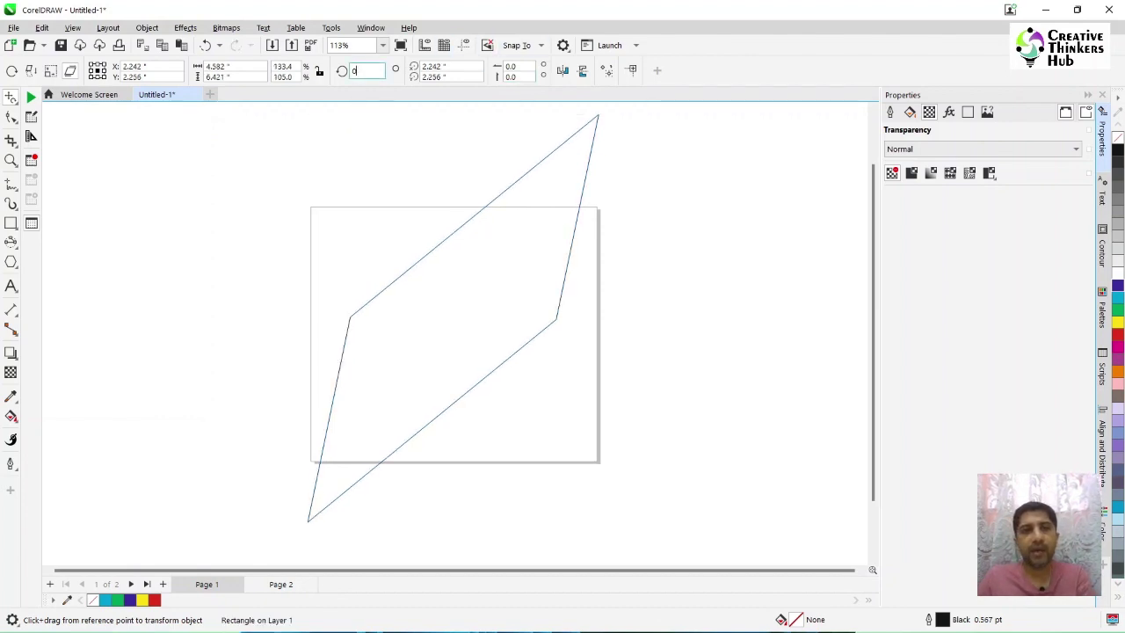
key(Return)
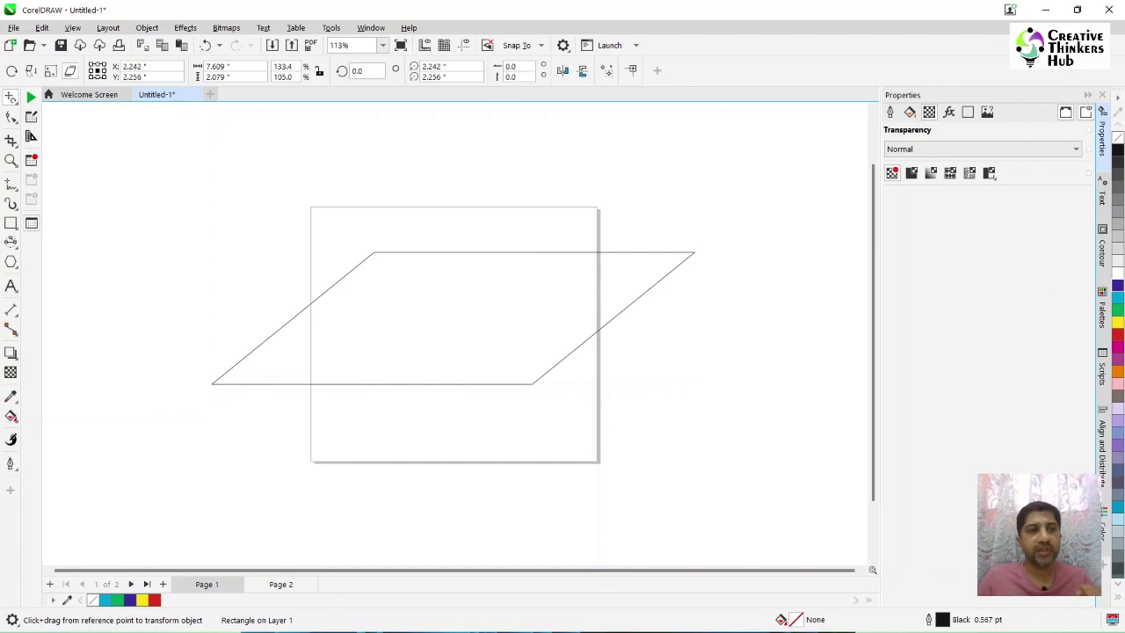
key(ctrl+z)
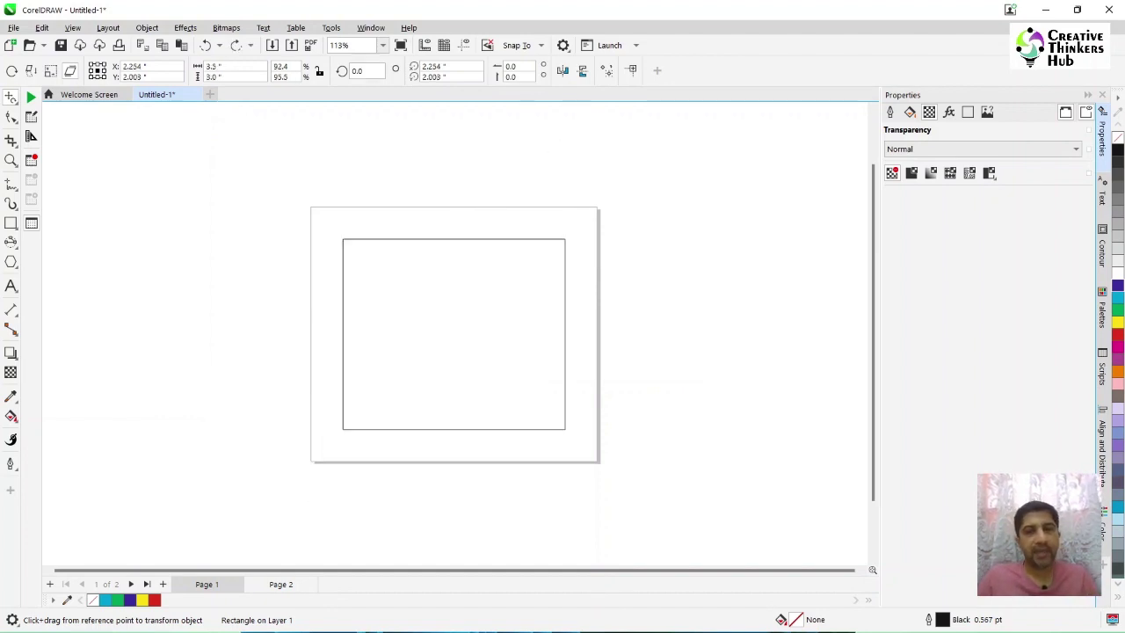
Try rounding the rectangle's corners to about 0.67 inches with the Shape tool and converting it to curves, and undo both
click(12, 117)
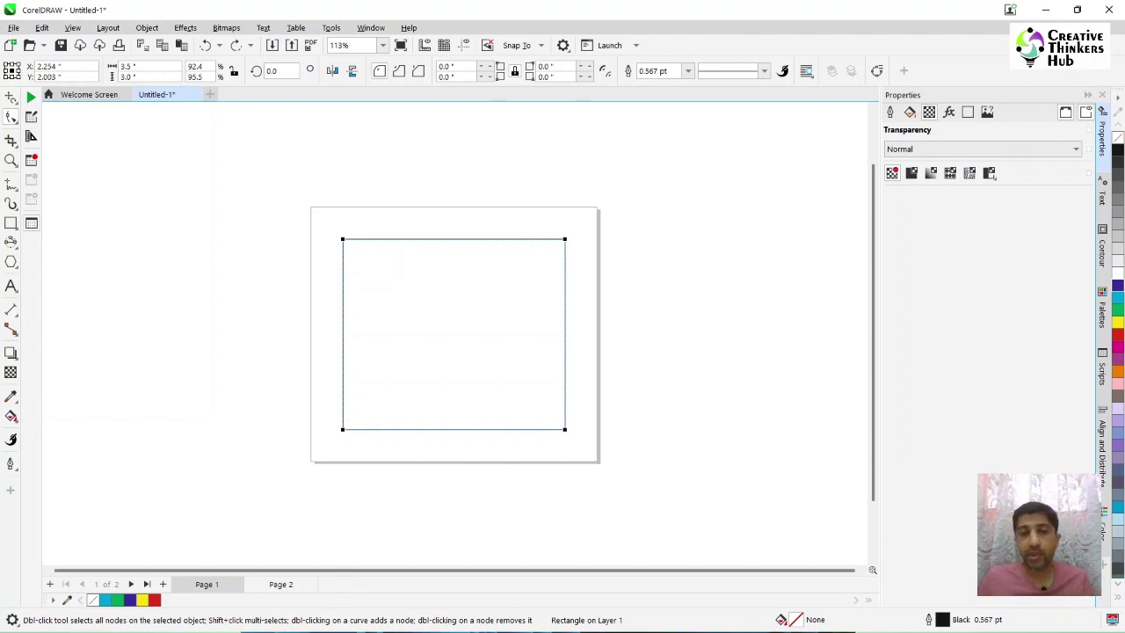
drag(343, 239, 386, 239)
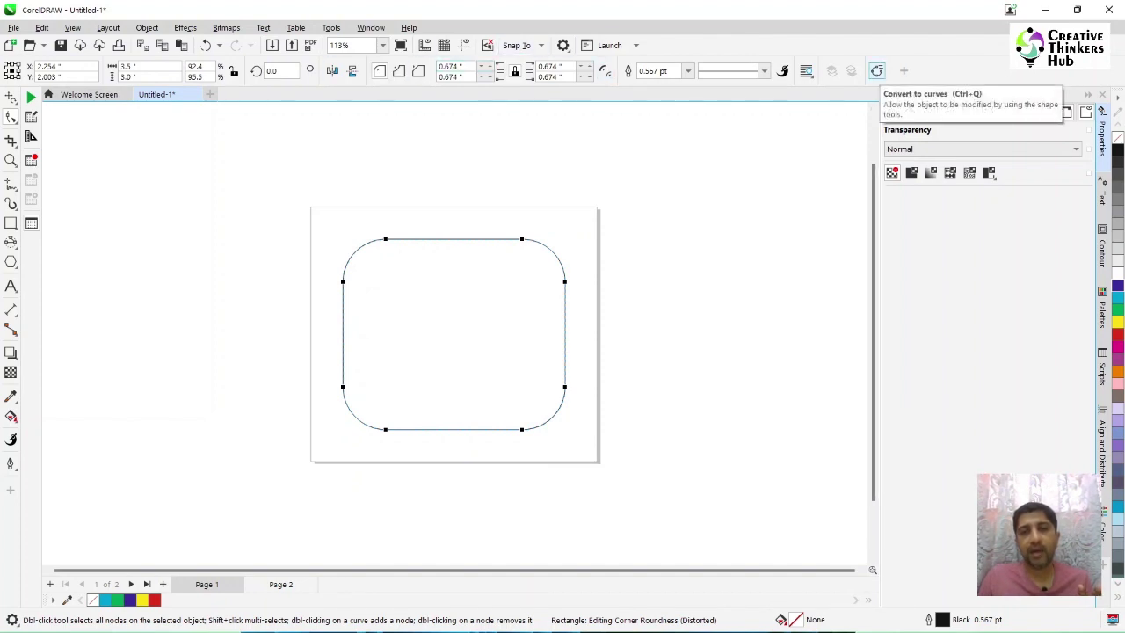
click(877, 70)
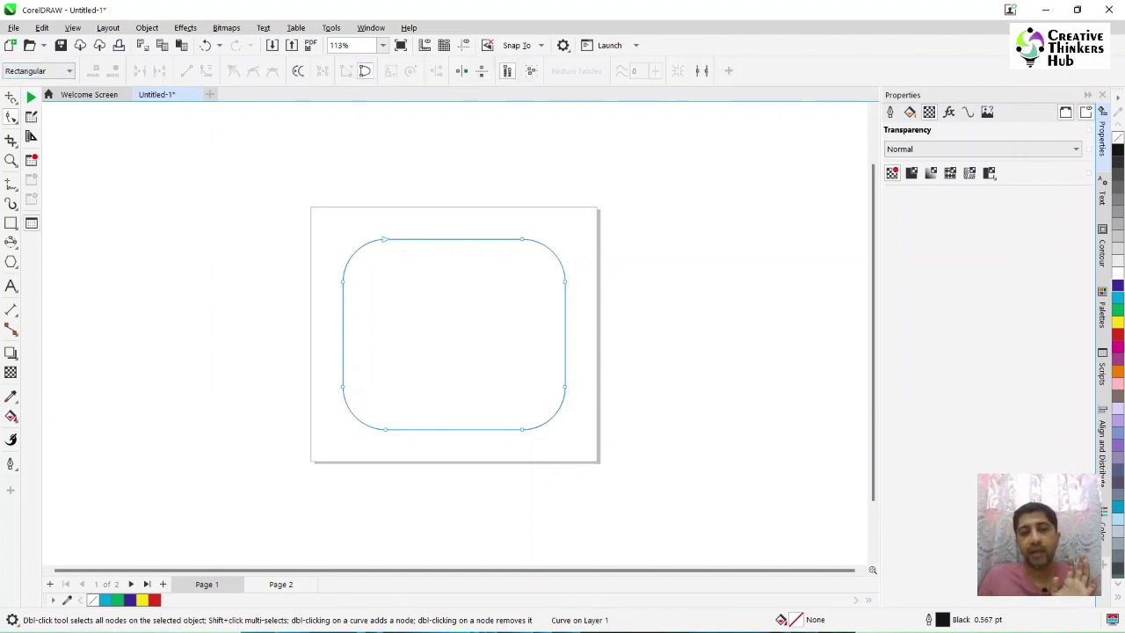
key(ctrl+z)
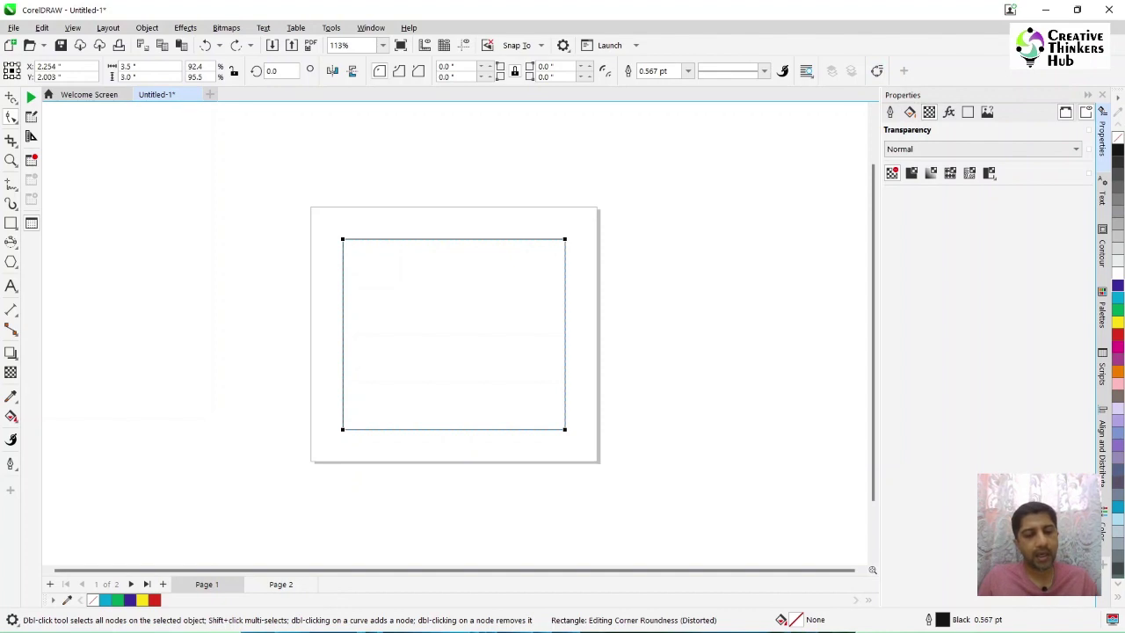
Convert the square-cornered rectangle to curves for node editing
key(ctrl+q)
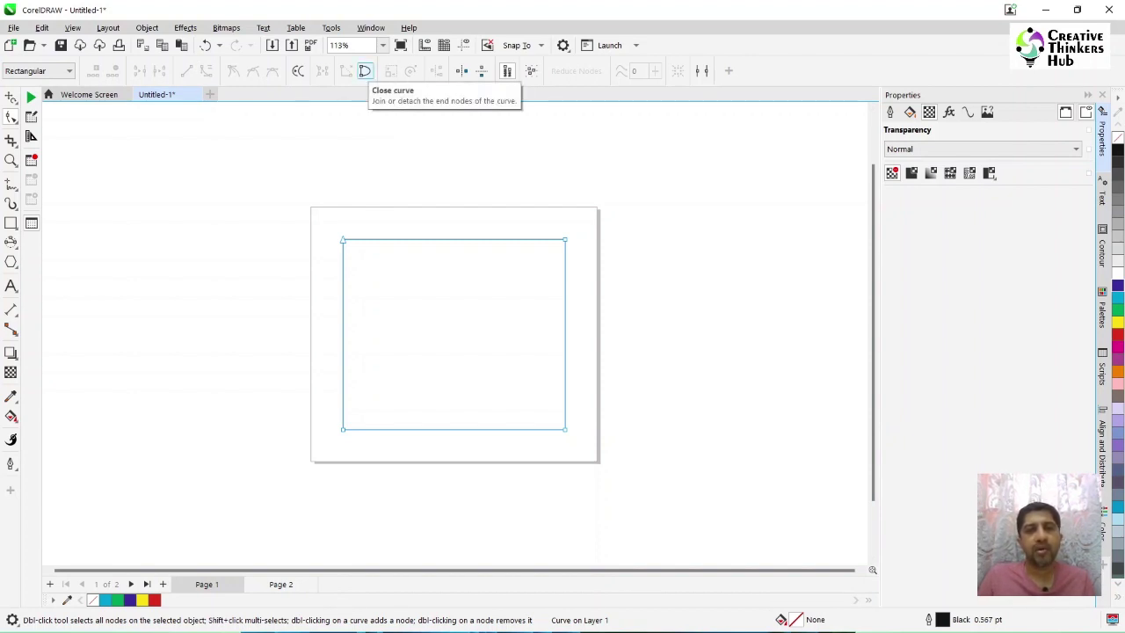
Try opening the curve at its upper-left corner and pulling the end node up and inward, and undo both
click(365, 71)
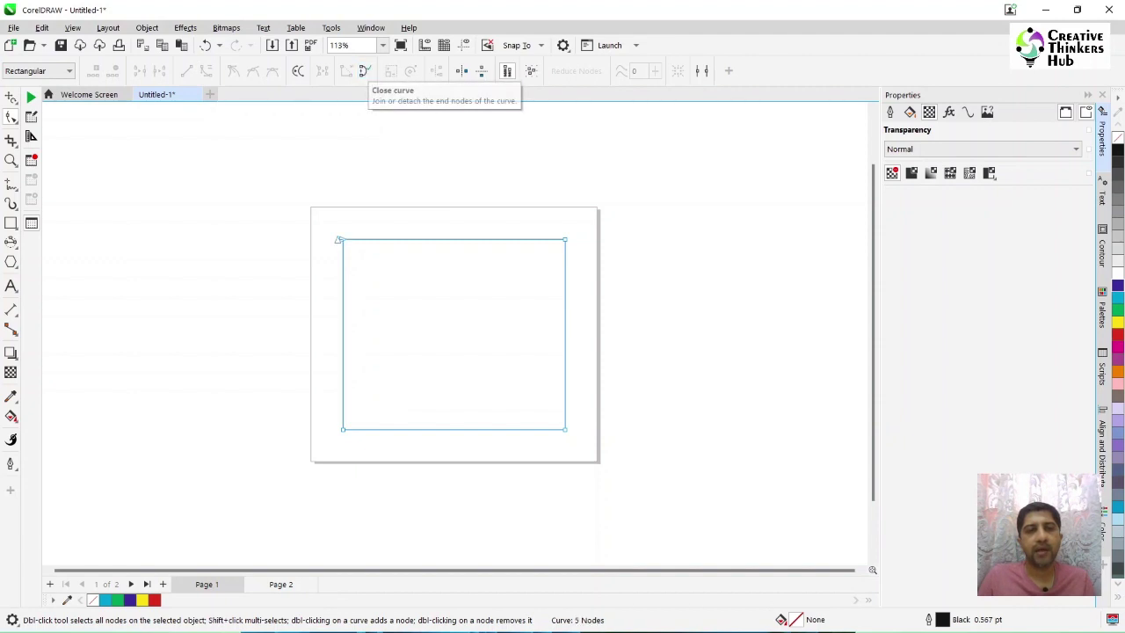
drag(339, 240, 408, 200)
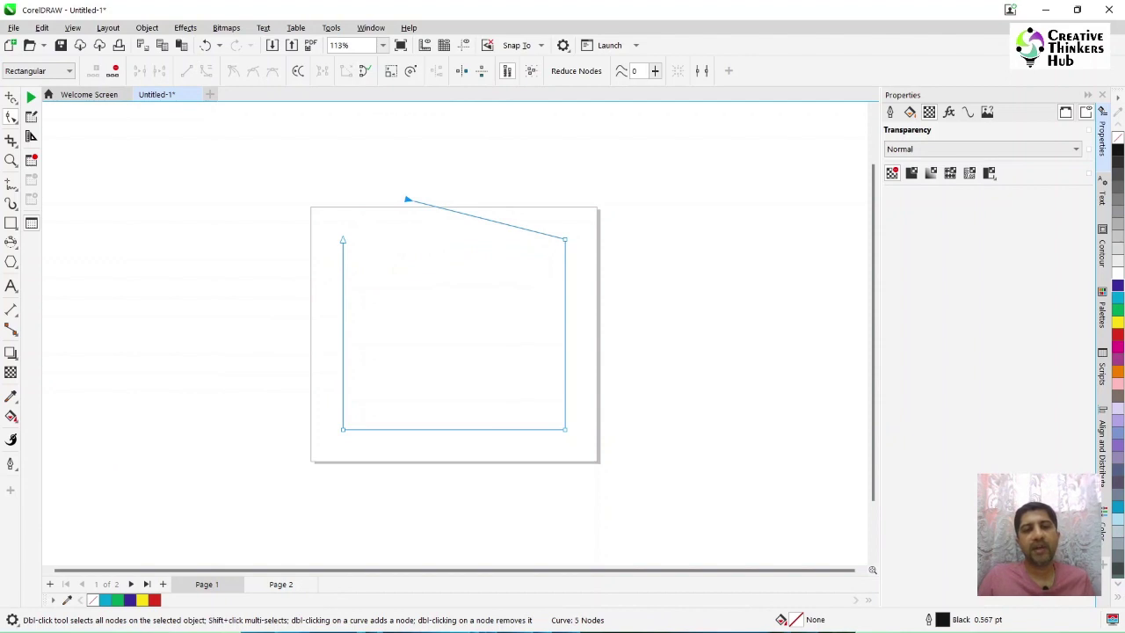
key(ctrl+z)
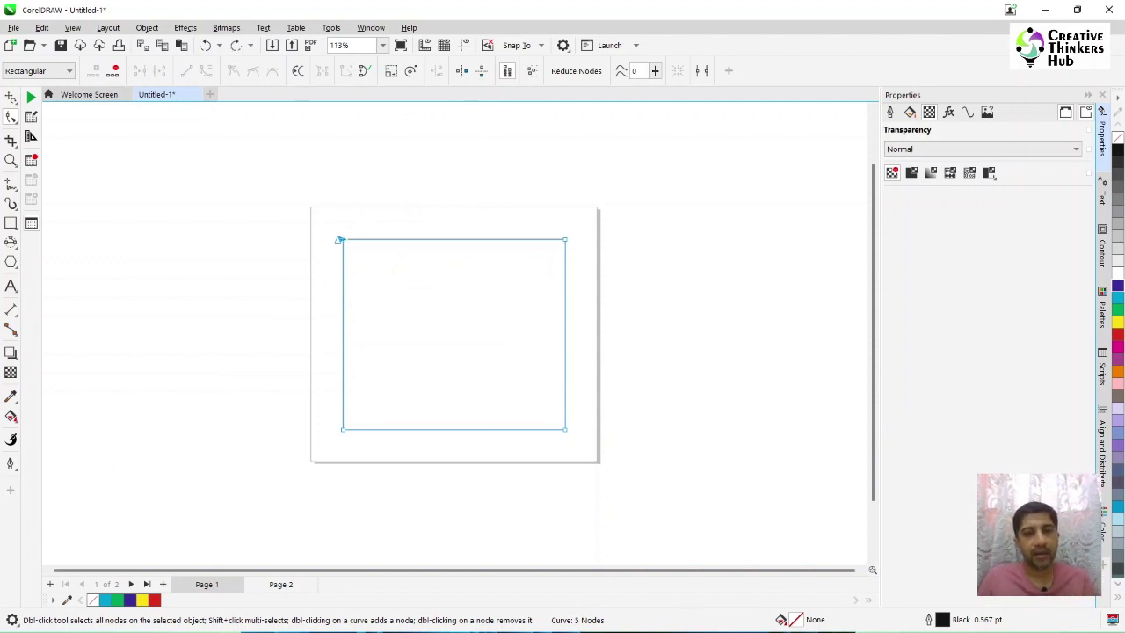
key(ctrl+z)
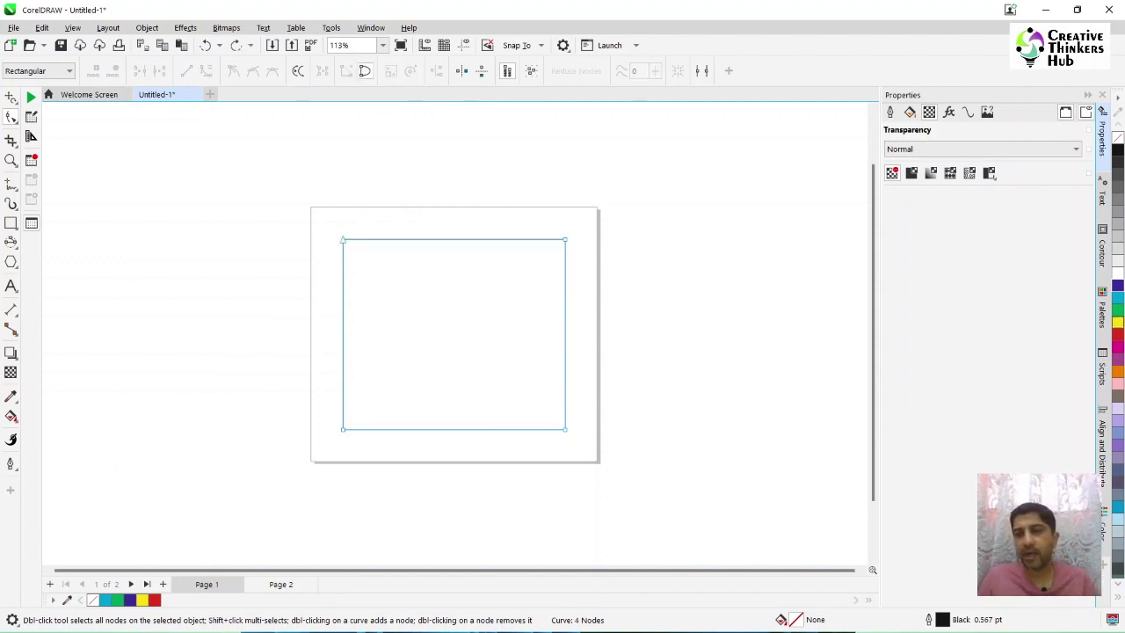
Fill the square-cornered shape with yellow and open its curve at the upper-left corner
click(1117, 322)
click(365, 70)
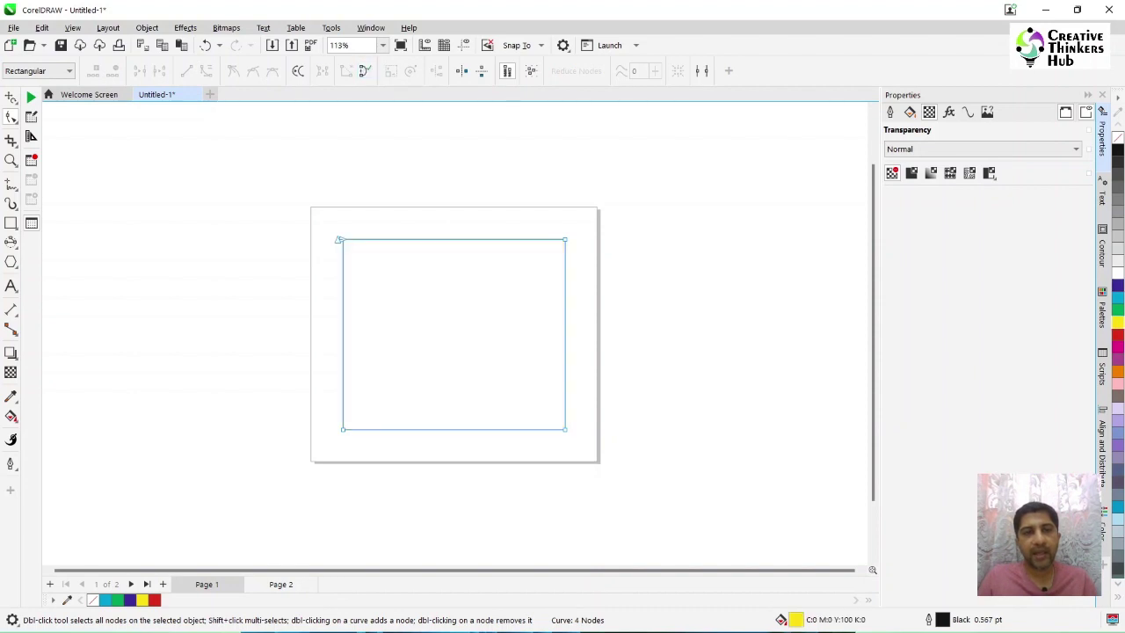
Try moving the upper-left end node to the page's upper edge and closing the gap with a straight segment, and undo both
drag(339, 240, 369, 204)
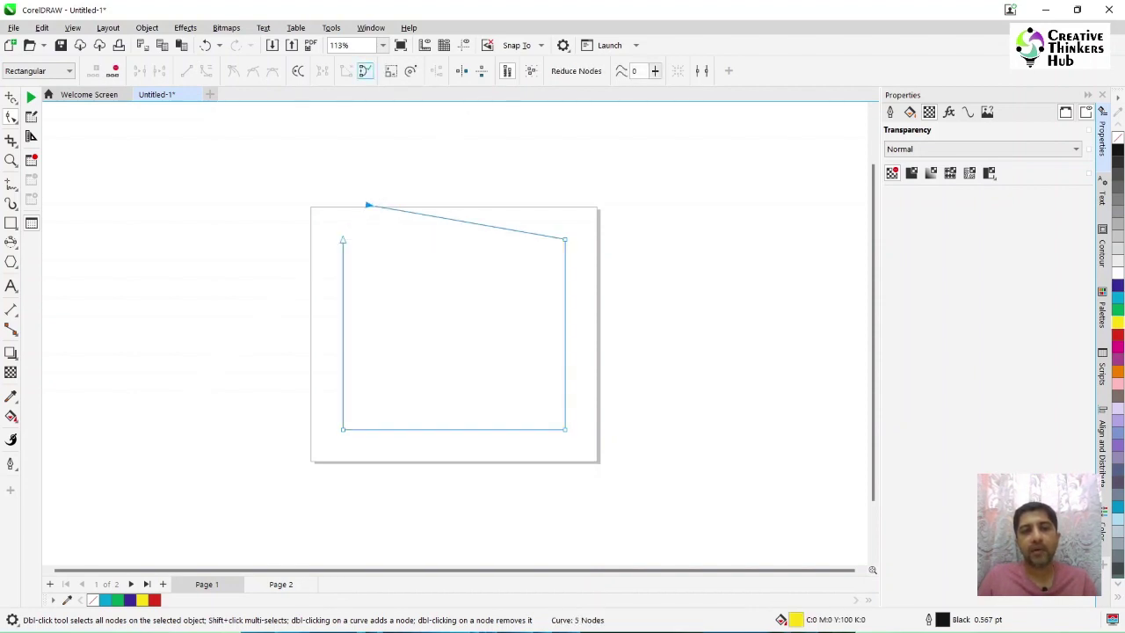
click(365, 71)
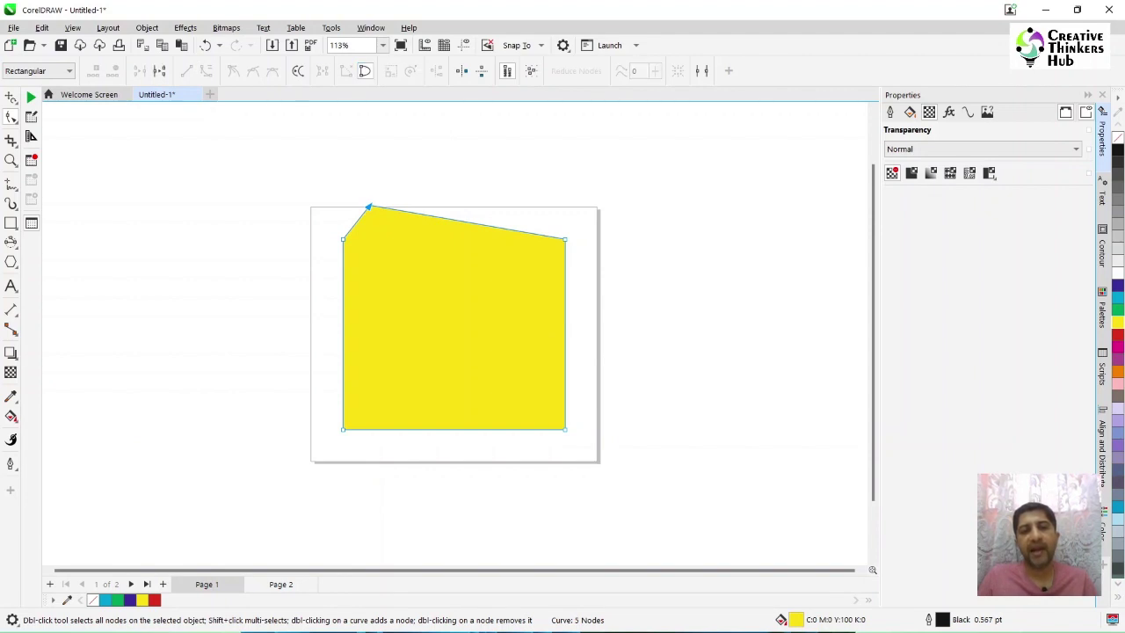
key(ctrl+z)
key(ctrl+z)
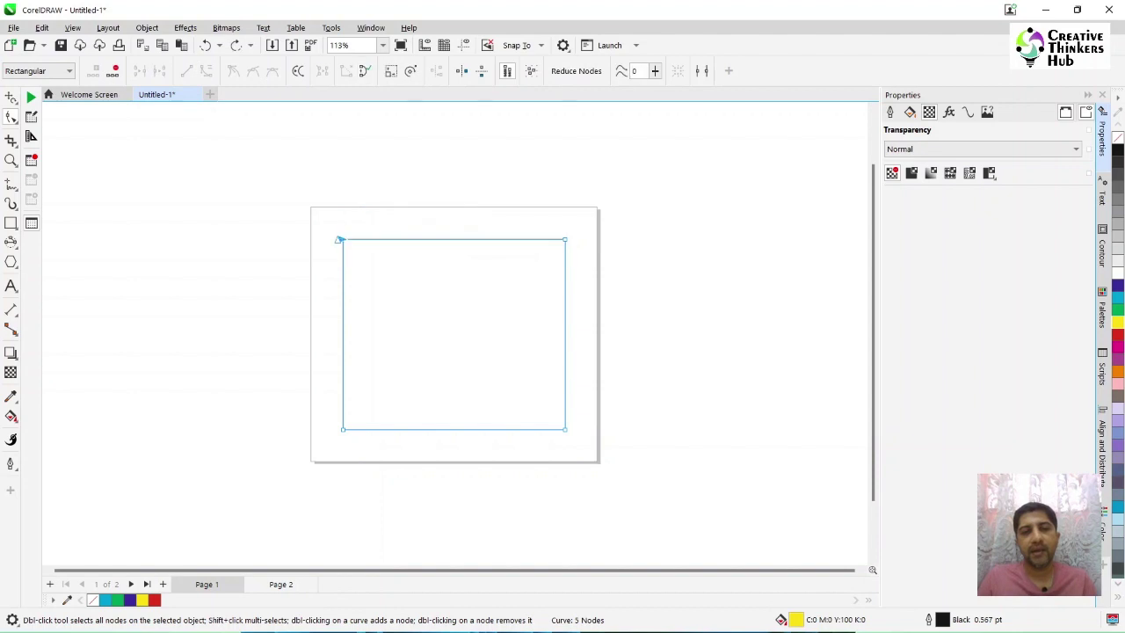
Rejoin the two end nodes at the upper-left corner and add a node midway along the shape's top edge
drag(339, 239, 343, 239)
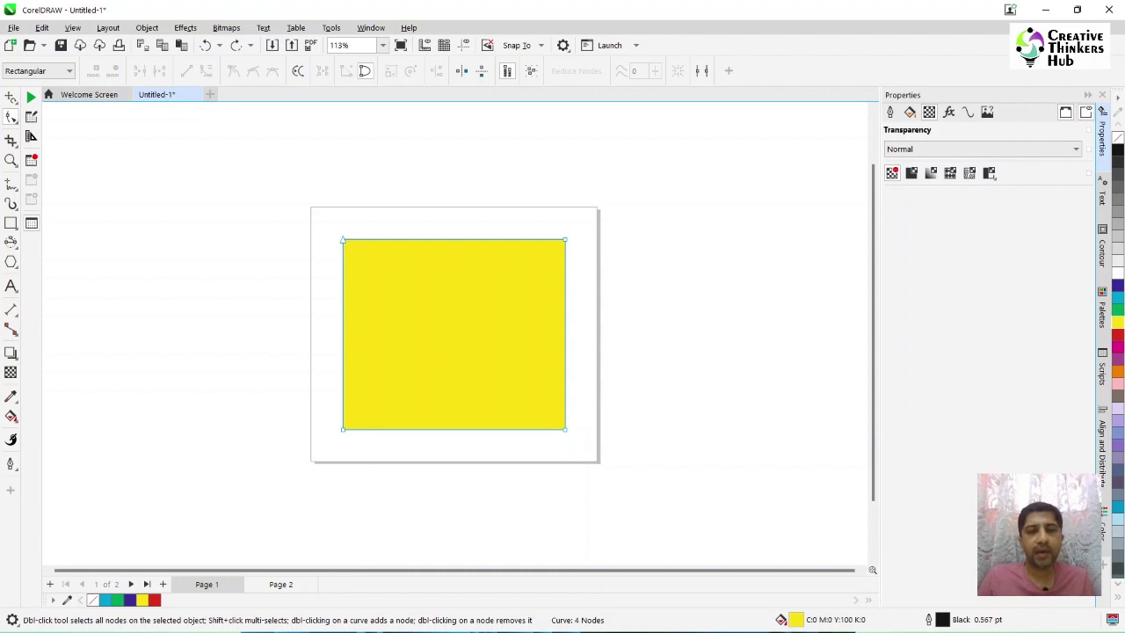
drag(579, 220, 565, 245)
drag(507, 286, 506, 286)
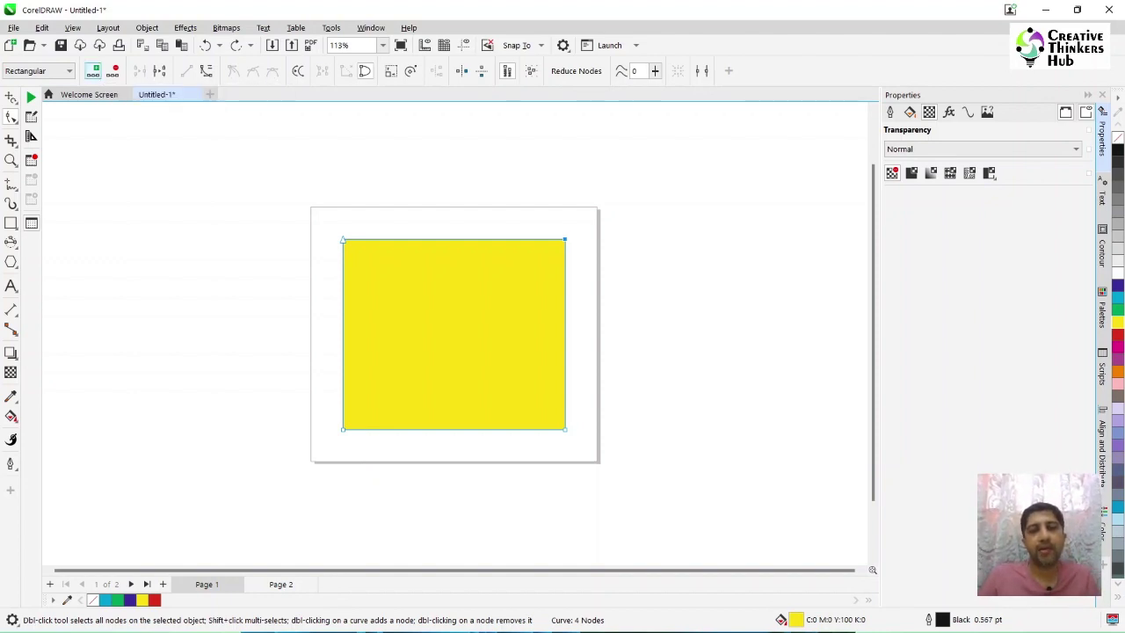
click(93, 70)
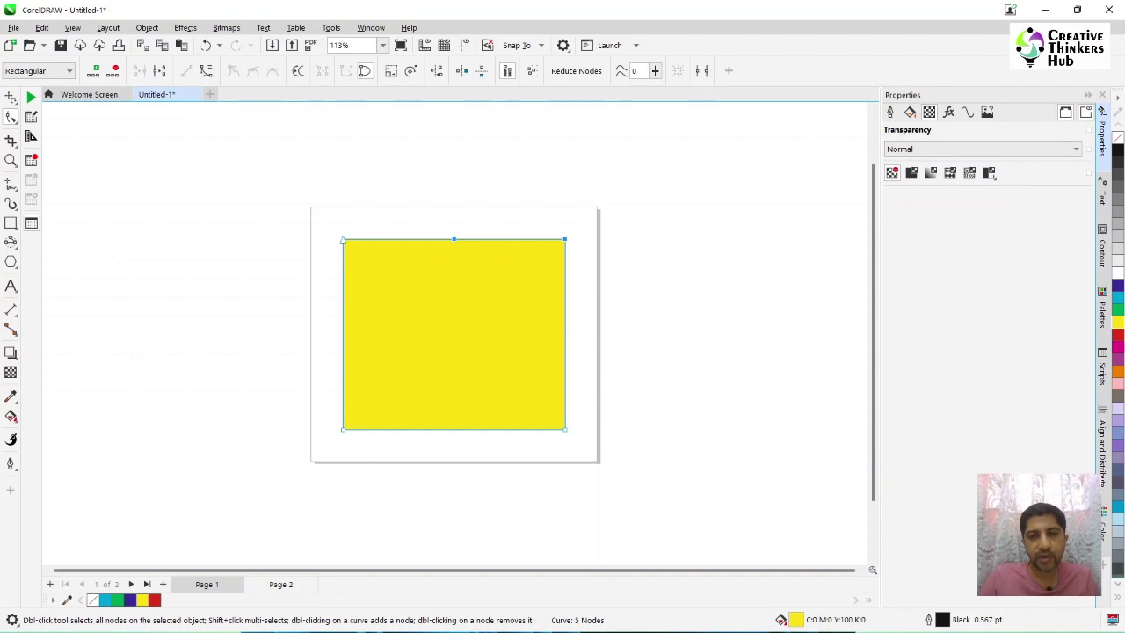
Add two nodes on the shape's right edge, one just below the upper-right corner and one below the middle
click(564, 254)
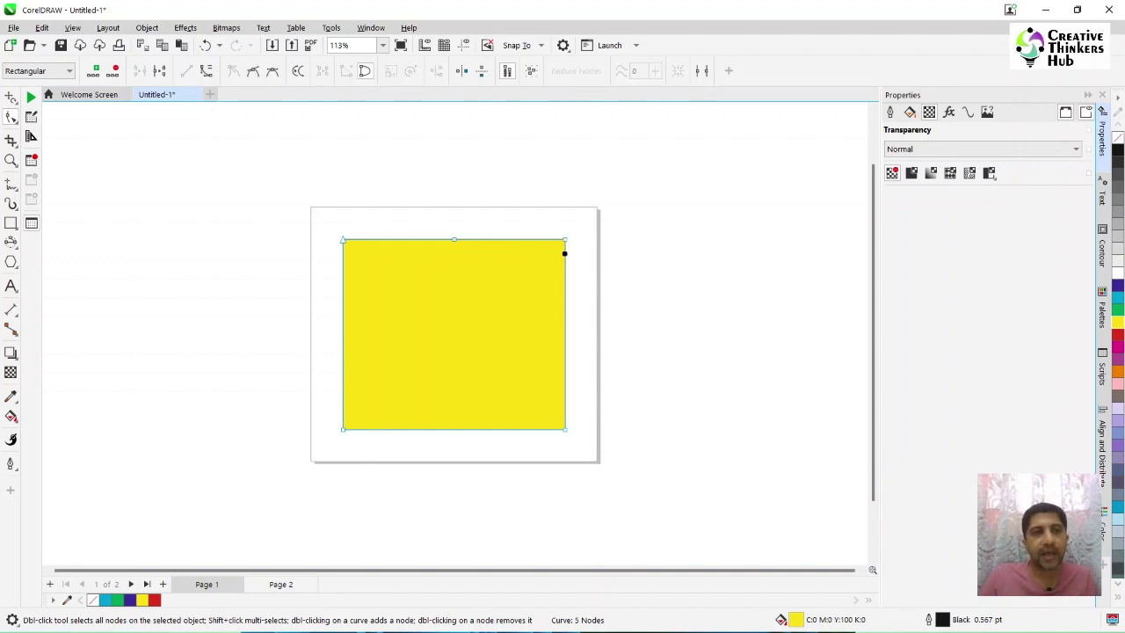
click(93, 70)
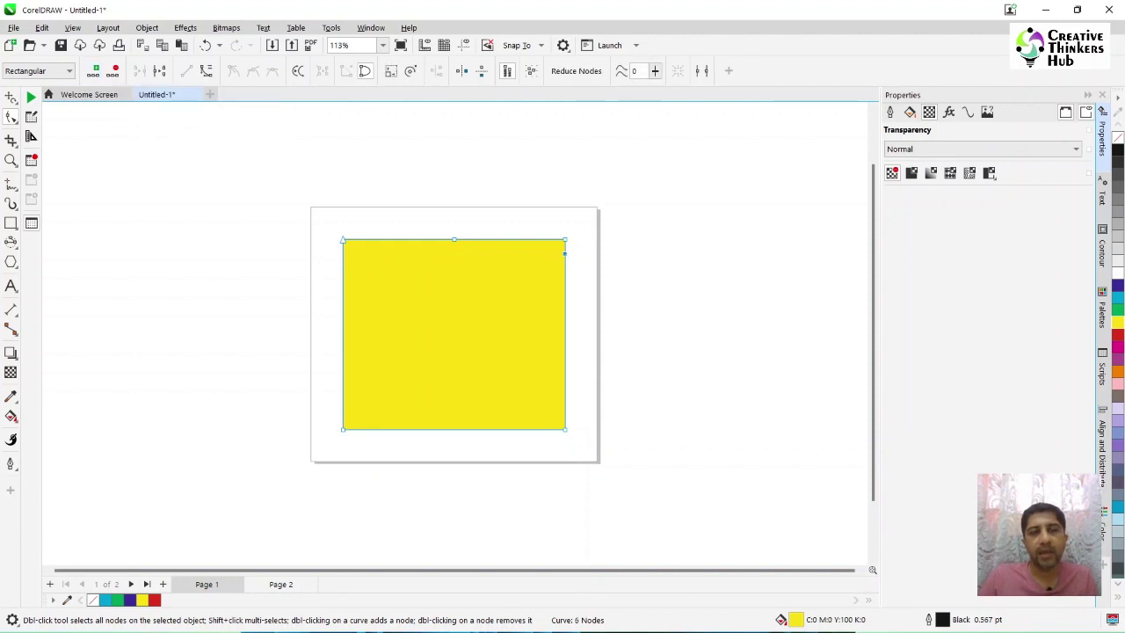
key(Escape)
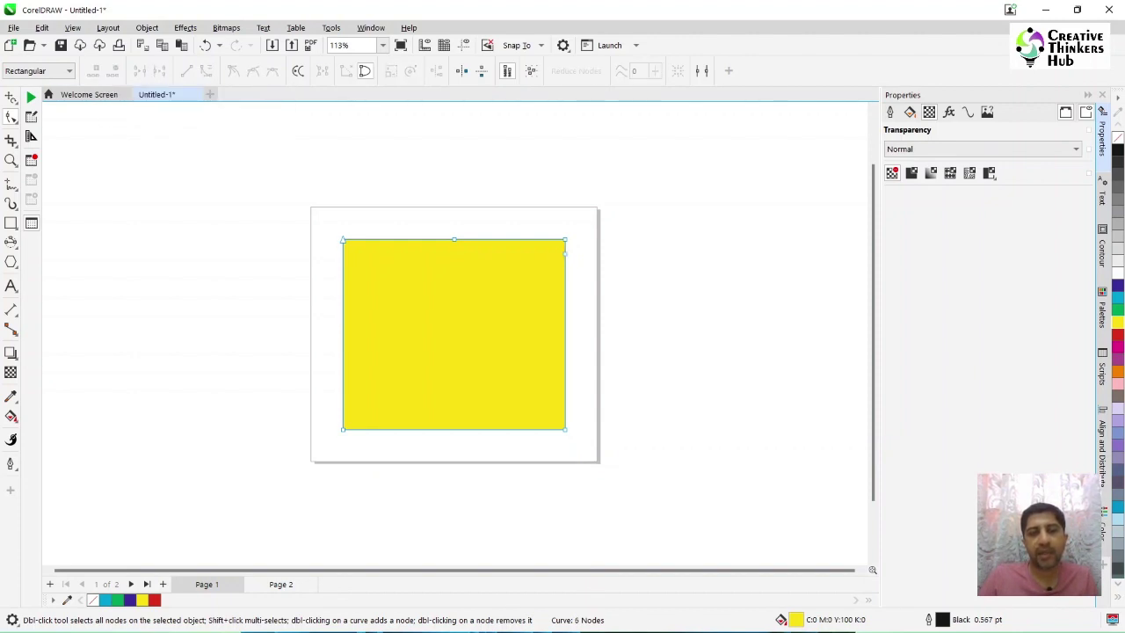
click(565, 351)
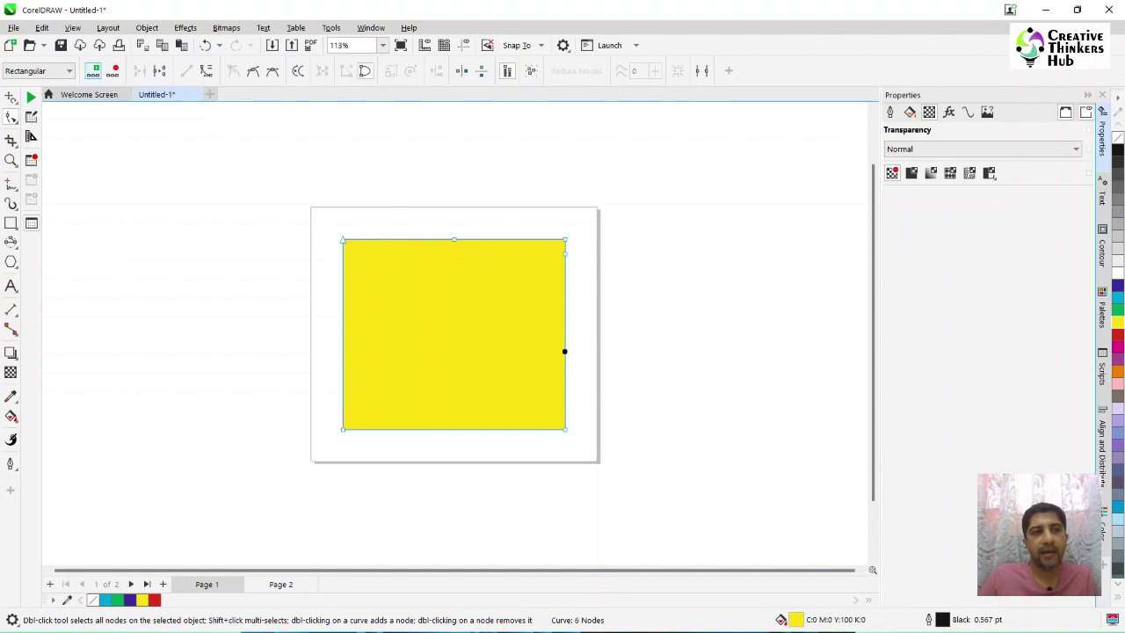
click(94, 71)
key(KP_Add)
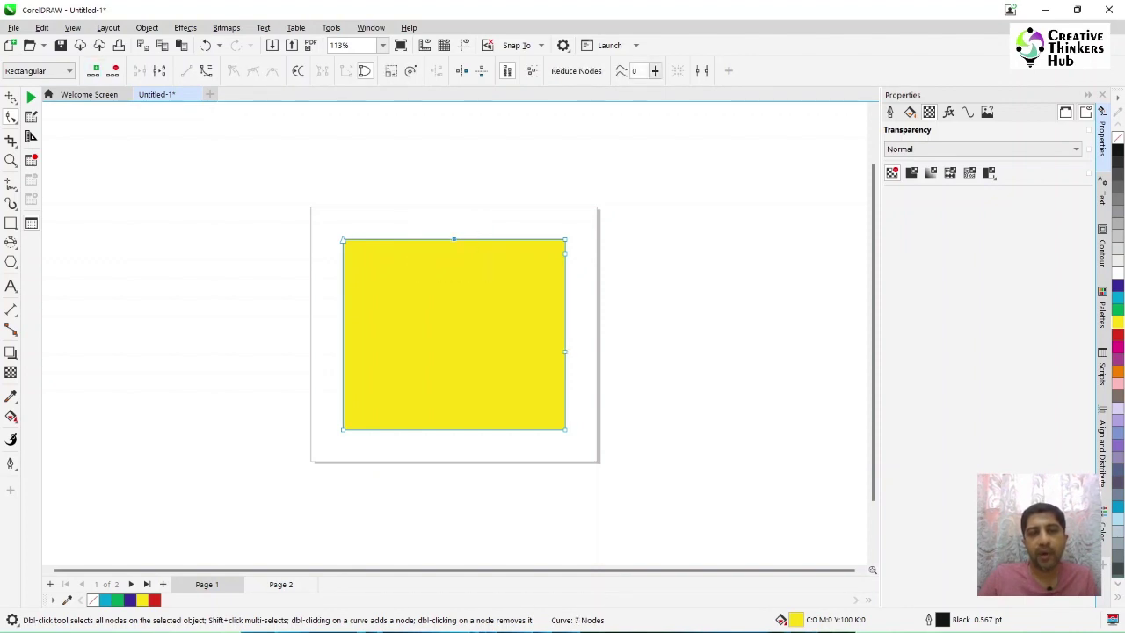
Delete the node midway along the top edge, and try deleting the upper-left corner node, undoing only that second deletion
click(112, 70)
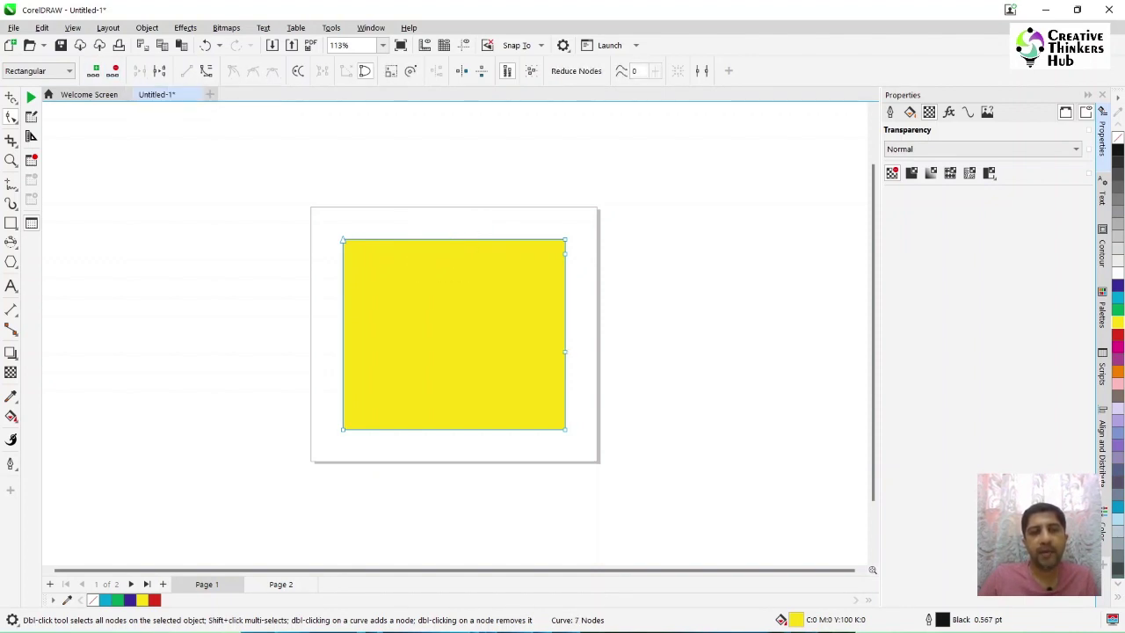
drag(300, 208, 347, 240)
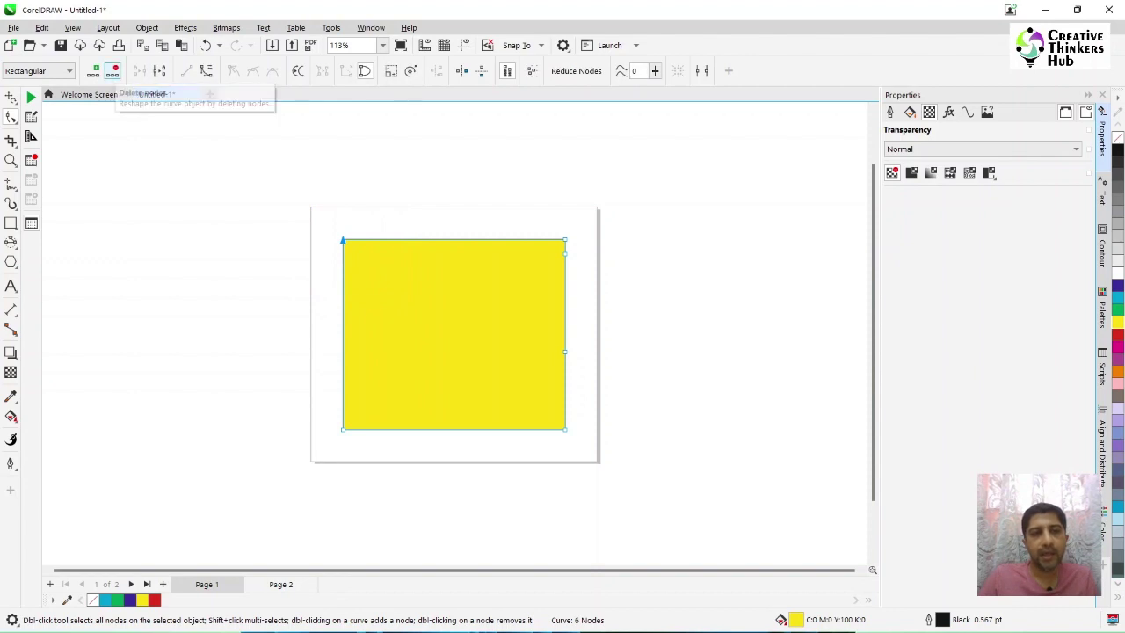
click(112, 71)
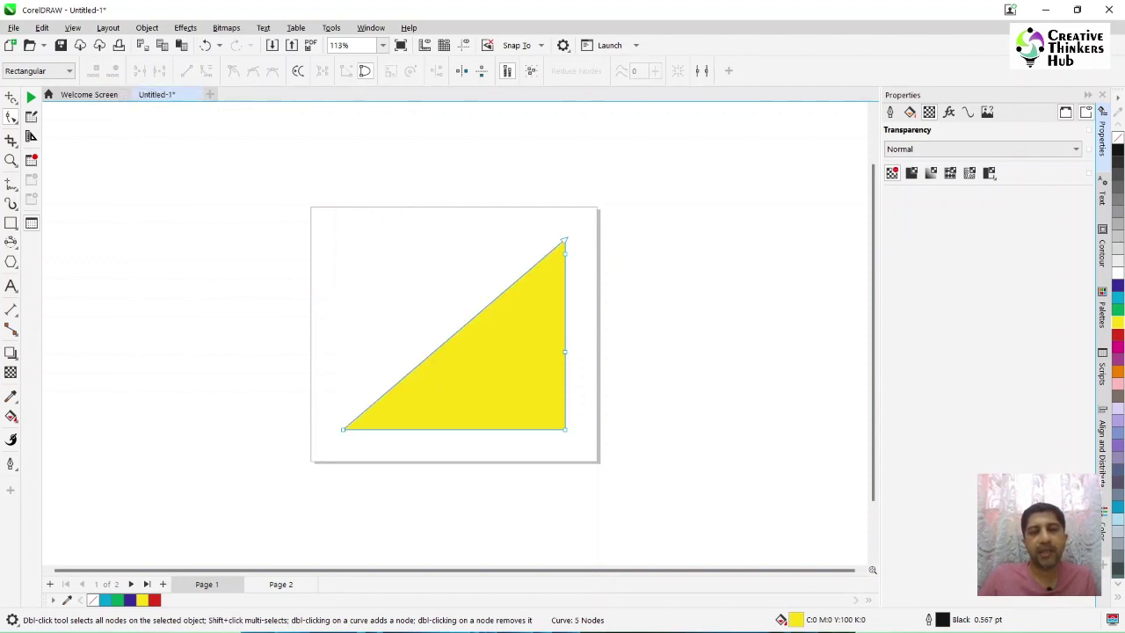
key(ctrl+z)
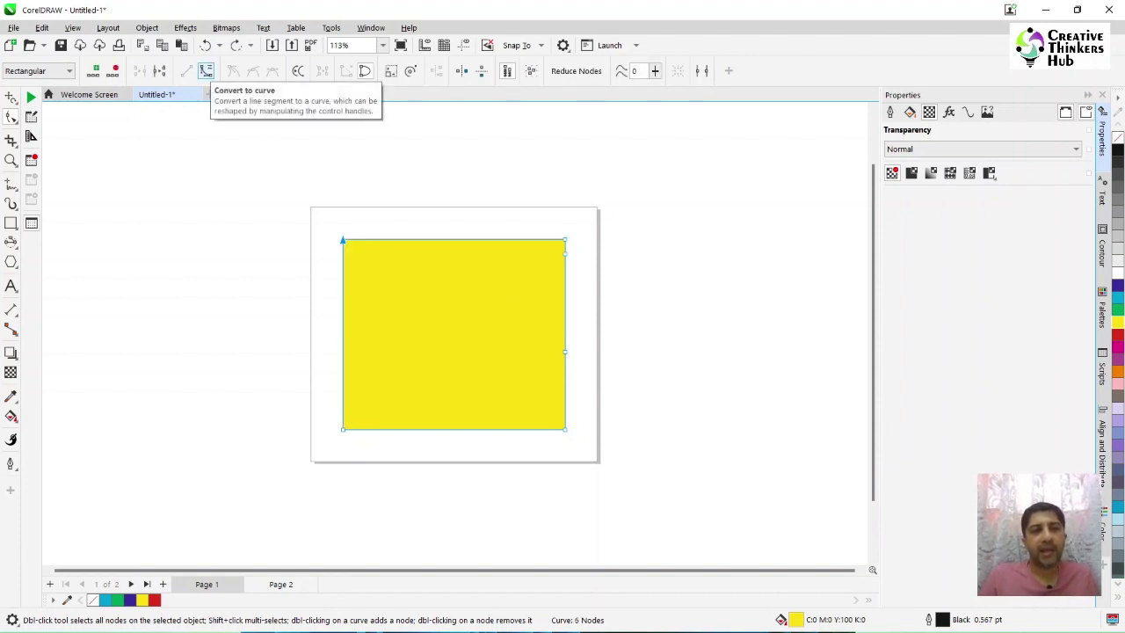
Try converting the left edge to a curve and deleting the upper-left corner node, and undo both
click(206, 70)
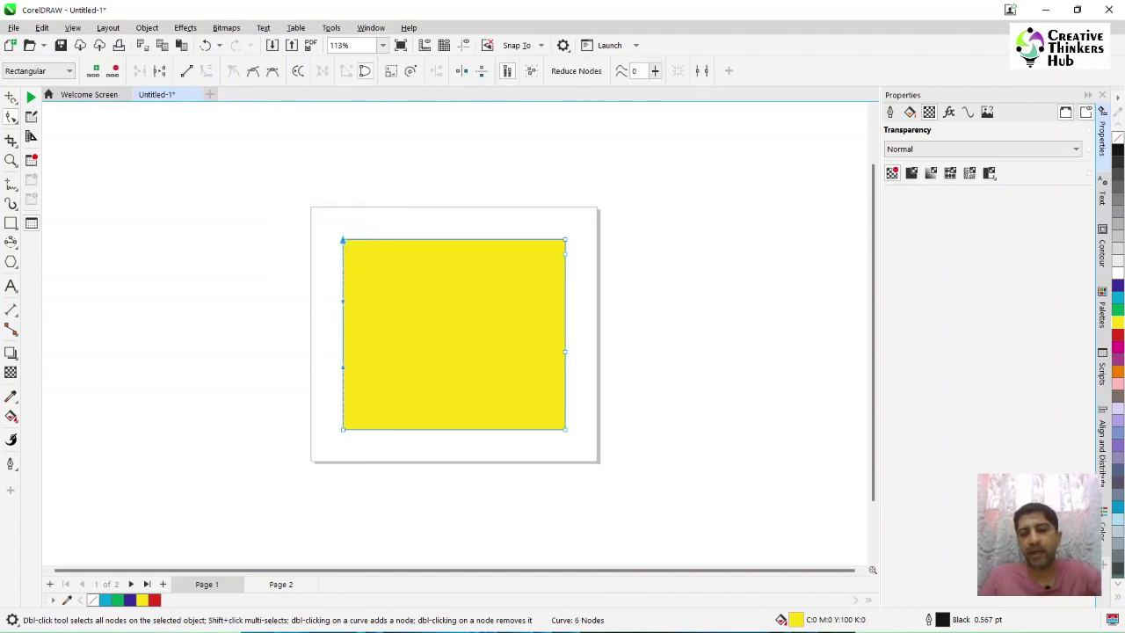
key(Delete)
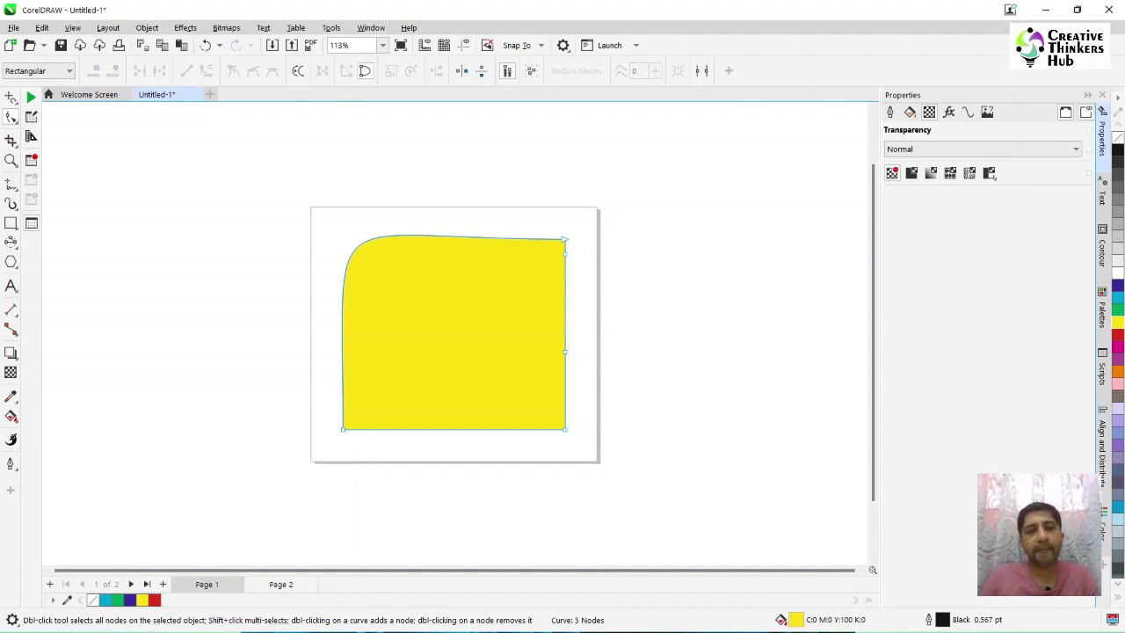
click(343, 429)
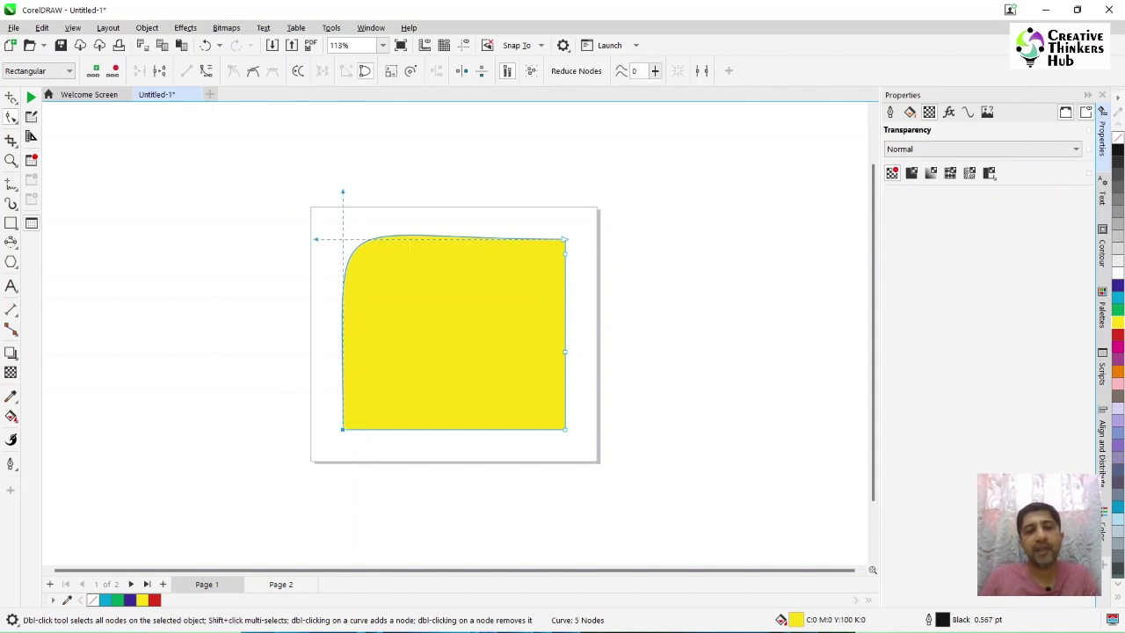
key(ctrl+z)
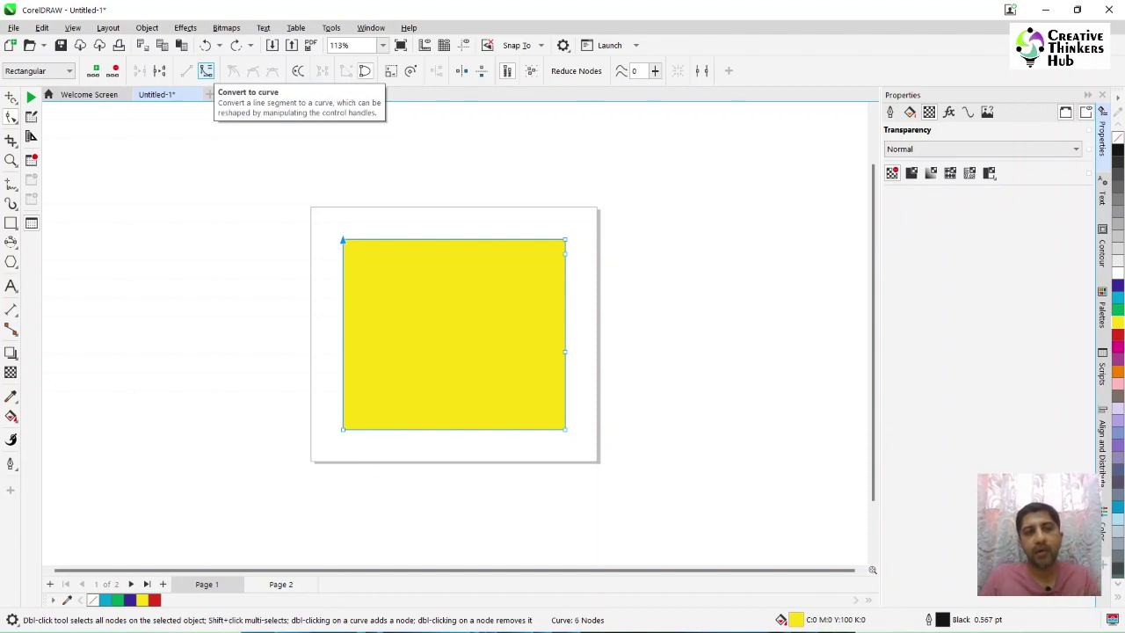
Convert the left edge to a curve bulging outward past the page and delete the upper-left corner node
click(206, 70)
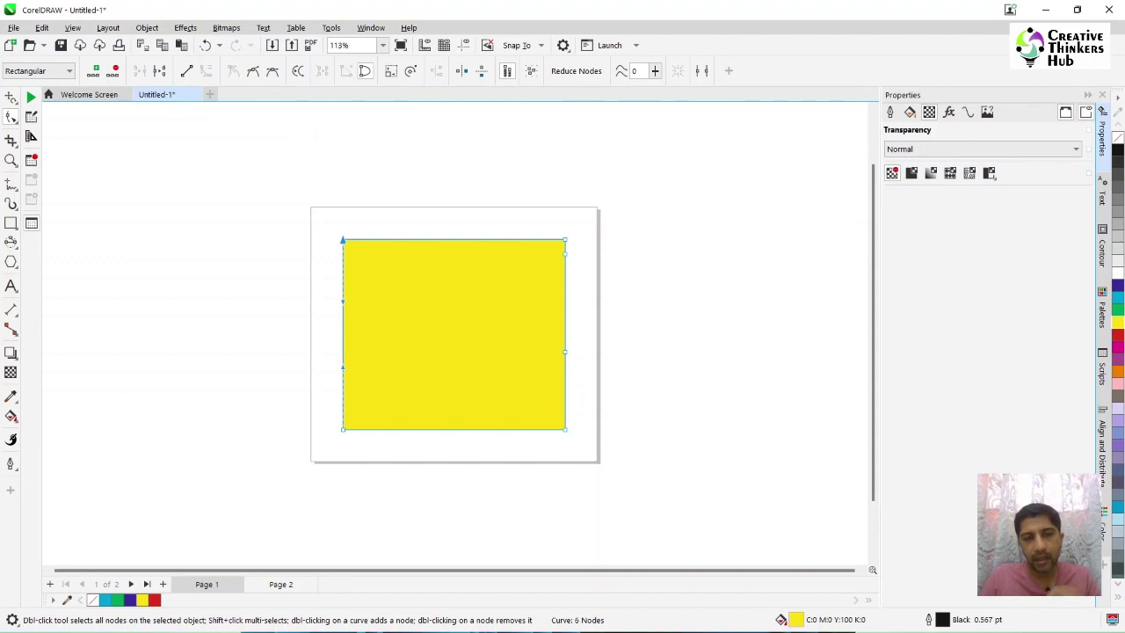
drag(343, 302, 218, 377)
key(Delete)
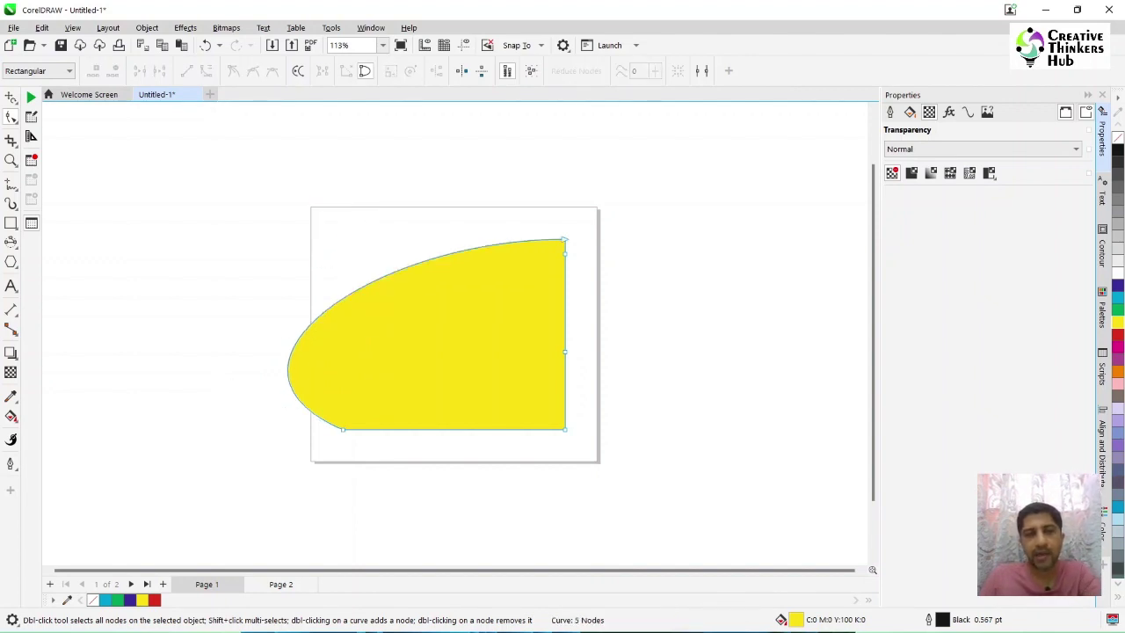
Reshape the long upper curve into an S shape by repositioning the control handles of its lower-left and upper-right nodes
click(343, 429)
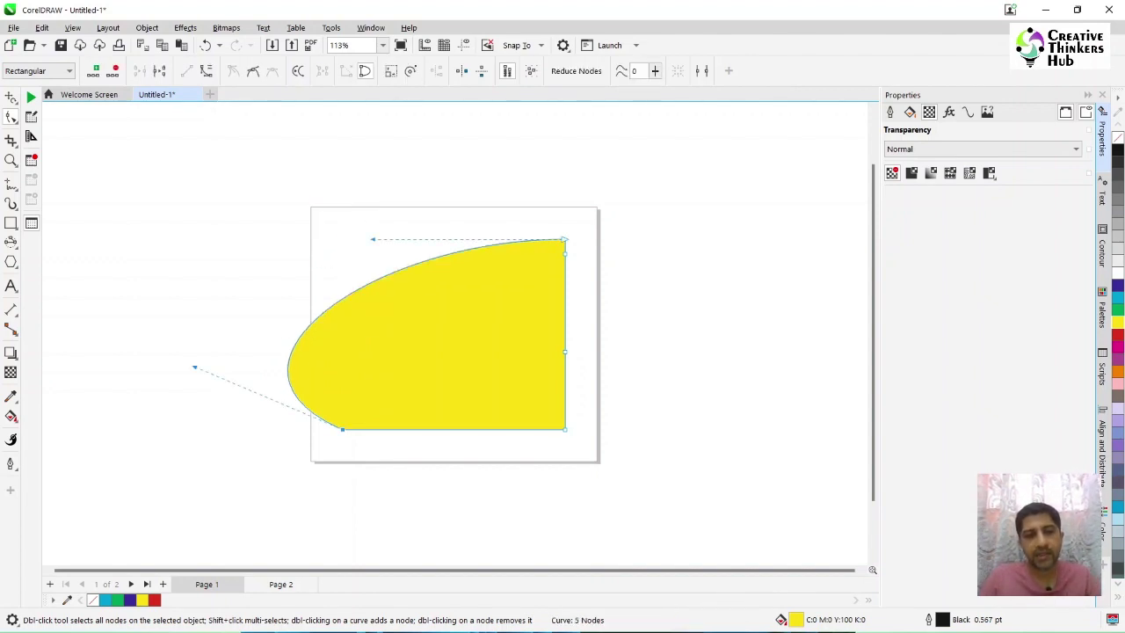
drag(194, 366, 260, 375)
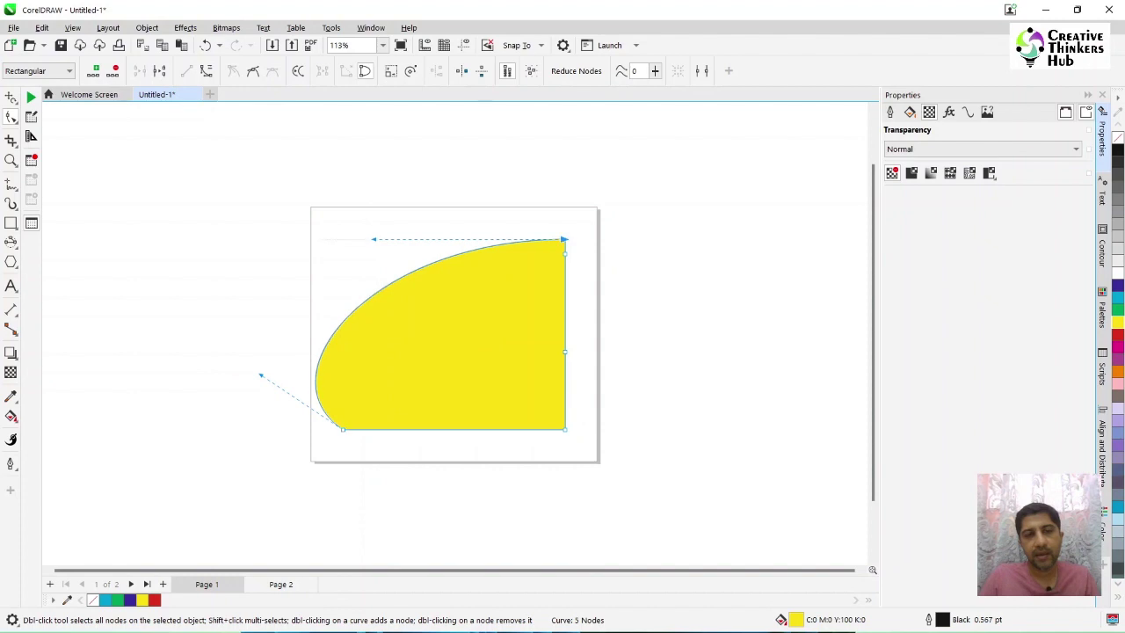
drag(373, 238, 515, 414)
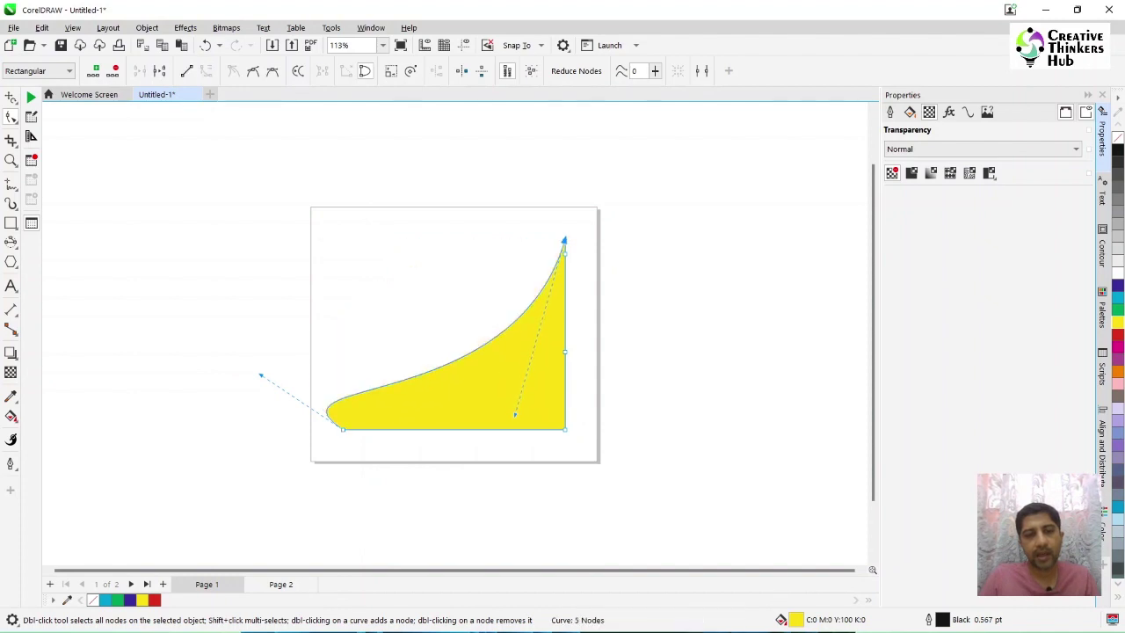
drag(260, 375, 278, 267)
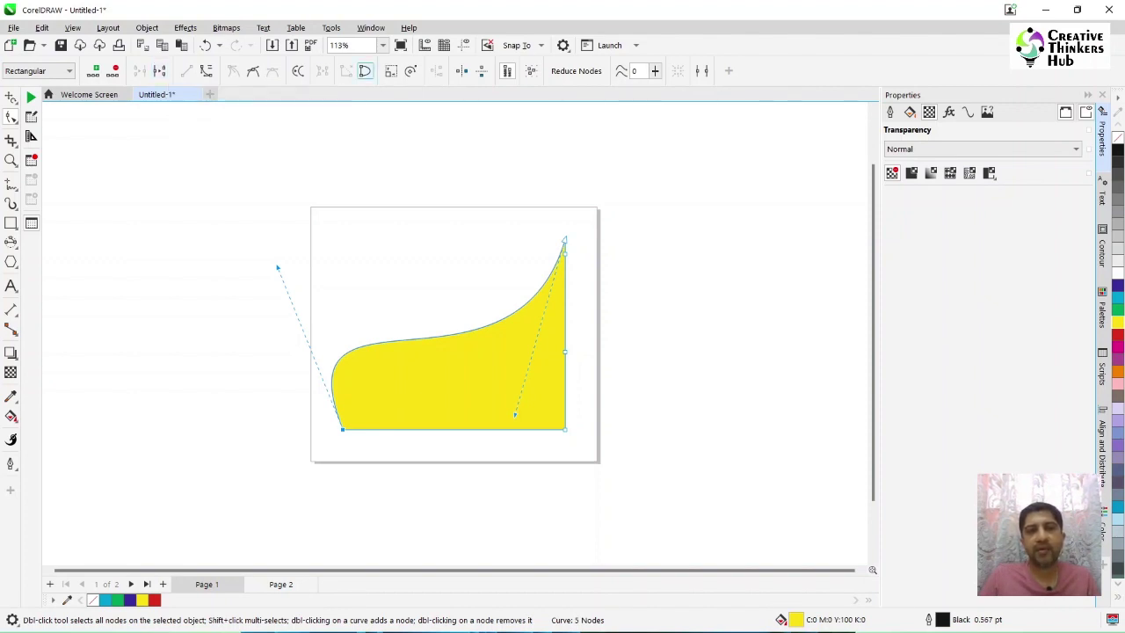
Break the curve at the lower-left node, move the loose end up and outward, and close the gap with a straight segment
click(159, 71)
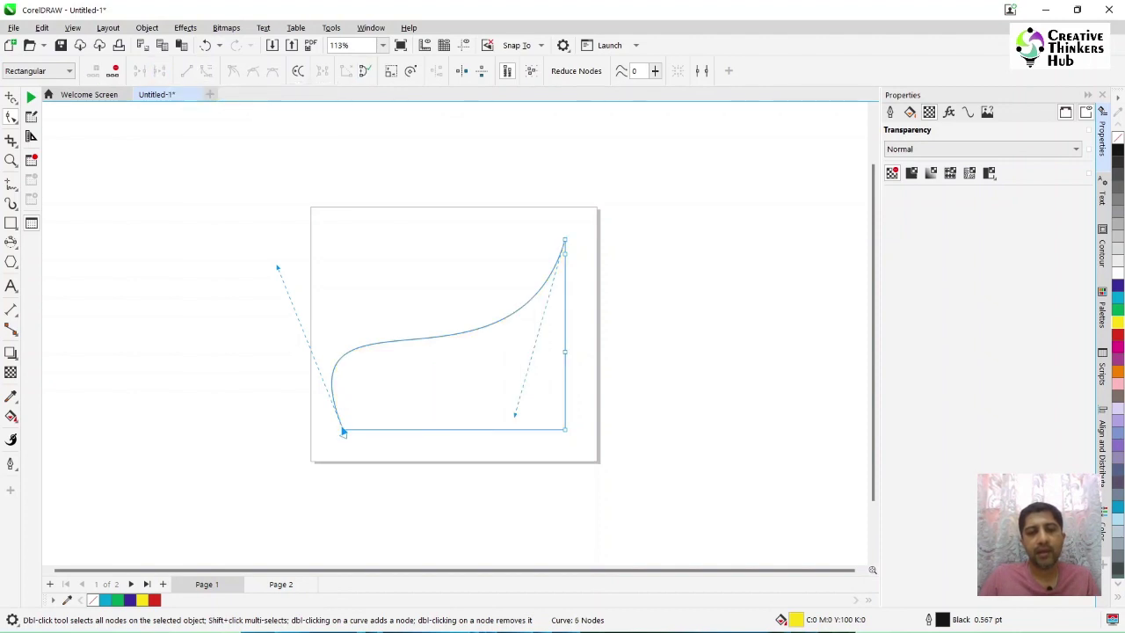
drag(343, 430, 315, 398)
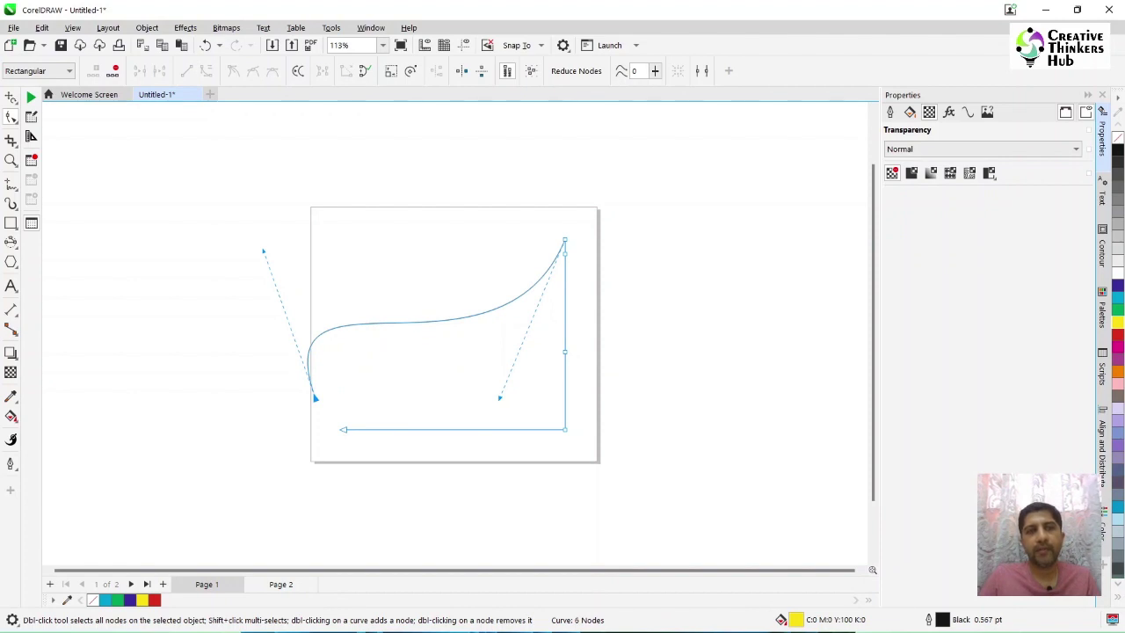
click(366, 70)
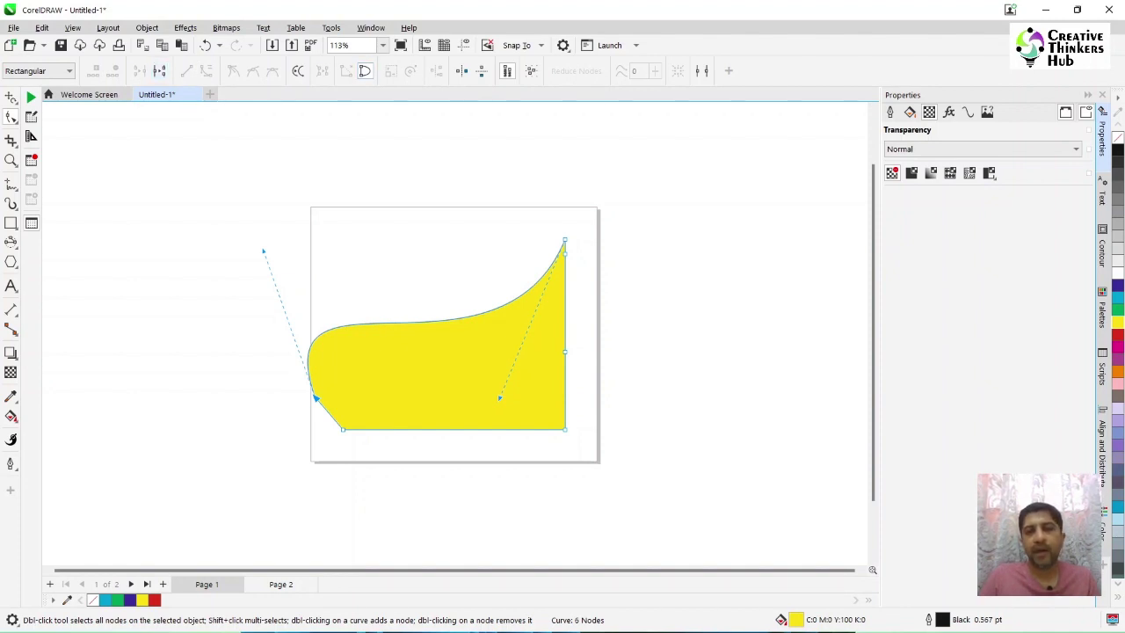
Flatten the upper curve with the upper-right node's handle, and convert that curve to a straight line
mouse_move(519, 254)
mouse_down()
mouse_move(610, 279)
mouse_move(575, 264)
mouse_up()
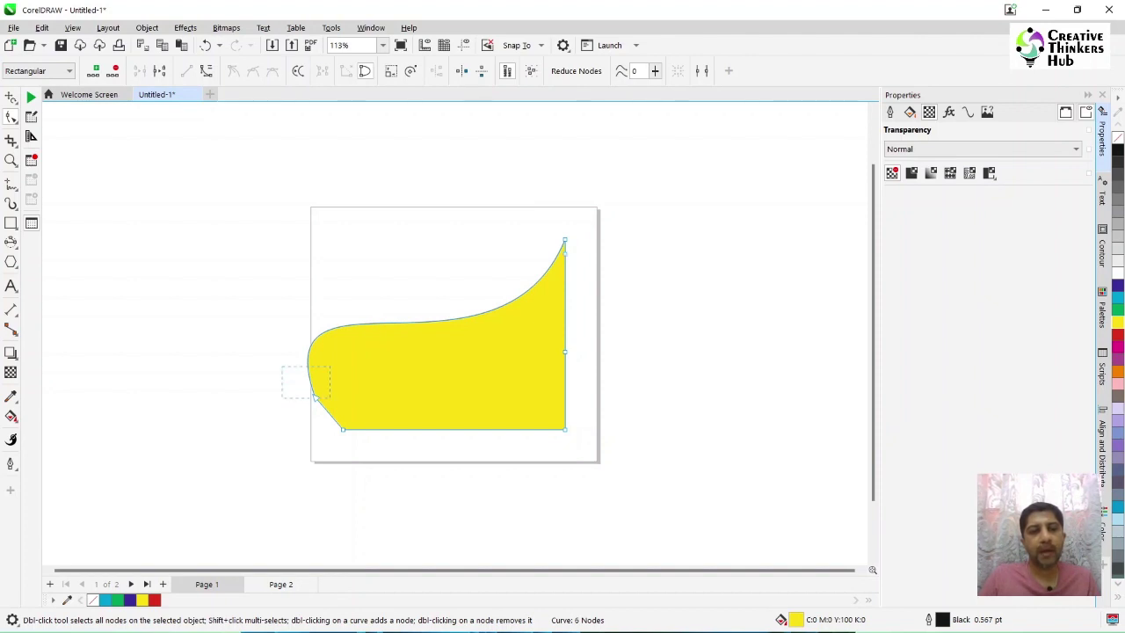
drag(314, 396, 315, 397)
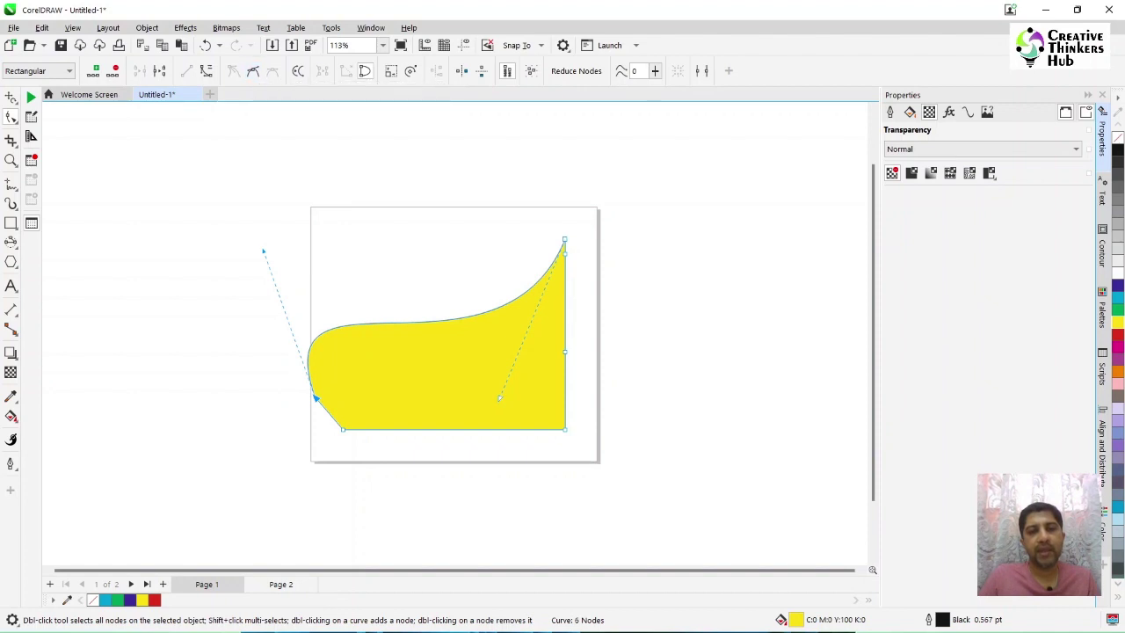
click(564, 239)
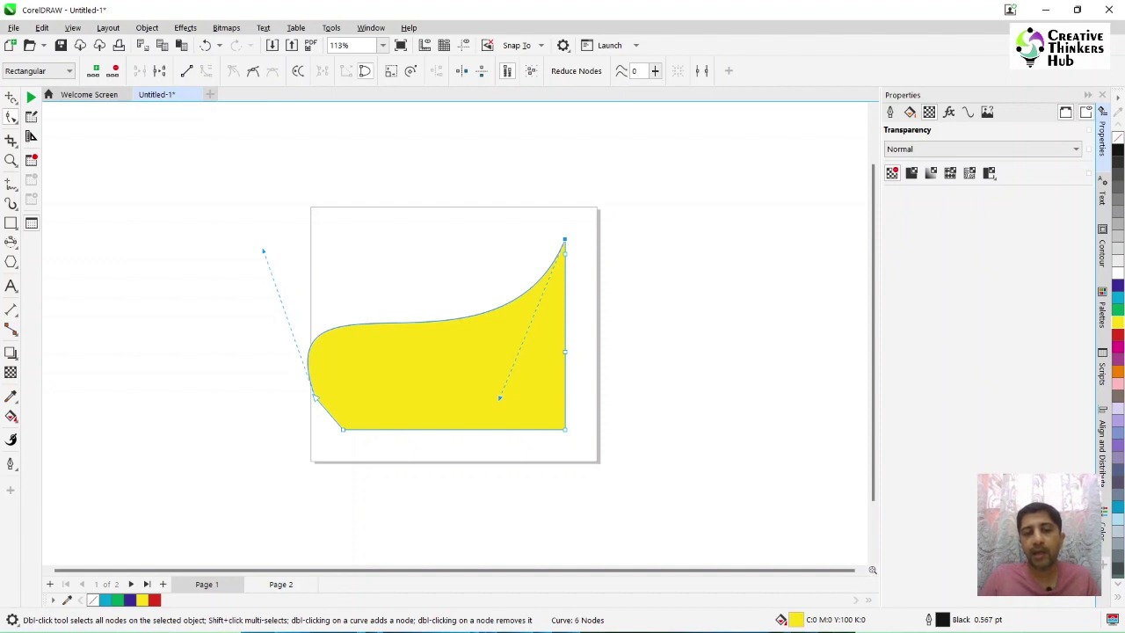
drag(499, 399, 463, 252)
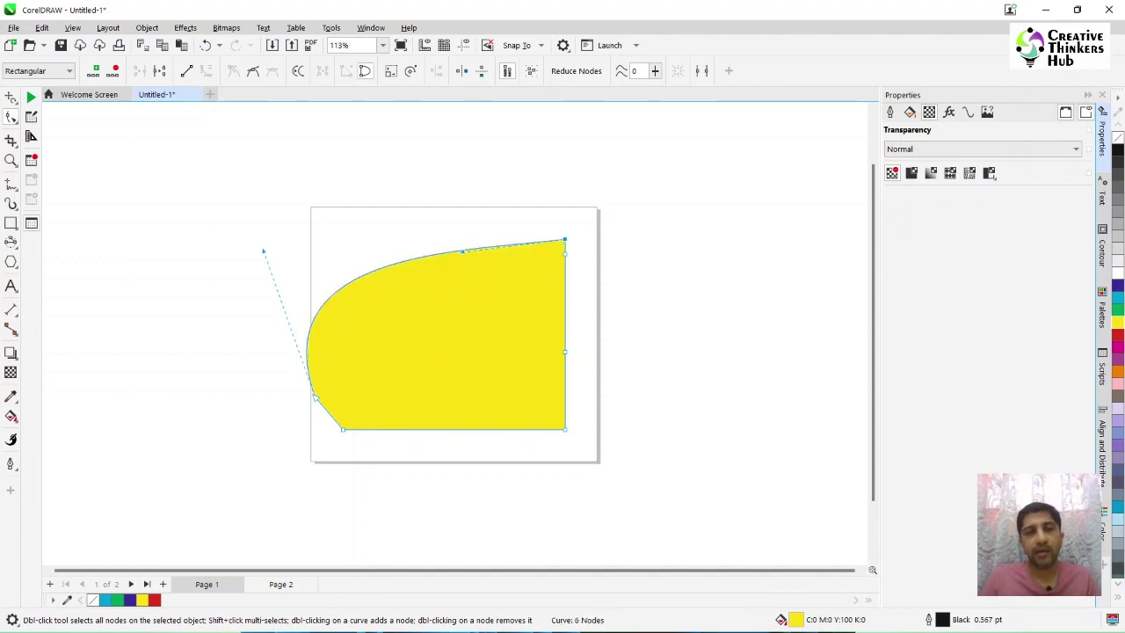
click(186, 71)
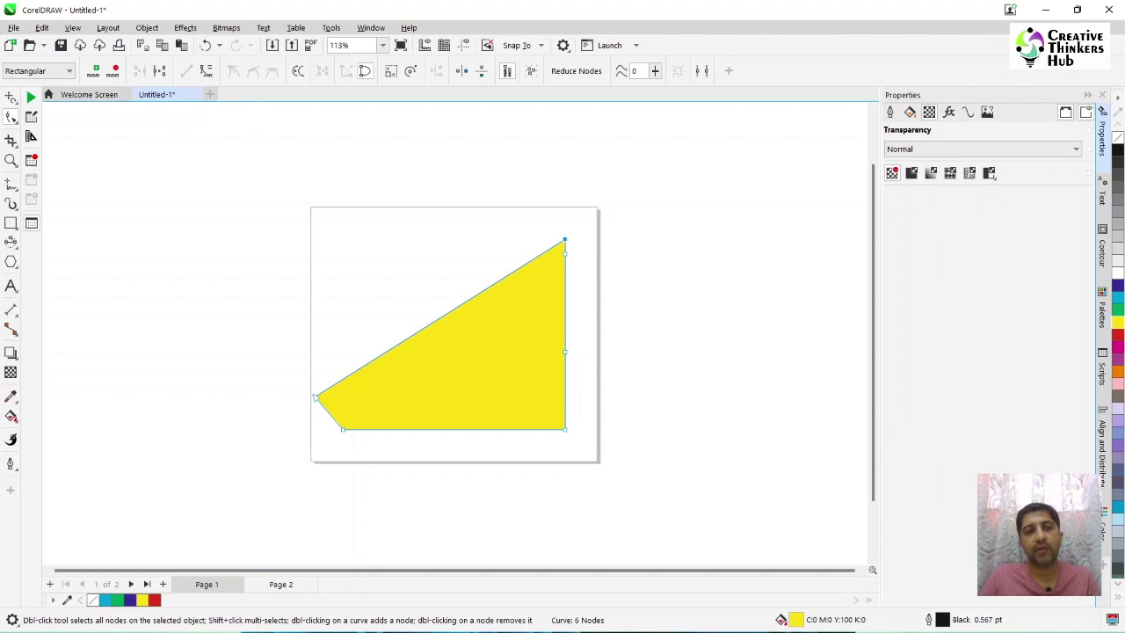
Convert the sloping upper edge back to a curve and pull its two handles in opposite directions to form an S shape
click(206, 70)
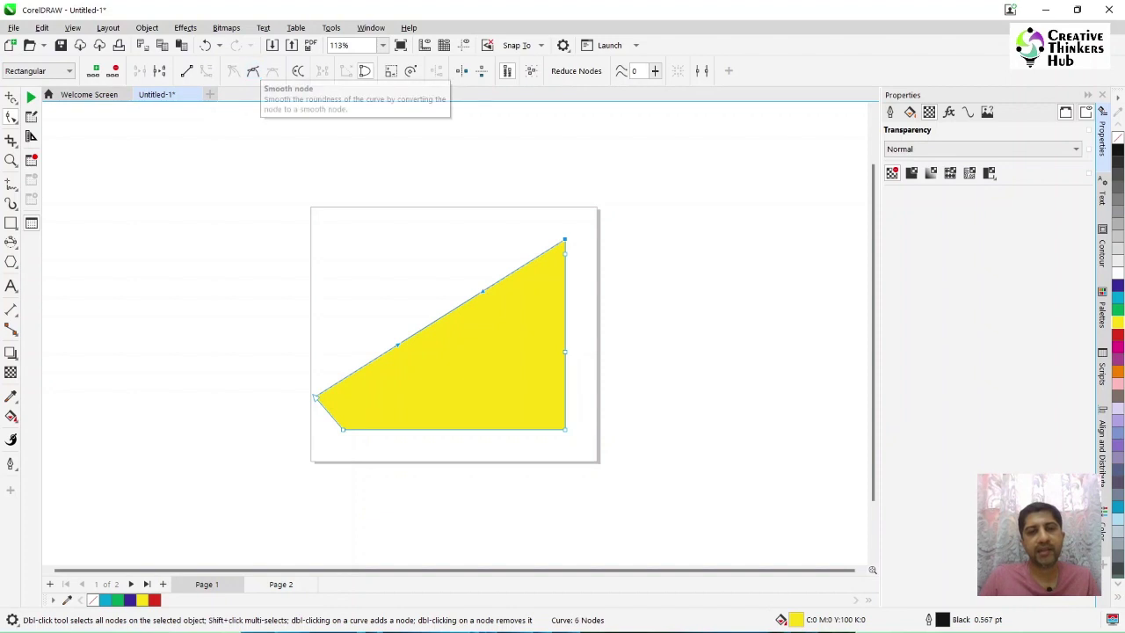
drag(482, 291, 517, 356)
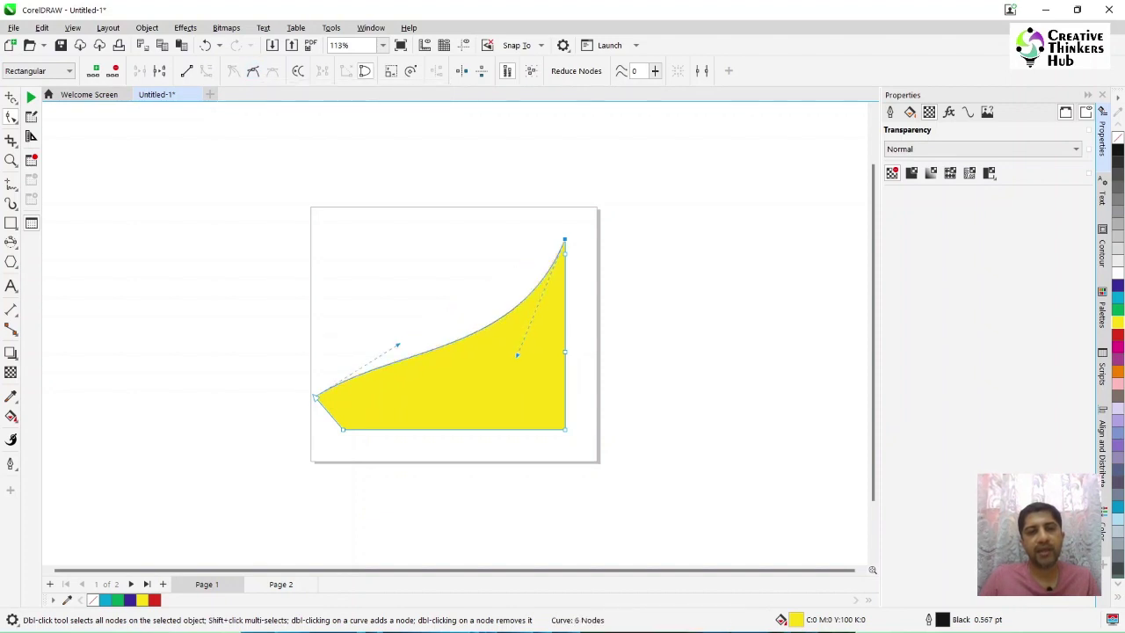
drag(398, 345, 376, 226)
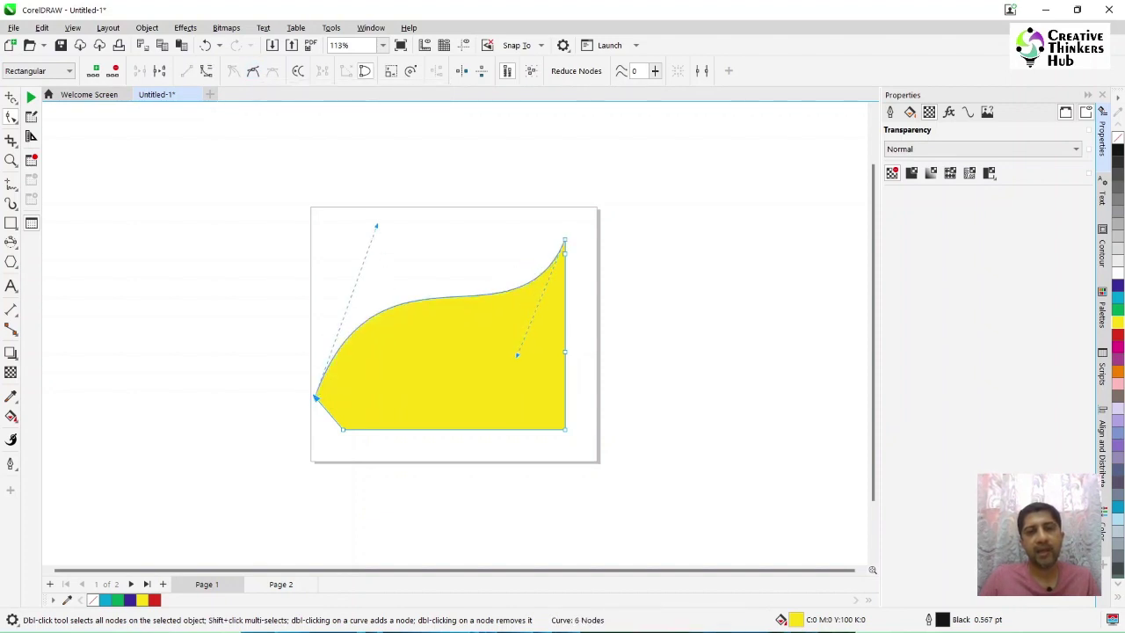
Try making the upper-right corner node smooth and shortening its vertical handle, and undo both
click(564, 239)
click(565, 244)
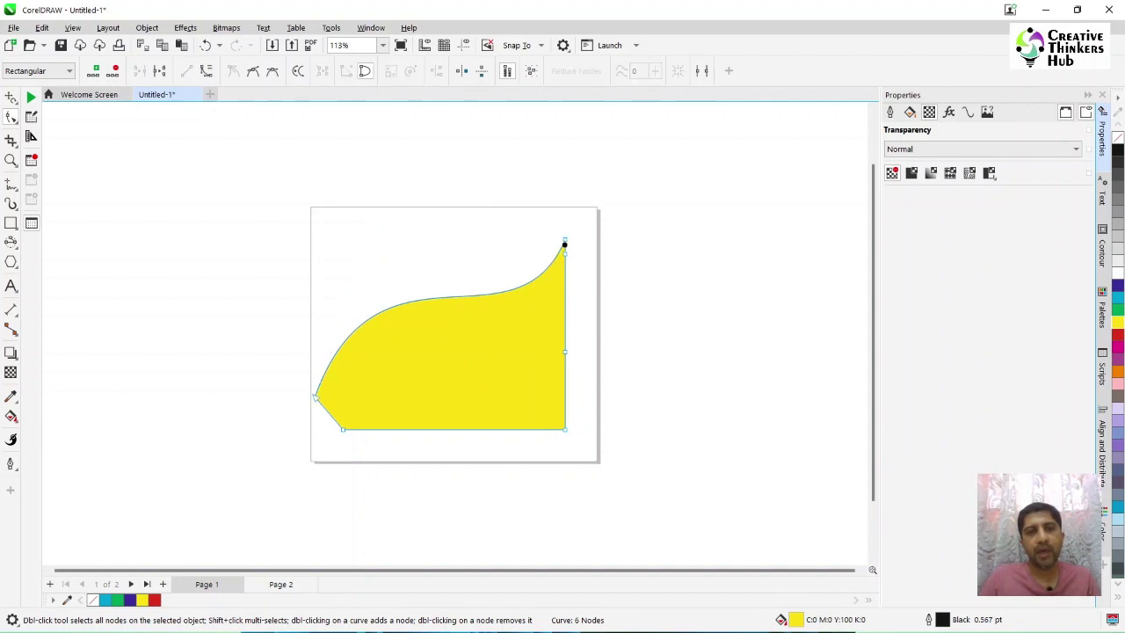
click(565, 254)
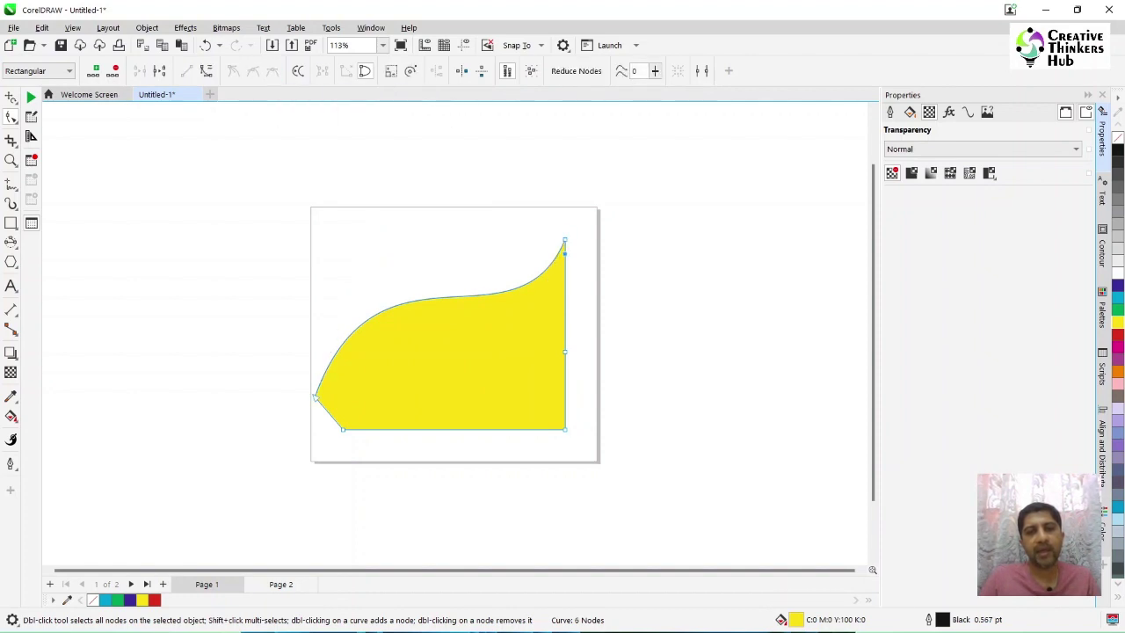
drag(553, 233, 578, 243)
click(253, 70)
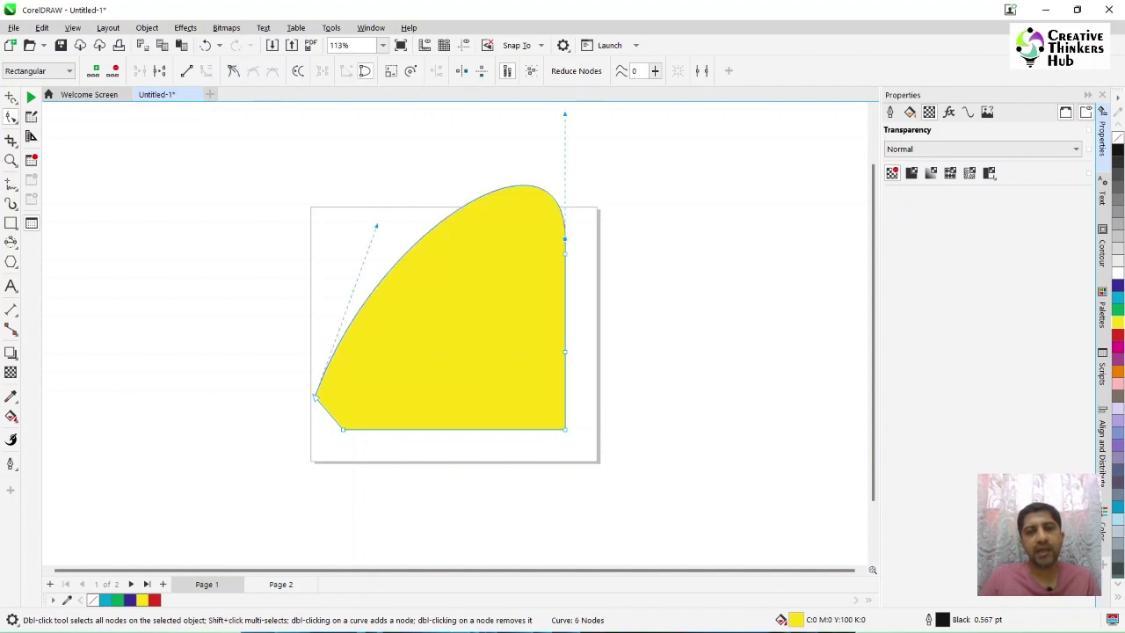
drag(564, 113, 565, 193)
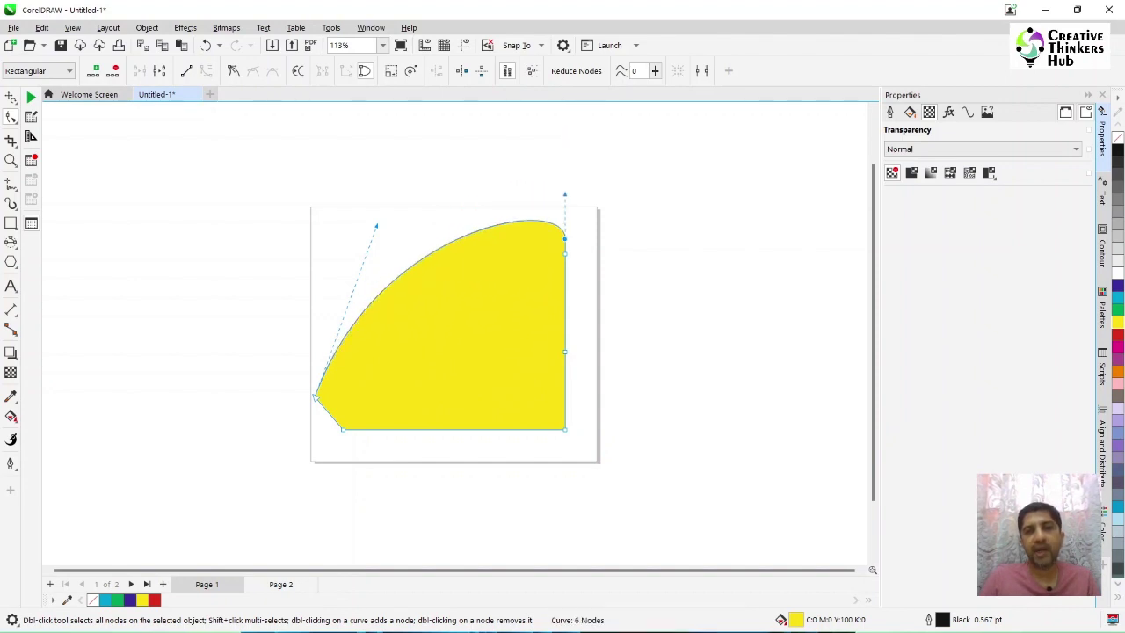
drag(565, 194, 516, 373)
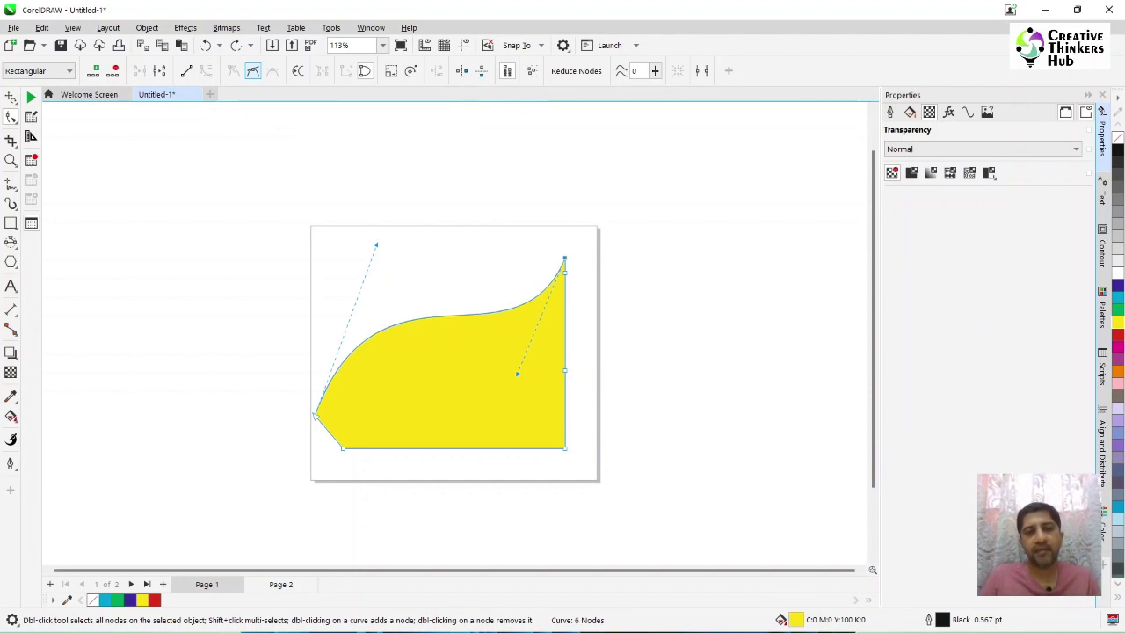
Make the upper-right corner node smooth and move the node just below it outward past the page's right edge
click(253, 70)
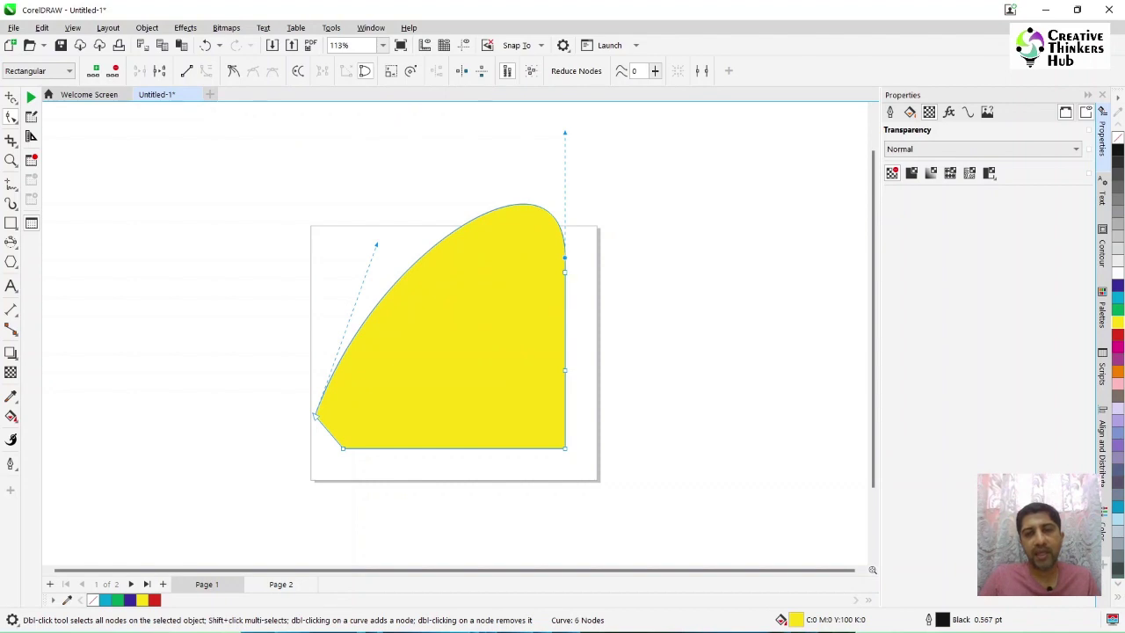
drag(564, 258, 624, 279)
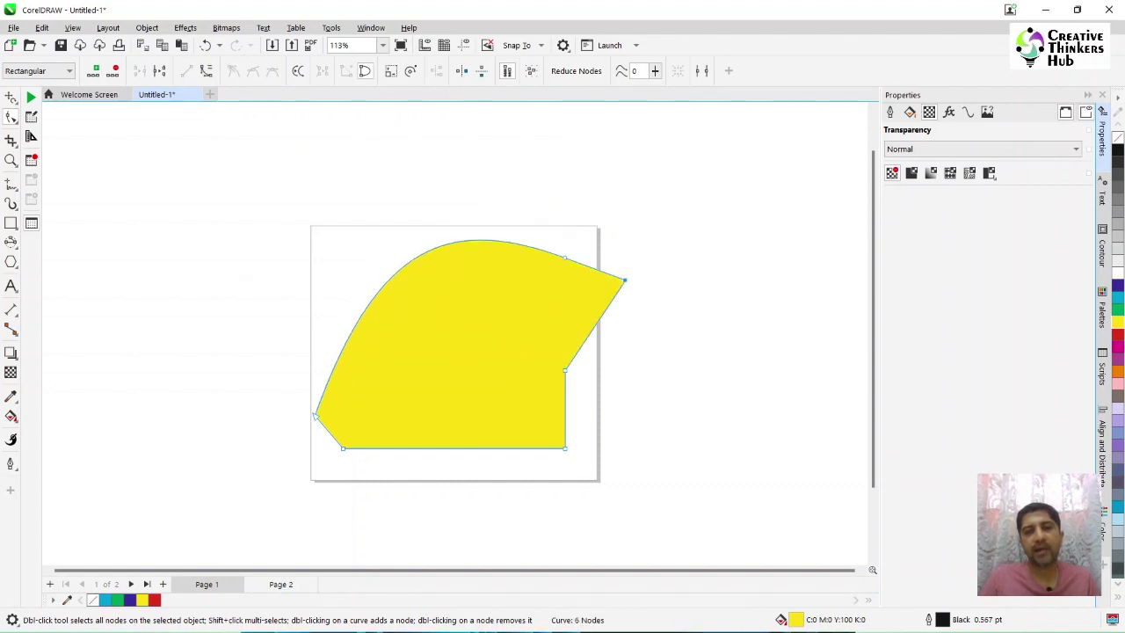
click(564, 257)
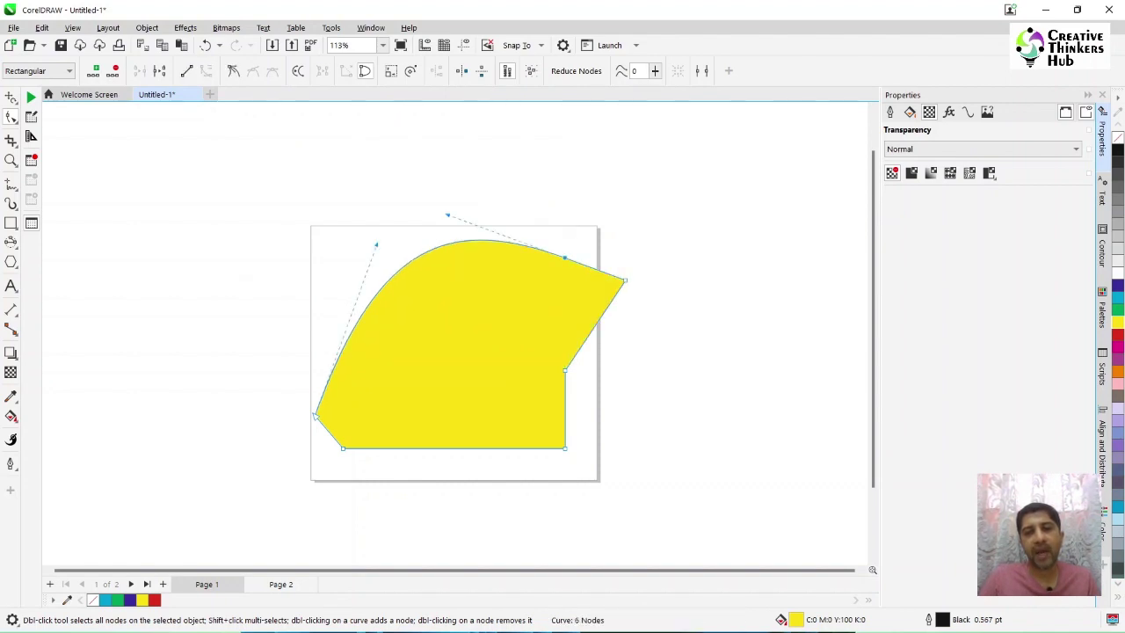
drag(624, 279, 648, 292)
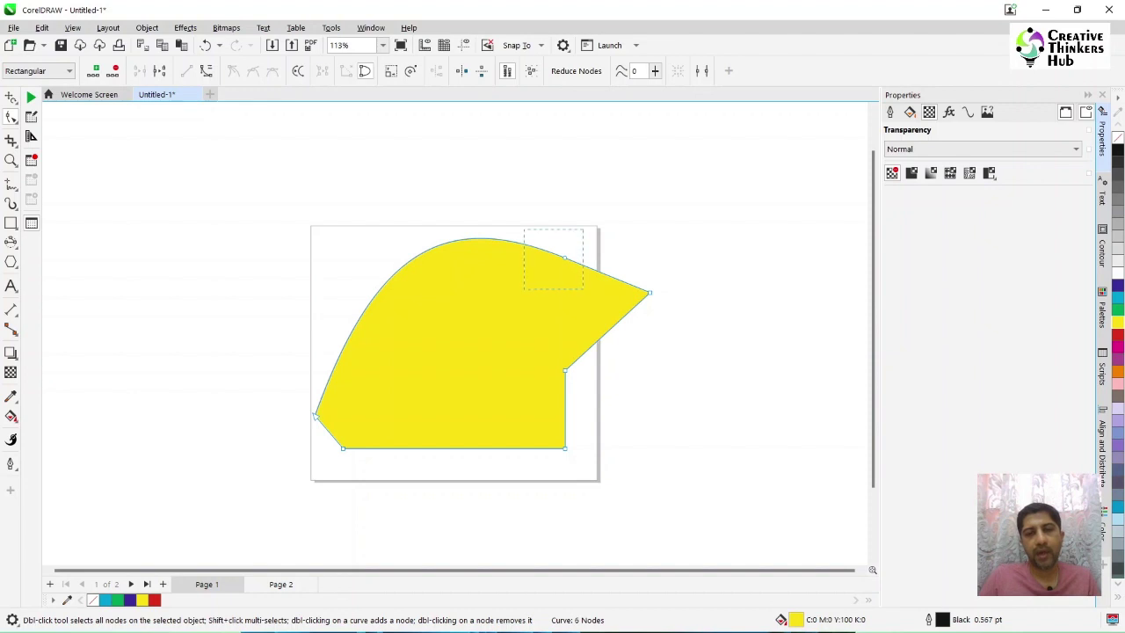
Make the smooth node a cusp, convert the straight segment beside it to a curve, and pull its handle inward to form a notch
drag(523, 229, 583, 289)
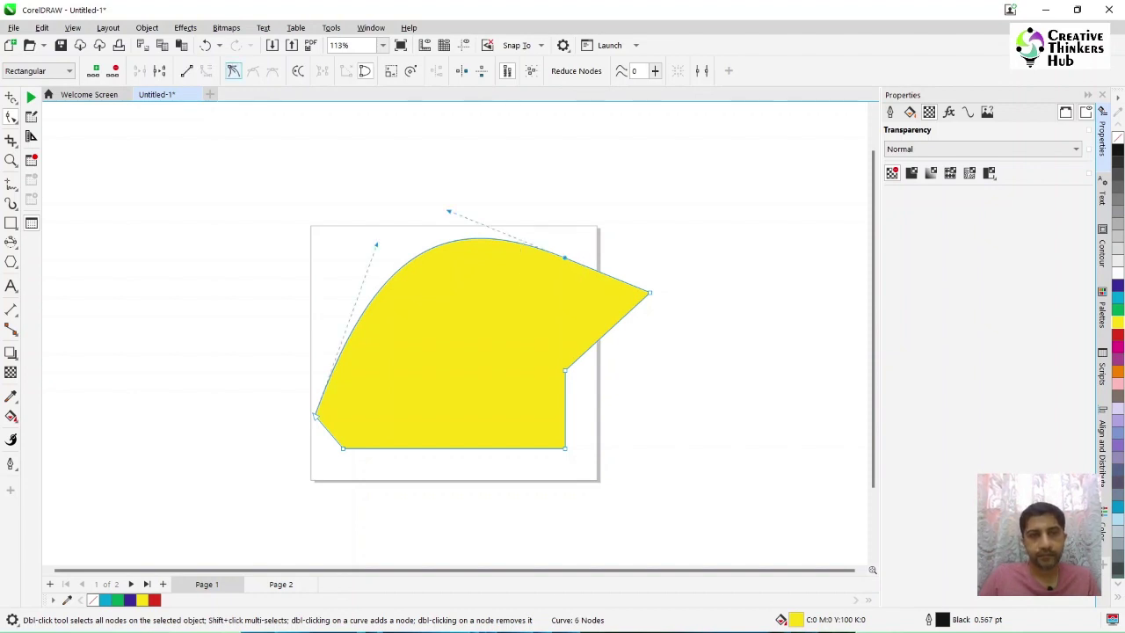
click(232, 71)
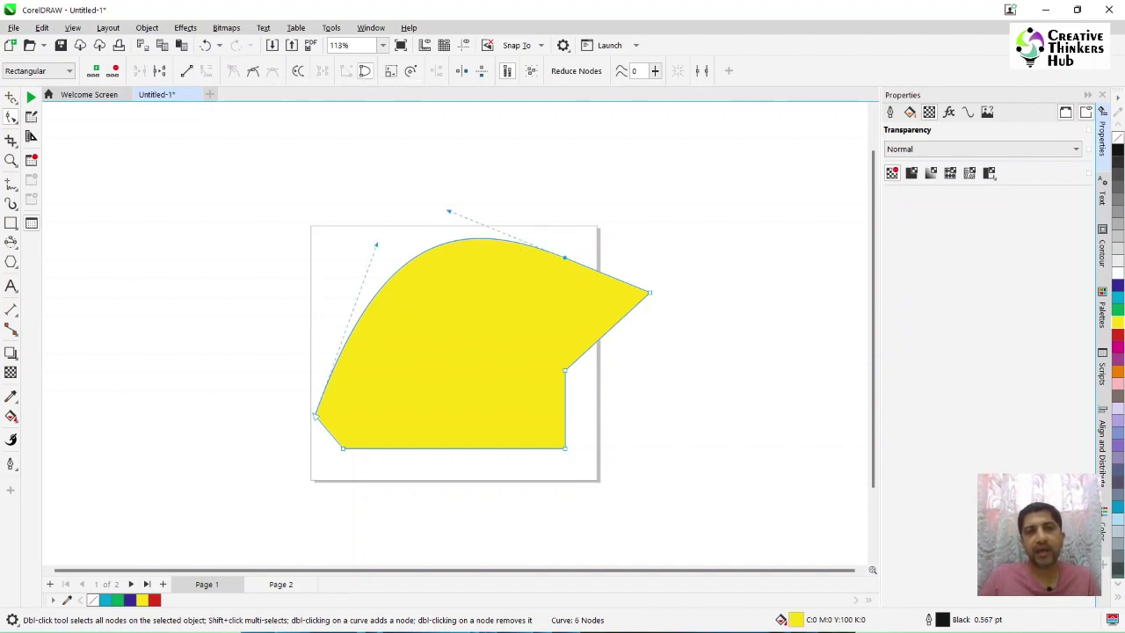
drag(567, 261, 621, 291)
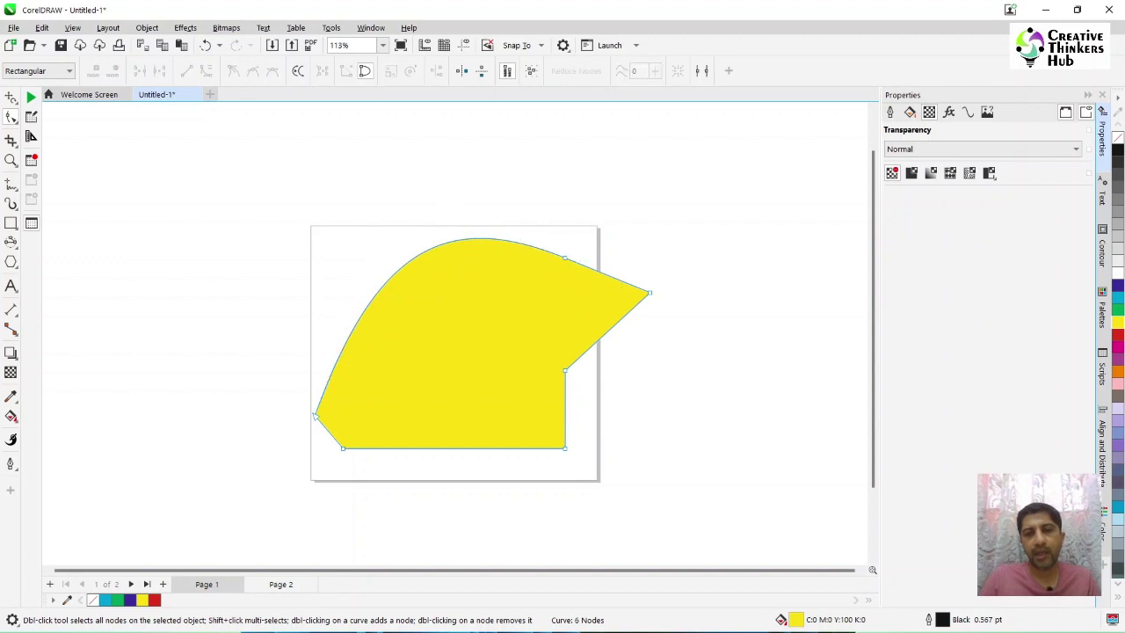
click(602, 272)
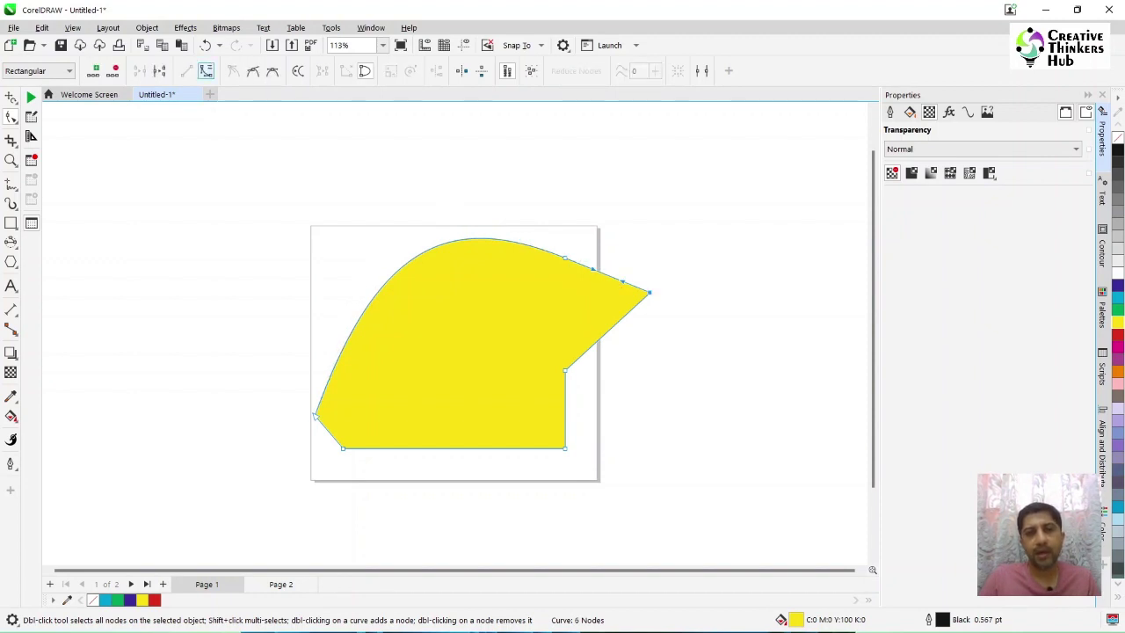
click(206, 70)
drag(602, 273, 531, 316)
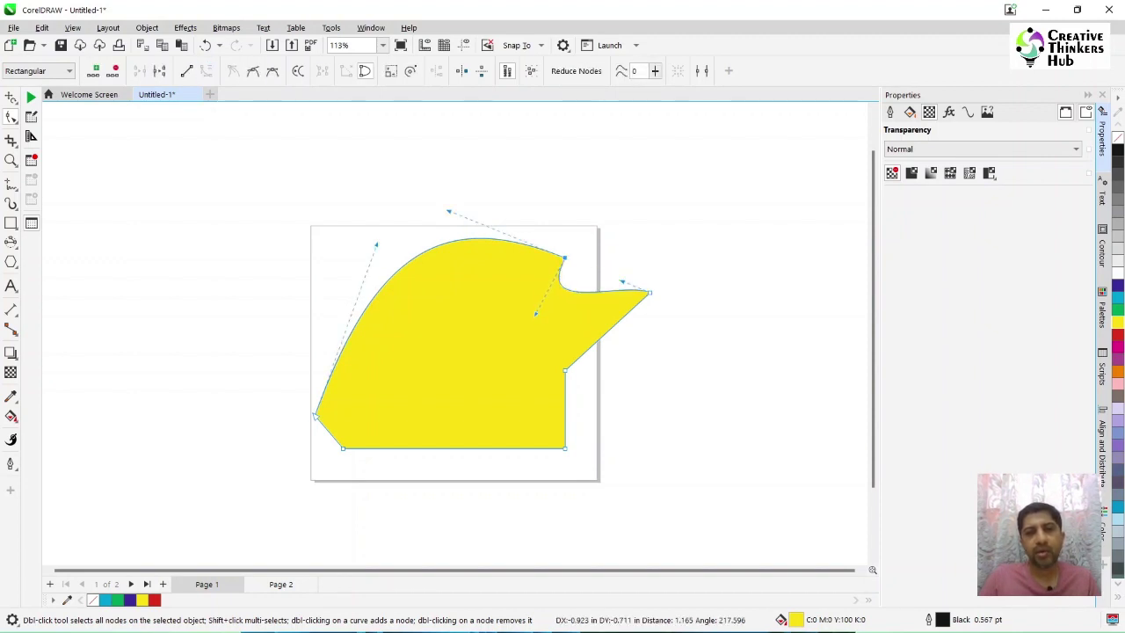
Make the node above the notch symmetrical and swing its equal handles to a nearly vertical direction
click(273, 71)
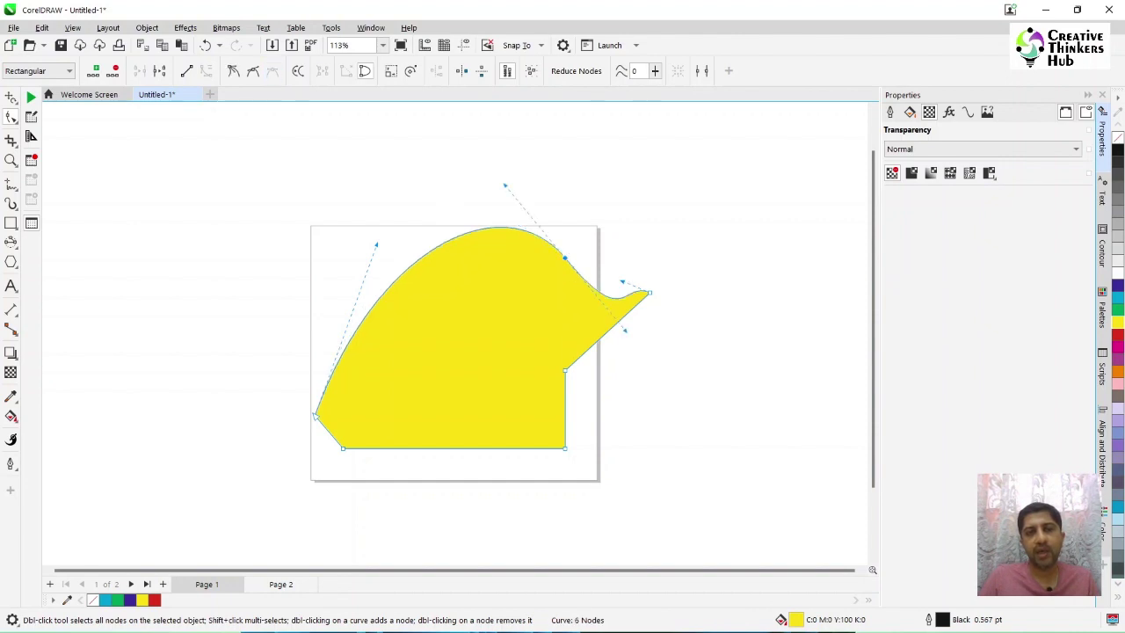
drag(626, 330, 523, 148)
drag(606, 367, 545, 371)
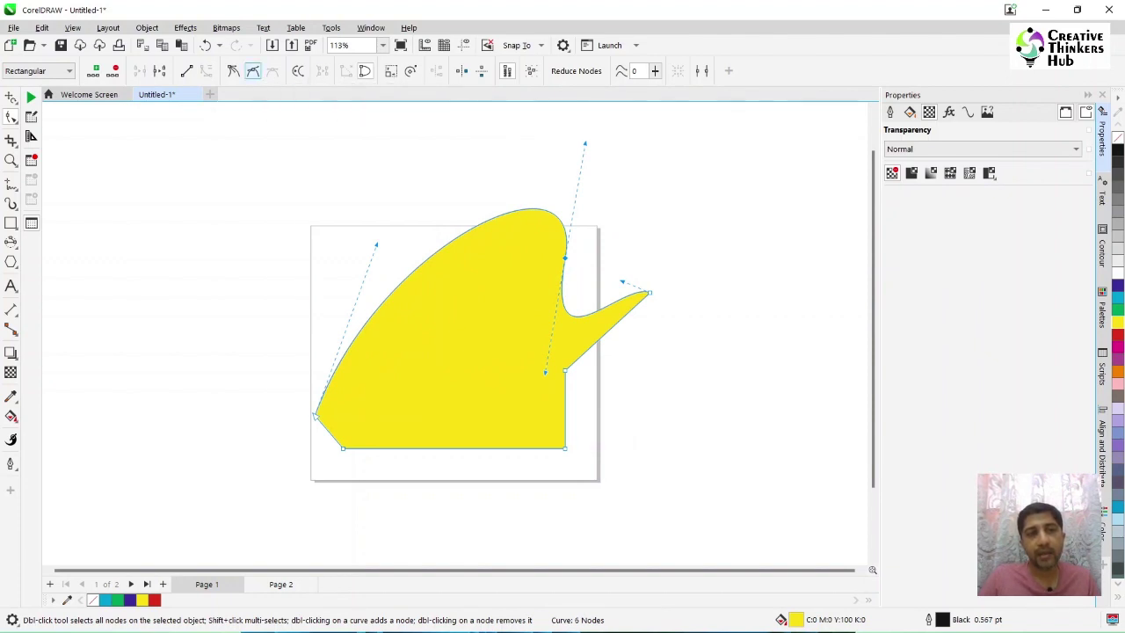
Make the node above the notch smooth and set its two aligned handles to different lengths
click(252, 70)
drag(545, 371, 589, 300)
drag(506, 157, 724, 150)
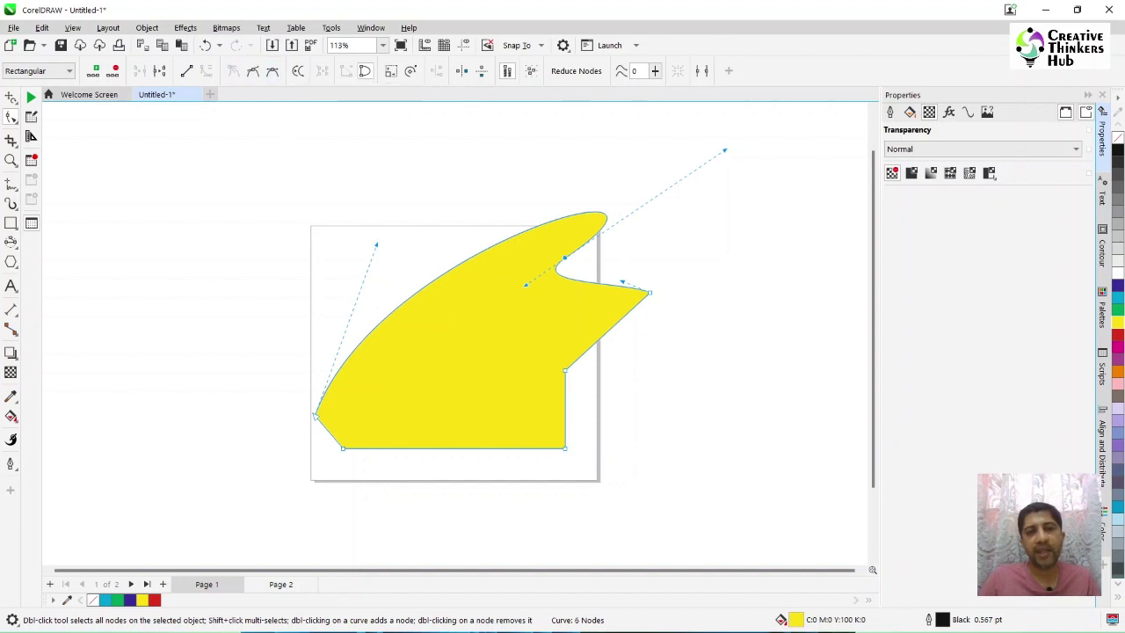
Move the two handles of the cusp node above the notch independently, swinging the upper one toward the upper left
drag(526, 285, 482, 398)
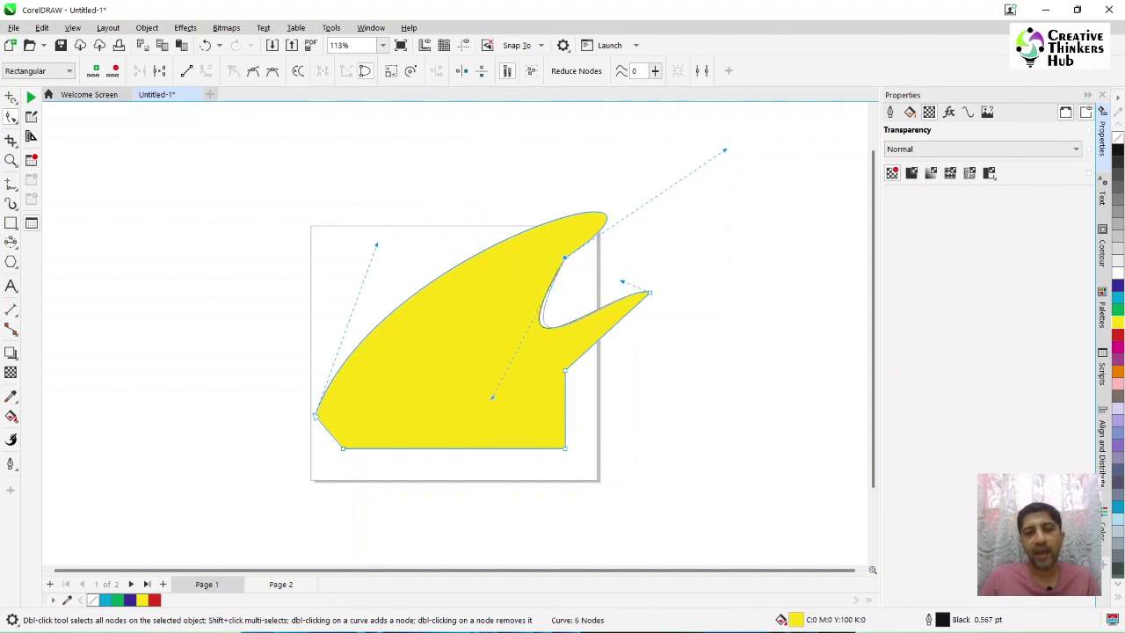
drag(547, 303, 527, 288)
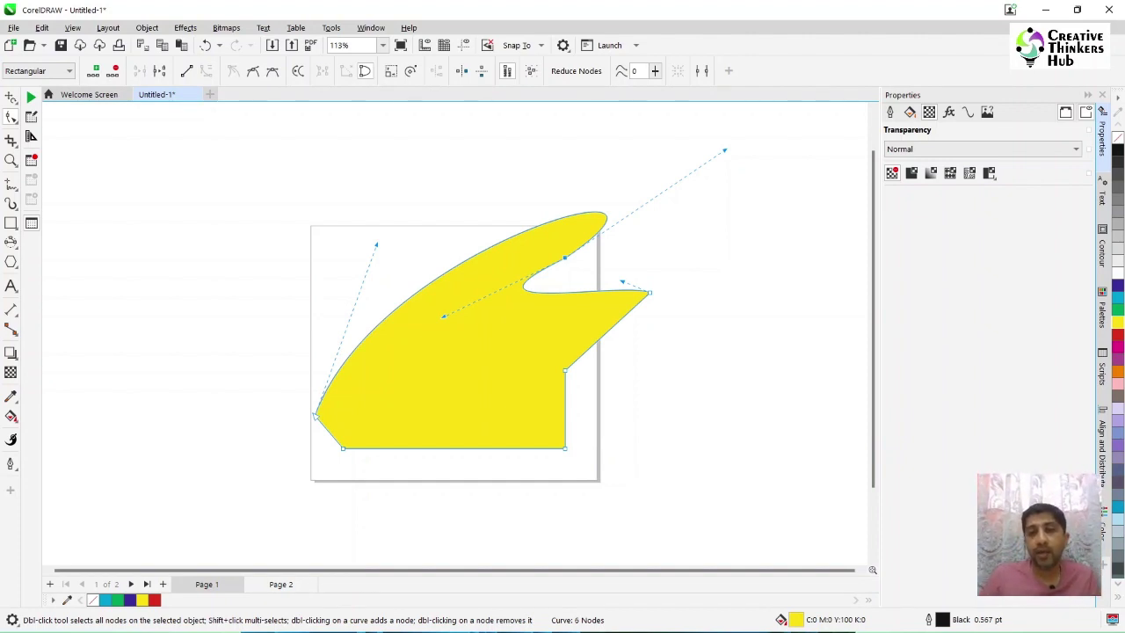
drag(724, 151, 495, 136)
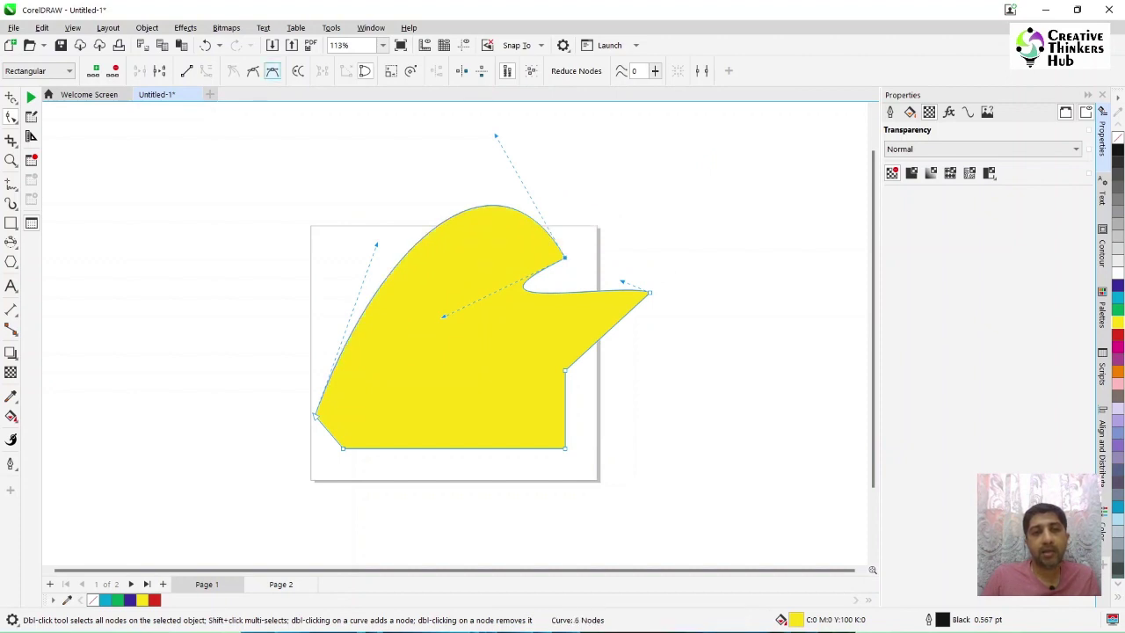
Switch the node above the notch between symmetrical and smooth while adjusting its handles, ending with long, equal diagonal handles
click(272, 70)
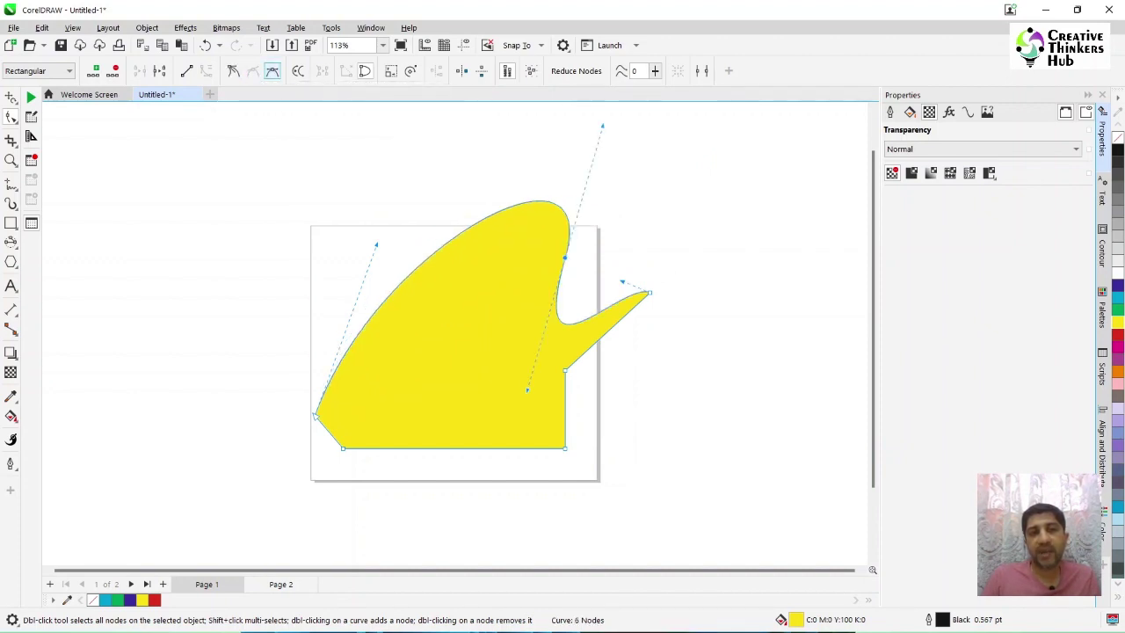
drag(602, 126, 575, 218)
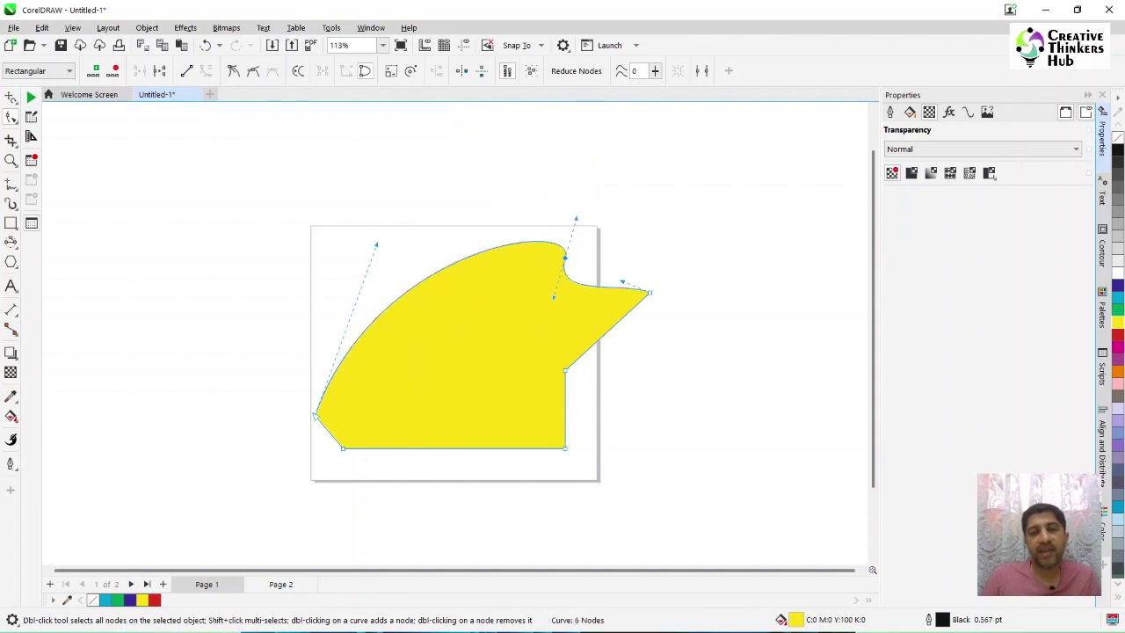
click(252, 71)
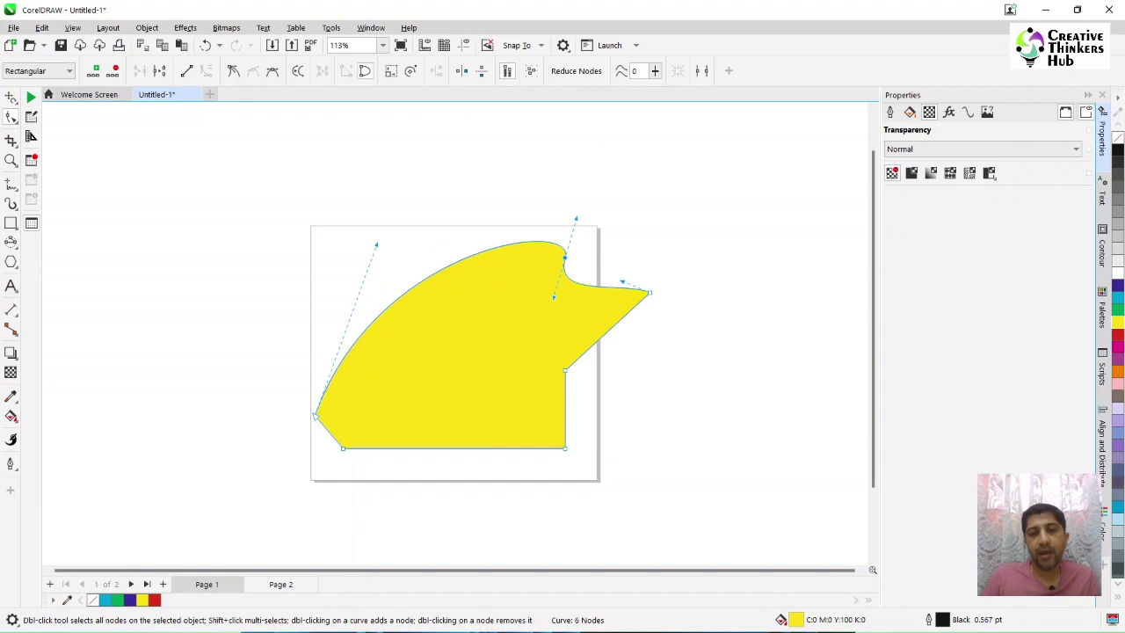
drag(553, 297, 420, 449)
click(271, 70)
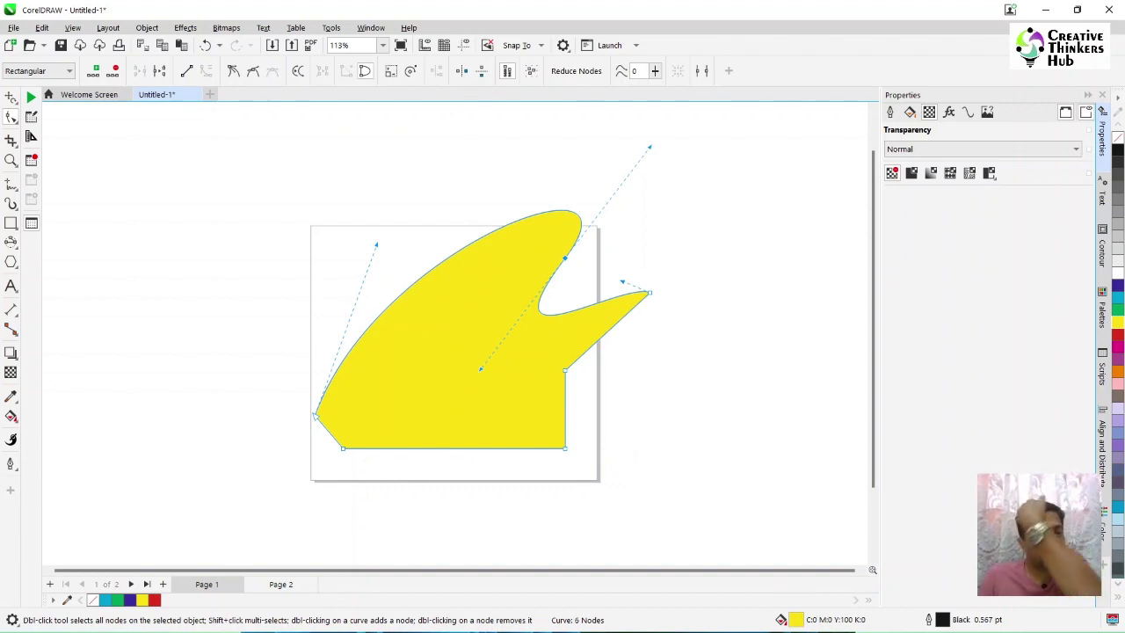
drag(463, 172, 686, 326)
Add three nodes spaced along the yellow shape's long curved edge
click(363, 332)
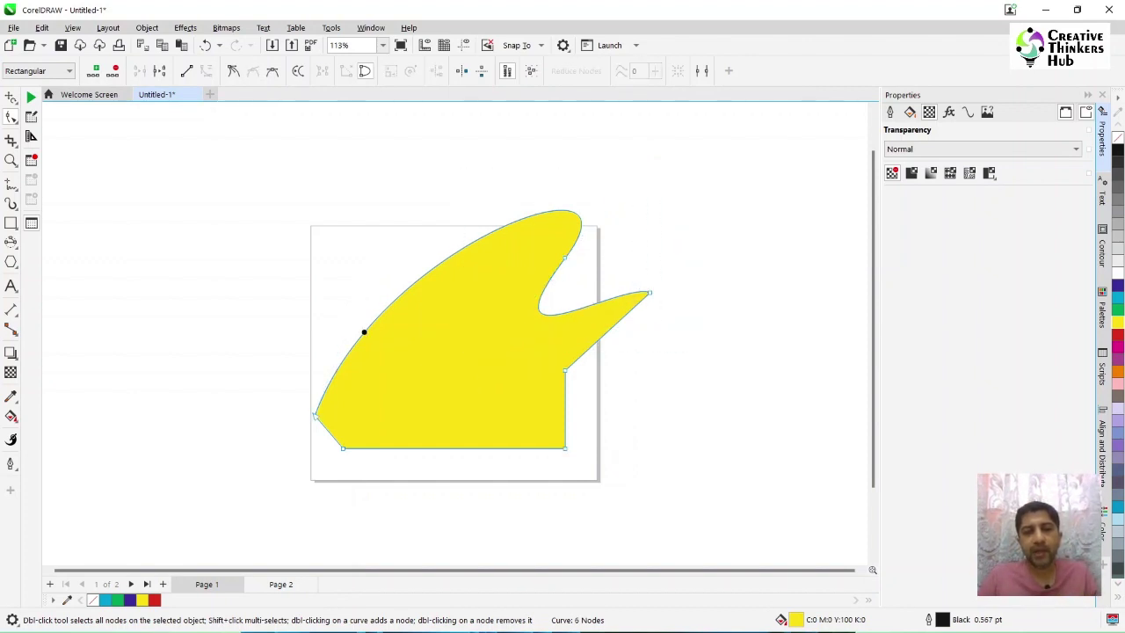
click(654, 70)
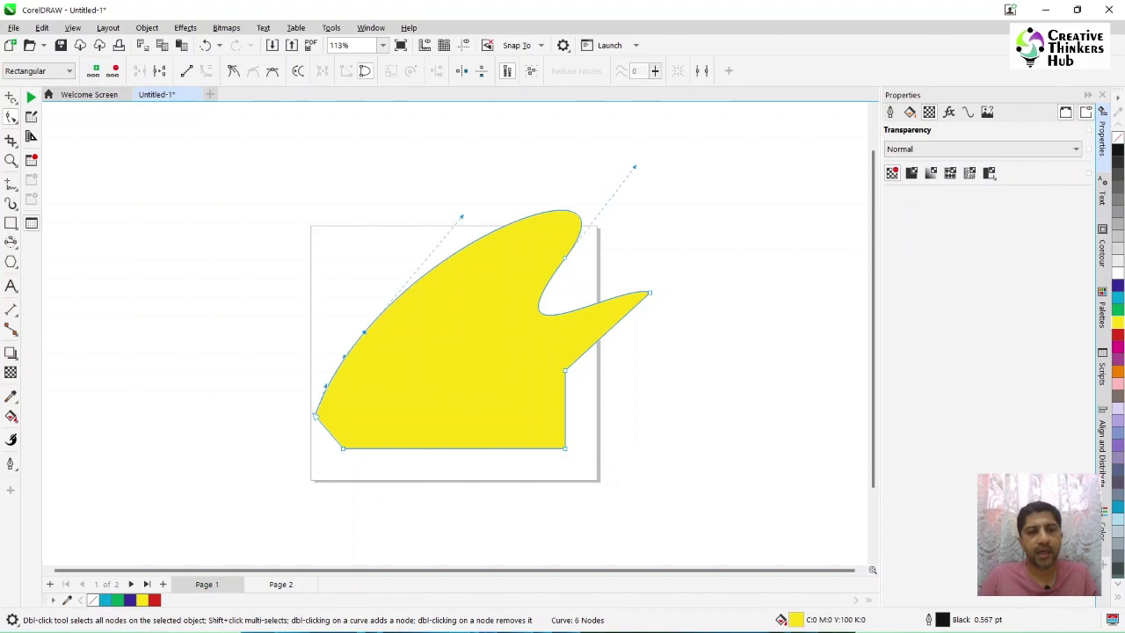
click(437, 265)
click(655, 70)
click(500, 228)
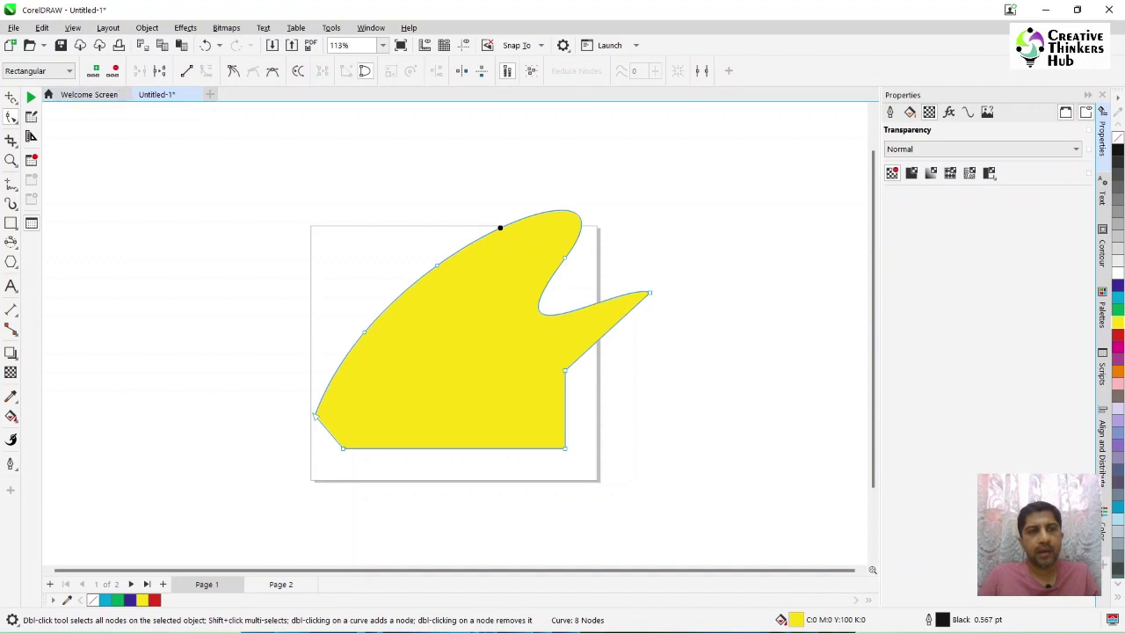
click(654, 71)
Select all nodes of the yellow shape and reduce them to remove the redundant ones
drag(371, 251, 703, 495)
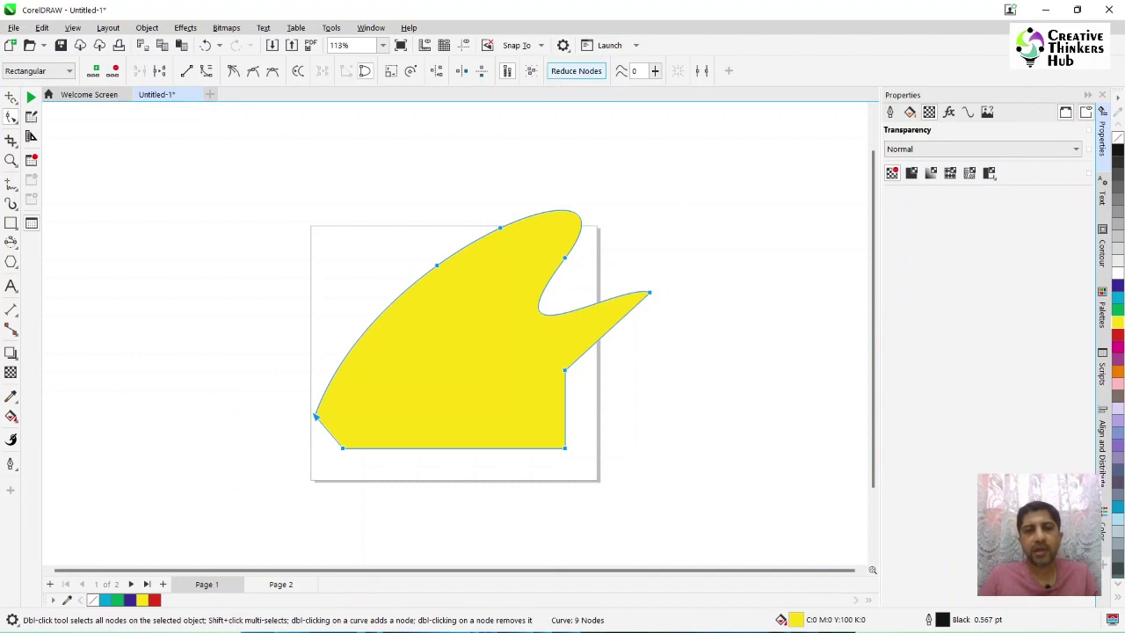
click(576, 70)
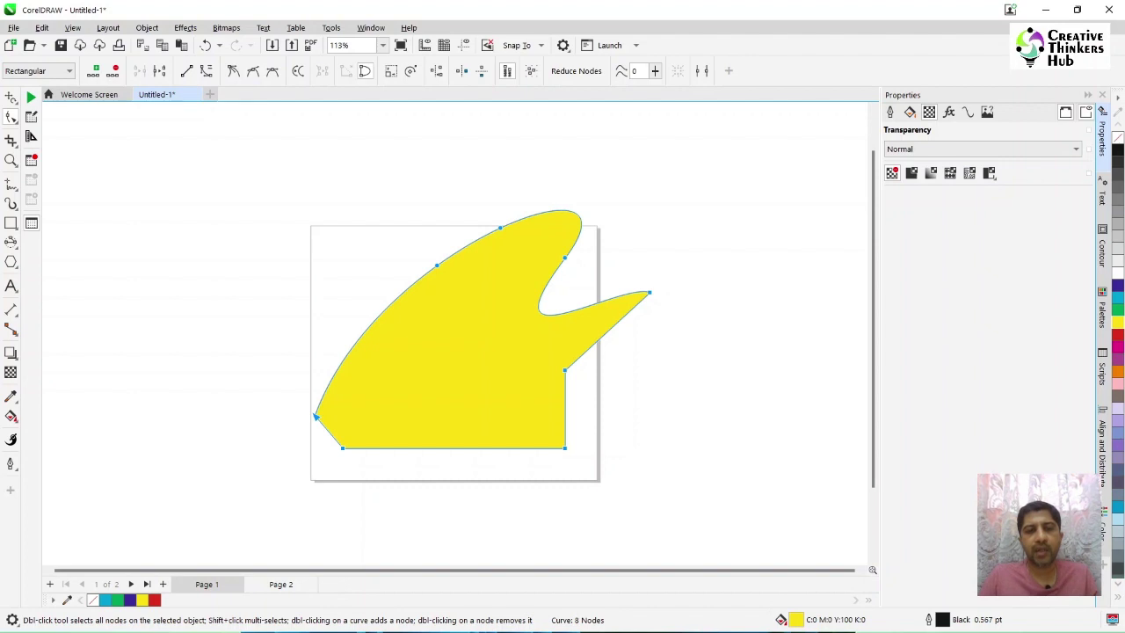
key(Escape)
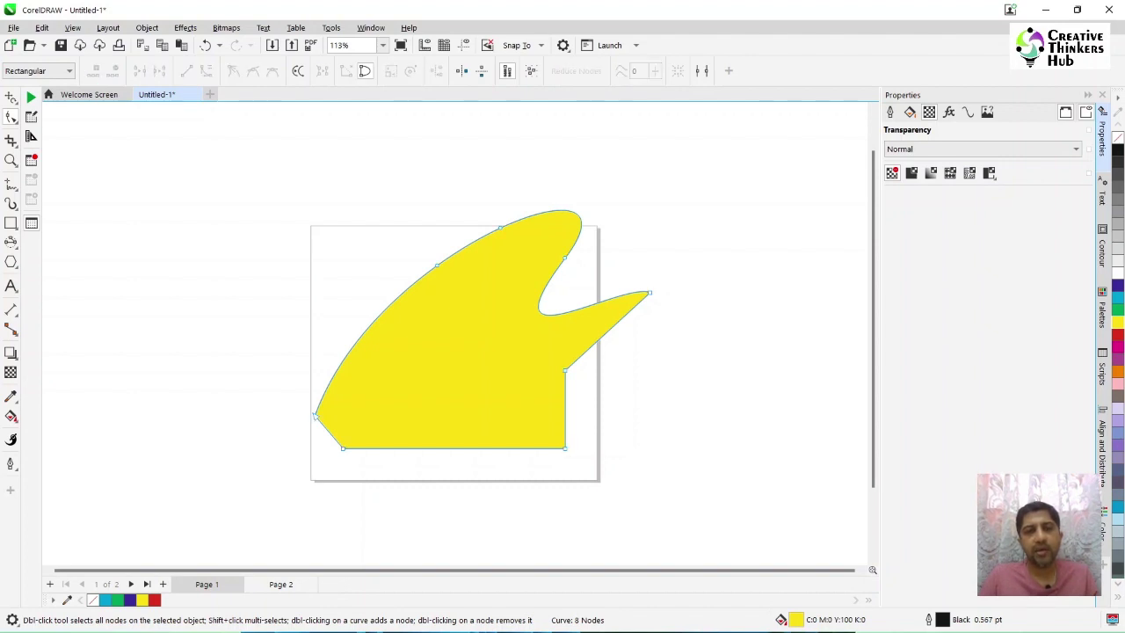
Delete the uppermost added node on the curved edge, undo the deletion, and delete the node again
drag(489, 236, 518, 246)
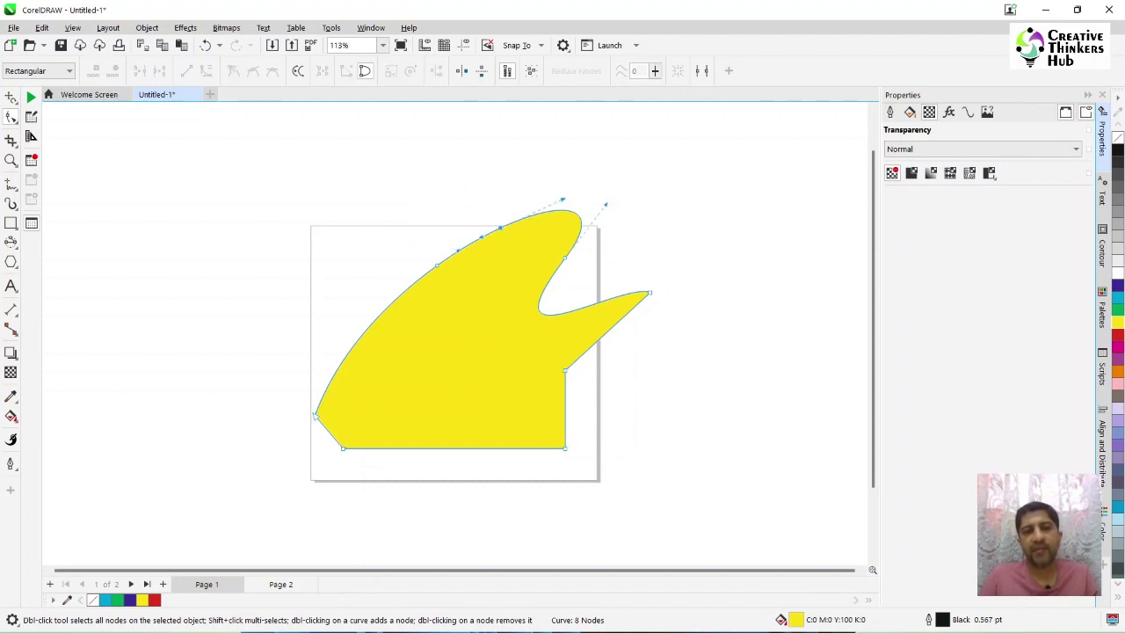
key(Delete)
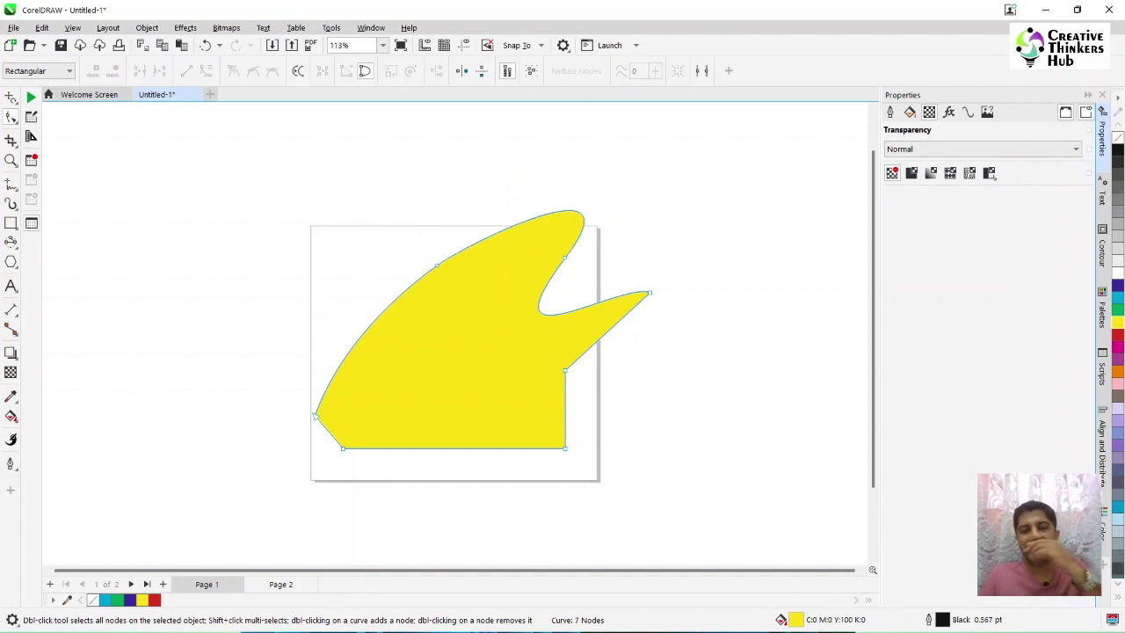
key(ctrl+z)
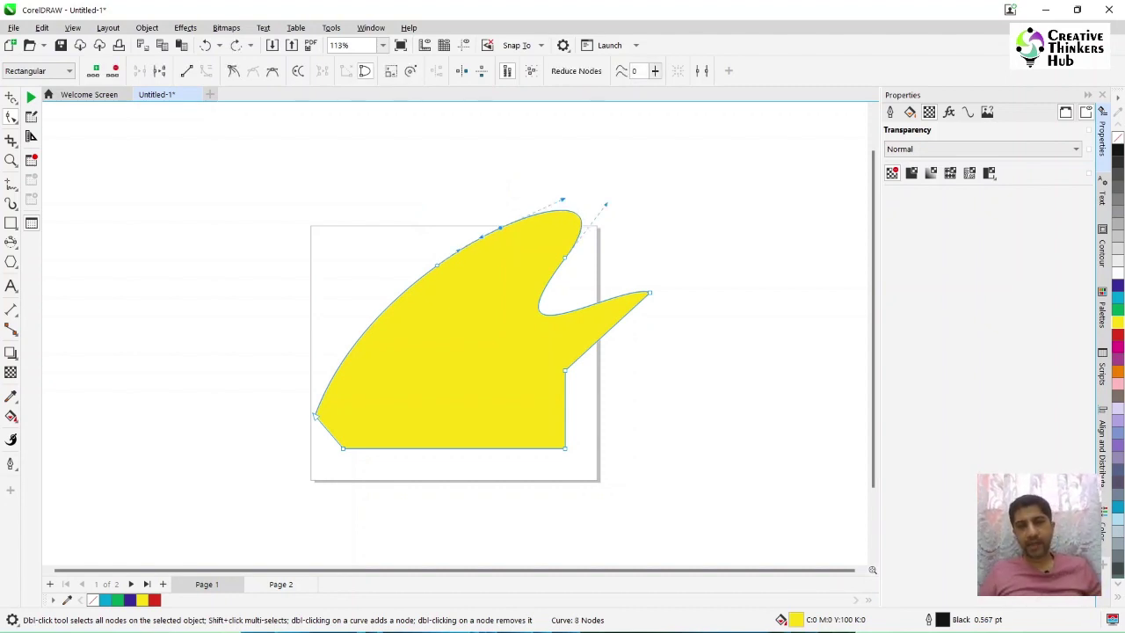
key(Escape)
drag(457, 208, 526, 257)
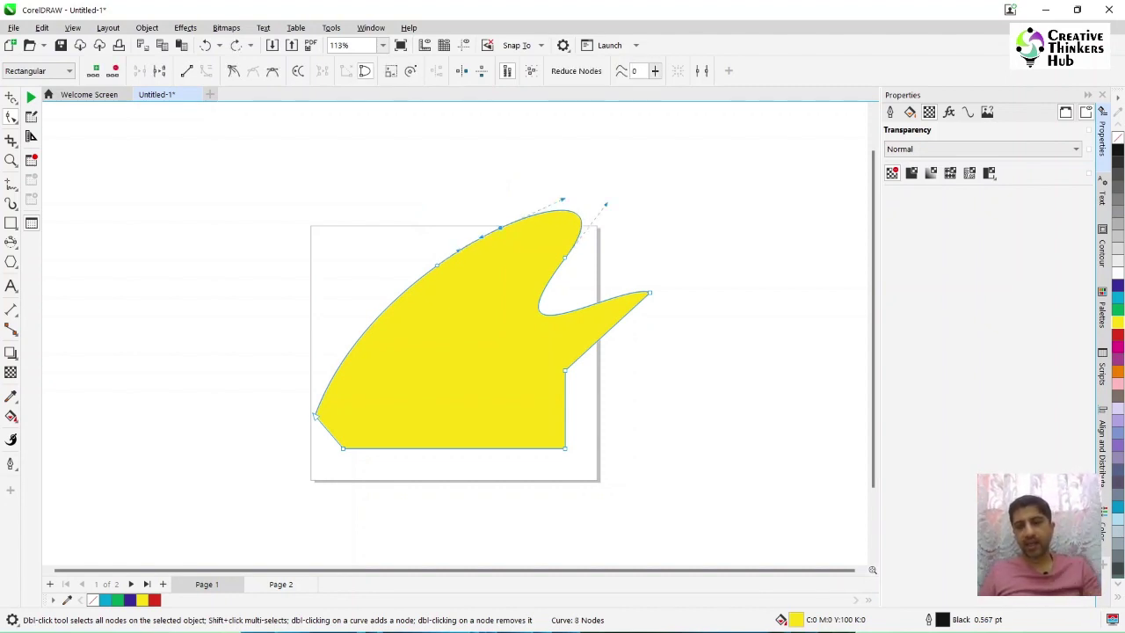
key(Delete)
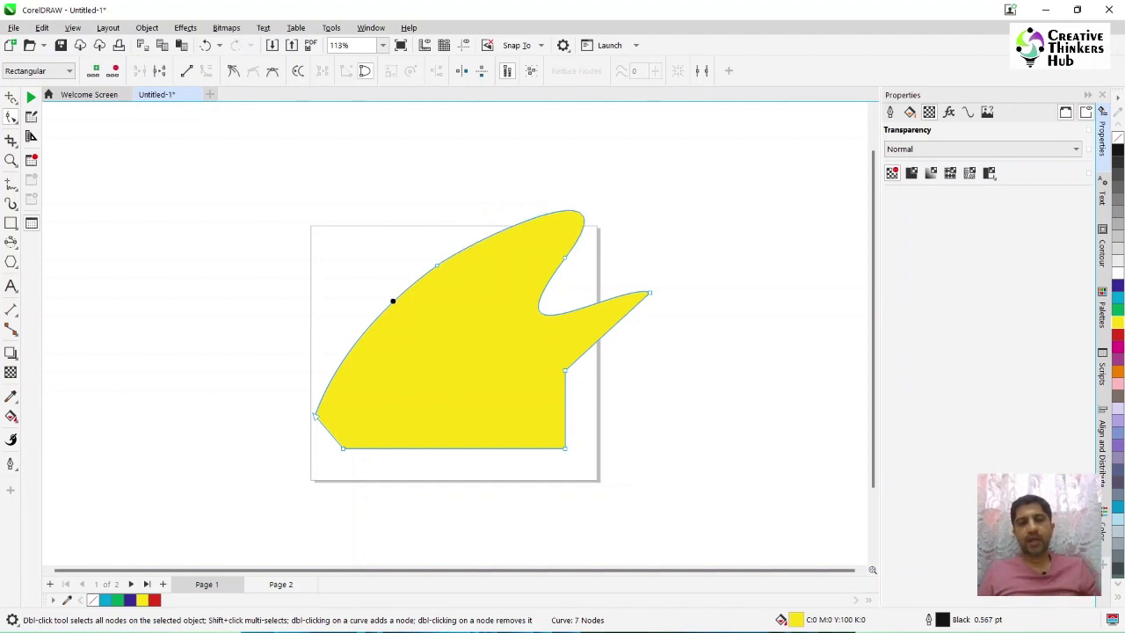
Add a node on each side of the remaining node on the curved edge and delete both
key(ctrl+z)
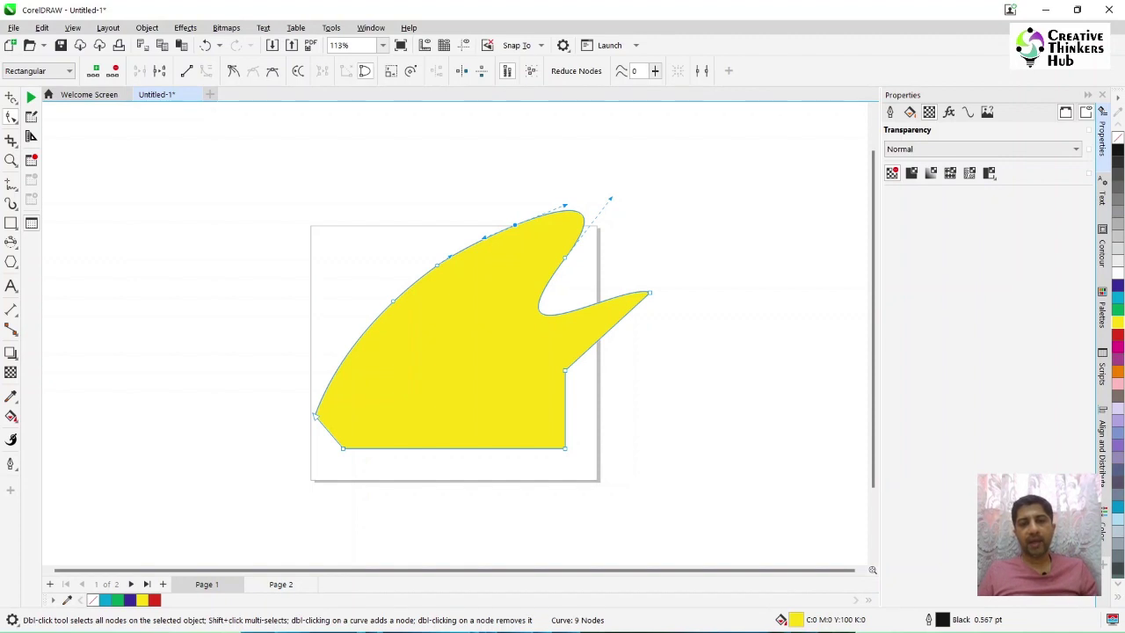
key(Delete)
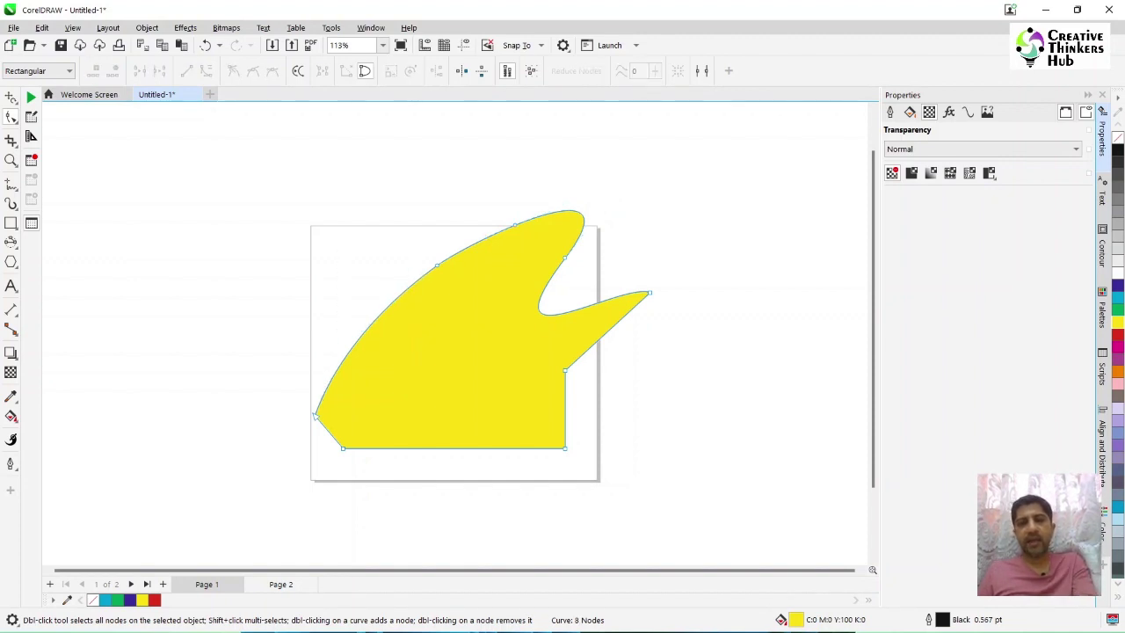
click(515, 225)
key(Delete)
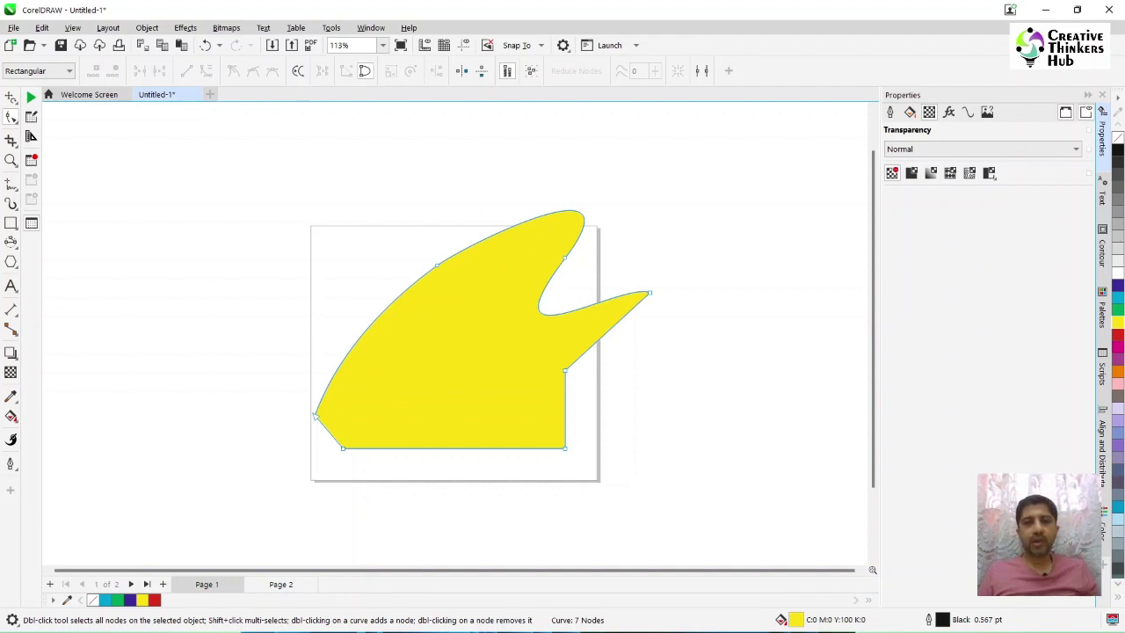
click(565, 258)
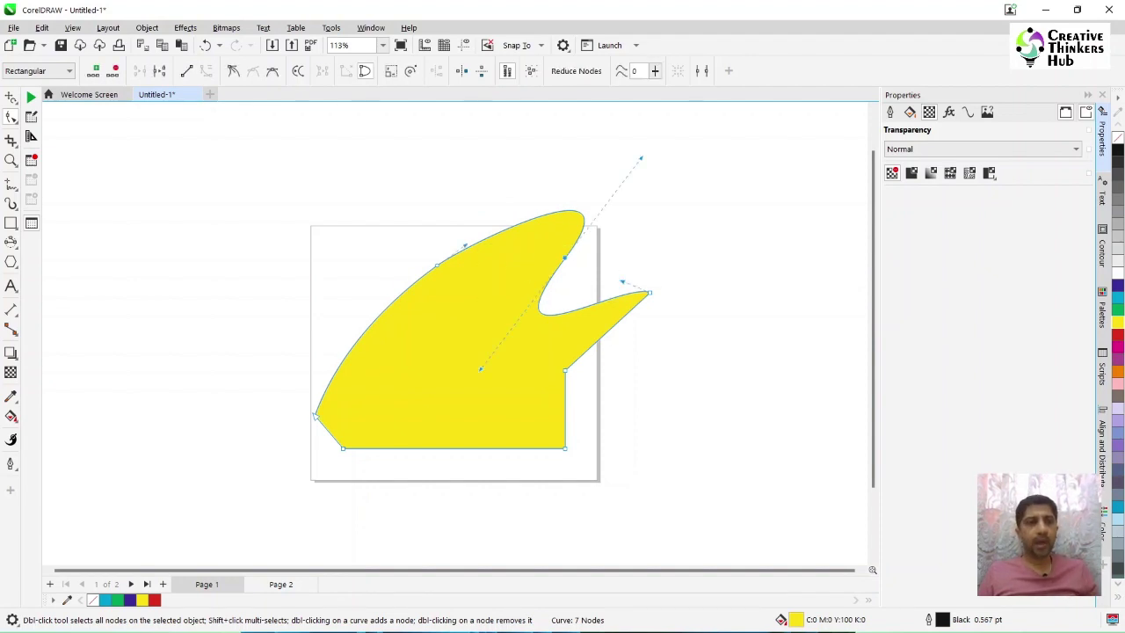
key(Escape)
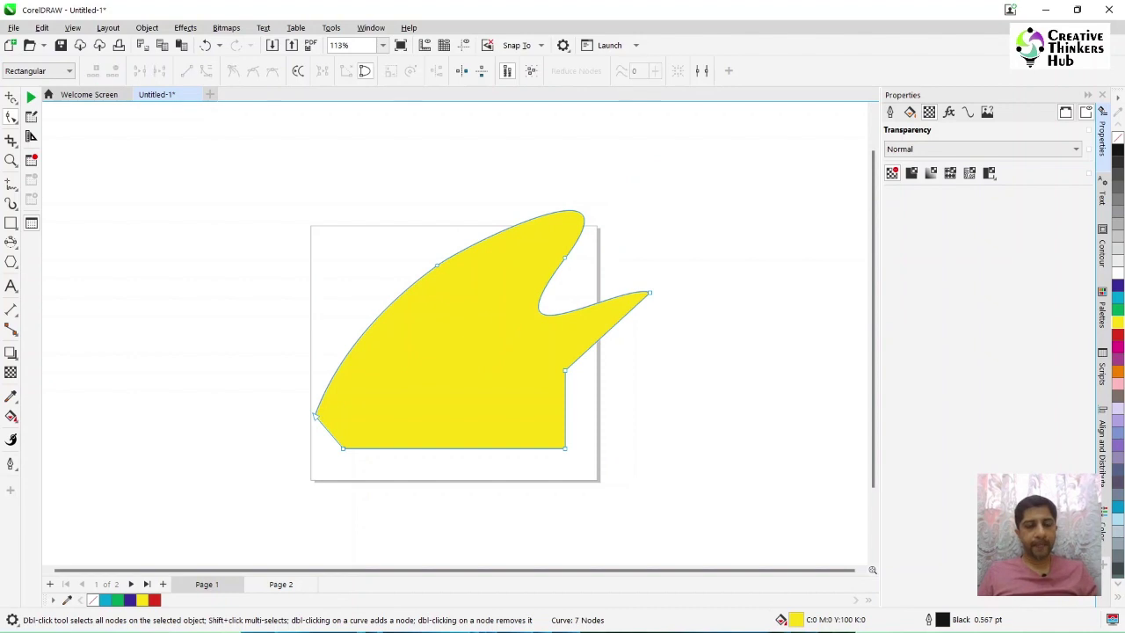
Delete the yellow shape and draw a rectangle about 4.03 by 3.58 inches just inside the page borders
click(11, 97)
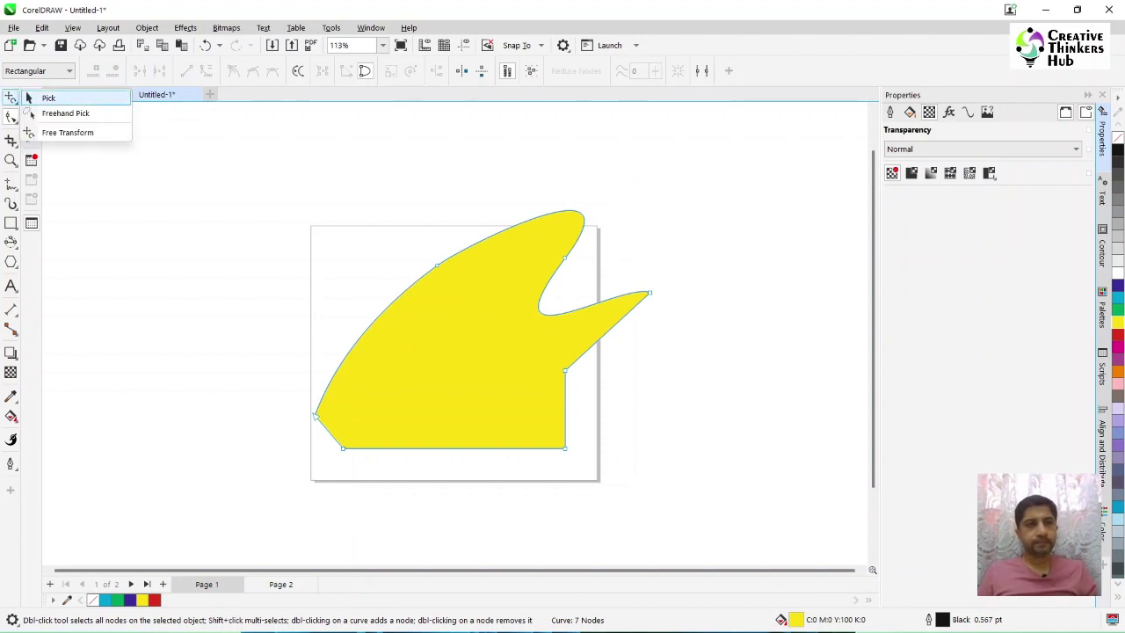
click(44, 97)
key(Delete)
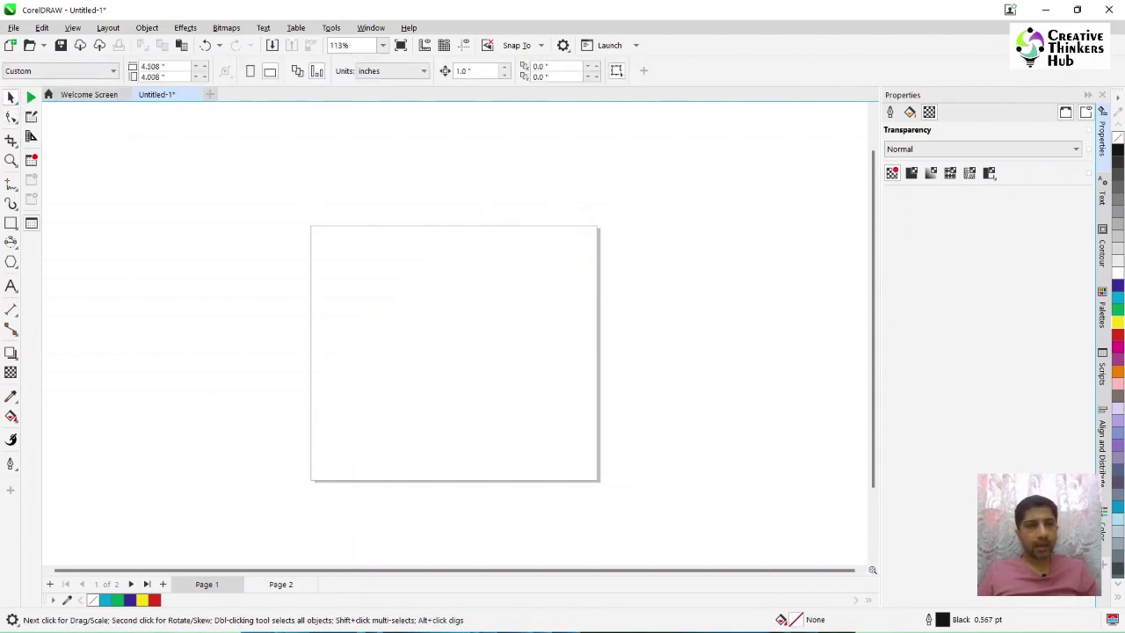
key(F6)
drag(327, 238, 582, 466)
Smooth the rectangle's upper-left corner with the Smooth tool and undo back to the plain rectangle
key(F10)
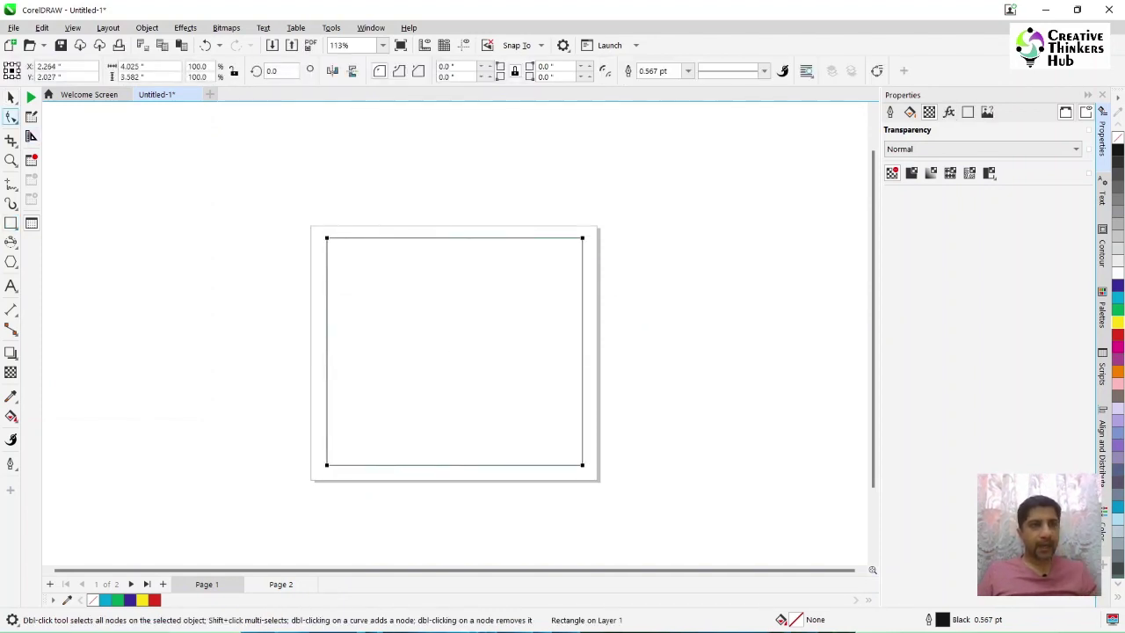
click(11, 117)
click(55, 133)
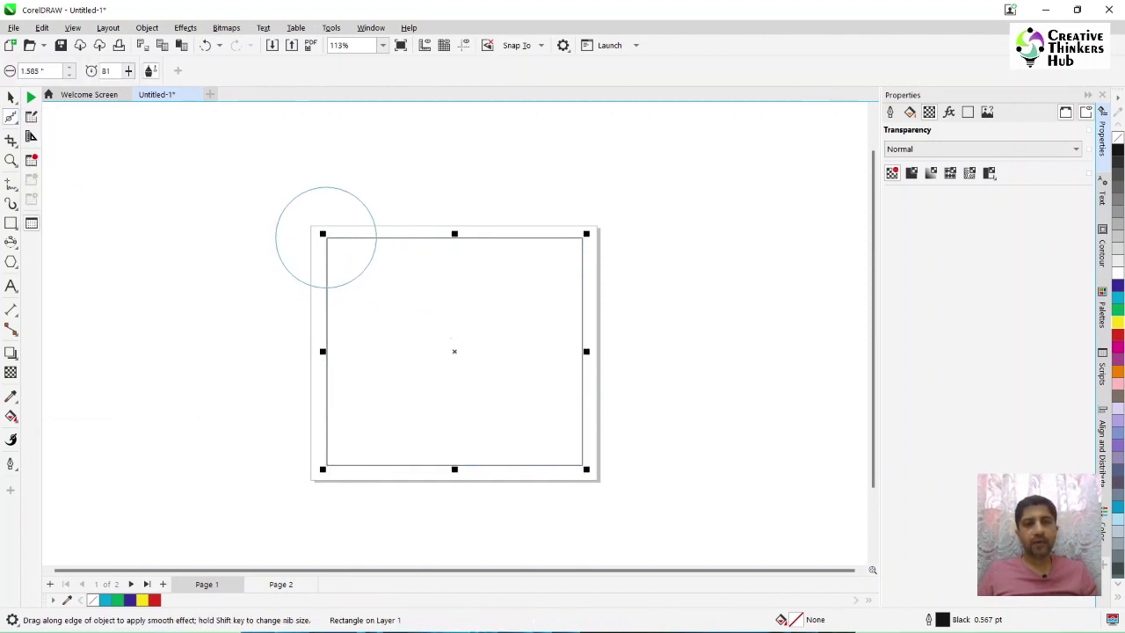
drag(326, 237, 393, 287)
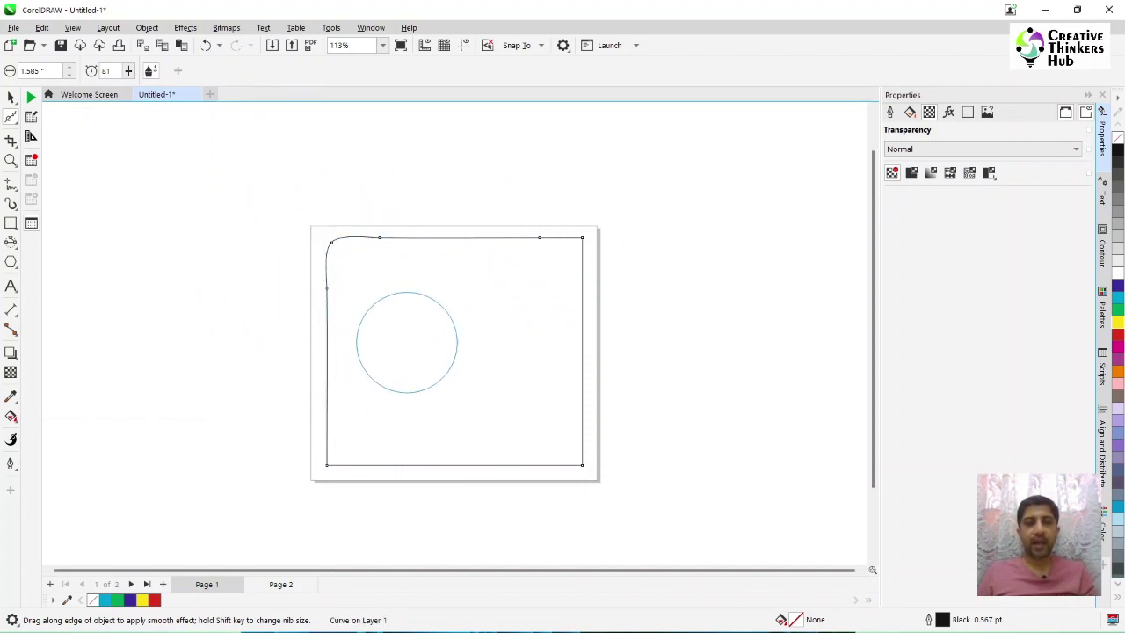
key(Delete)
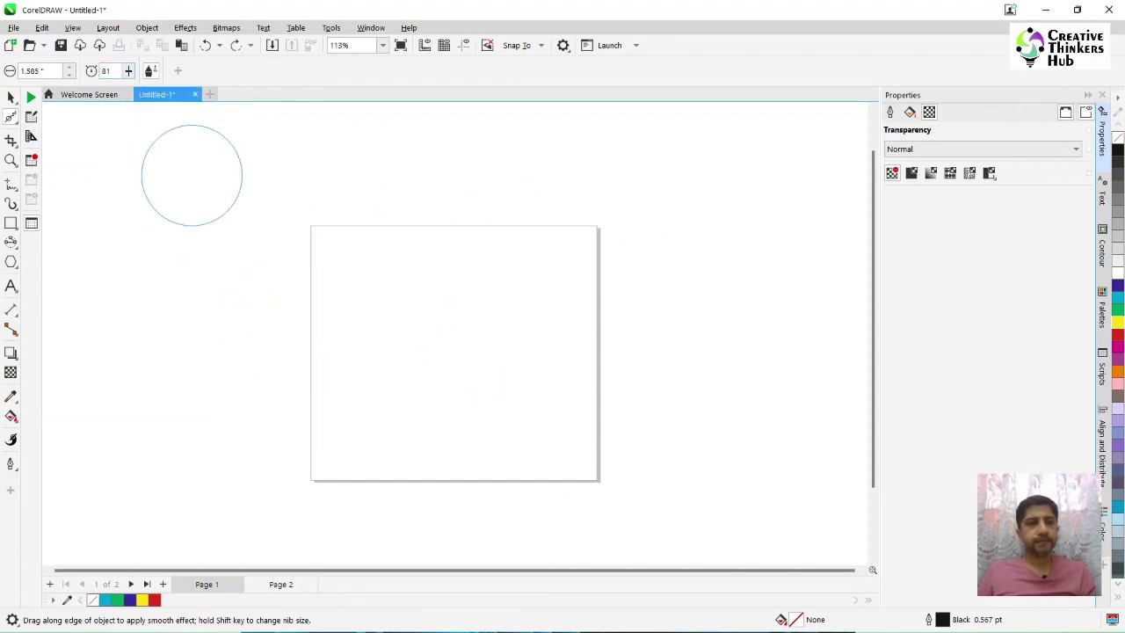
key(ctrl+z)
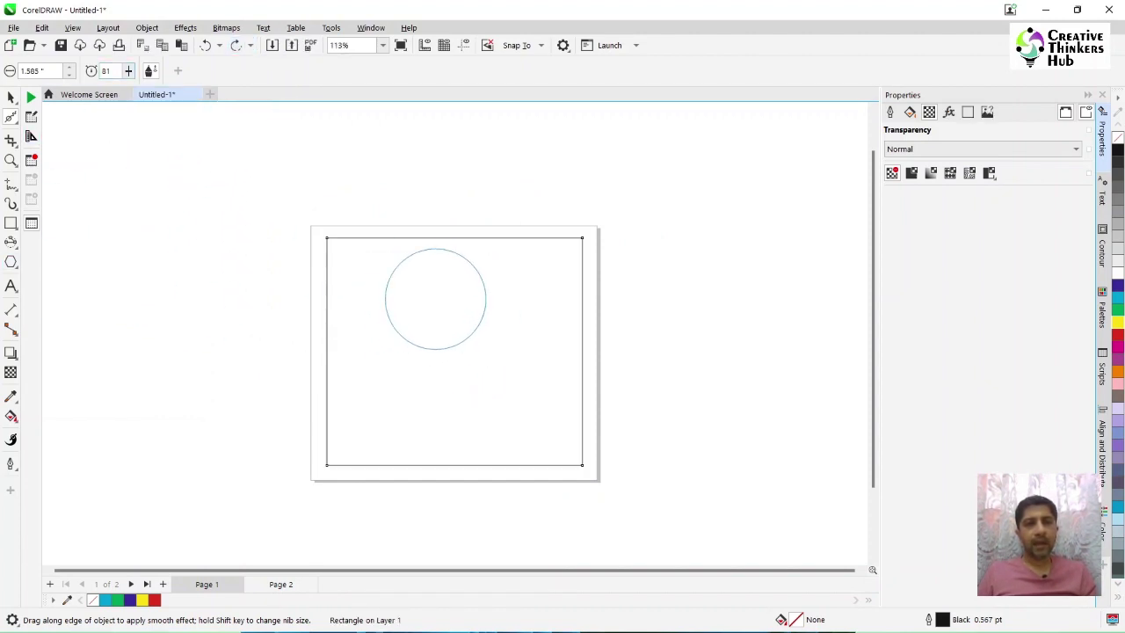
Round off the rectangle's upper-left and upper-right corners with the Smooth tool
key(space)
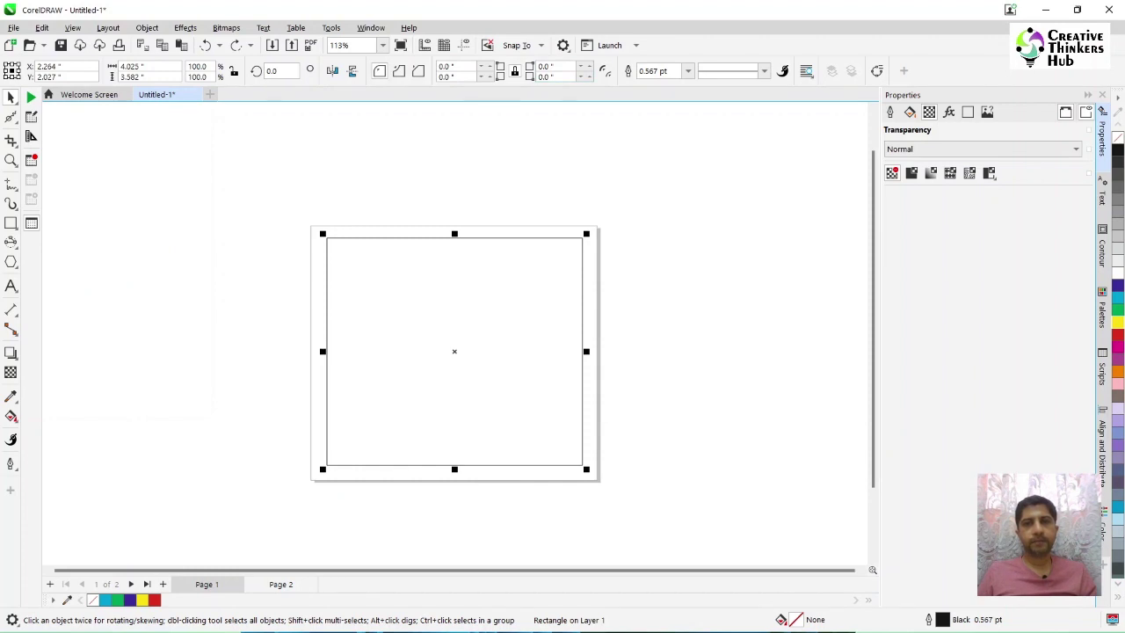
click(11, 116)
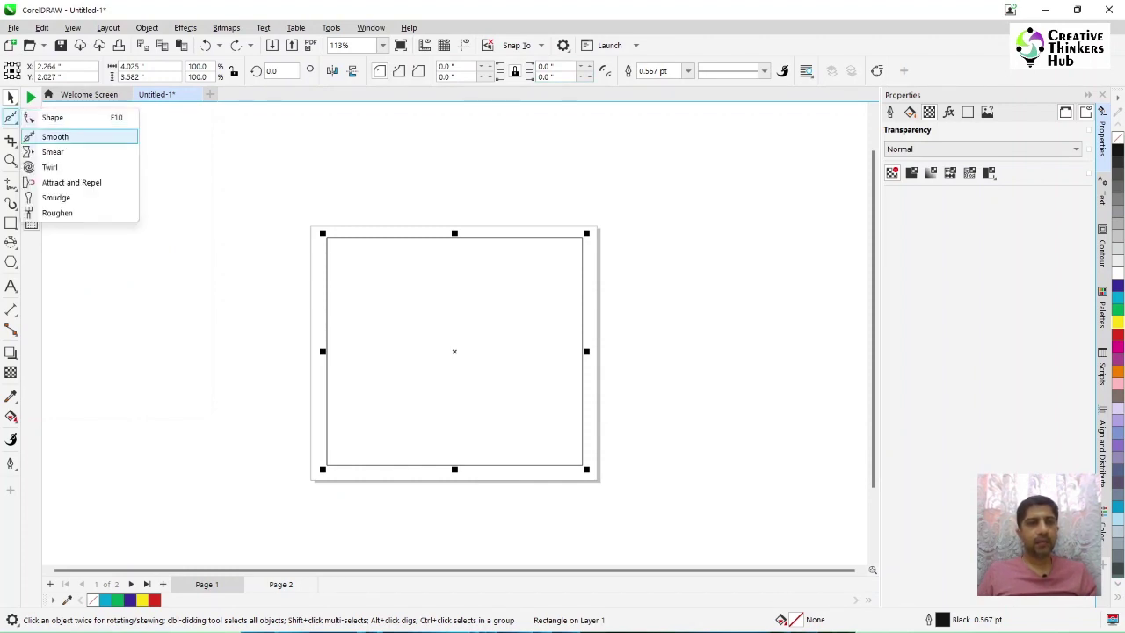
click(52, 136)
mouse_move(317, 234)
mouse_down()
mouse_move(369, 284)
mouse_move(413, 302)
mouse_up()
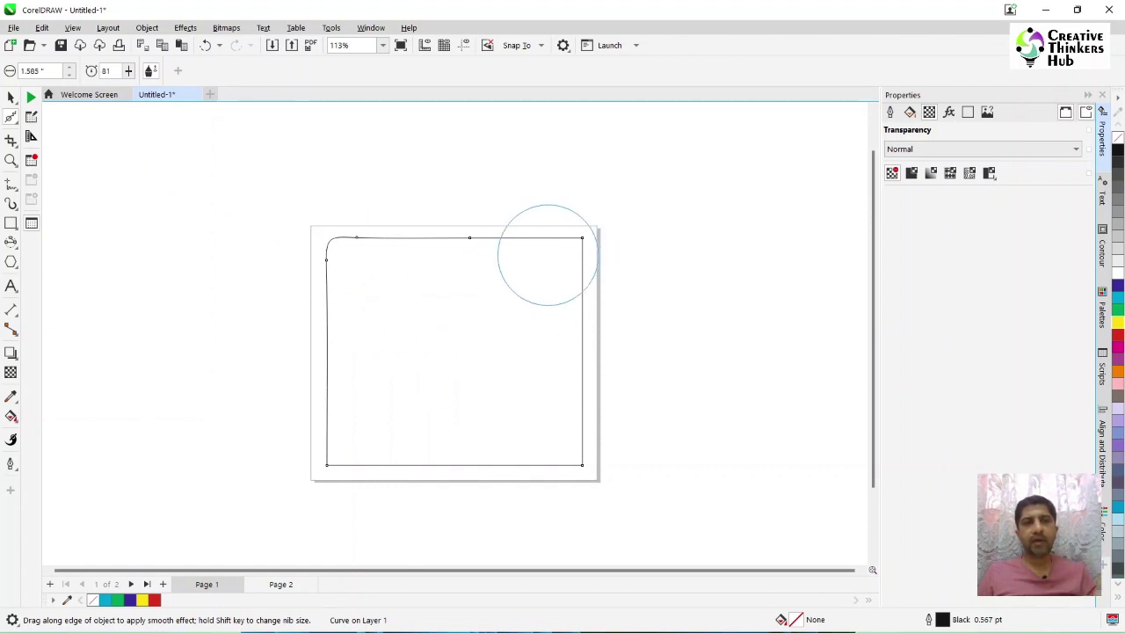
click(11, 97)
mouse_move(579, 240)
mouse_down()
mouse_move(497, 293)
mouse_move(610, 279)
mouse_move(619, 295)
mouse_move(440, 322)
mouse_move(528, 353)
mouse_move(643, 335)
mouse_move(585, 232)
mouse_move(494, 273)
mouse_move(483, 302)
mouse_move(563, 252)
mouse_move(527, 275)
mouse_up()
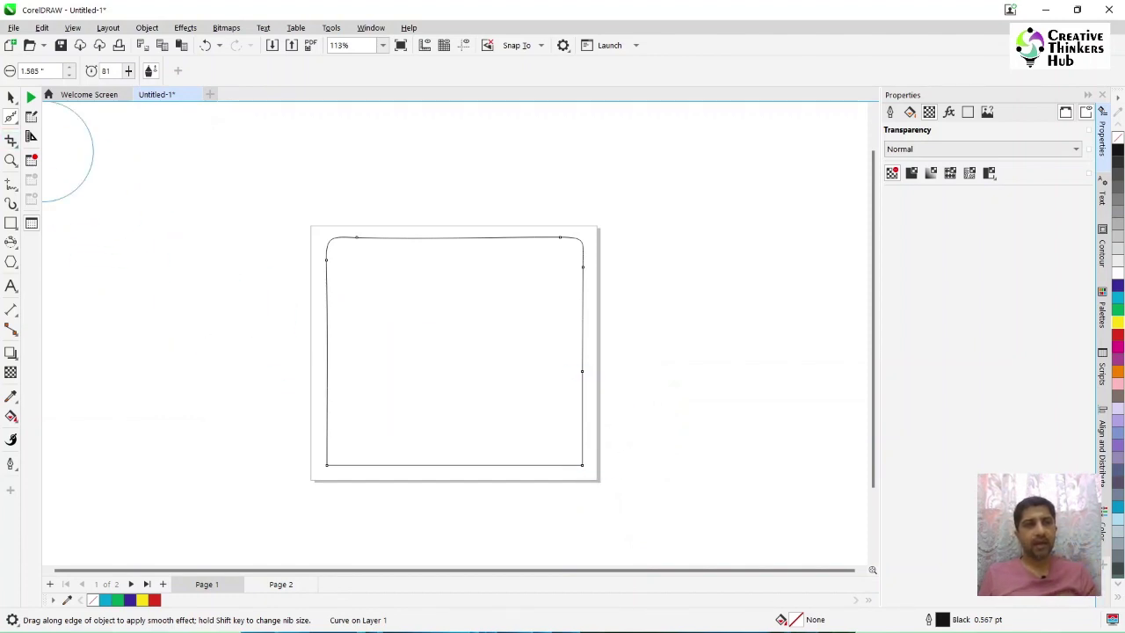
Smear a rounded bump outward and a deeper rounded dip inward along the shape's top edge
click(11, 116)
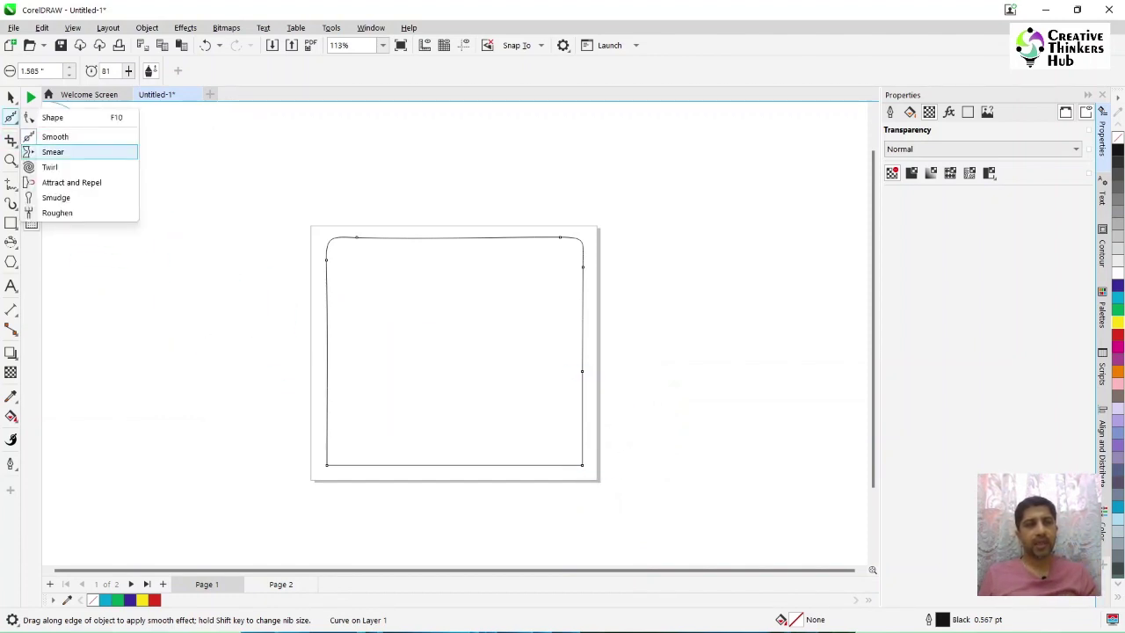
click(53, 151)
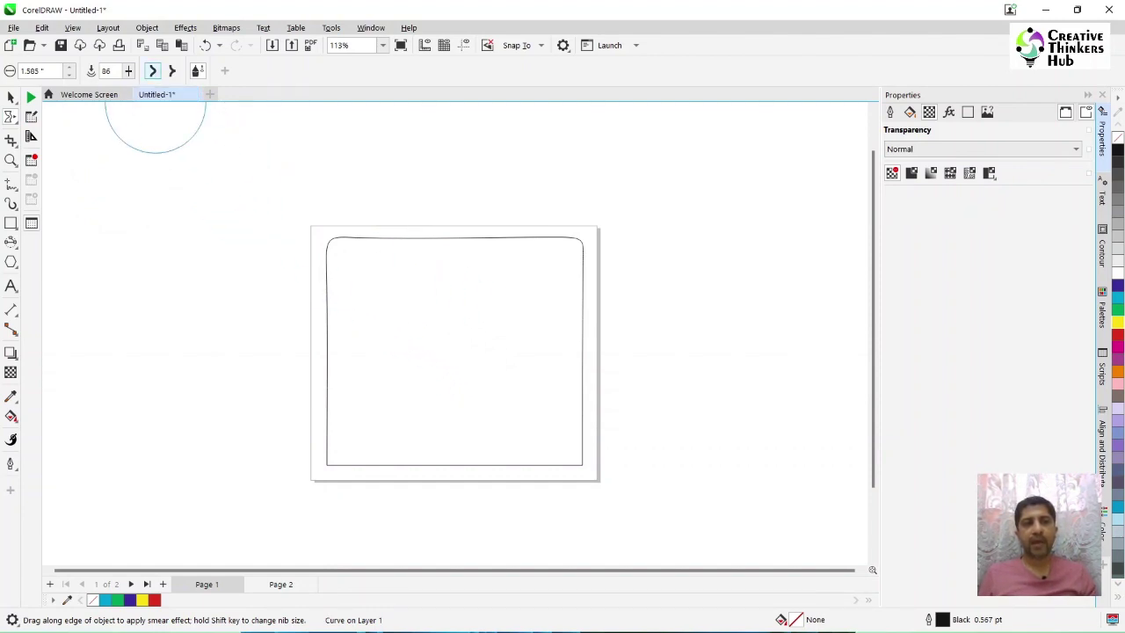
drag(409, 242, 410, 194)
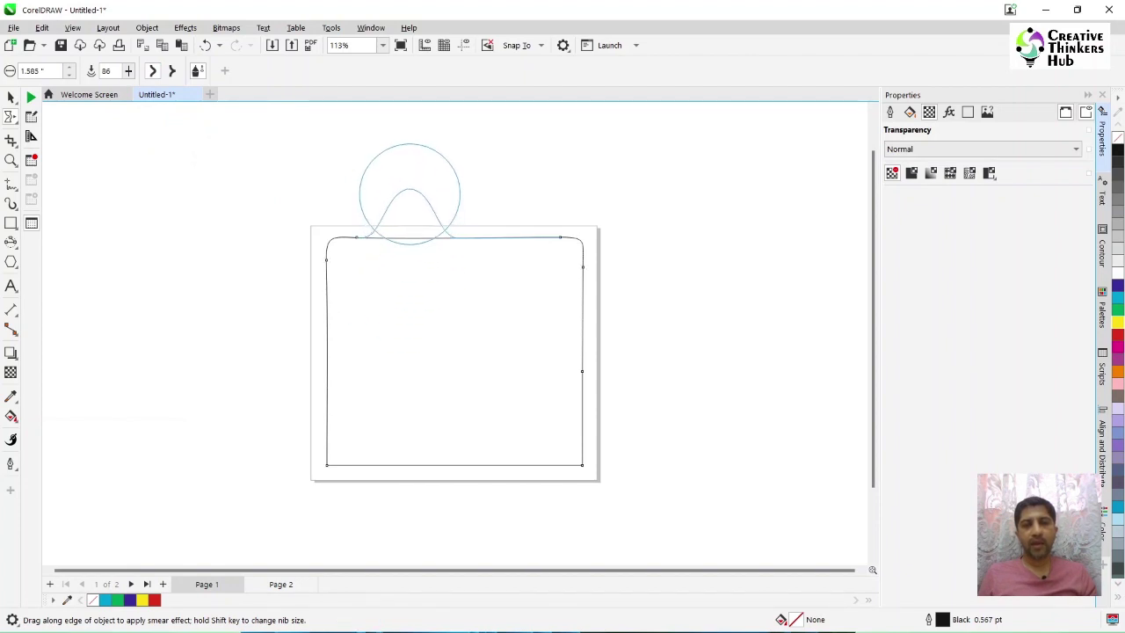
drag(513, 219, 513, 356)
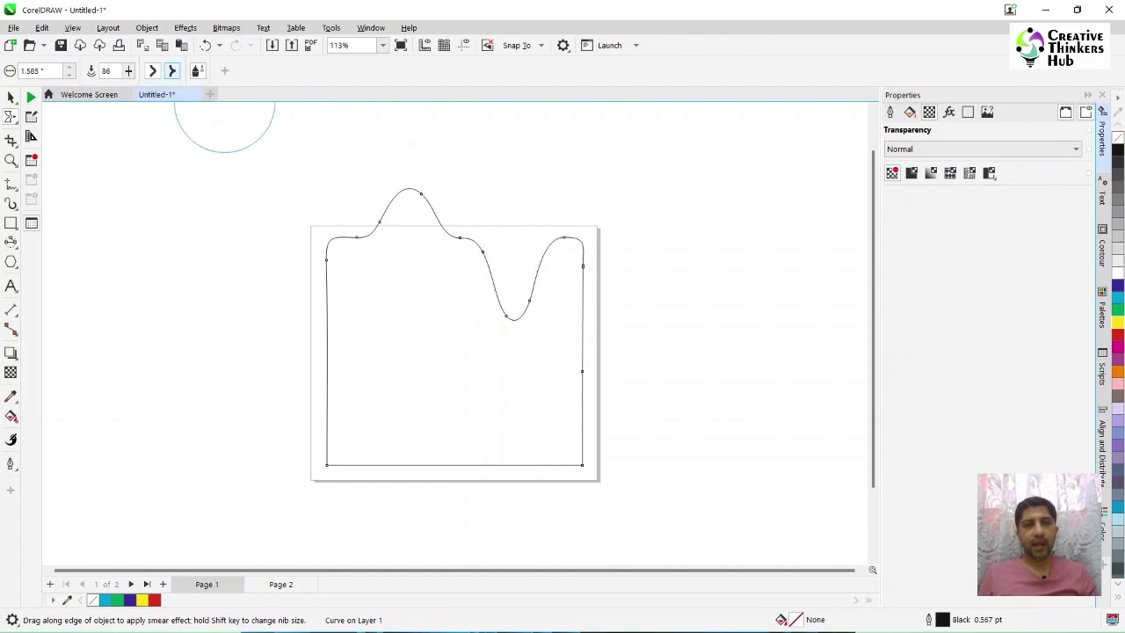
Use pointy smear to pull a spike inward from the right edge and one spike each way from the left edge
drag(582, 376, 530, 374)
drag(366, 364, 216, 364)
drag(280, 306, 429, 318)
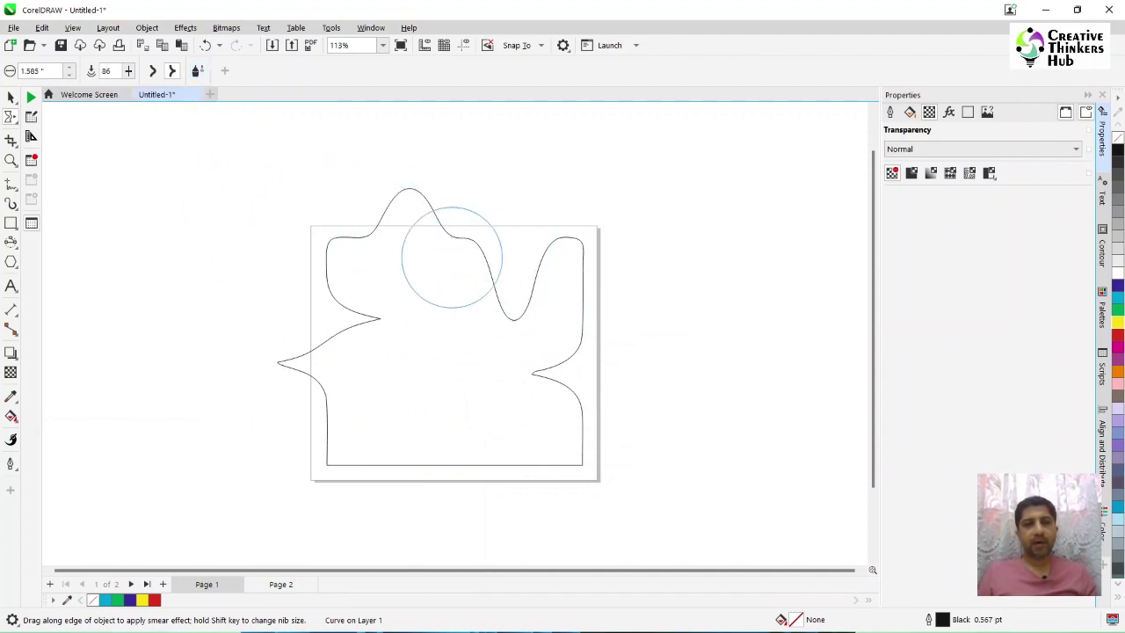
Smear the top edge's bump and dip diagonally into points and distort the right and bottom edges with freehand strokes
drag(447, 258, 515, 205)
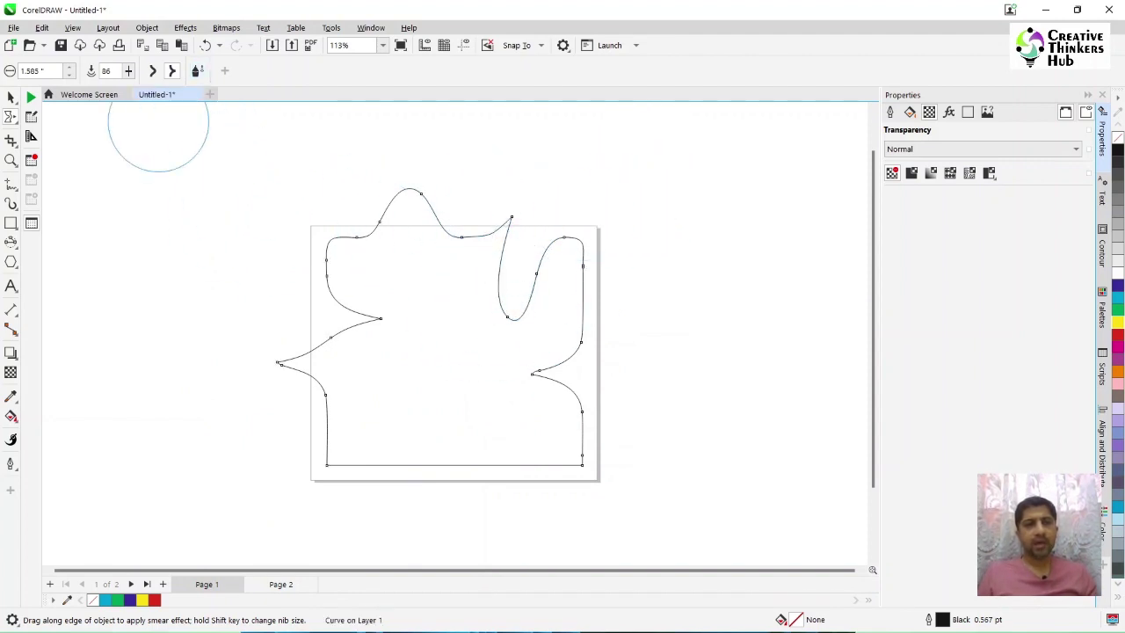
drag(445, 202, 479, 167)
mouse_move(619, 222)
mouse_down()
mouse_move(364, 390)
mouse_move(452, 471)
mouse_up()
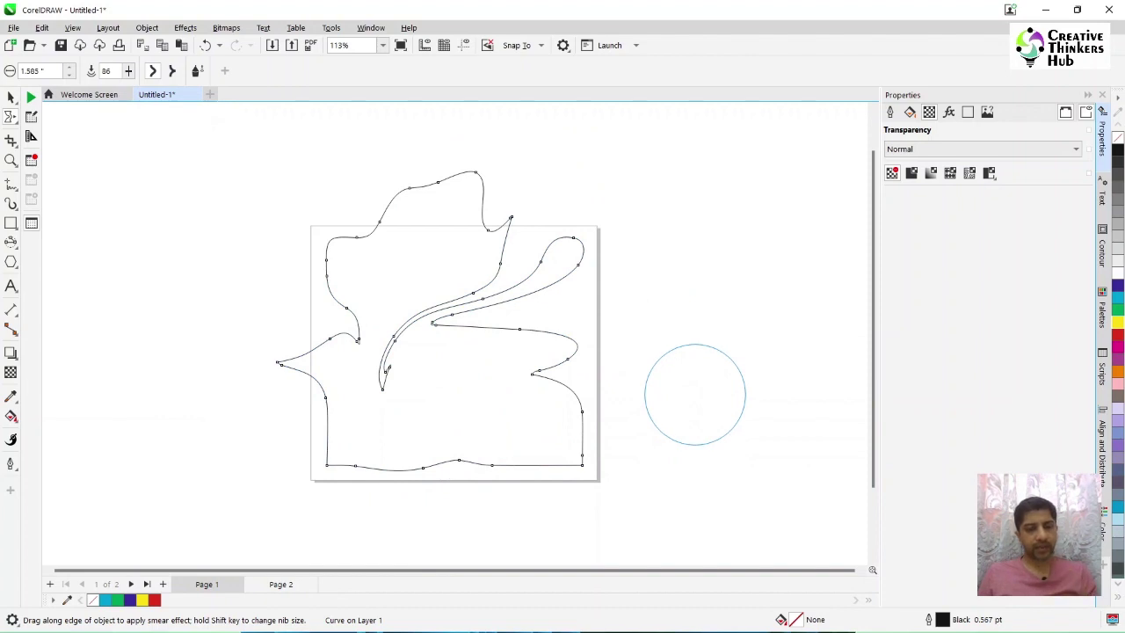
Undo the pointed smears back to the rounded bump and dip in the top edge
key(ctrl+z)
key(ctrl+z)
key(ctrl+z)
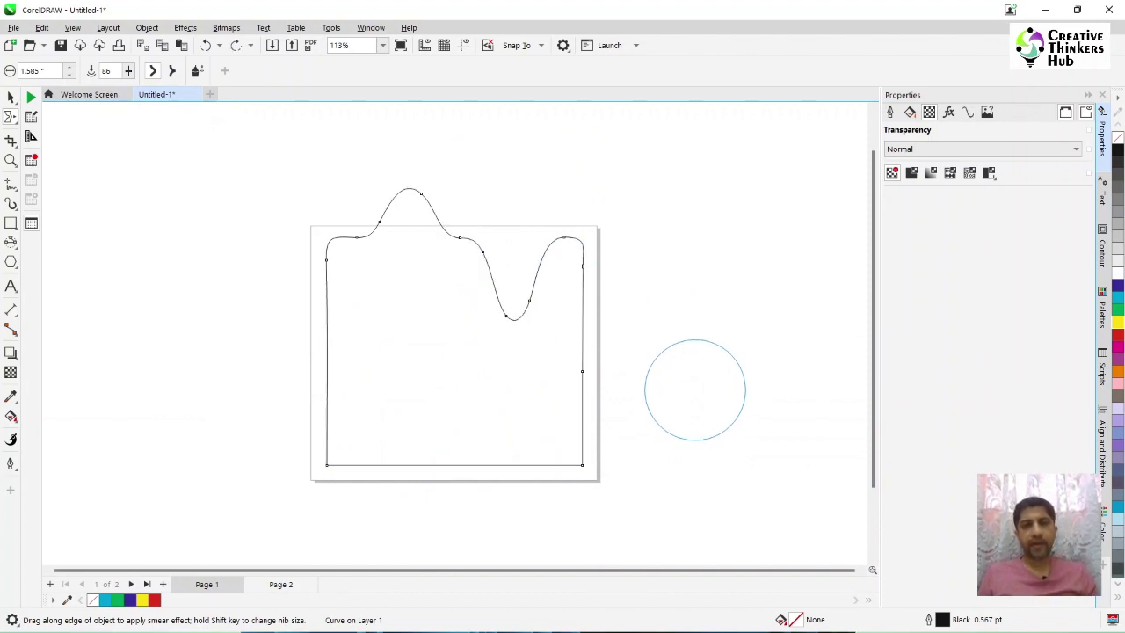
Undo the remaining rounded bump and dip in the shape's top edge
key(ctrl+z)
click(197, 70)
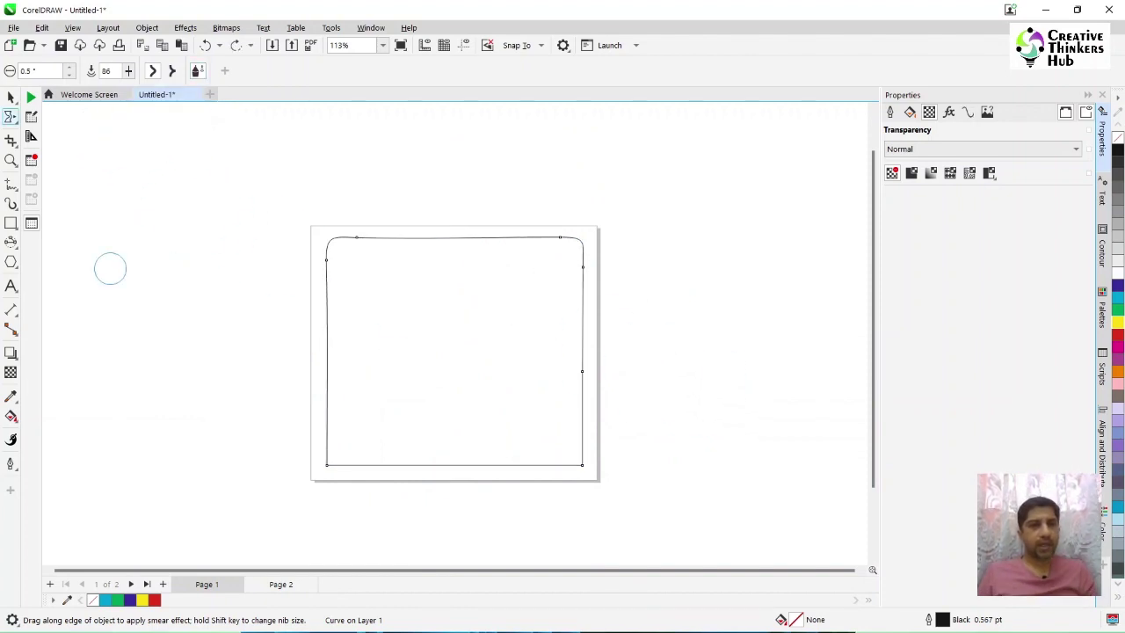
Twirl spirals into the shape's two bottom corners and the upper right edge using a 1.5-inch nib
click(15, 120)
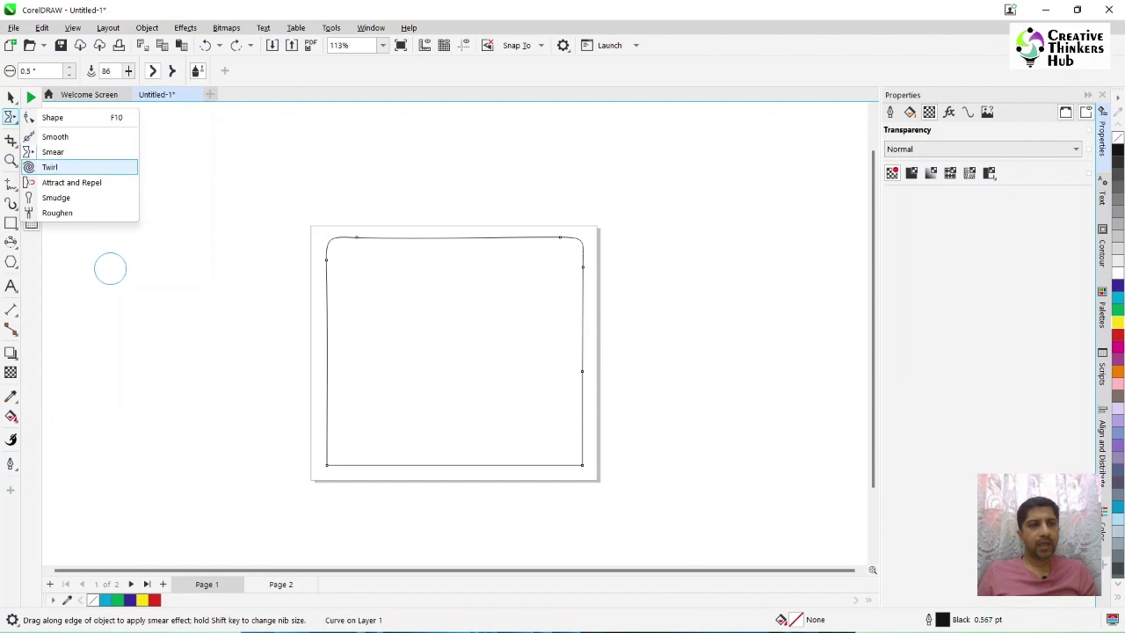
click(49, 167)
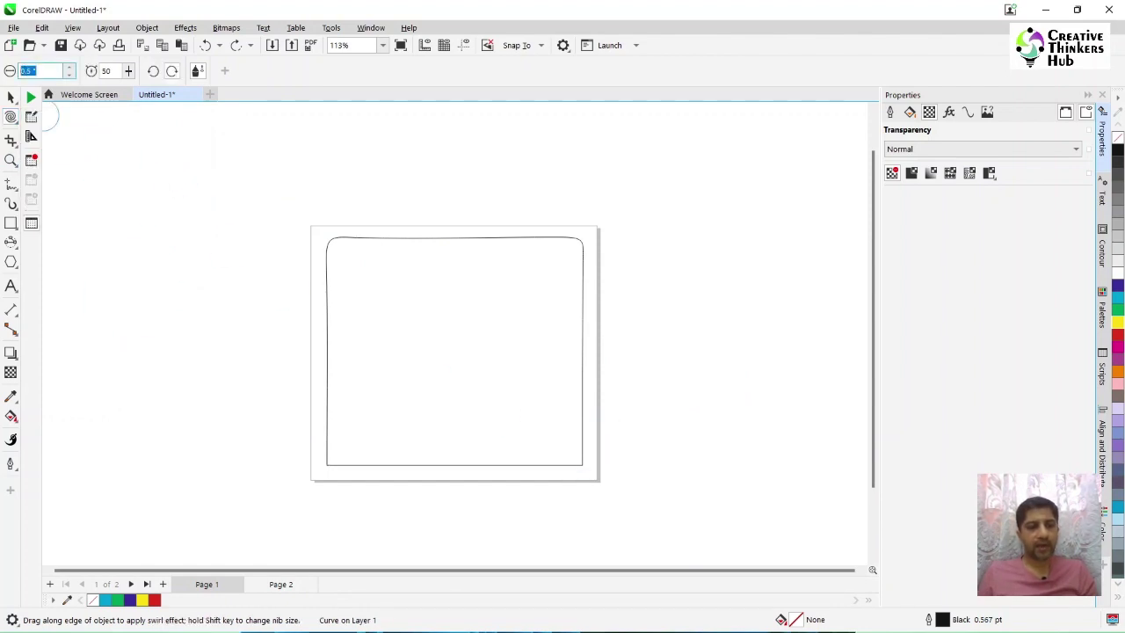
text(1)
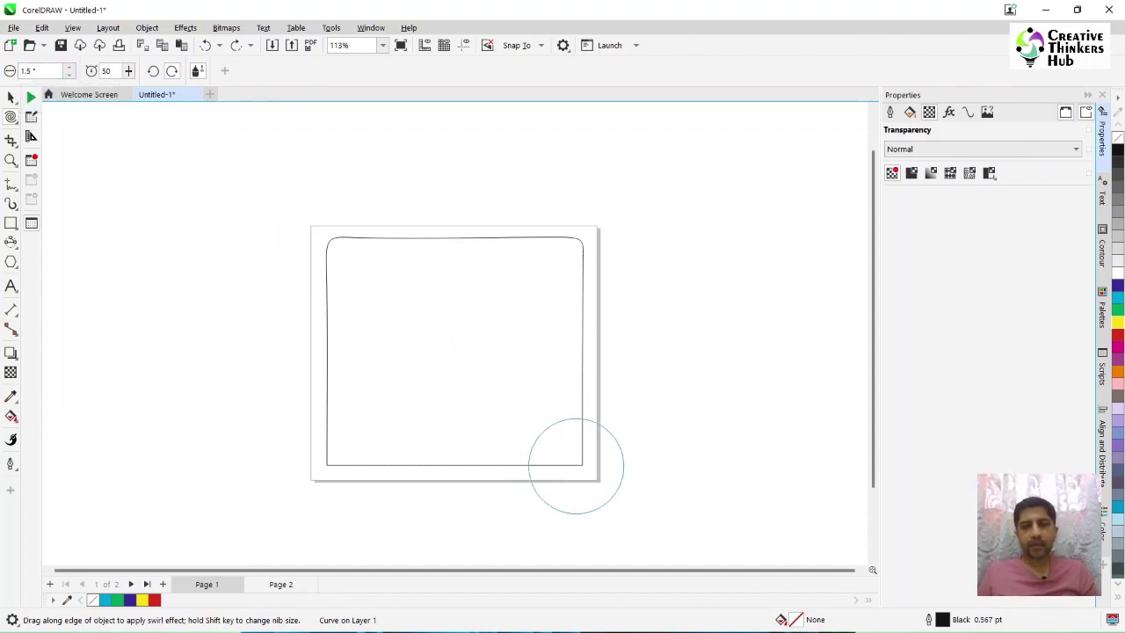
drag(580, 463, 573, 458)
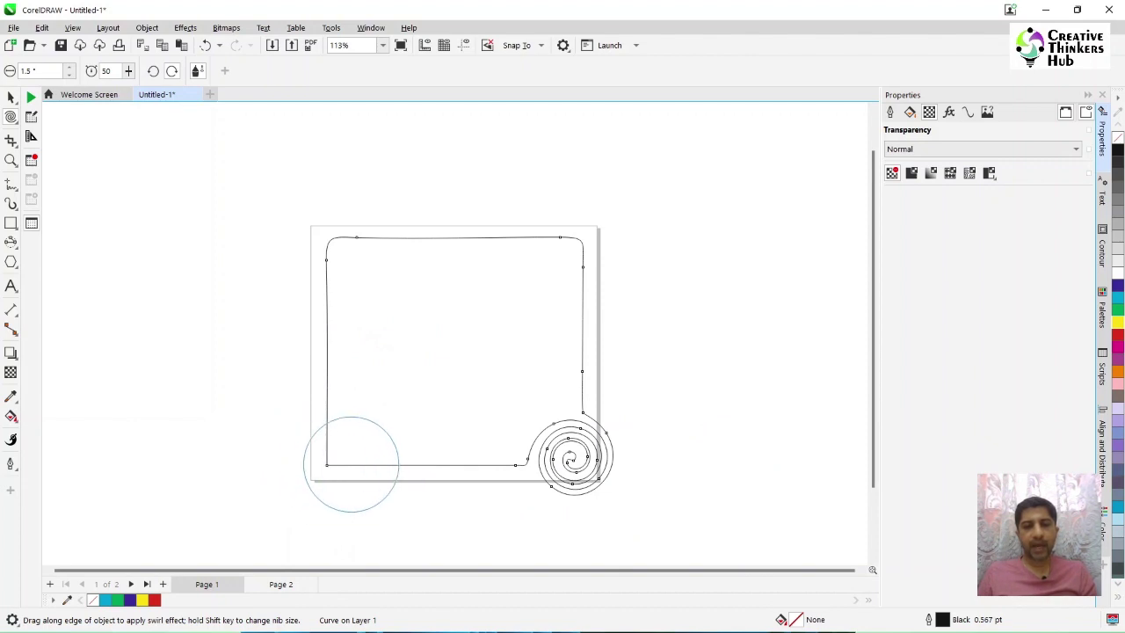
drag(351, 464, 350, 464)
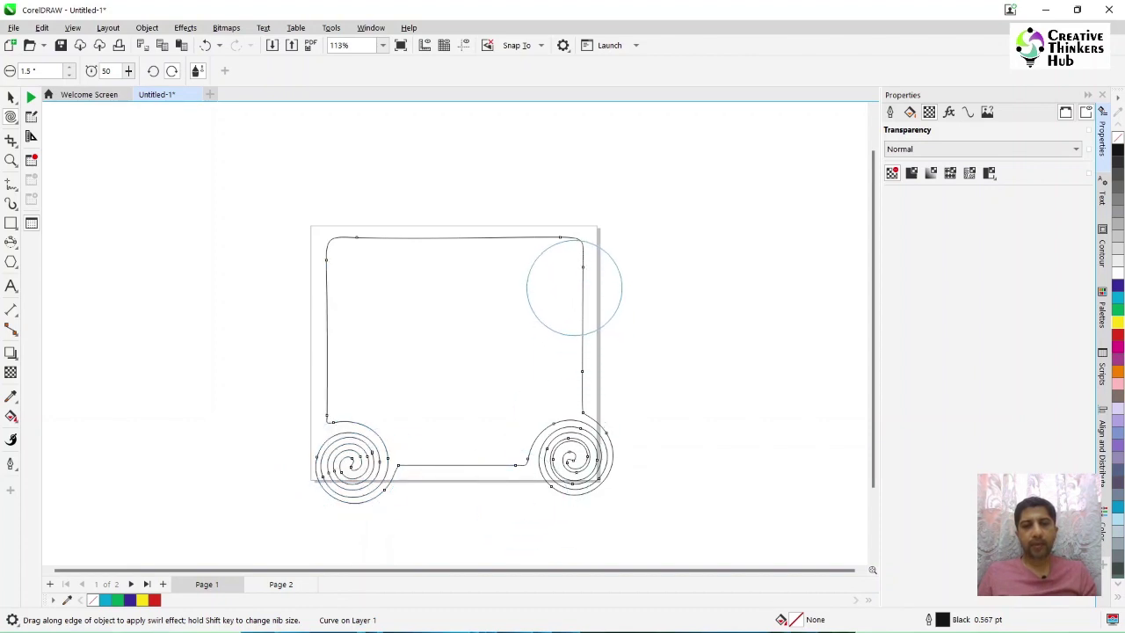
drag(582, 278, 582, 278)
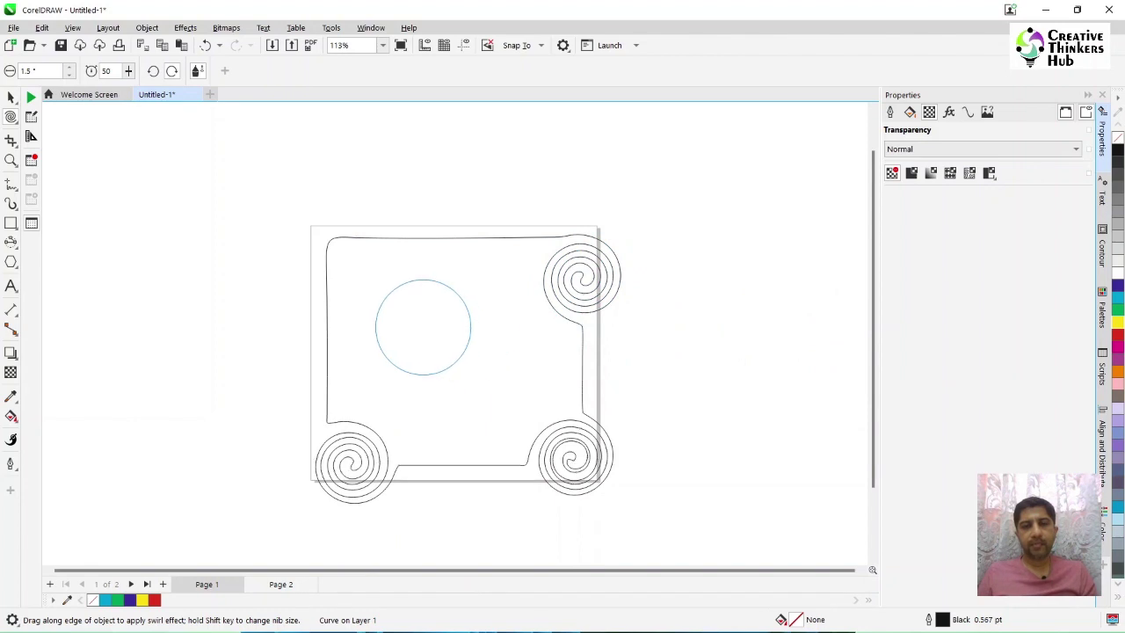
Twirl soft waves along the shape's left edge and two curls into its top edge
click(336, 328)
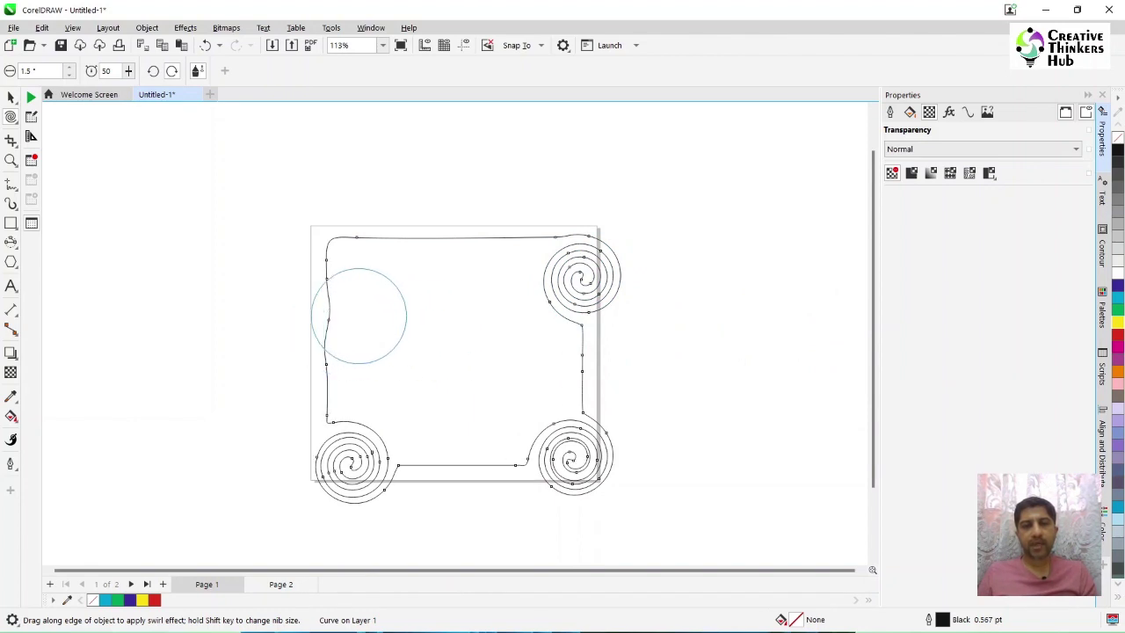
drag(396, 241, 407, 254)
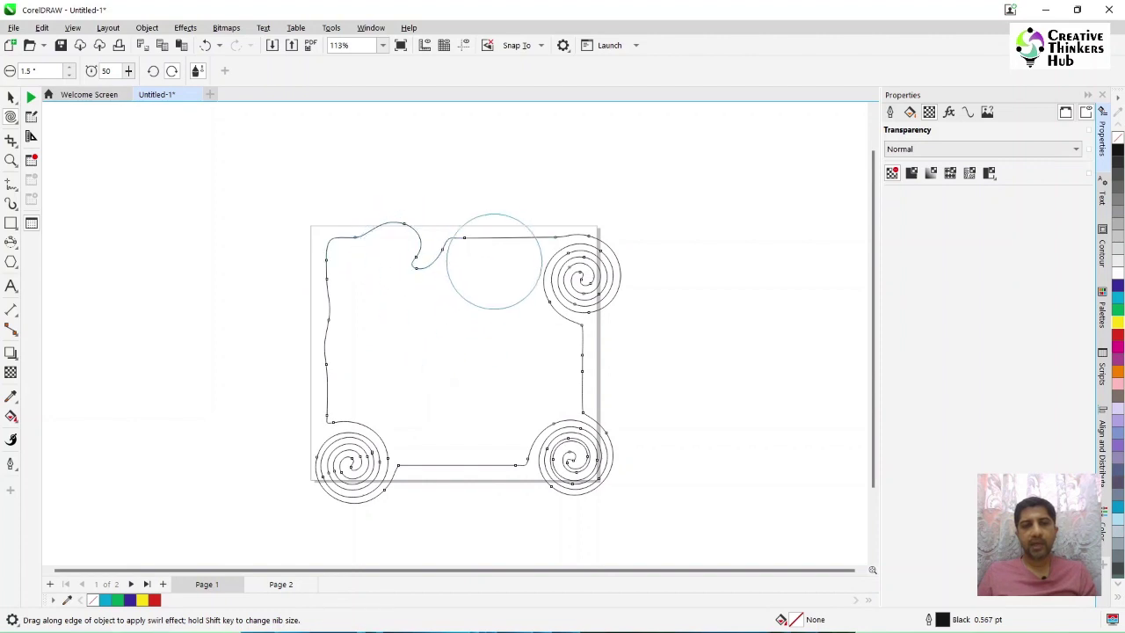
mouse_move(494, 261)
mouse_down()
mouse_move(490, 188)
mouse_move(377, 313)
mouse_move(301, 302)
mouse_move(303, 378)
mouse_move(355, 379)
mouse_up()
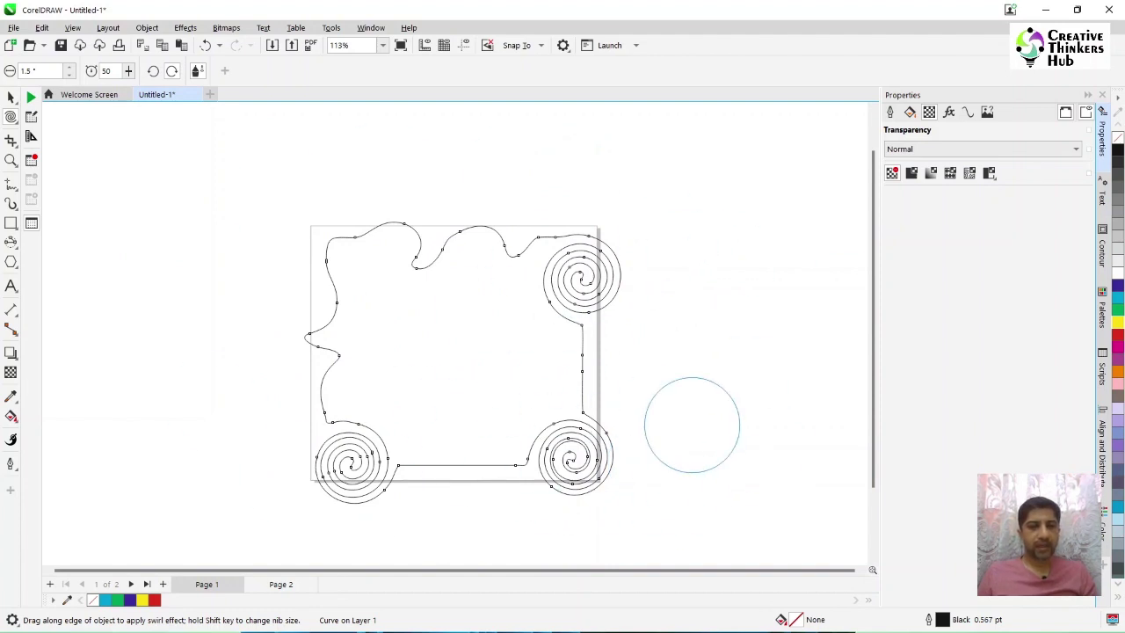
Undo all the twirls to restore the plain rounded-corner shape
key(ctrl+z)
key(ctrl+z)
key(ctrl+z)
key(ctrl+z)
key(ctrl+z)
key(ctrl+z)
key(ctrl+z)
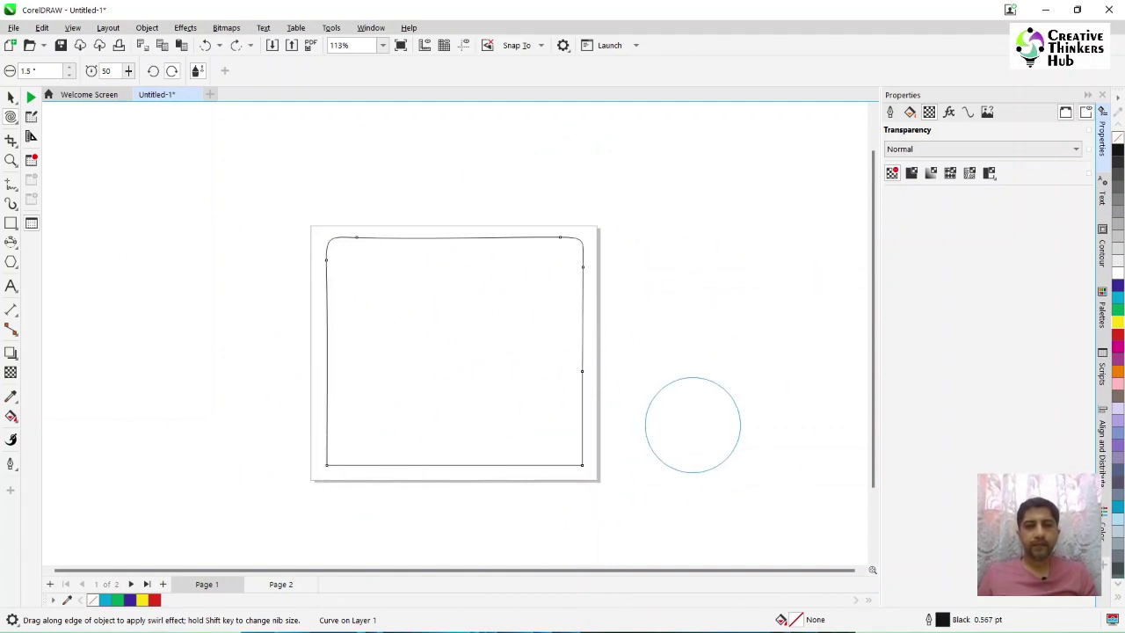
Repel a round bulge upward from the shape's top edge, and attract a pointed spike upward near its right end
click(11, 116)
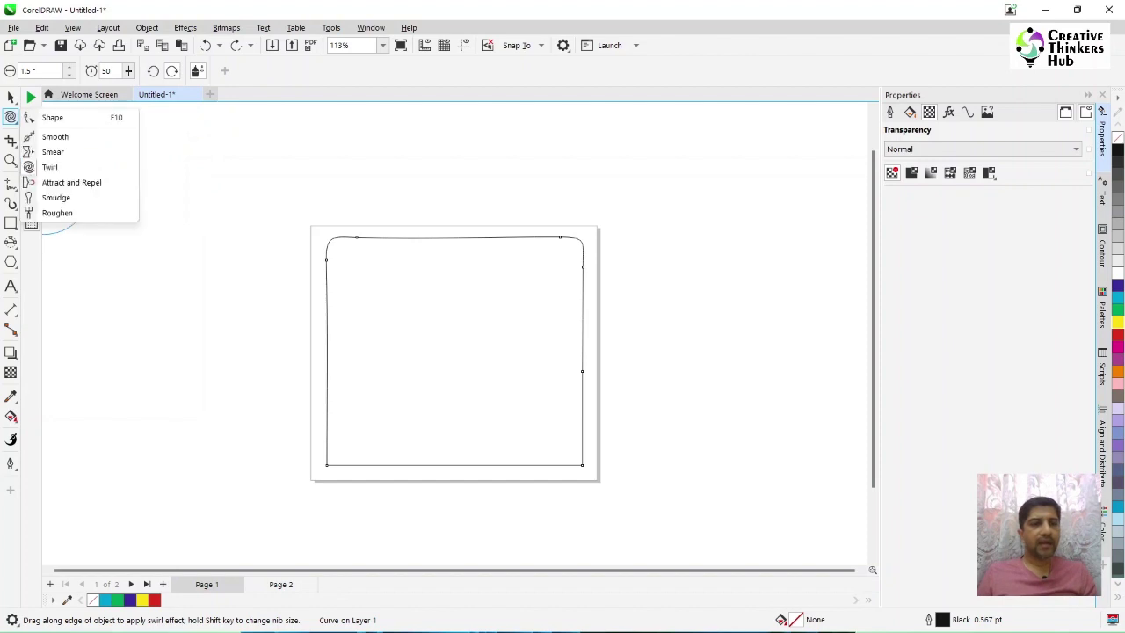
click(71, 182)
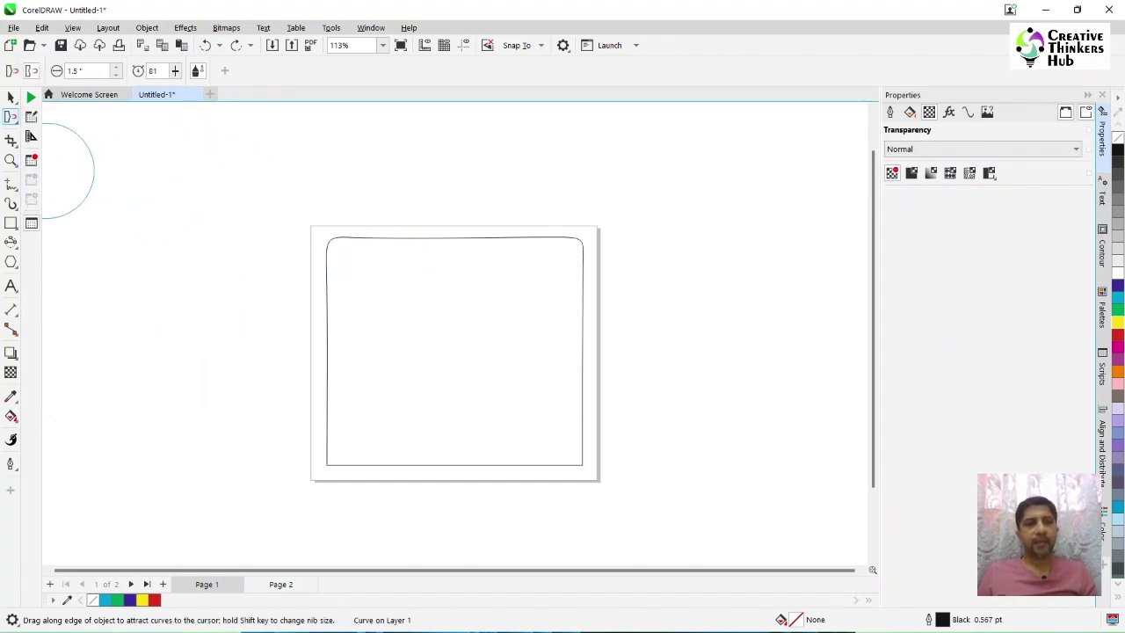
click(11, 116)
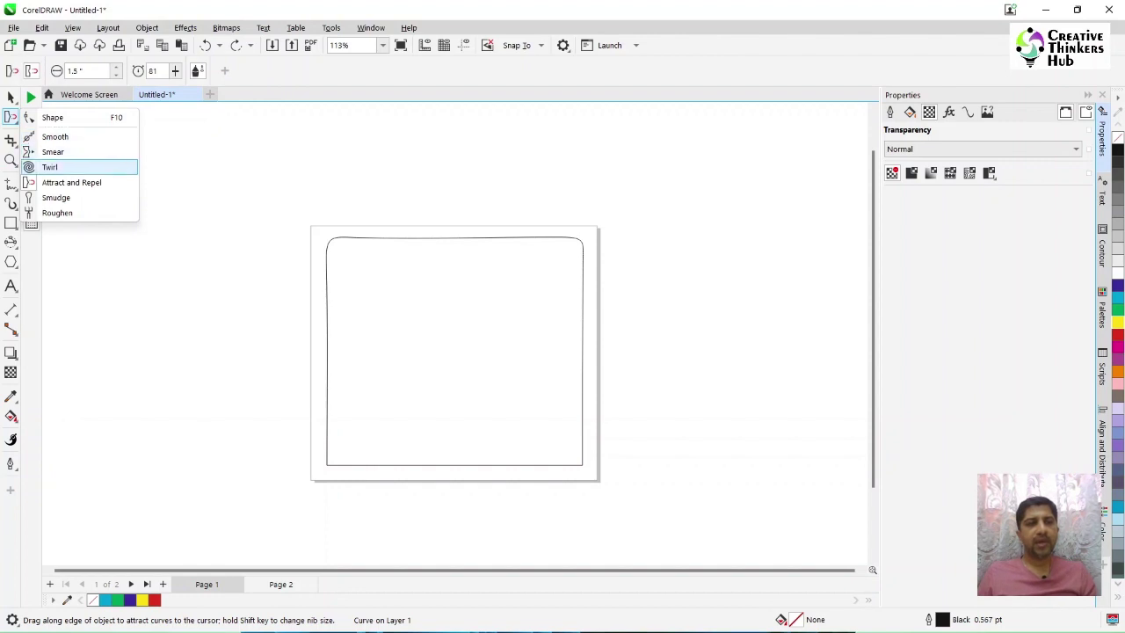
click(72, 182)
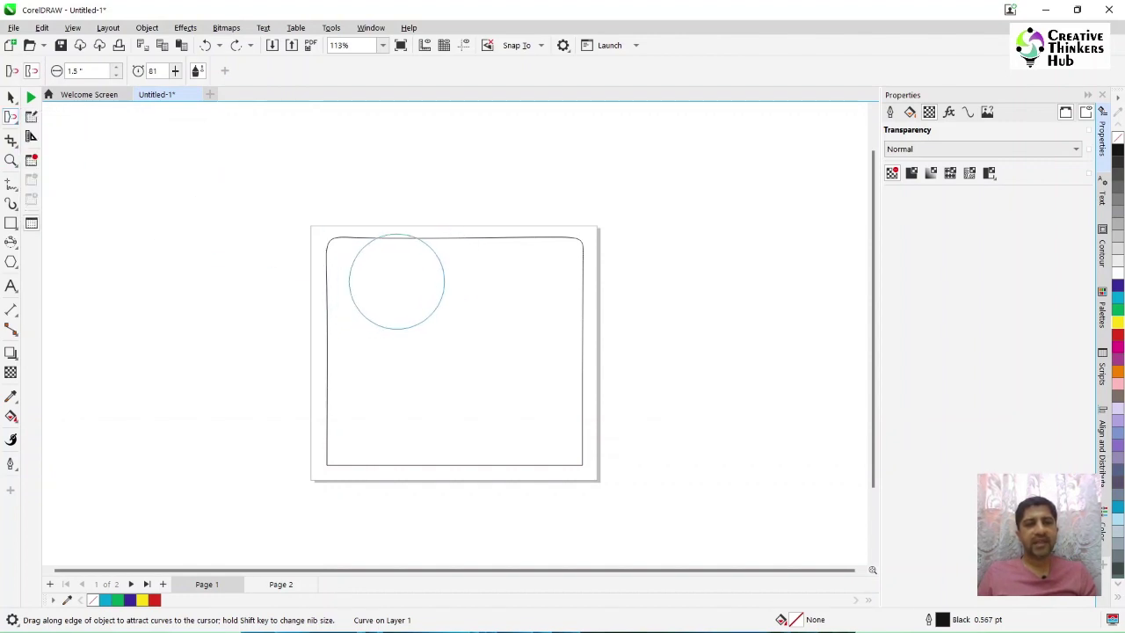
drag(396, 281, 392, 195)
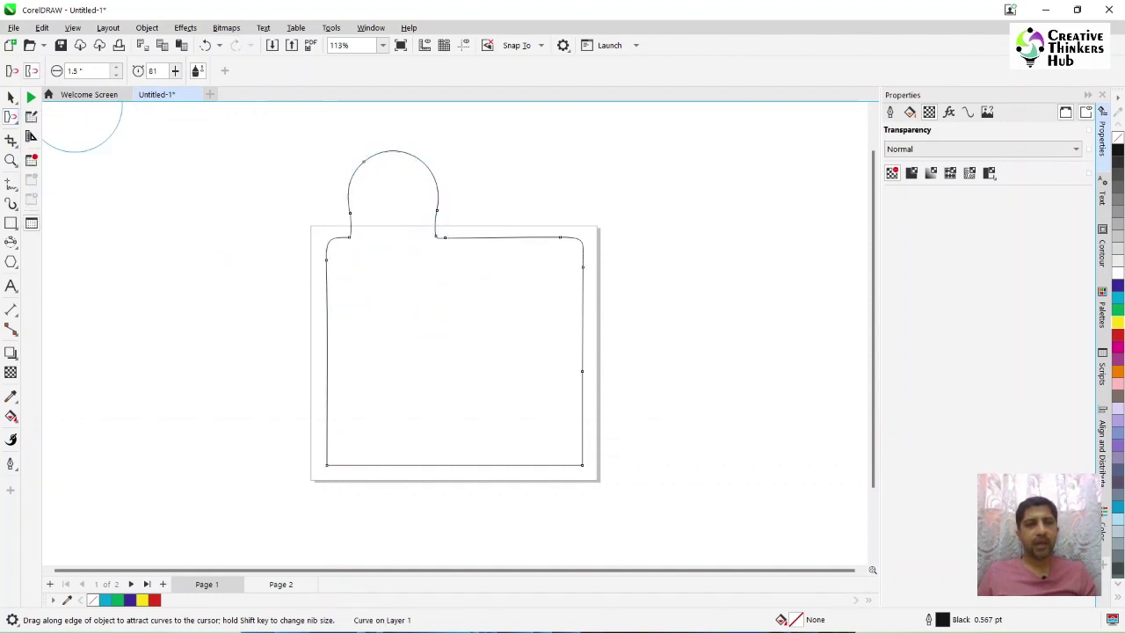
mouse_move(535, 327)
mouse_down()
mouse_move(515, 226)
mouse_move(517, 132)
mouse_up()
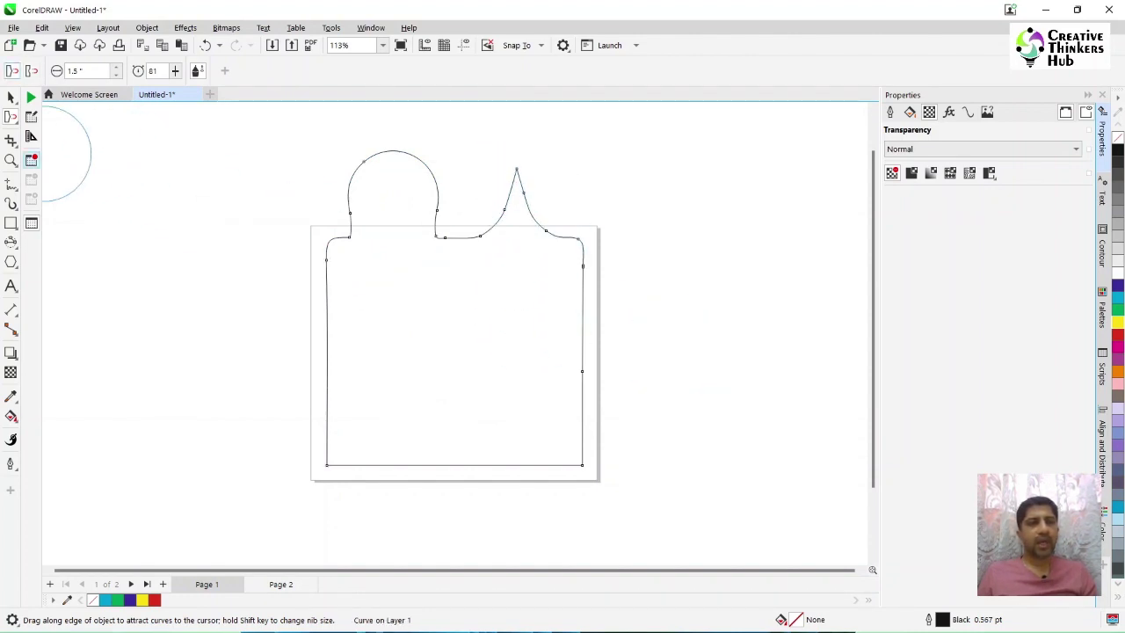
Smudge finger-like slots and lobes into and out of the left and right edges, plus one lobe below the bottom edge
click(11, 116)
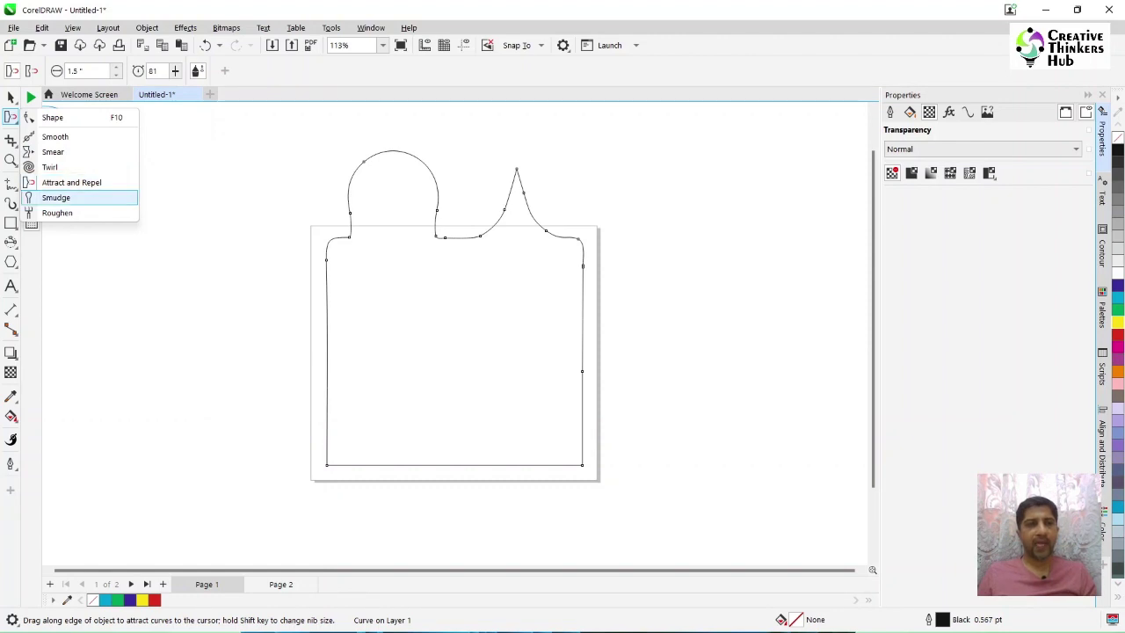
click(55, 198)
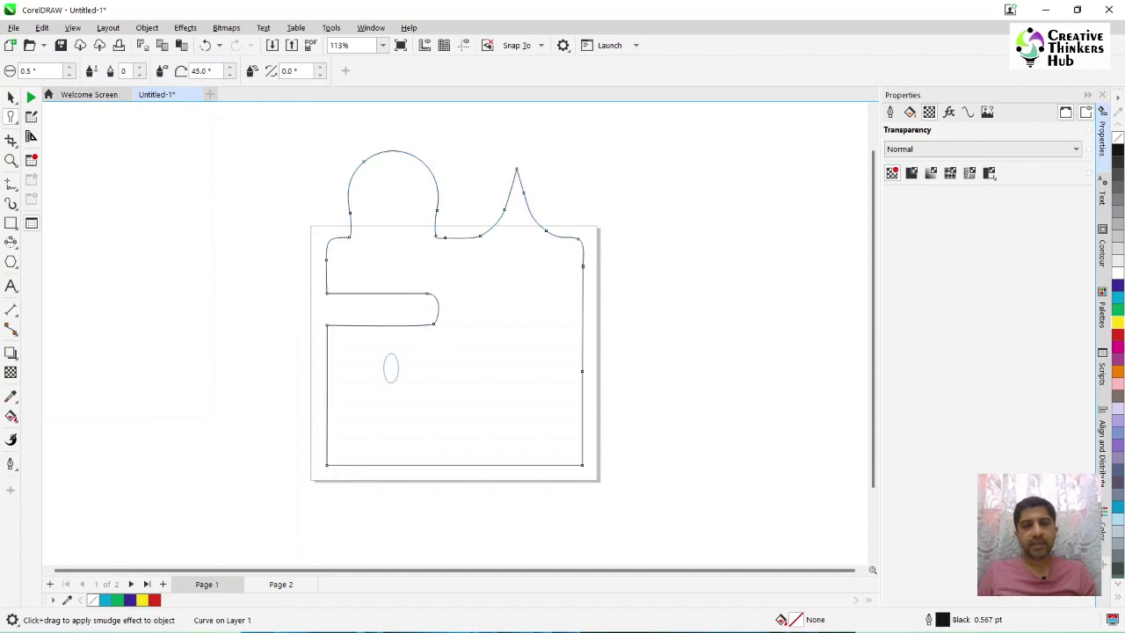
drag(389, 368, 246, 350)
mouse_move(265, 422)
mouse_down()
mouse_move(456, 431)
mouse_move(517, 543)
mouse_up()
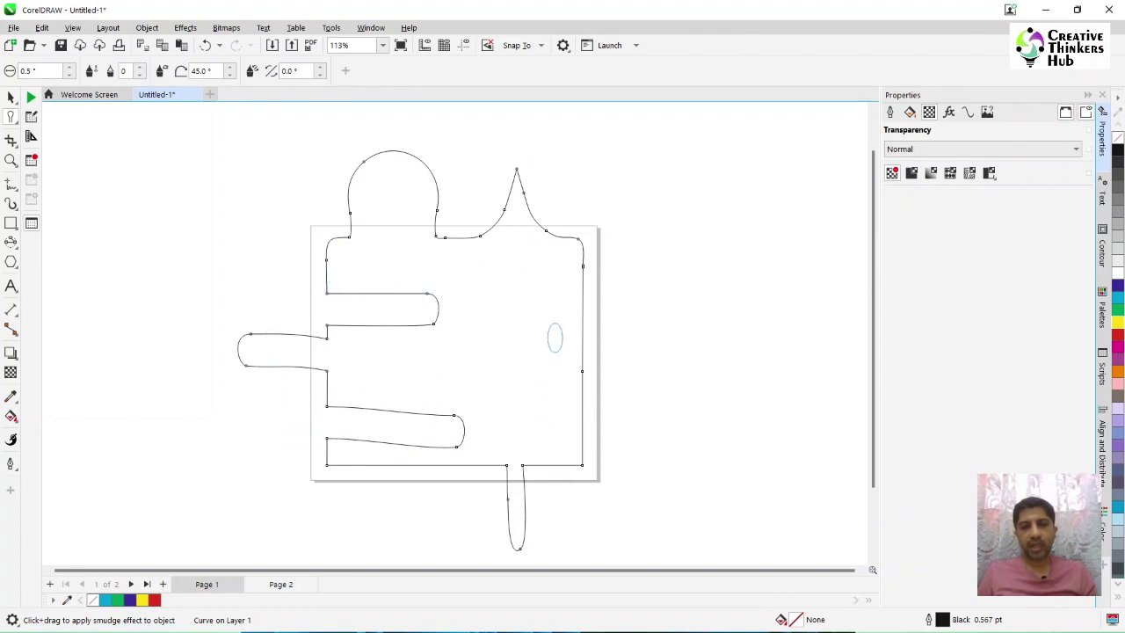
drag(552, 334, 648, 336)
drag(630, 393, 471, 392)
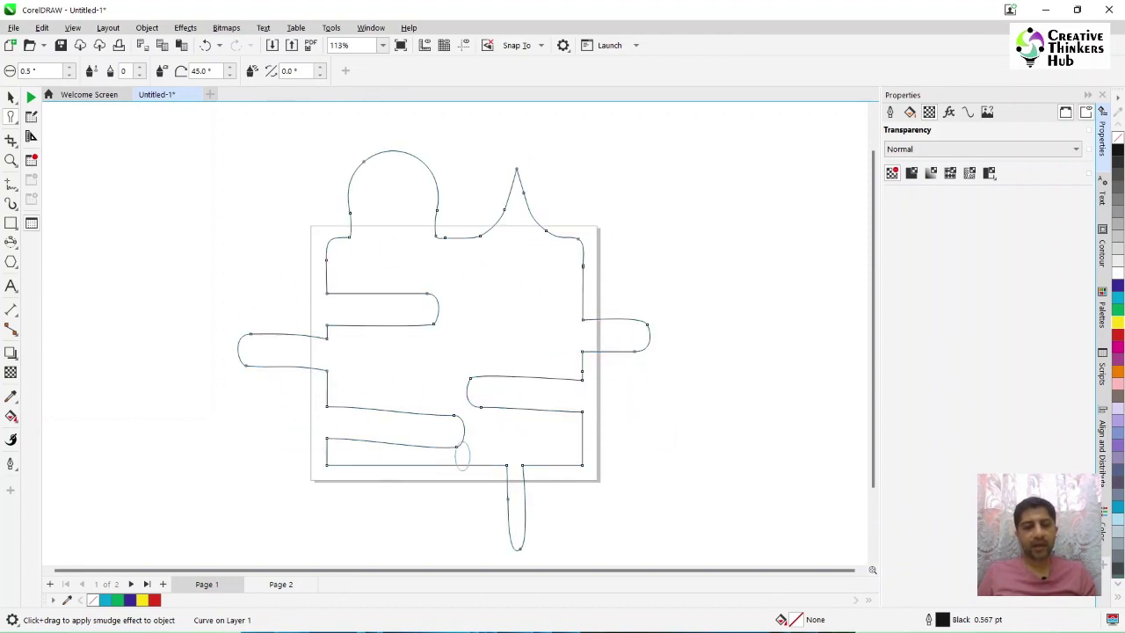
Undo the smudged slots and lobes along with the repelled bulge and attracted spike
key(ctrl+z)
key(ctrl+z)
key(ctrl+z)
key(ctrl+z)
key(ctrl+z)
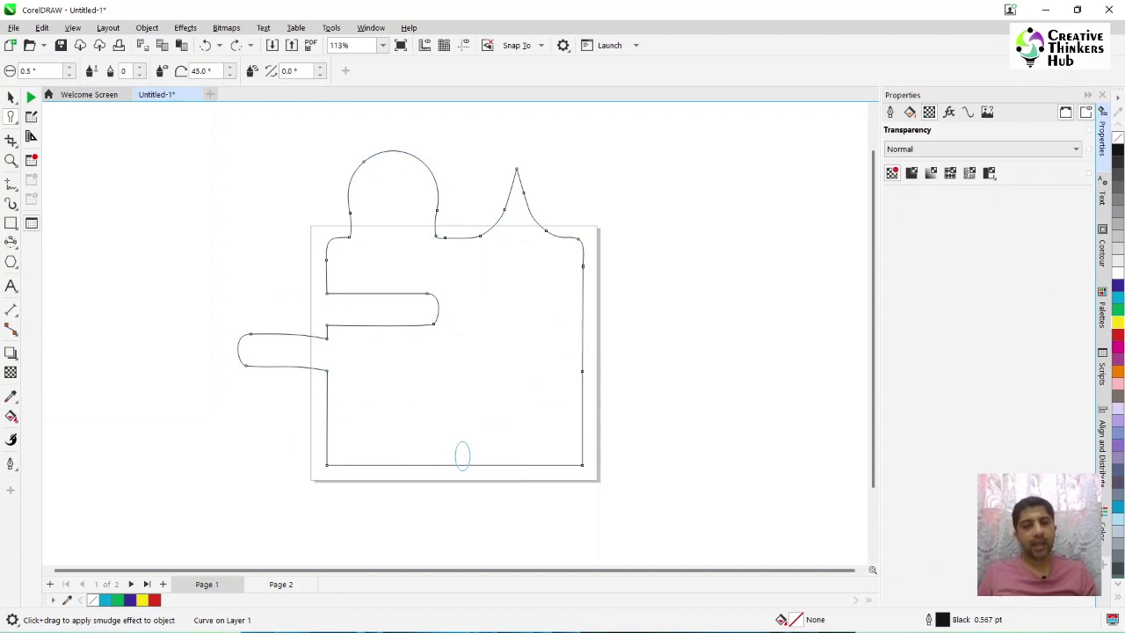
key(ctrl+z)
key(ctrl+z)
key(ctrl+z)
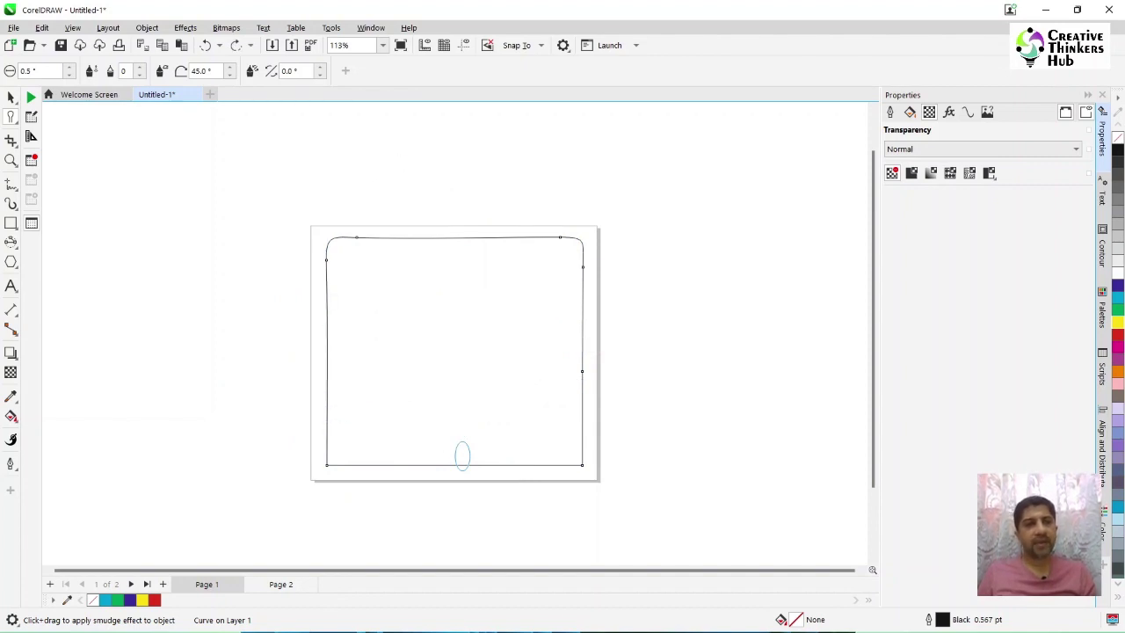
Set the smudge tilt angle to 90° and smudge a slot into the left edge and lobes out of the top and right edges
click(201, 70)
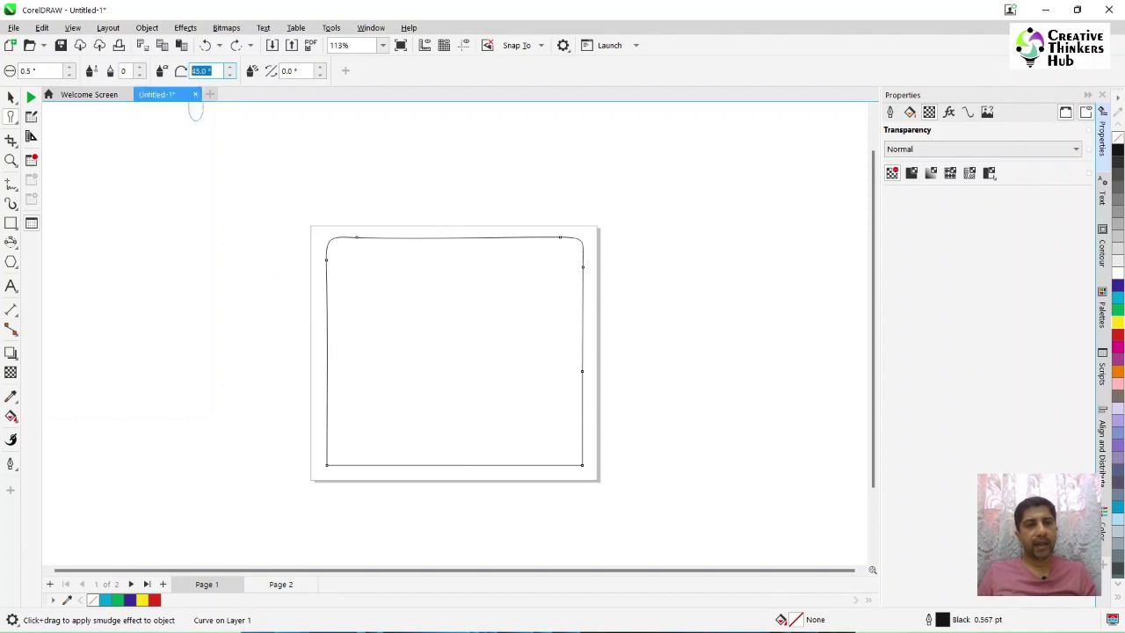
text(90)
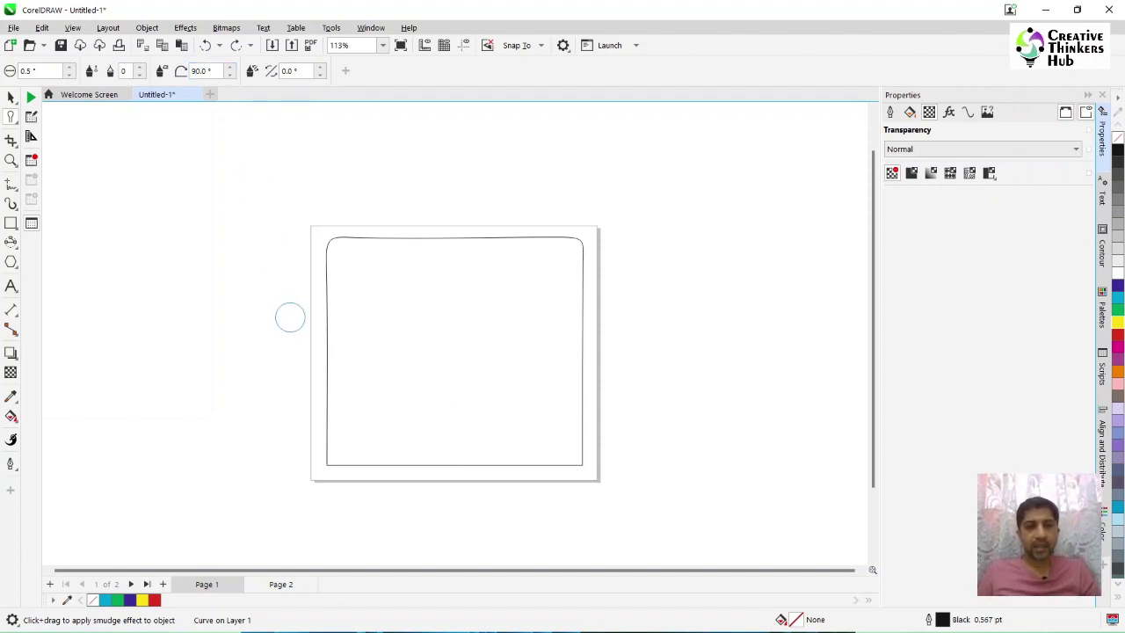
drag(290, 309, 452, 305)
mouse_move(498, 268)
mouse_down()
mouse_move(495, 156)
mouse_move(490, 167)
mouse_up()
drag(542, 302, 677, 299)
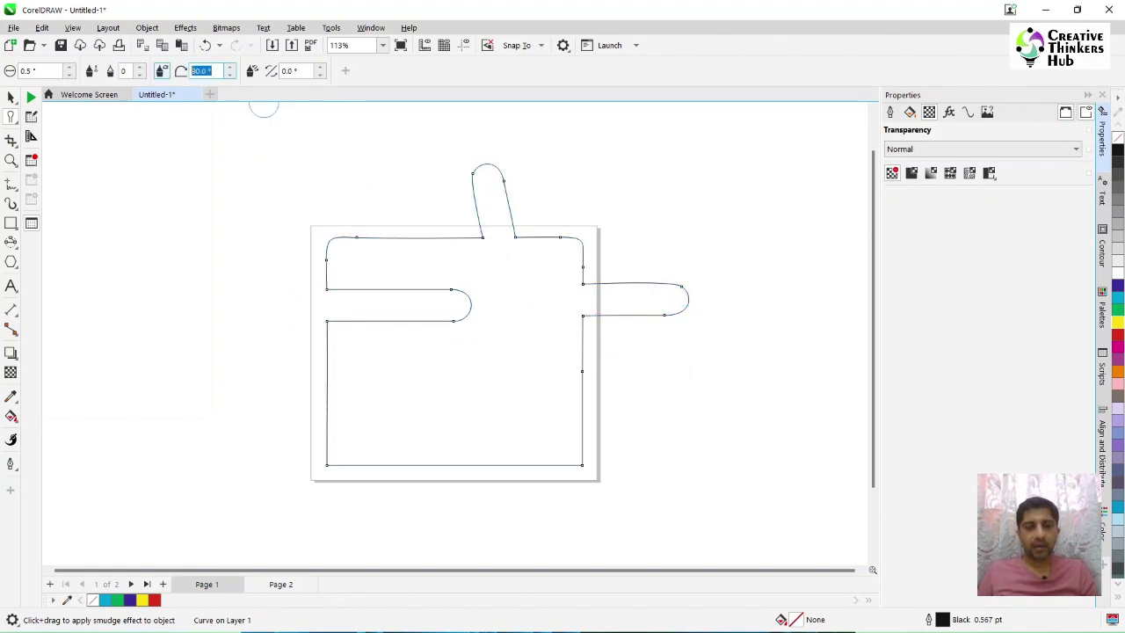
Smudge a lobe out of the left edge at 30° tilt, and four slanted lobes out of the right side at 45° bearing
key(Return)
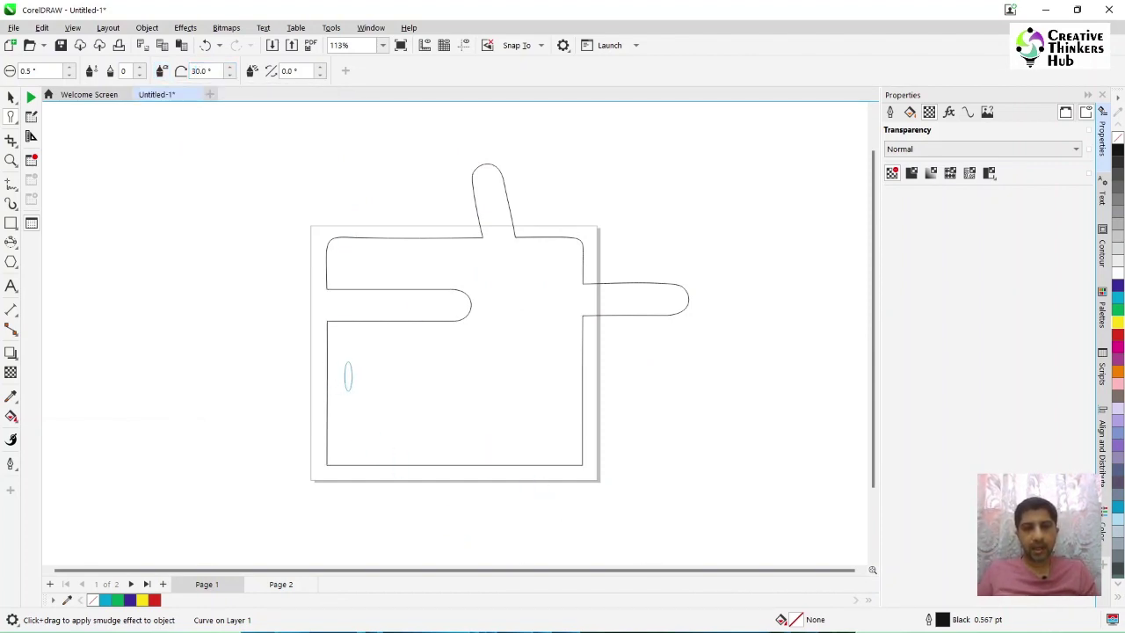
drag(348, 376, 278, 376)
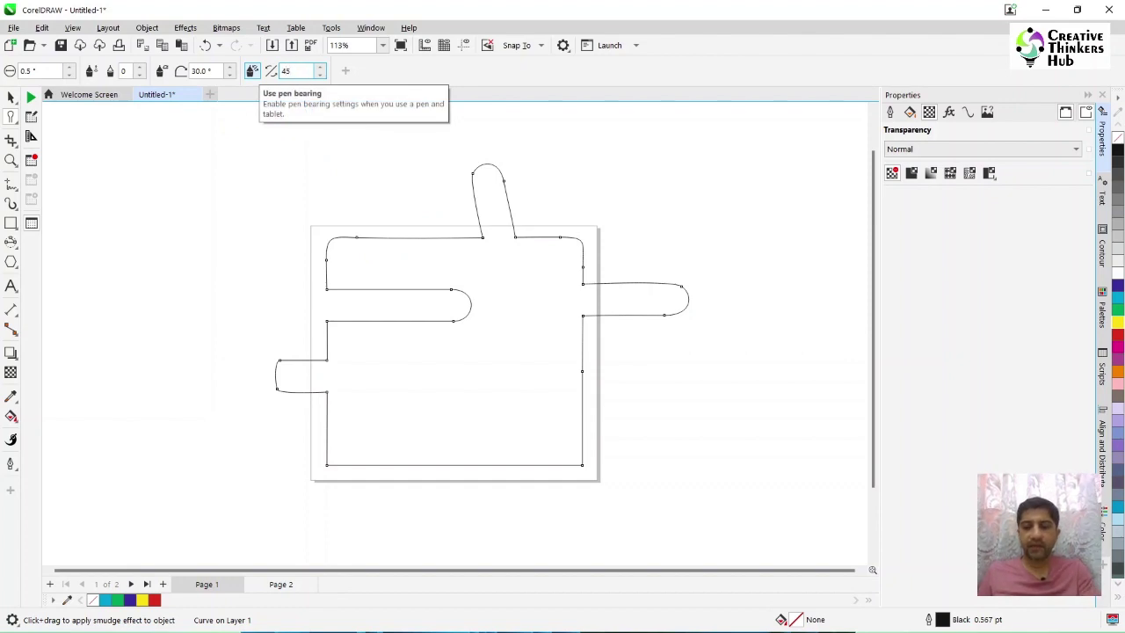
key(Return)
drag(551, 376, 707, 352)
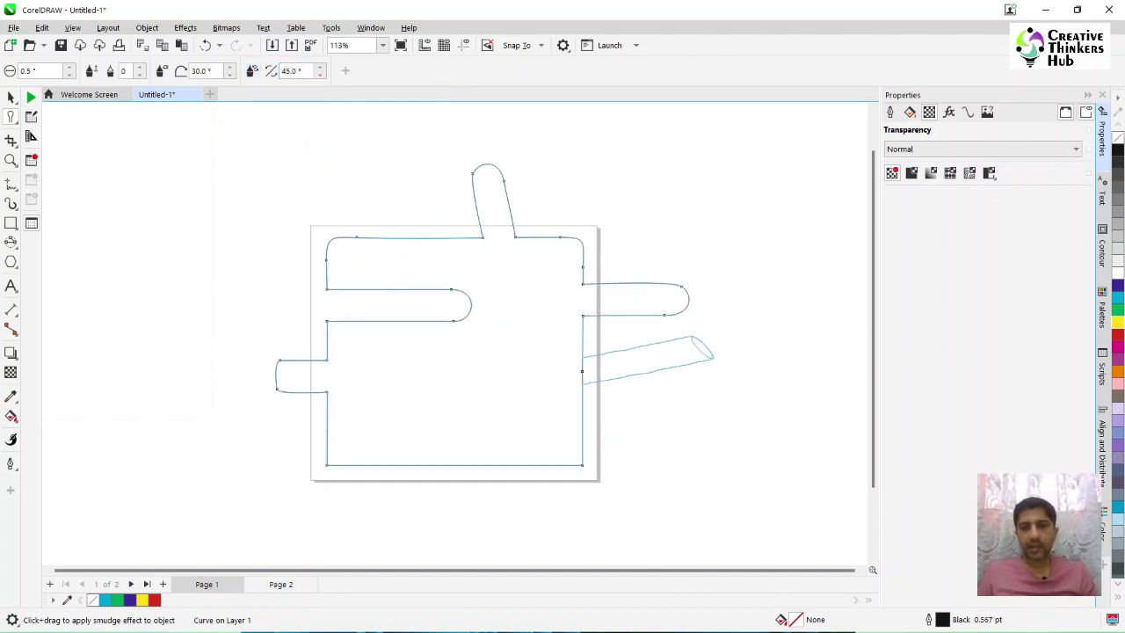
drag(557, 404, 688, 416)
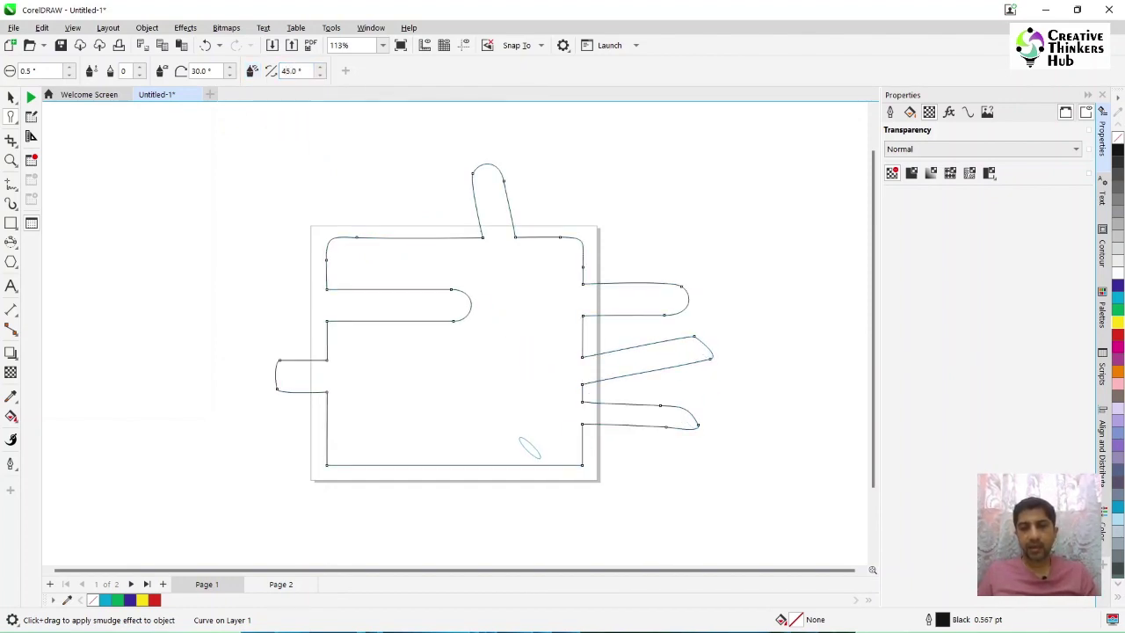
drag(563, 450, 668, 460)
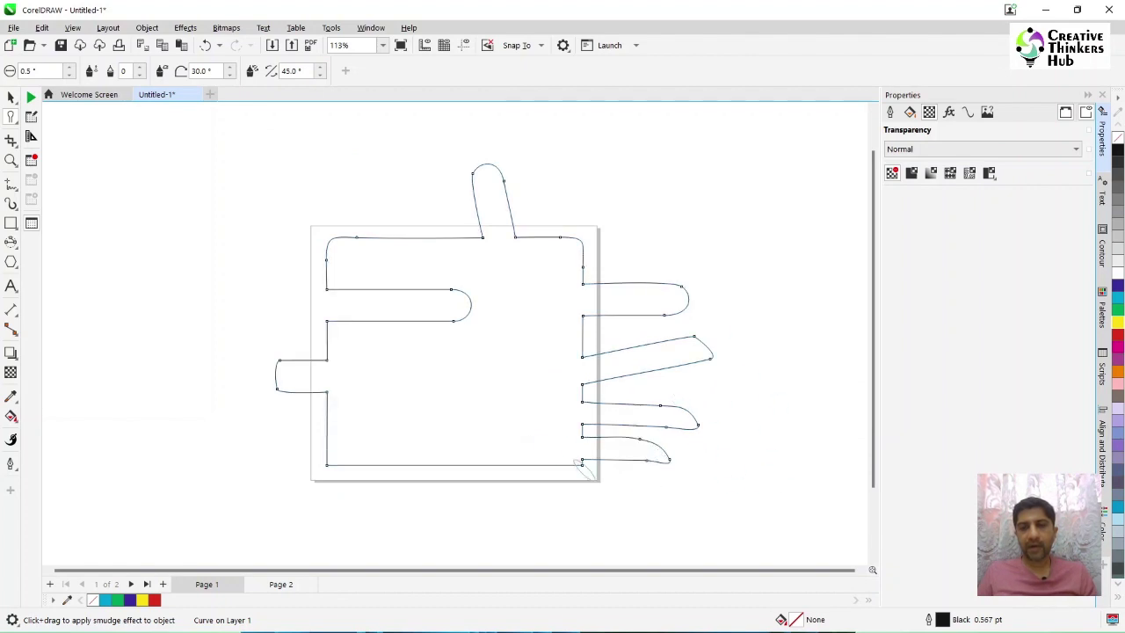
drag(515, 251, 675, 232)
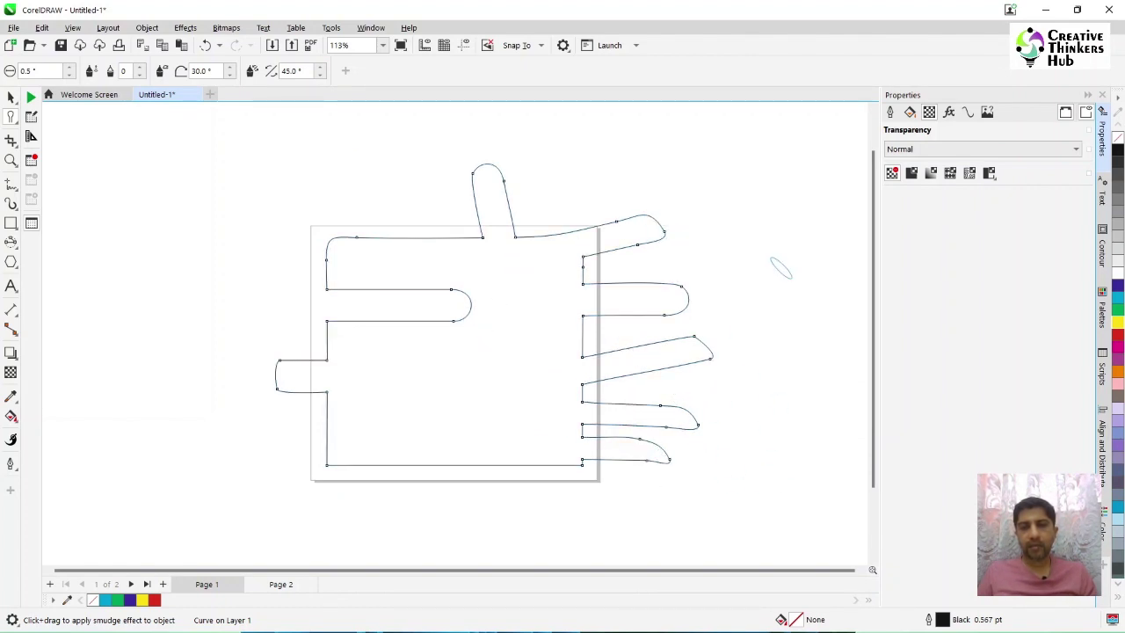
Undo the tilted and angled smudges to restore the plain outline
key(ctrl+z)
key(ctrl+z)
key(ctrl+z)
key(ctrl+z)
key(ctrl+z)
key(ctrl+z)
key(ctrl+z)
key(ctrl+z)
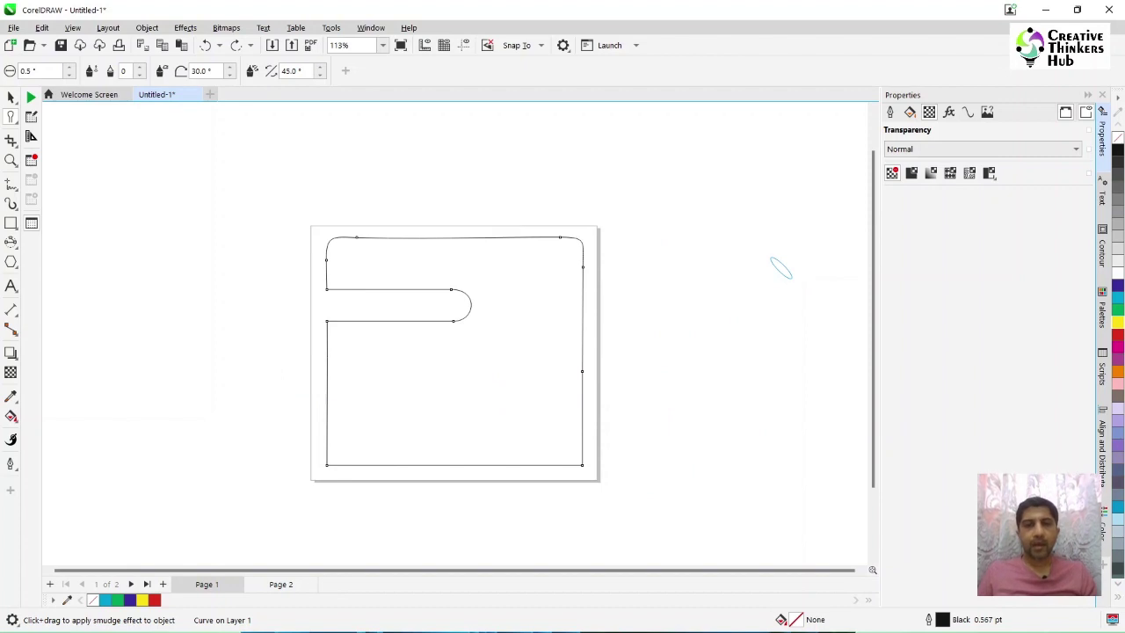
Roughen one small spot on the outline's top edge near its upper-left corner, and deselect the curve
click(10, 117)
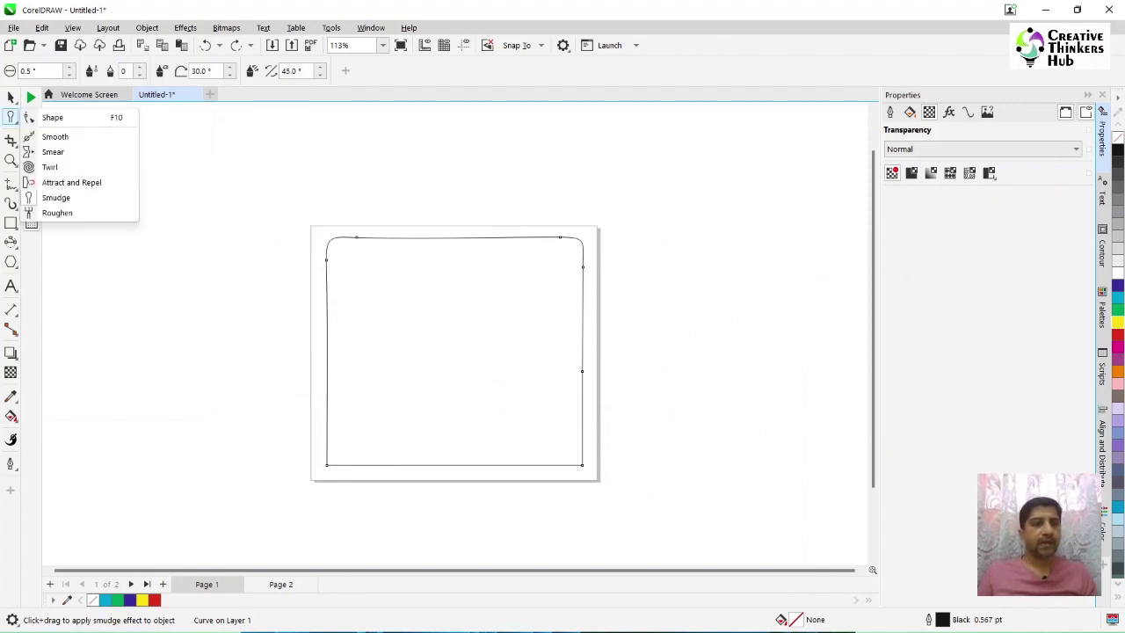
click(57, 213)
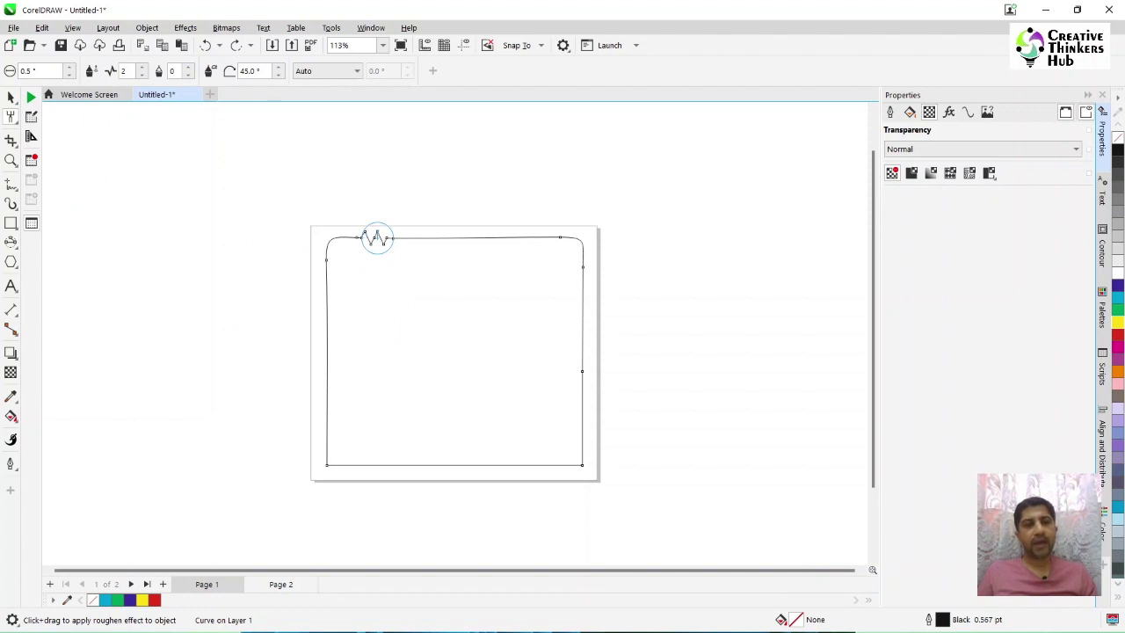
click(377, 238)
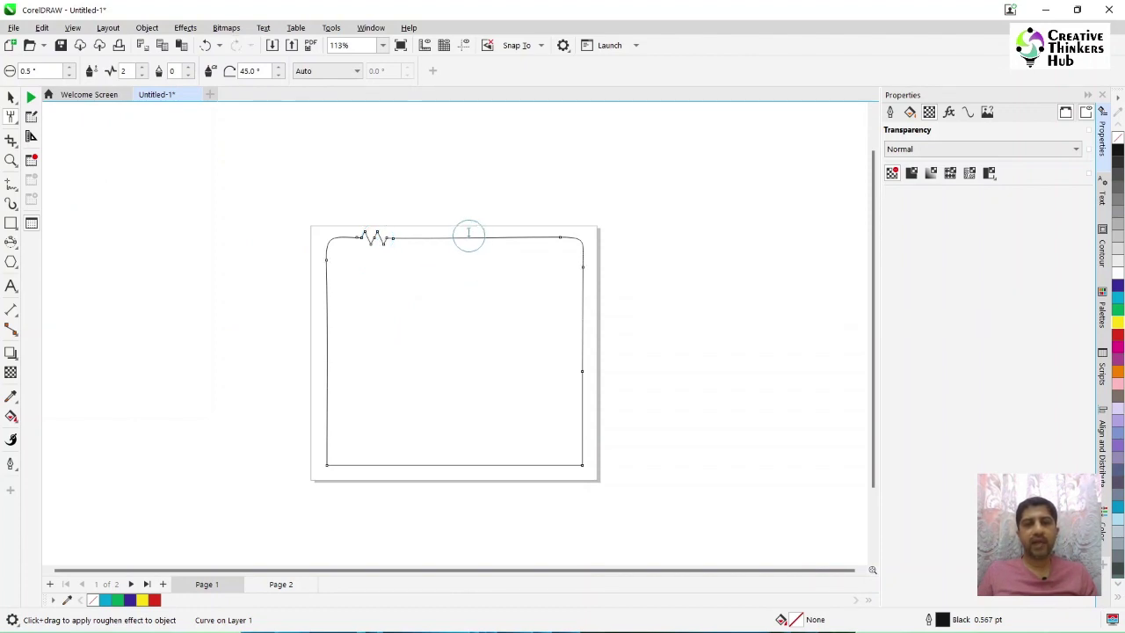
key(Escape)
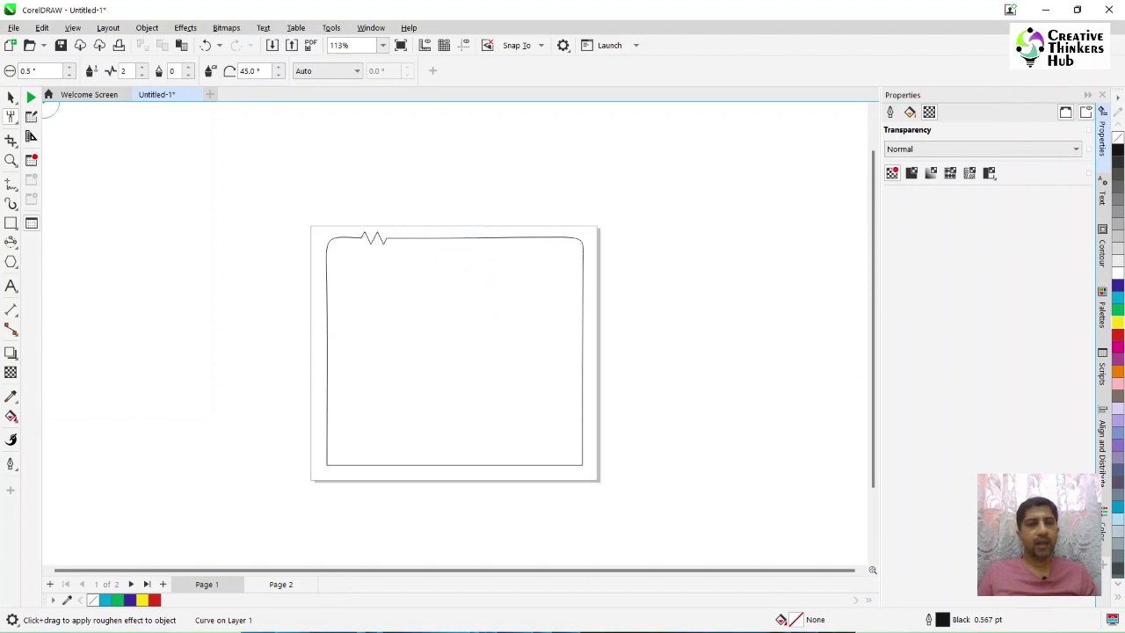
Set the Roughen spike frequency to 10 and nib size to 1.0", and roughen two spots each on the outline's top and right edges
click(142, 137)
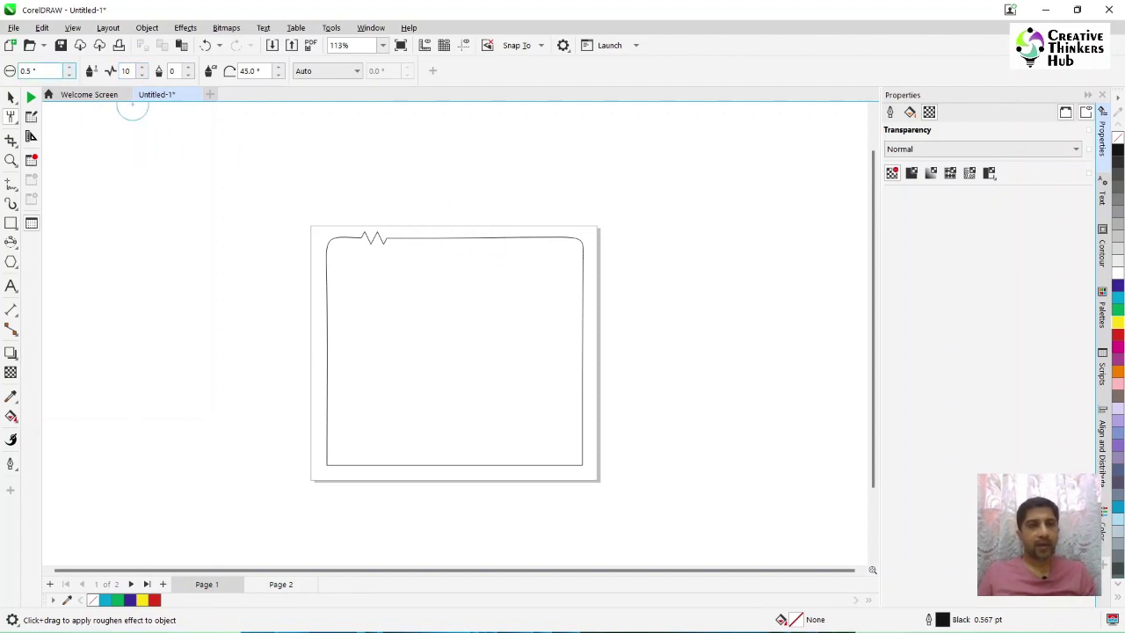
text(1.)
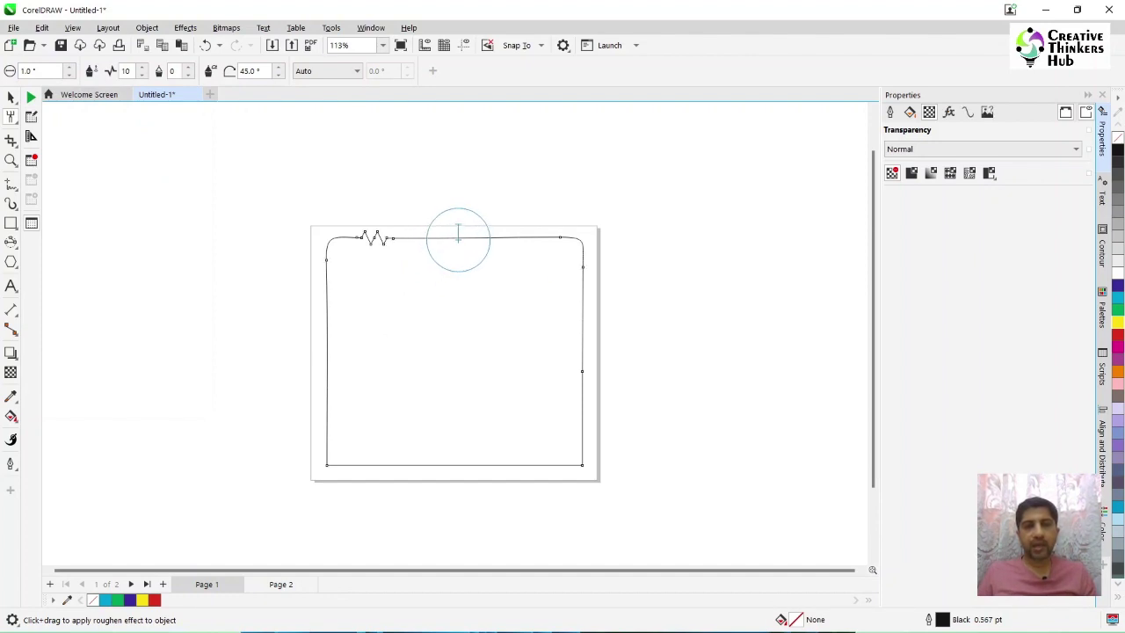
click(457, 236)
click(529, 237)
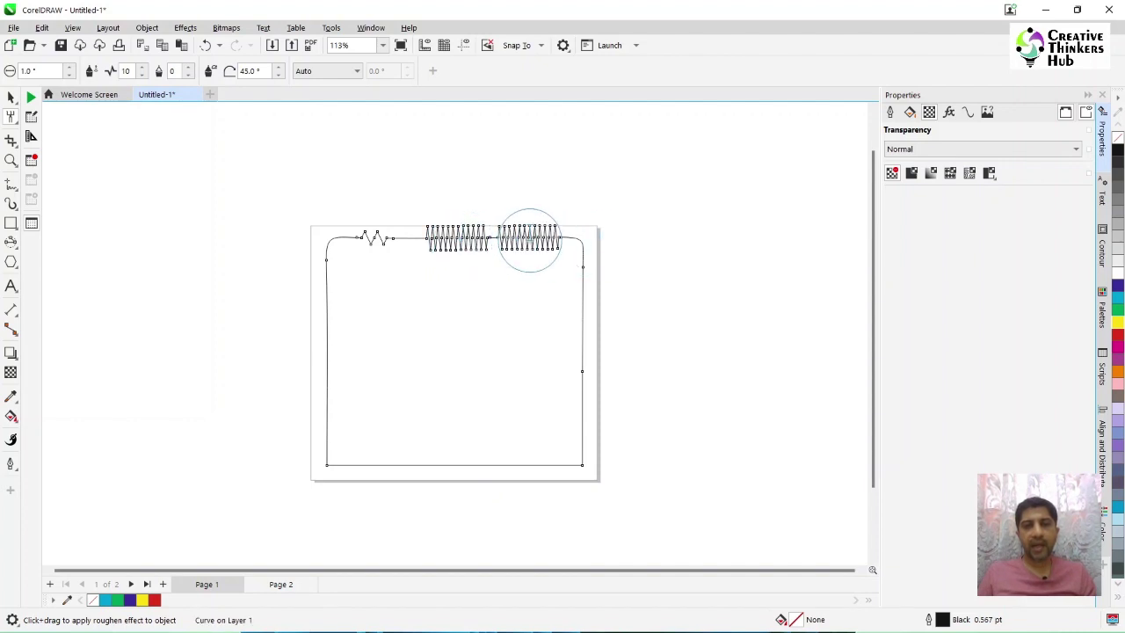
click(582, 333)
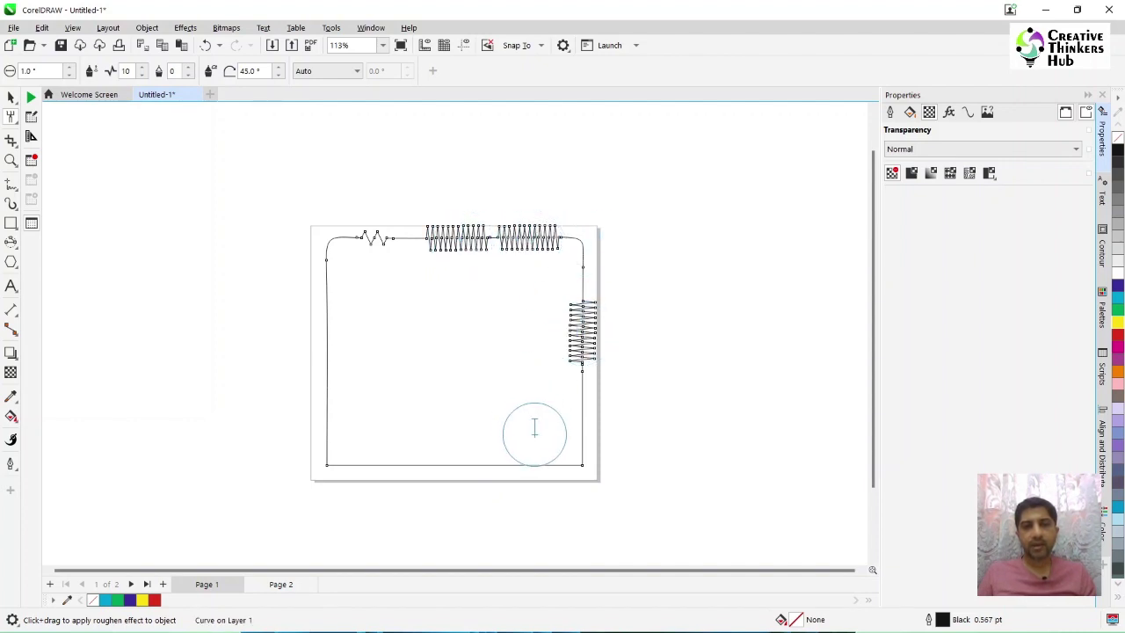
click(582, 423)
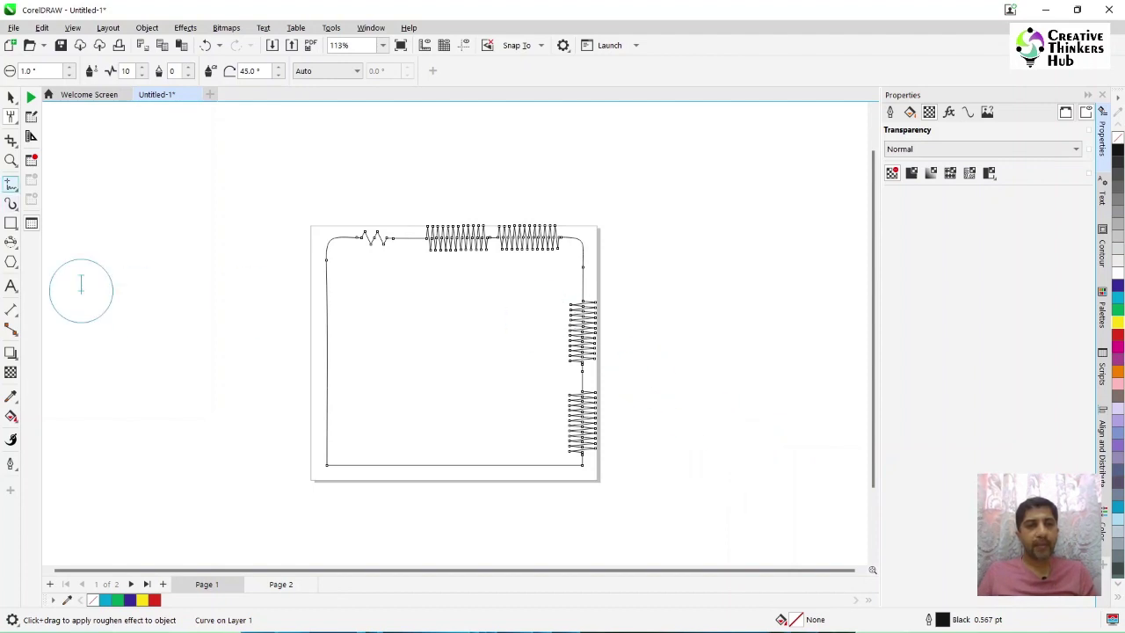
Draw a straight horizontal 2-point line above the page, about as long as the outline is wide
click(12, 183)
click(50, 199)
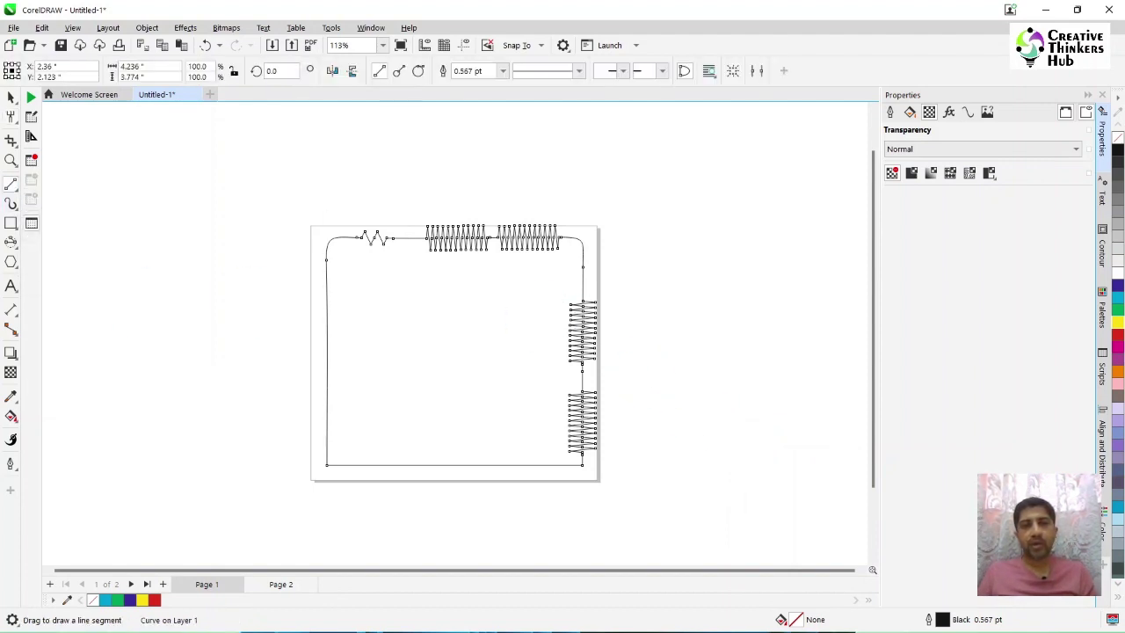
drag(343, 191, 600, 192)
Set the Roughen spike frequency to 4 and roughen a stretch of the new line left of its middle
click(10, 117)
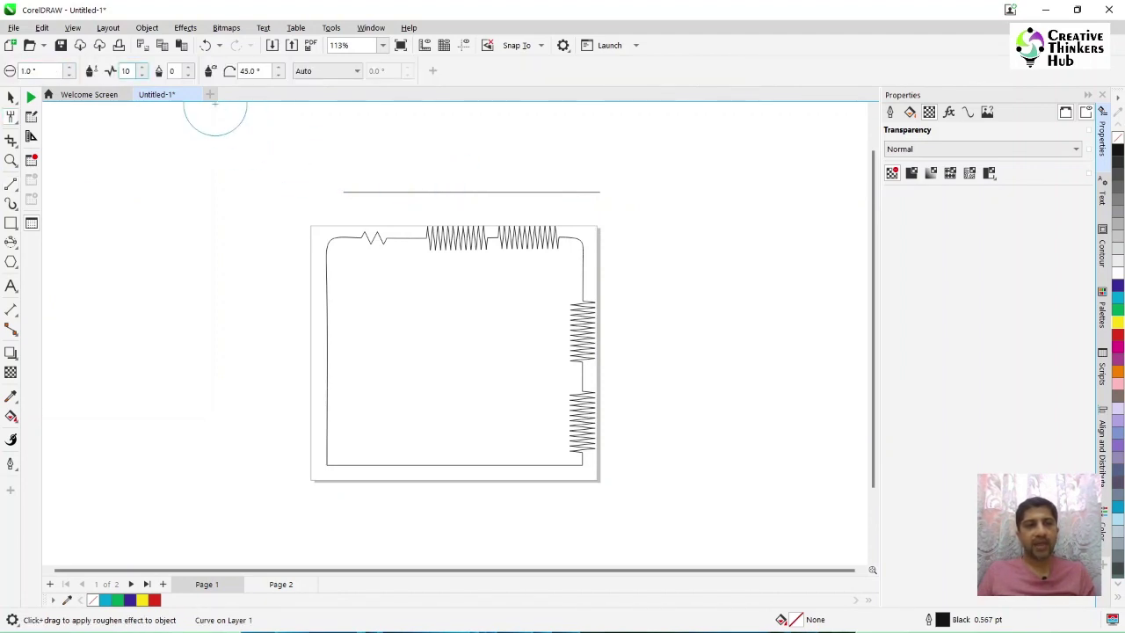
text(4)
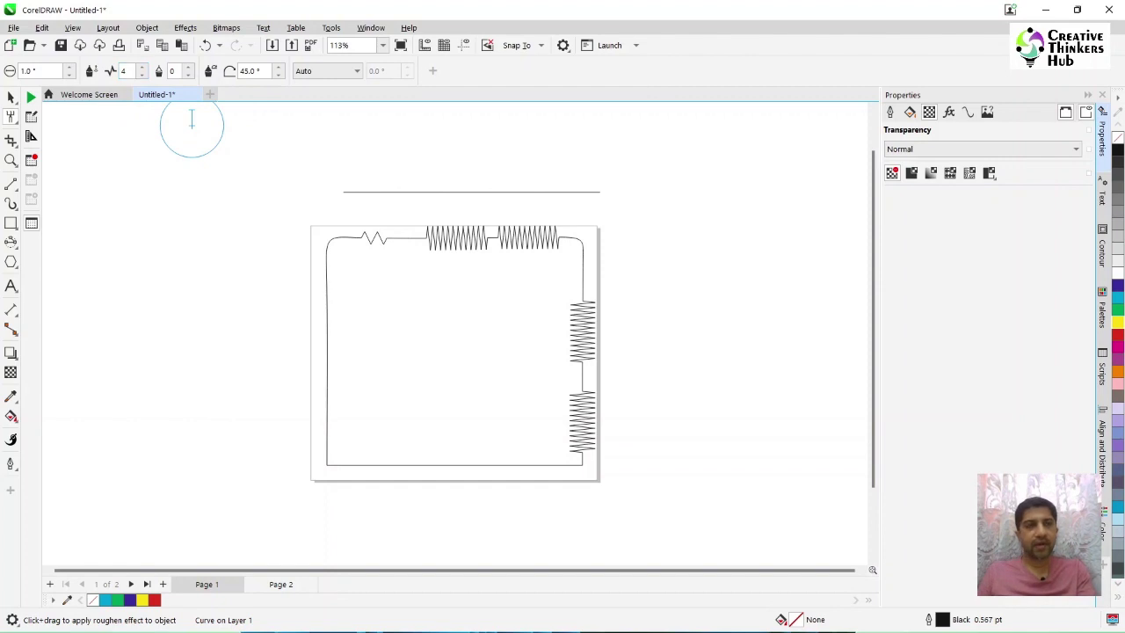
mouse_move(439, 191)
mouse_down()
mouse_move(409, 181)
mouse_move(414, 191)
mouse_up()
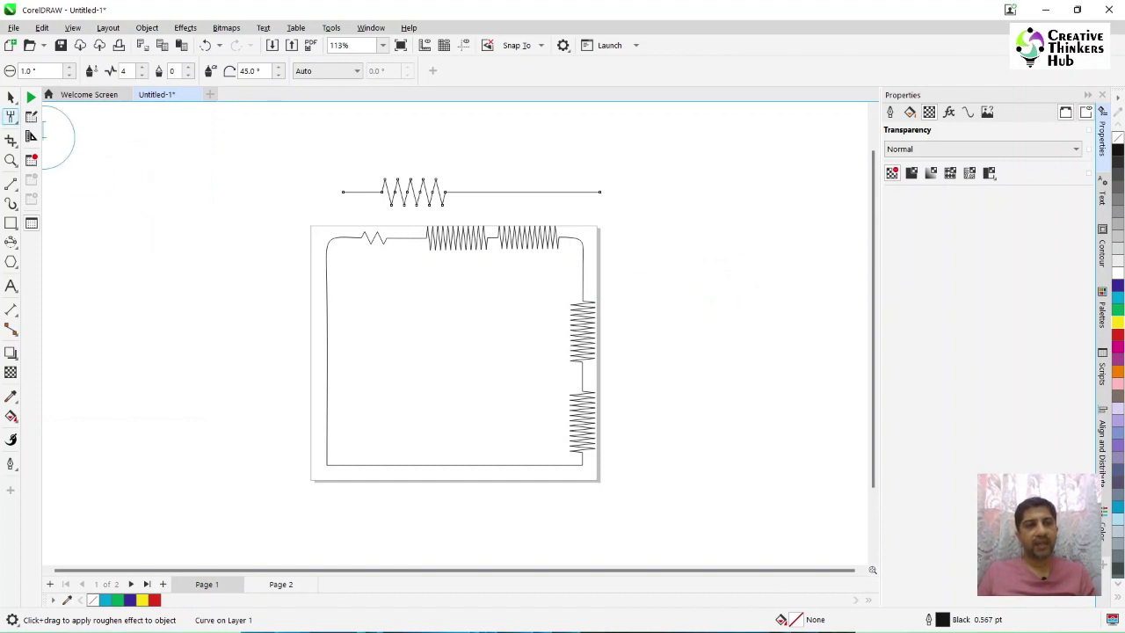
Open the roughened line for node editing with the Shape tool
click(11, 117)
click(53, 115)
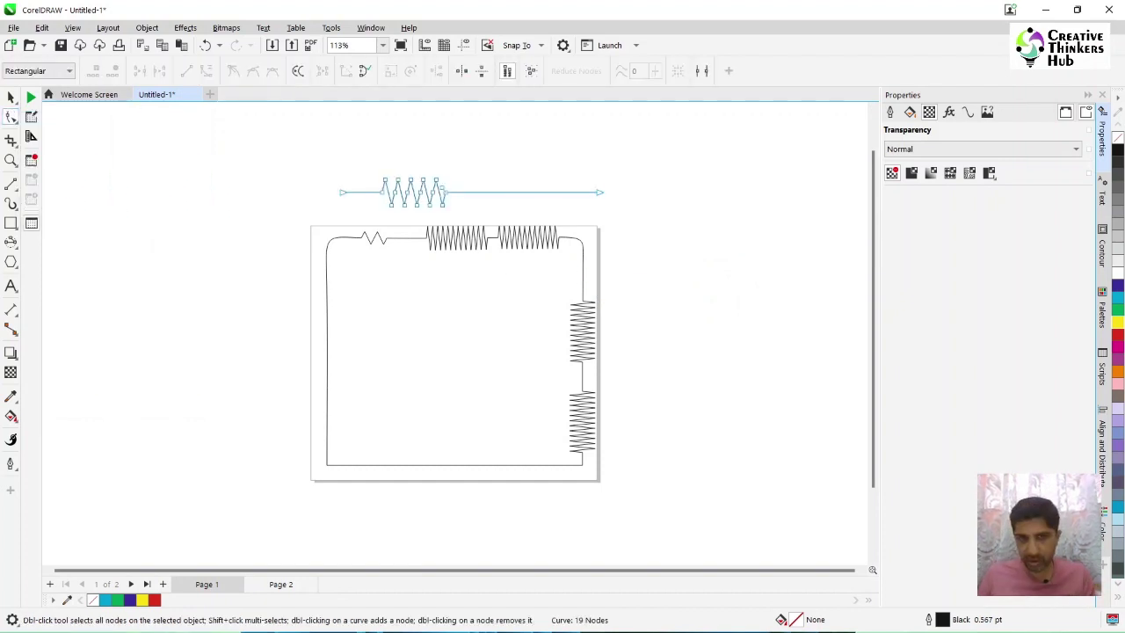